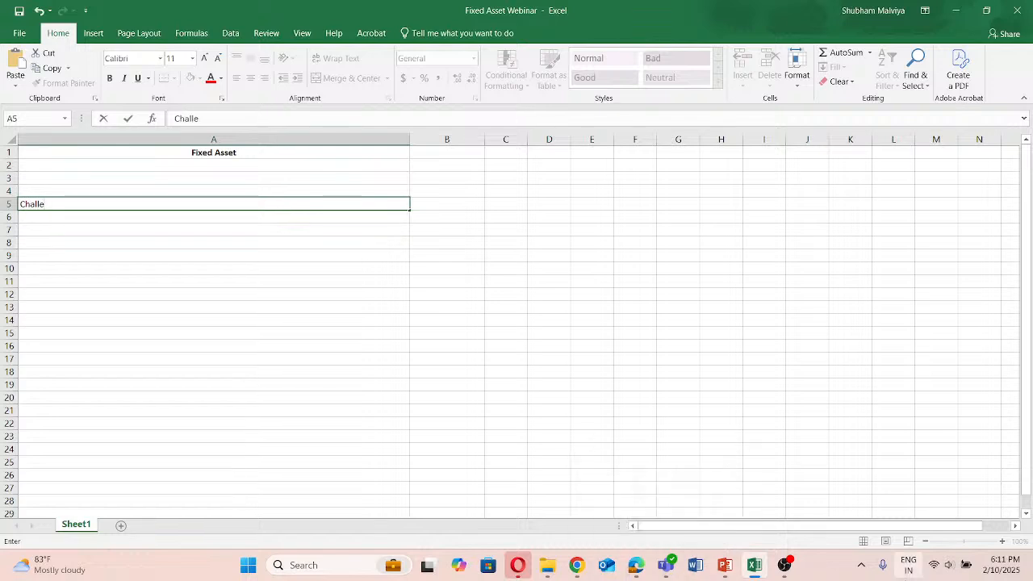
Complete cell A5 as "Challenges- Misclassified asset, Difficulty tracking asset location, Inconsistent asset, lake of system control".
{"action": "type", "text": "ng"}
{"action": "key", "text": "super+space"}
{"action": "type", "text": "es"}
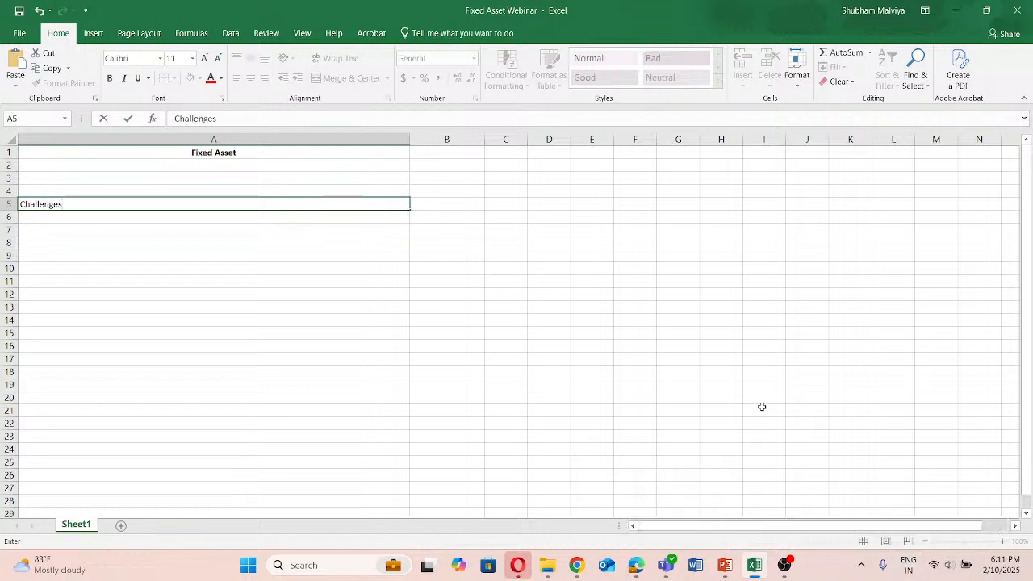
{"action": "type", "text": "- Mis"}
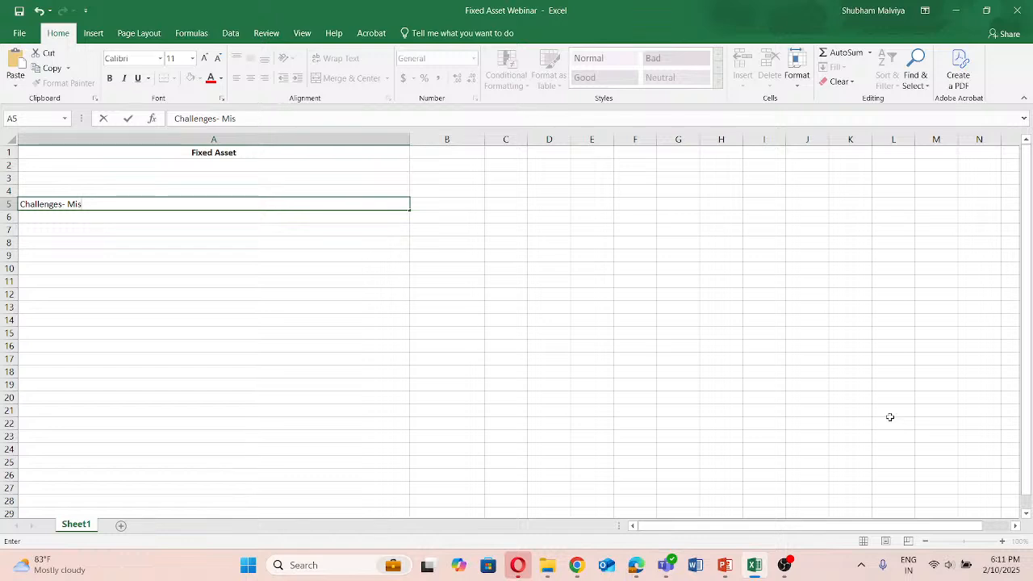
{"action": "type", "text": "classi"}
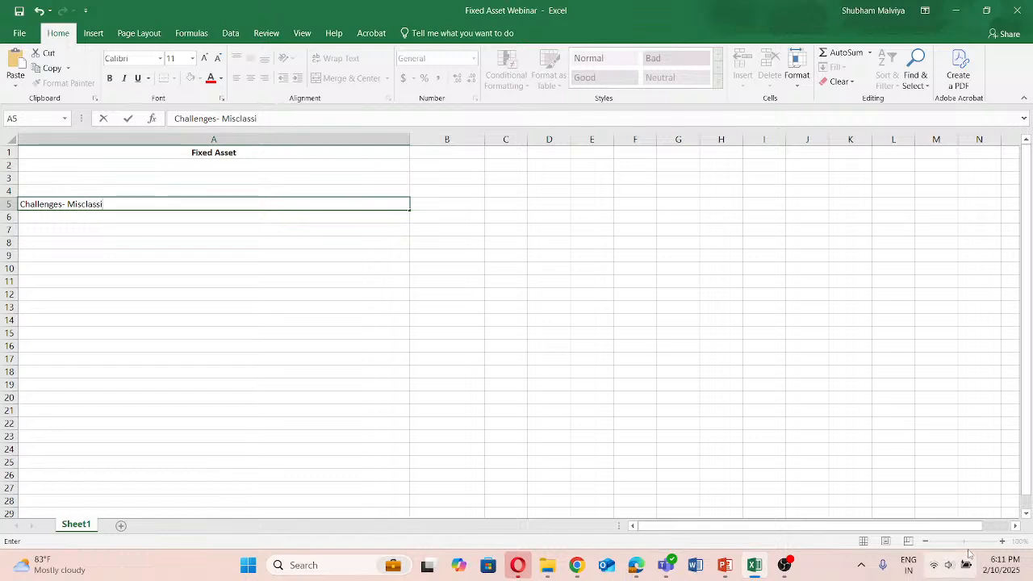
{"action": "type", "text": "fied asset"}
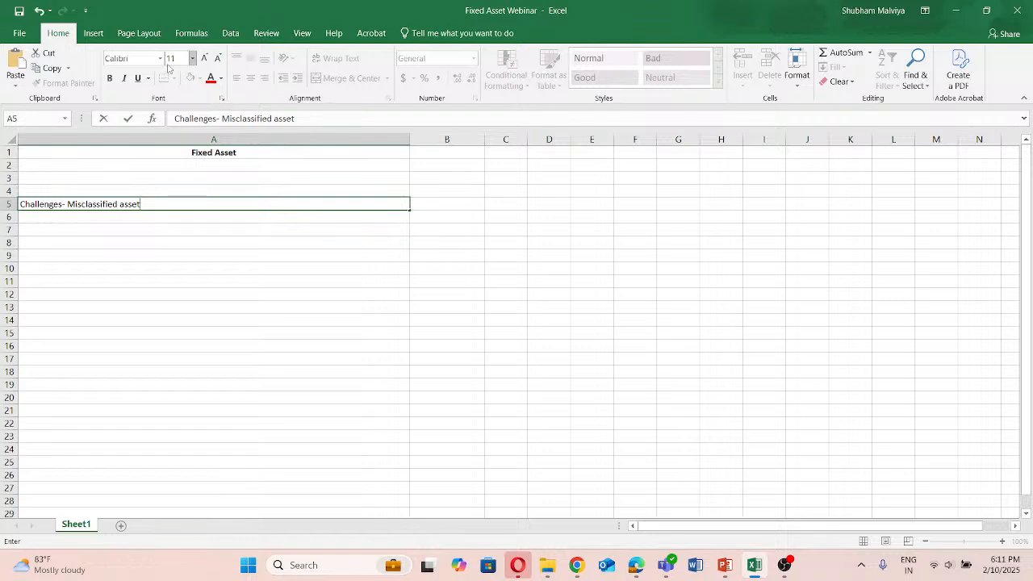
{"action": "type", "text": ", Difficu"}
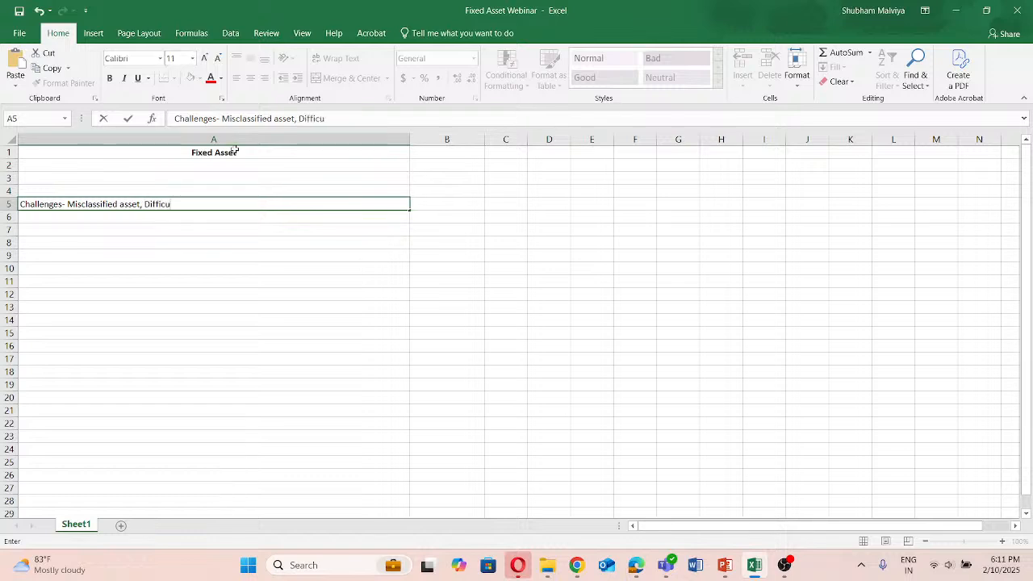
{"action": "type", "text": "lty tracking"}
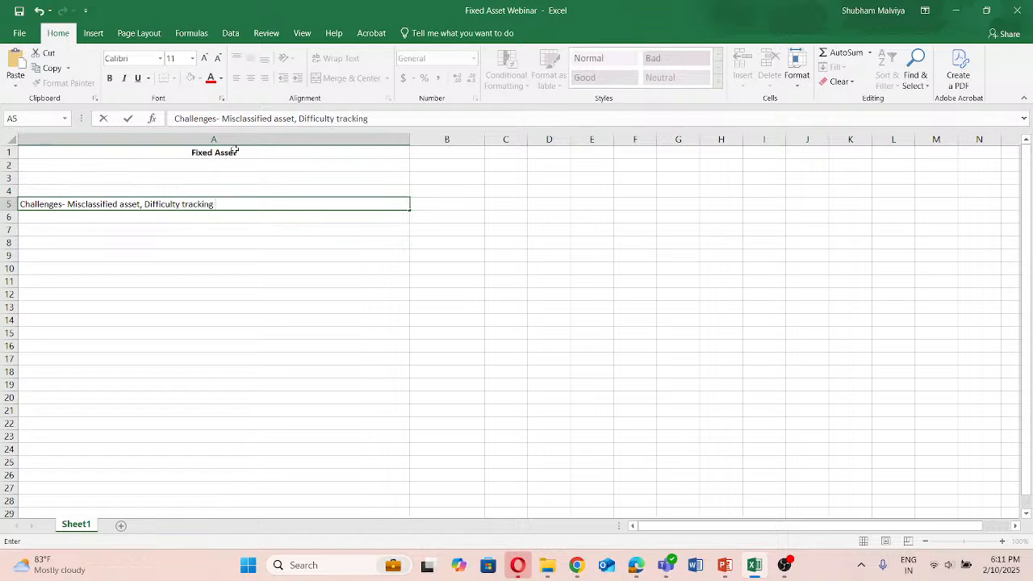
{"action": "type", "text": " asset location,"}
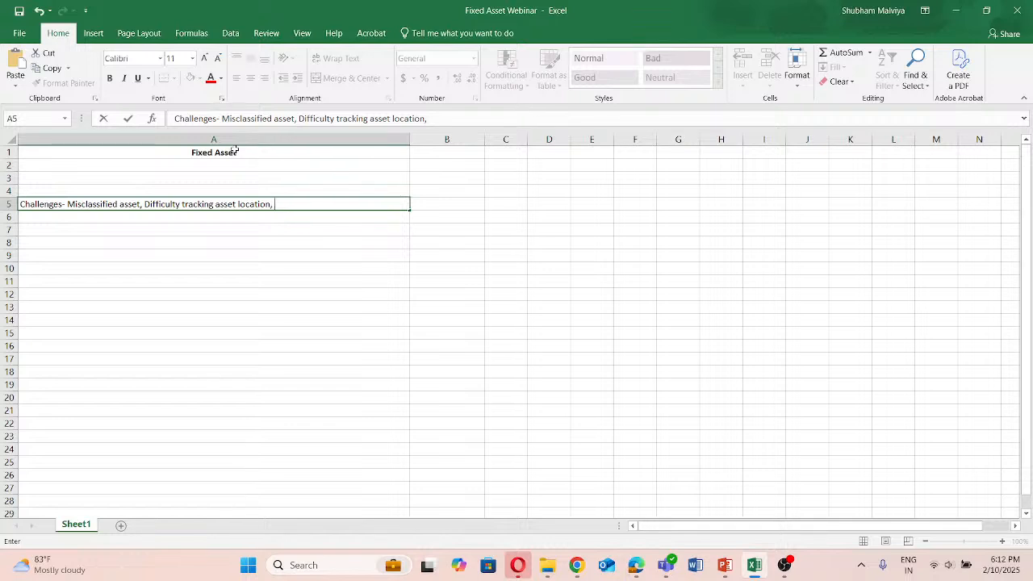
{"action": "type", "text": " Incons"}
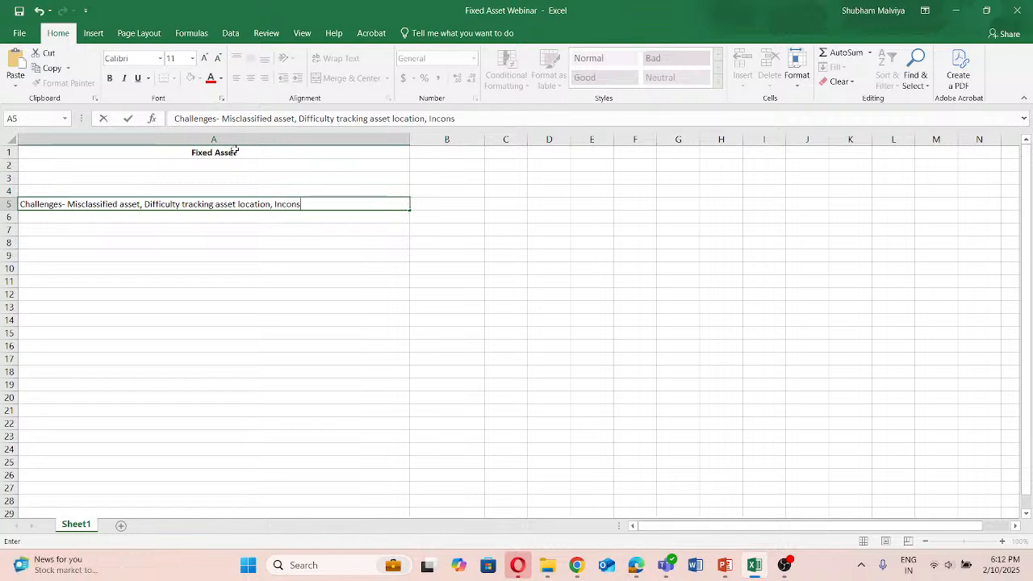
{"action": "type", "text": "istent"}
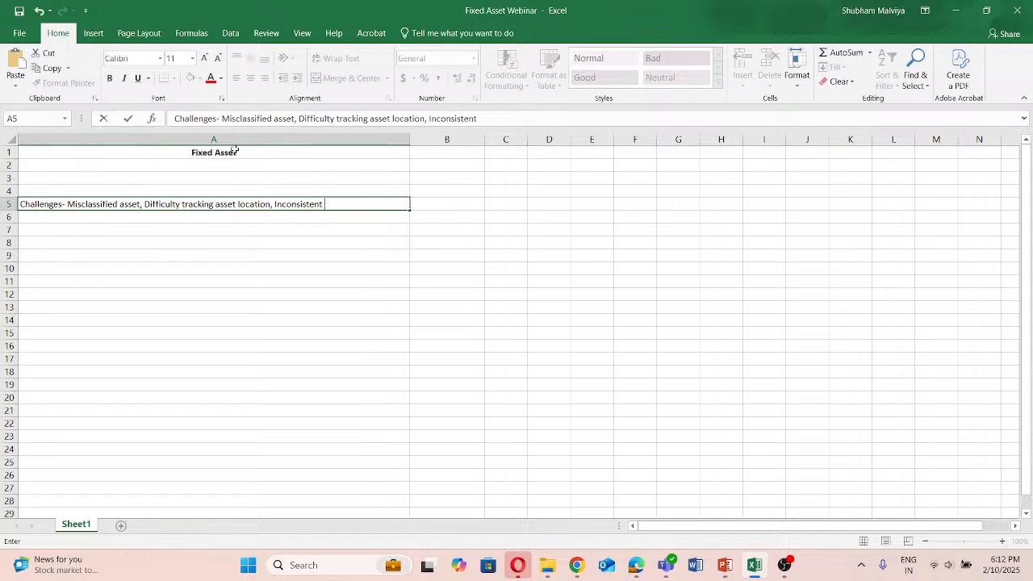
{"action": "type", "text": " asset, lake of sy"}
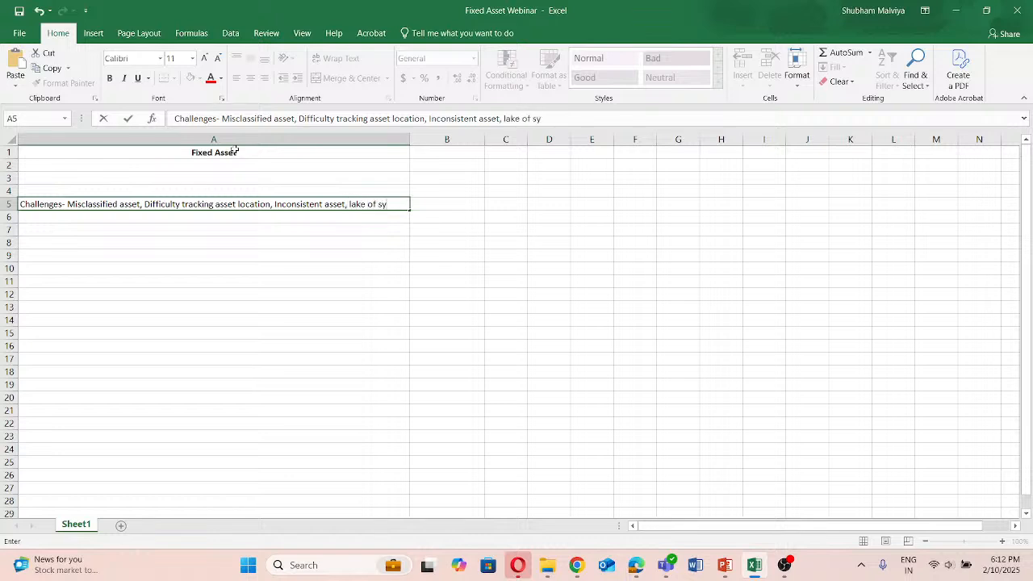
{"action": "type", "text": "stem control"}
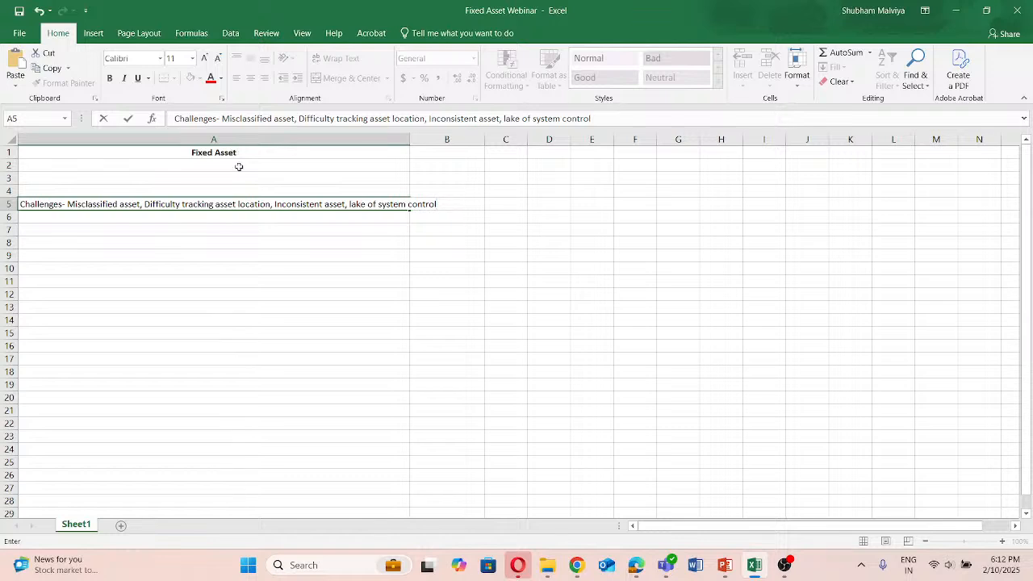
{"action": "left_click", "coordinate": [196, 203]}
{"action": "left_click", "coordinate": [86, 213]}
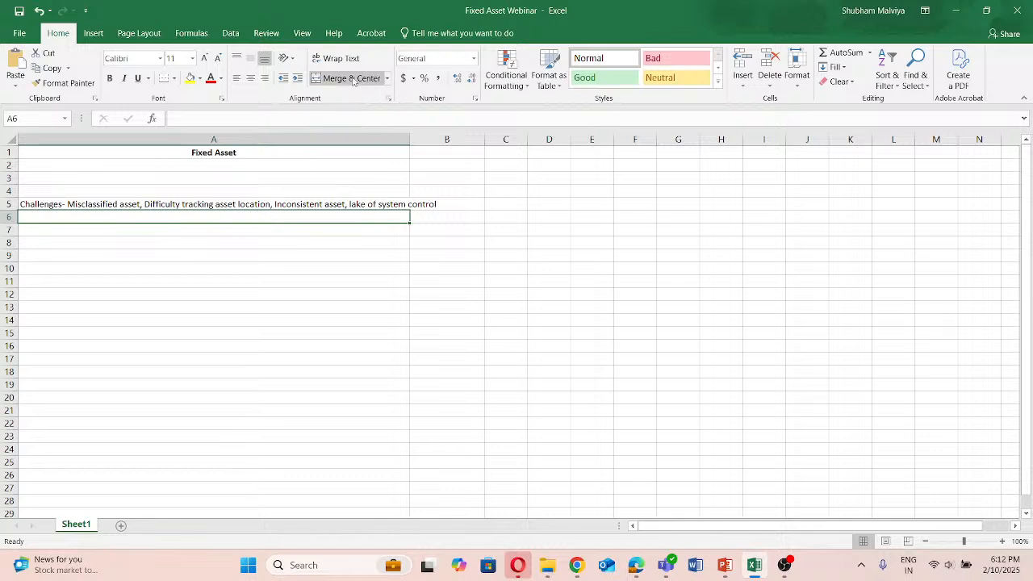
Enter "Category Flexfield- Standardise asset categorization,uniformity in dep" in cell A8.
{"action": "double_click", "coordinate": [68, 242]}
{"action": "type", "text": "Cat"}
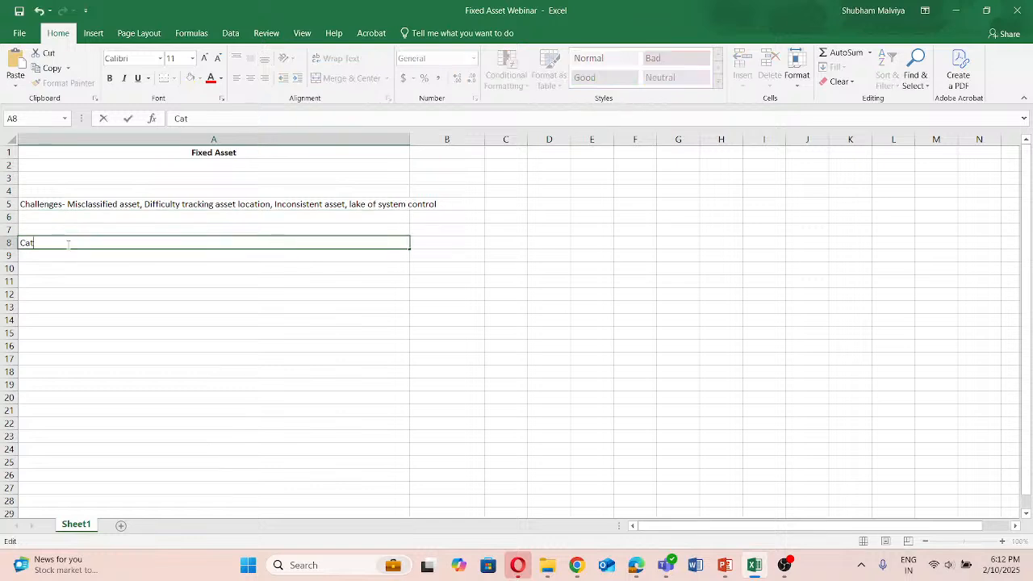
{"action": "type", "text": "egory "}
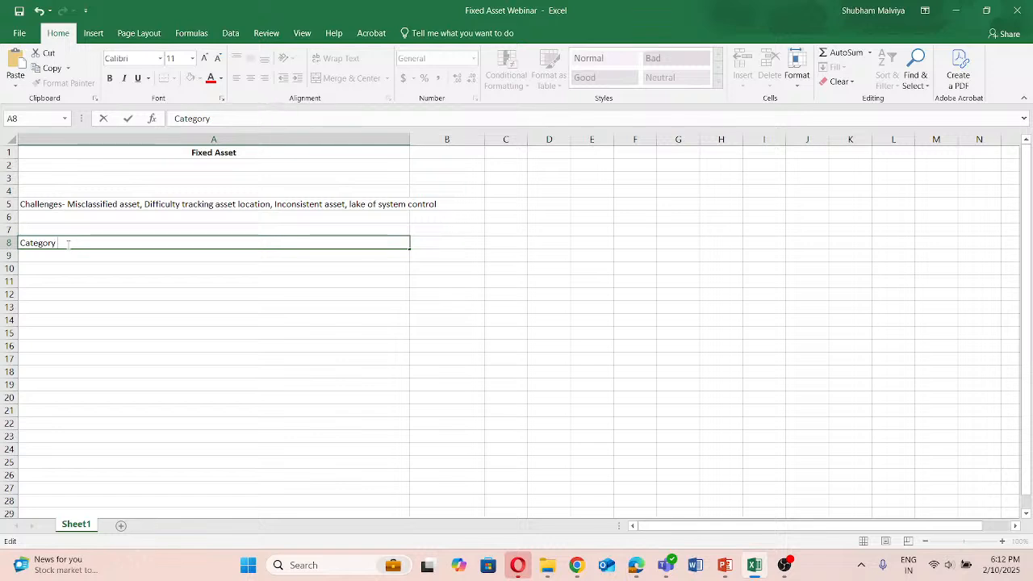
{"action": "type", "text": "Flexfield-"}
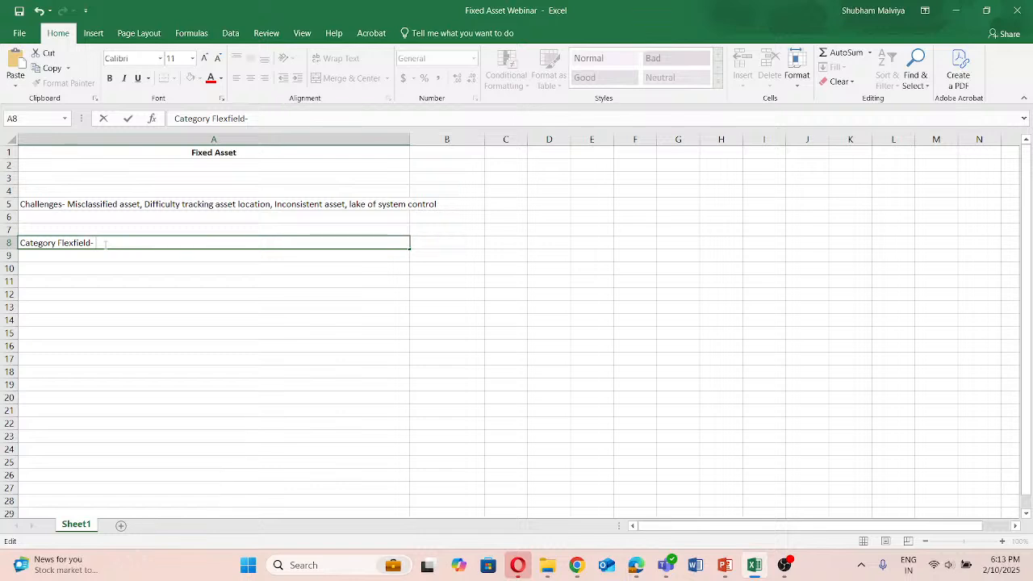
{"action": "type", "text": "Standardise"}
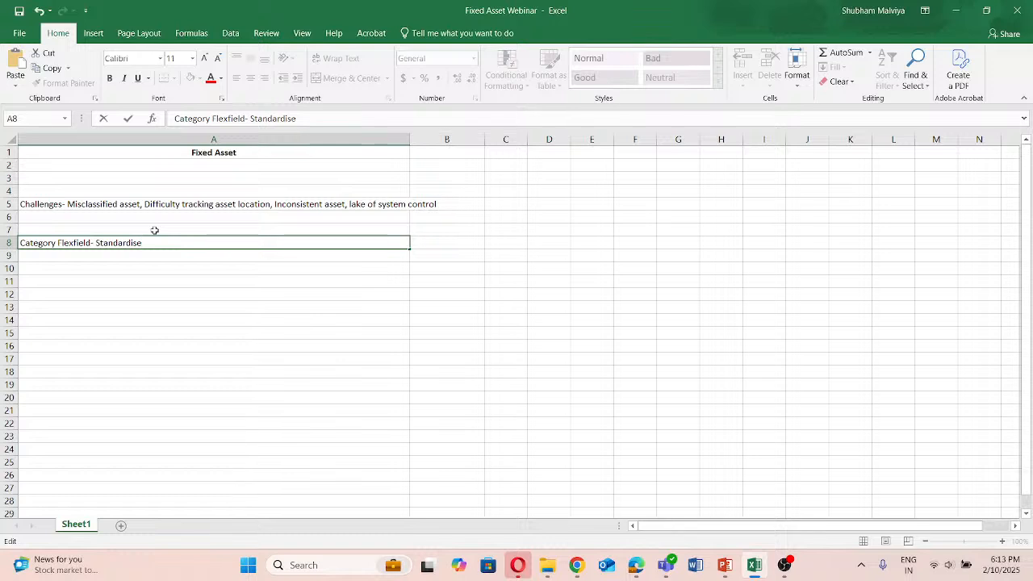
{"action": "type", "text": " asset catego"}
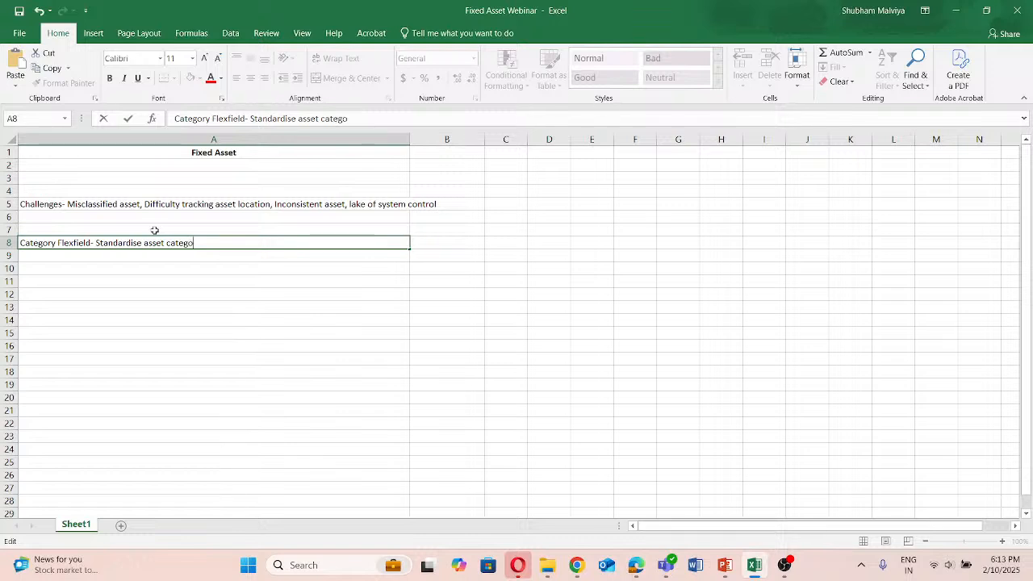
{"action": "type", "text": "rization,uni"}
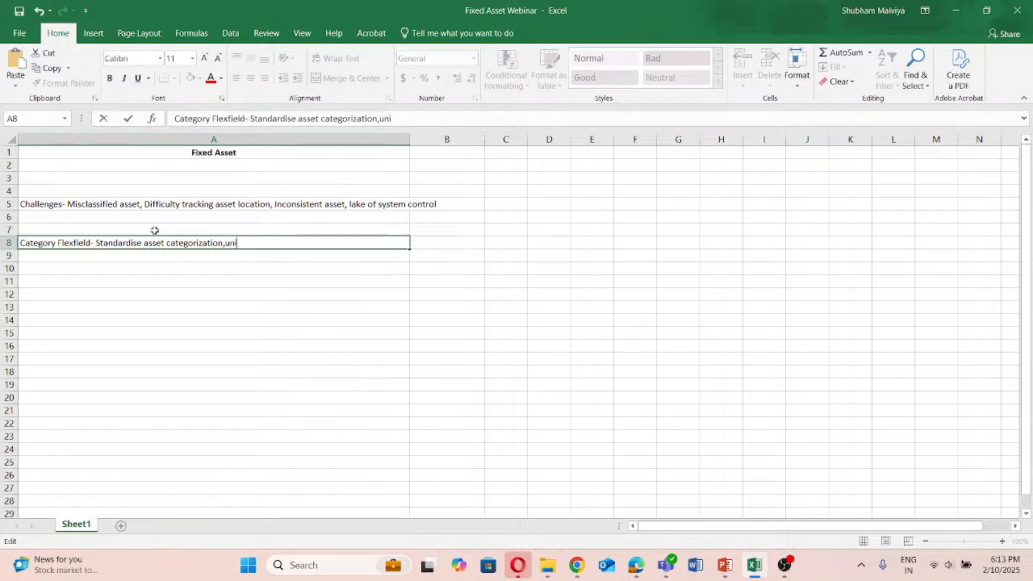
{"action": "type", "text": "formity in"}
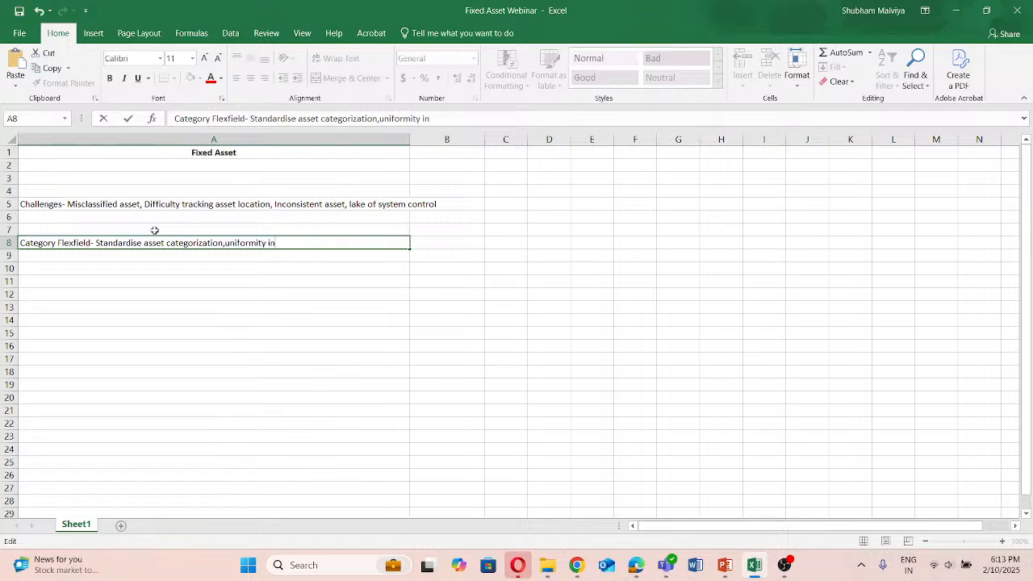
{"action": "type", "text": " dep"}
{"action": "left_click", "coordinate": [103, 286]}
{"action": "left_click", "coordinate": [71, 244]}
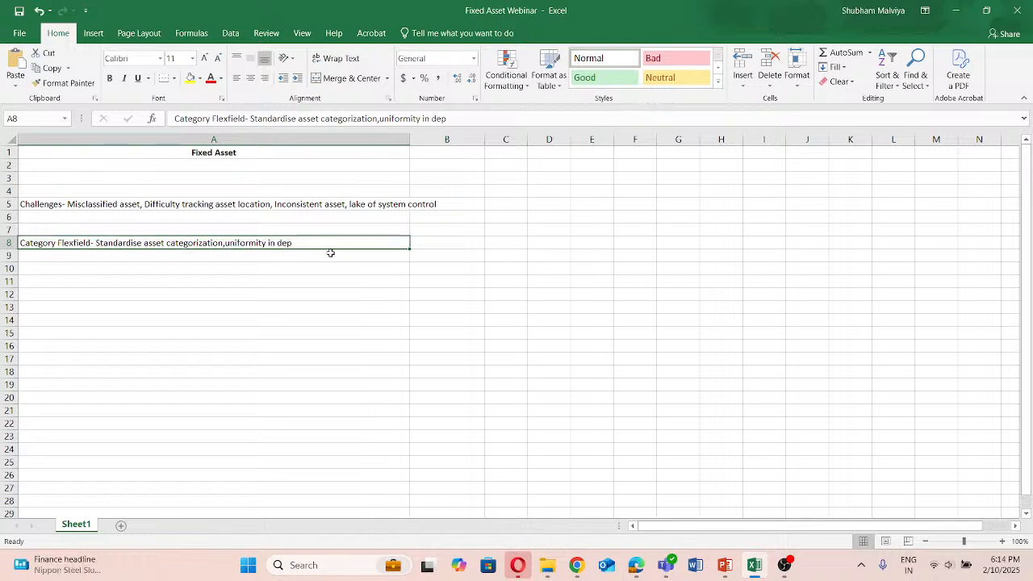
{"action": "left_click", "coordinate": [425, 243]}
{"action": "left_click", "coordinate": [210, 250]}
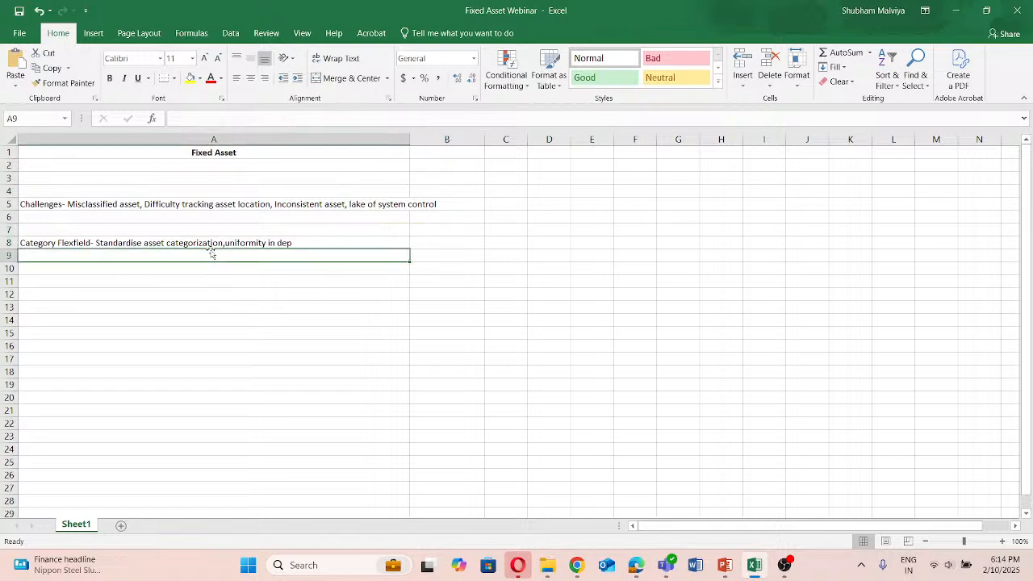
{"action": "left_click", "coordinate": [219, 242]}
{"action": "left_click", "coordinate": [444, 240]}
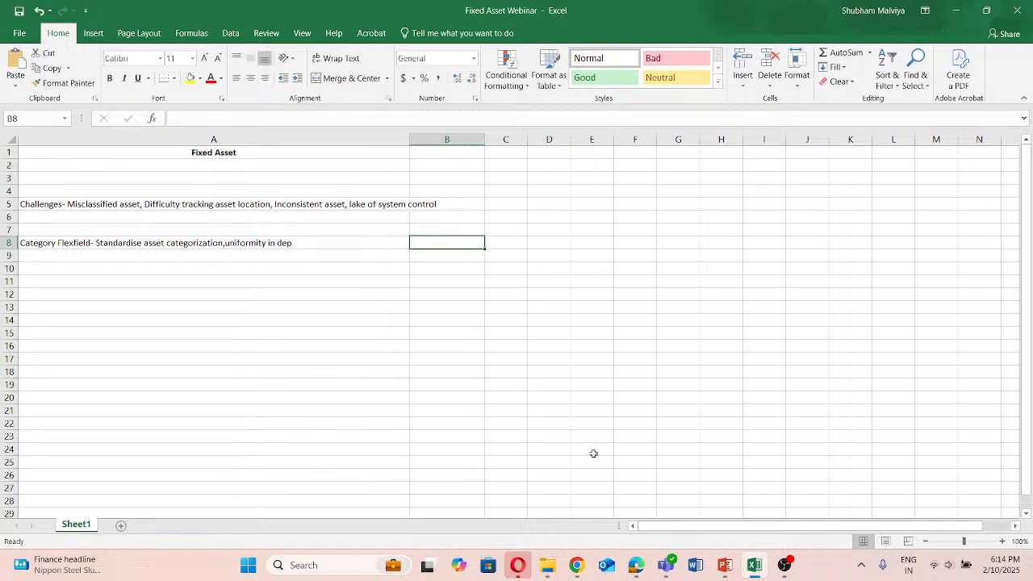
Switch to Oracle Fusion Cloud Applications in the browser and open the NextGen_IMPL implementation project from Setup and Maintenance.
{"action": "left_click", "coordinate": [637, 565]}
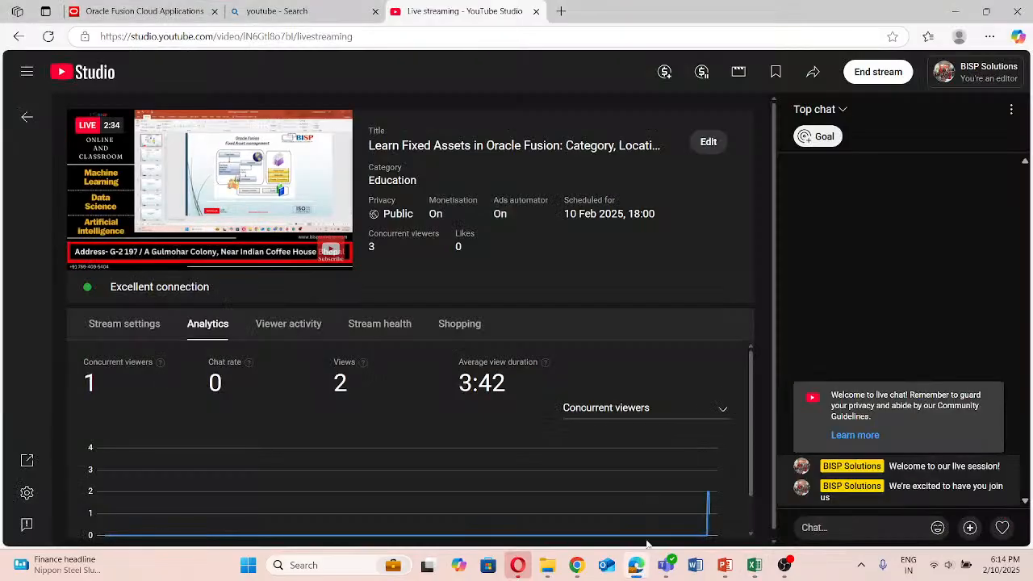
{"action": "left_click", "coordinate": [145, 10]}
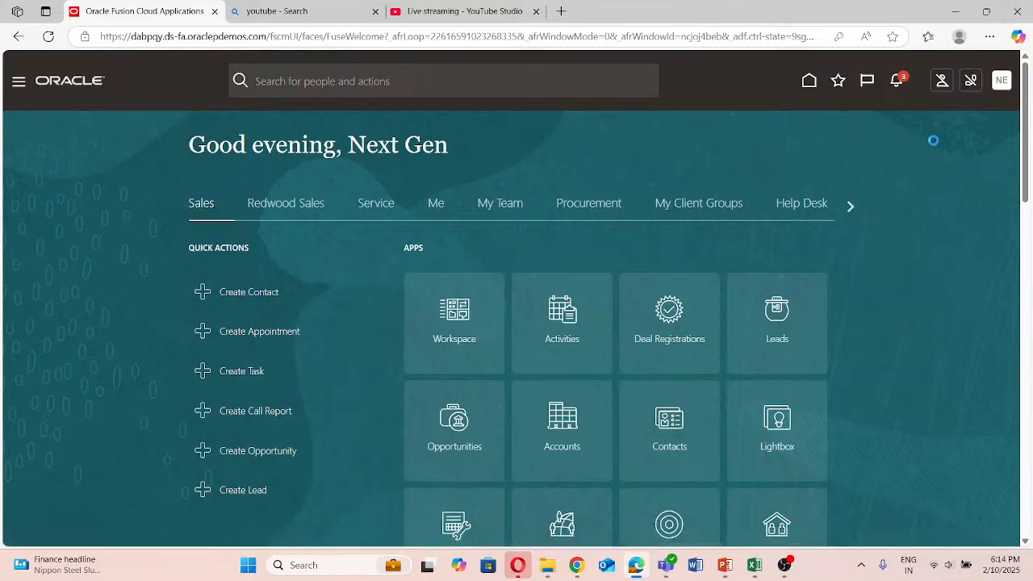
{"action": "left_click", "coordinate": [980, 90]}
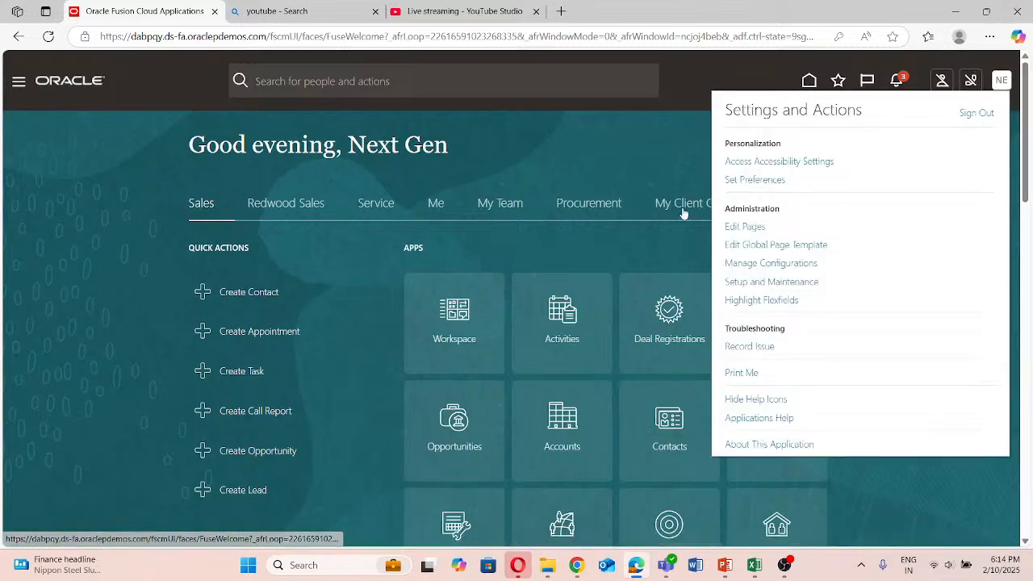
{"action": "left_click", "coordinate": [753, 283]}
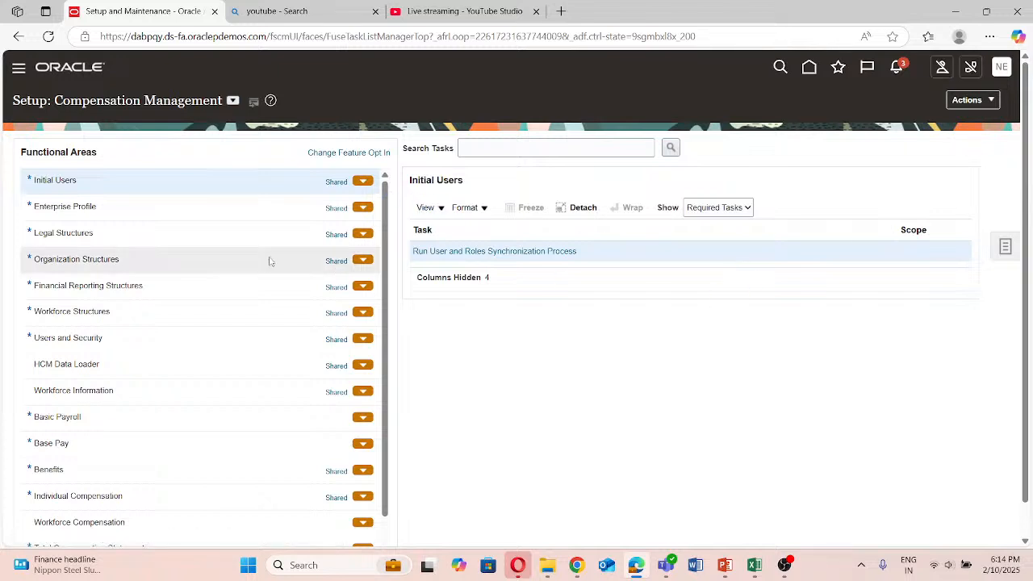
{"action": "left_click", "coordinate": [1007, 247]}
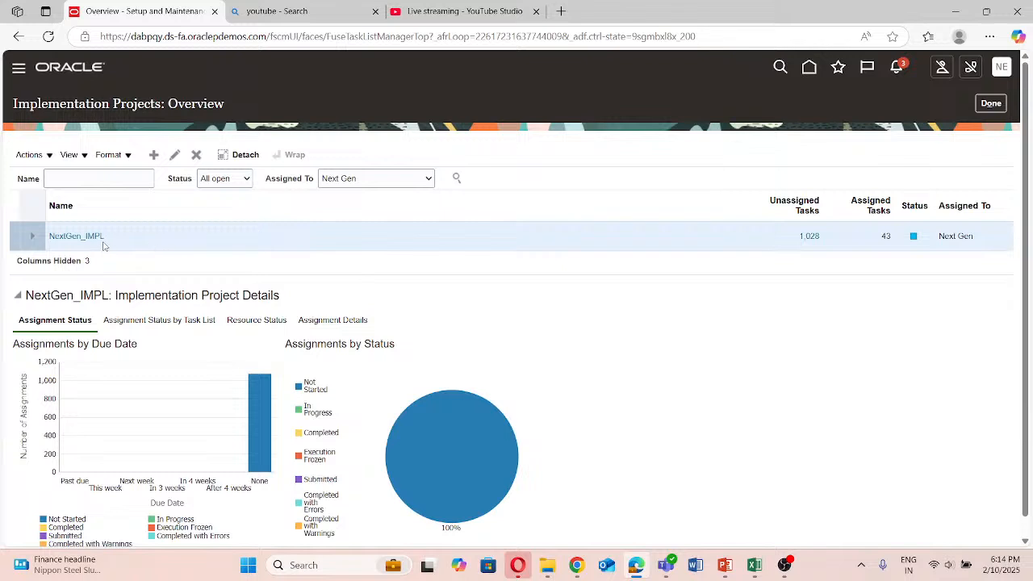
{"action": "left_click", "coordinate": [94, 236]}
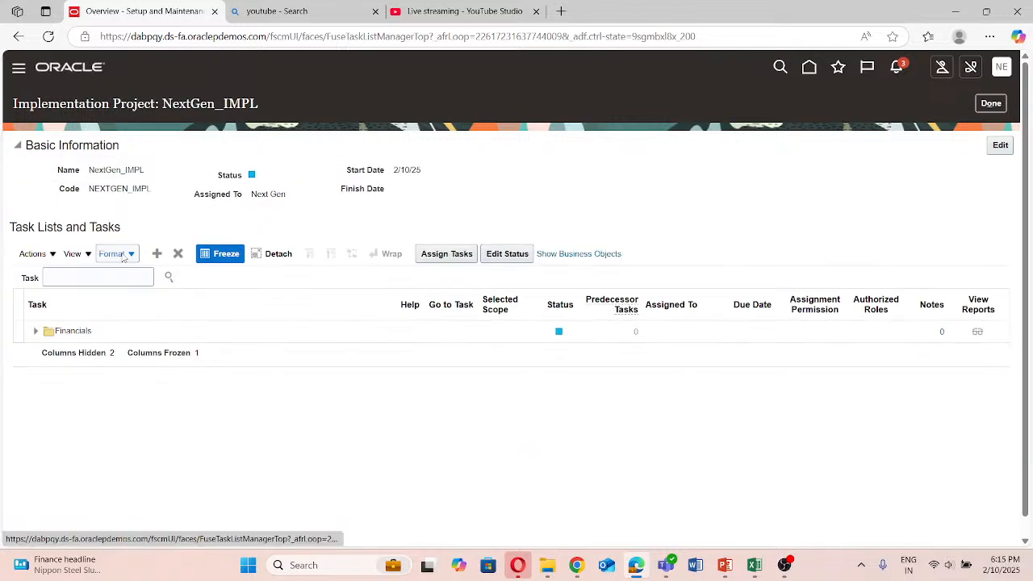
Search the project's task lists and tasks for "Manage fixed assetsflexfield".
{"action": "left_click", "coordinate": [83, 277]}
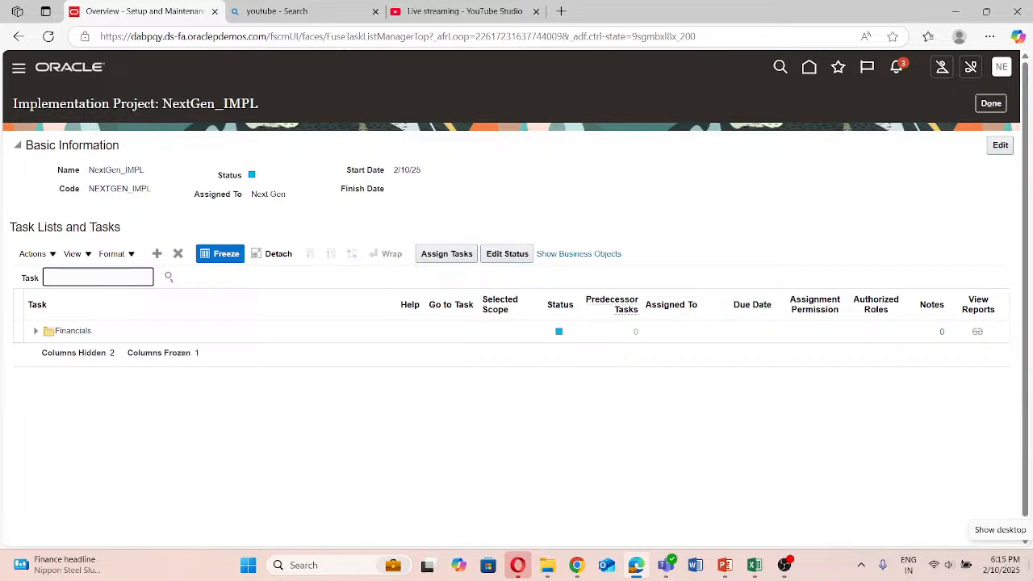
{"action": "type", "text": "Manage "}
{"action": "type", "text": "fi"}
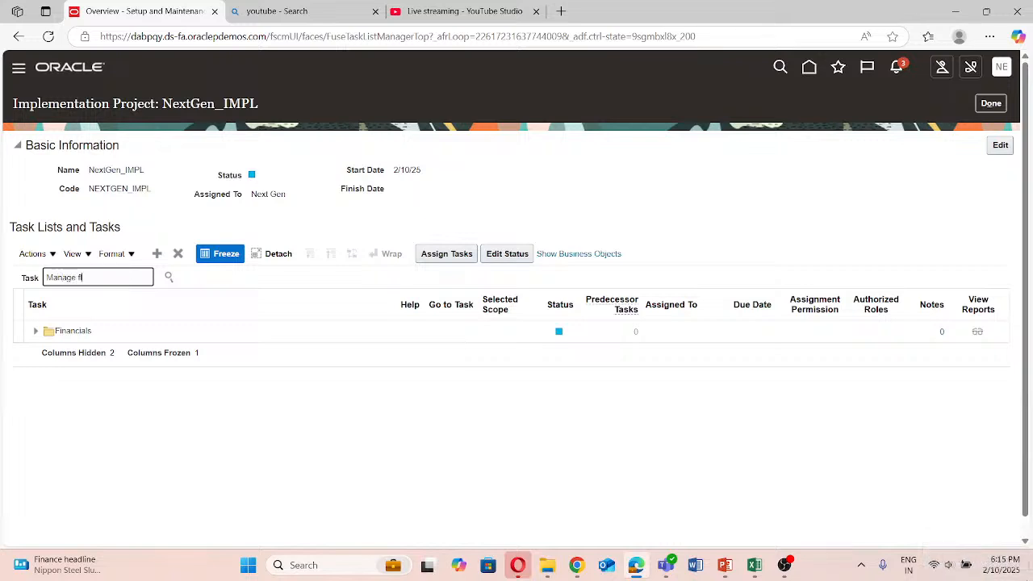
{"action": "type", "text": "e"}
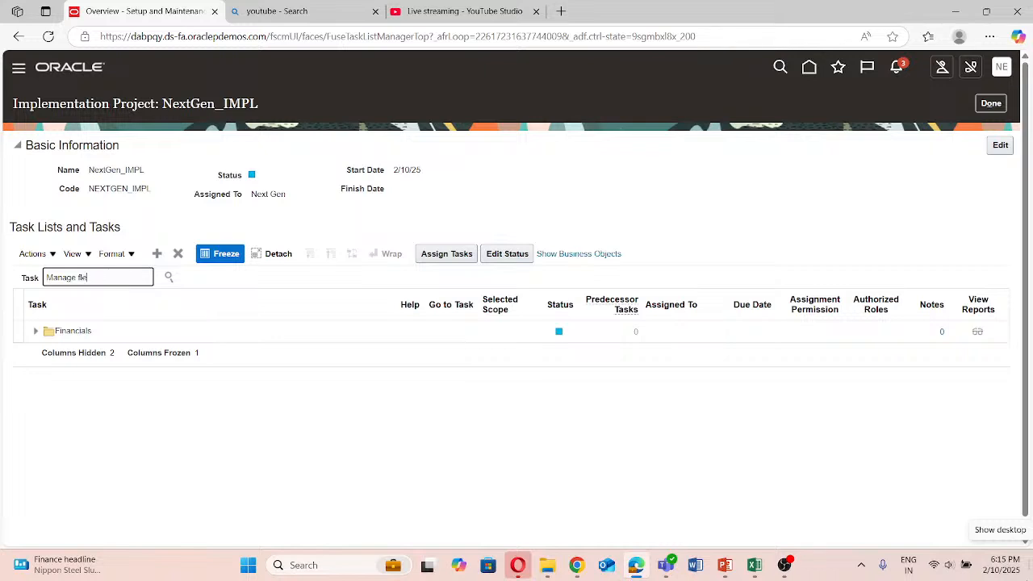
{"action": "type", "text": "xfield"}
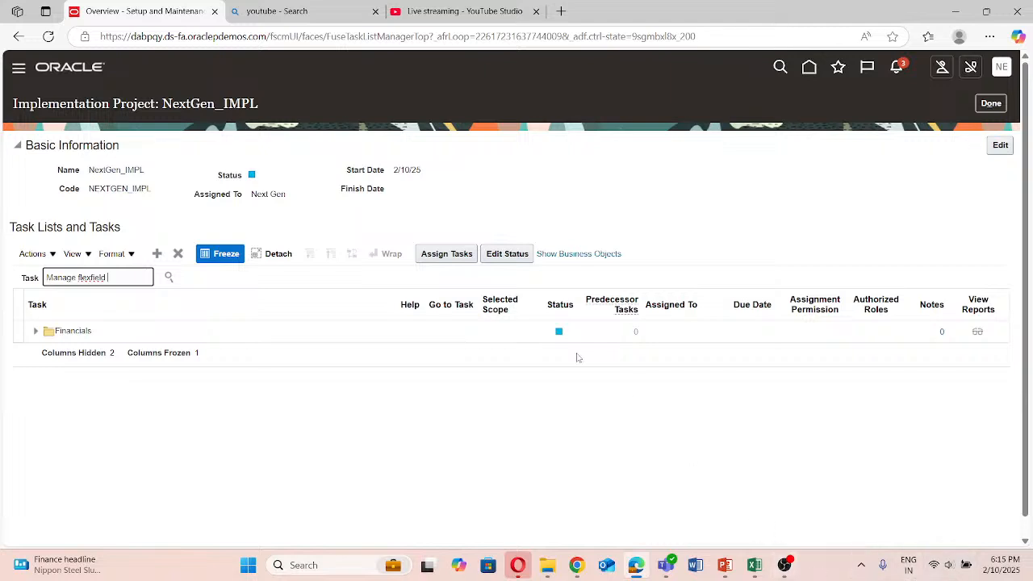
{"action": "left_click", "coordinate": [75, 278]}
{"action": "type", "text": "fixed asset s"}
{"action": "key", "text": "Delete"}
{"action": "left_click", "coordinate": [168, 277]}
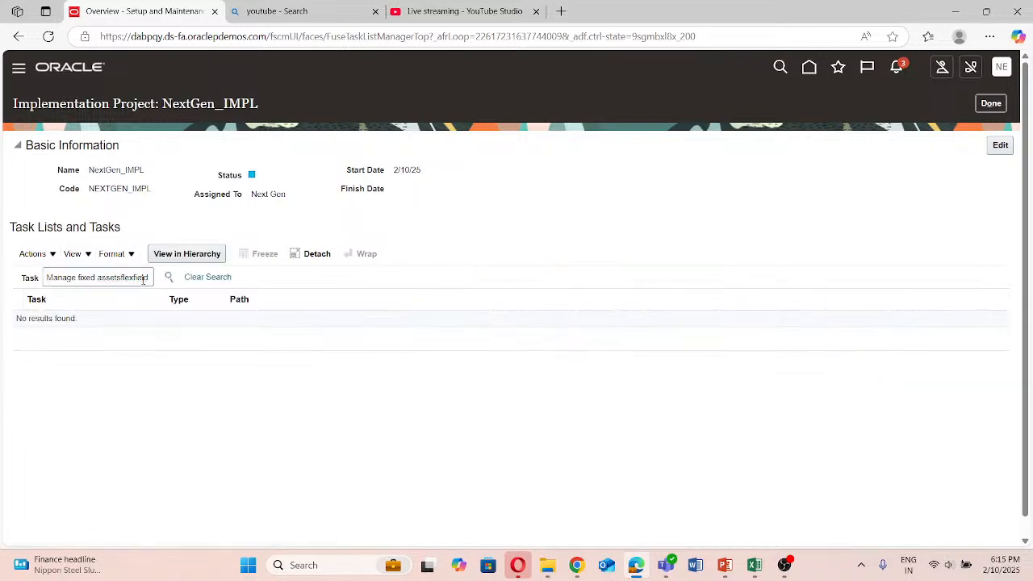
Correct the task search text to "Manage fixed assets Flexfield value sets" and run the search.
{"action": "left_click", "coordinate": [143, 279]}
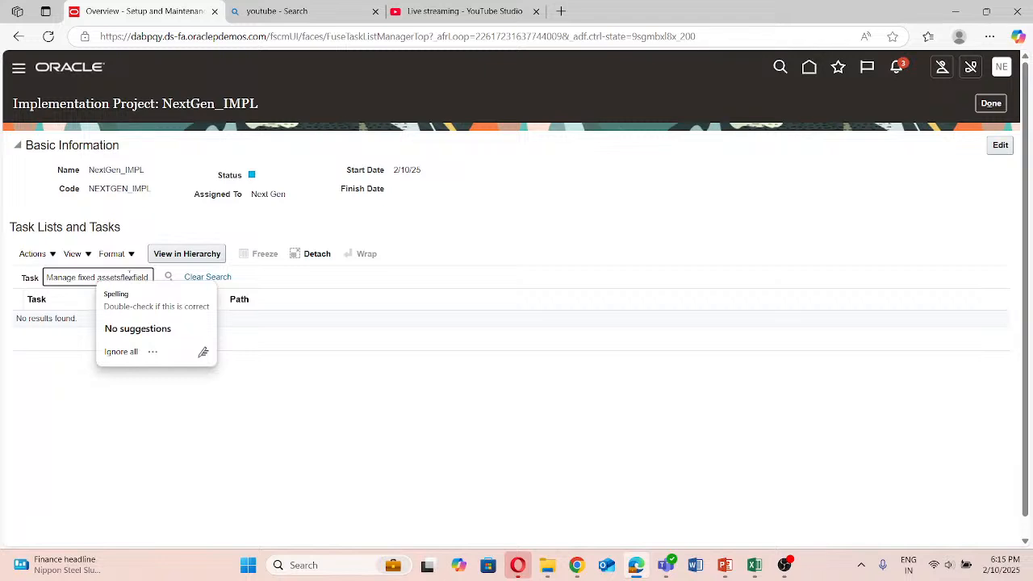
{"action": "left_click", "coordinate": [88, 280]}
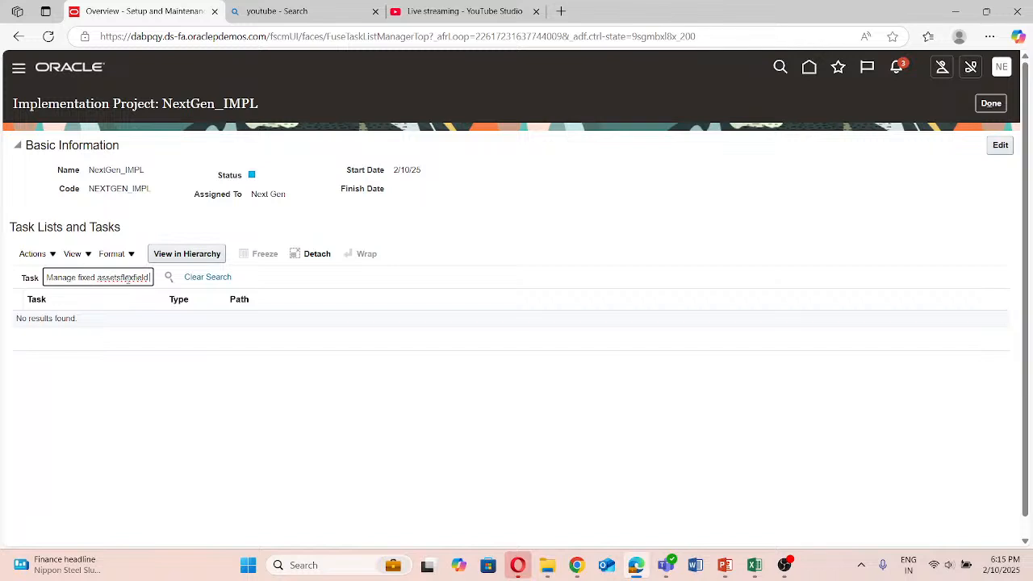
{"action": "left_click", "coordinate": [122, 278]}
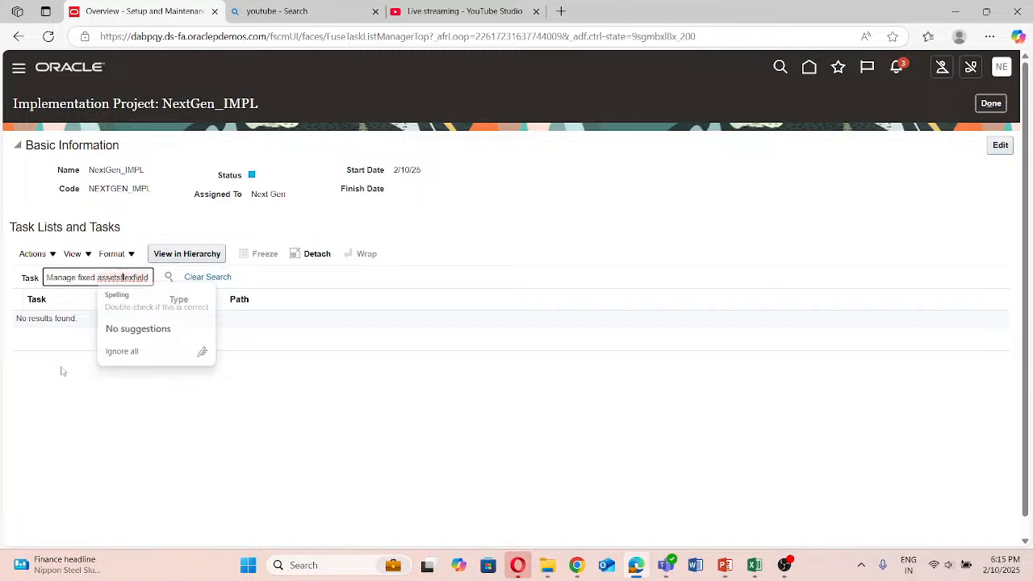
{"action": "key", "text": "Delete"}
{"action": "type", "text": "F"}
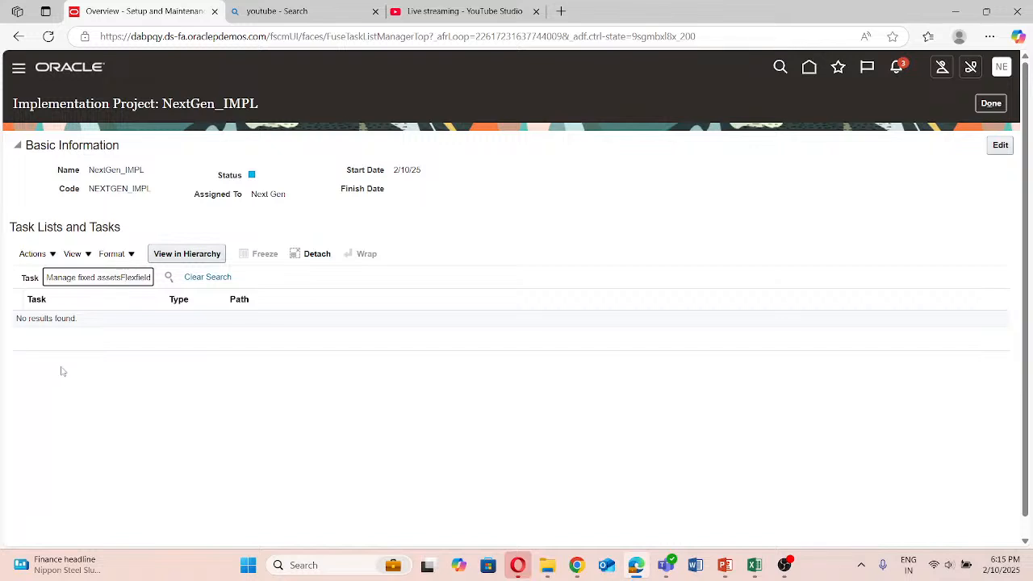
{"action": "left_click", "coordinate": [121, 278]}
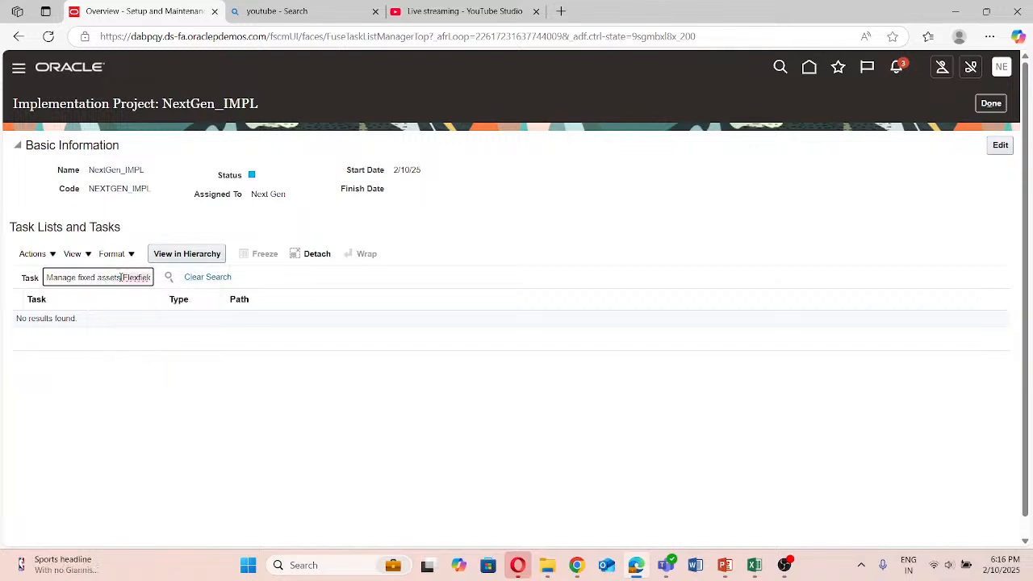
{"action": "key", "text": "End"}
{"action": "type", "text": "value"}
{"action": "type", "text": " sets"}
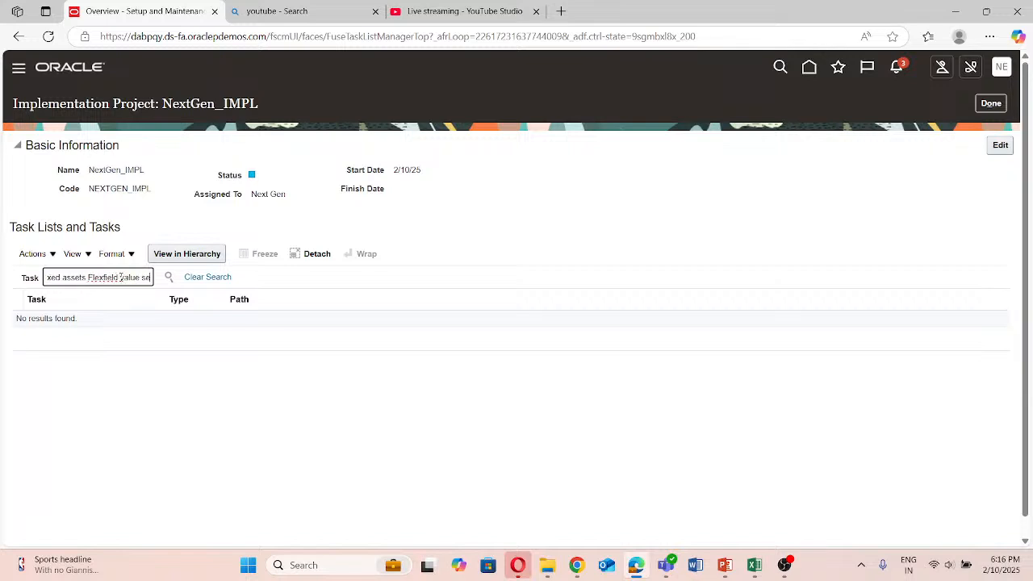
{"action": "left_click", "coordinate": [167, 277]}
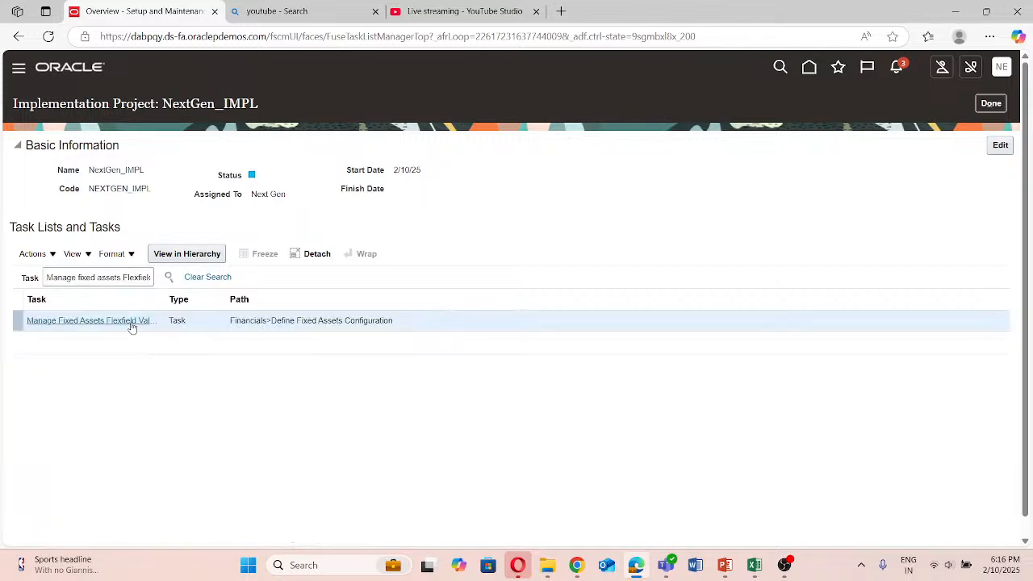
Go to the Manage Fixed Assets Flexfield Value Sets task and start creating a value set.
{"action": "left_click", "coordinate": [130, 323]}
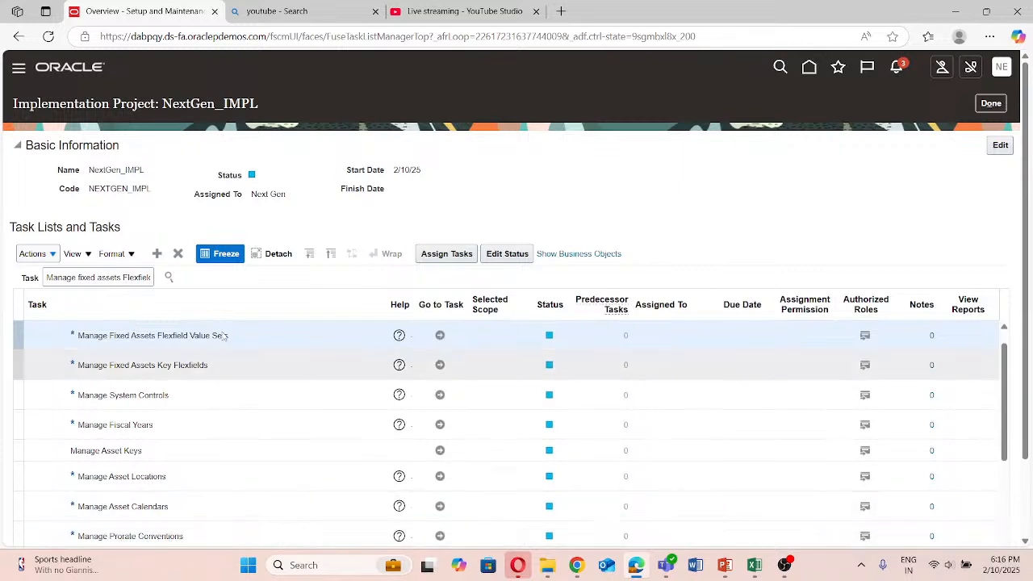
{"action": "left_click", "coordinate": [437, 334]}
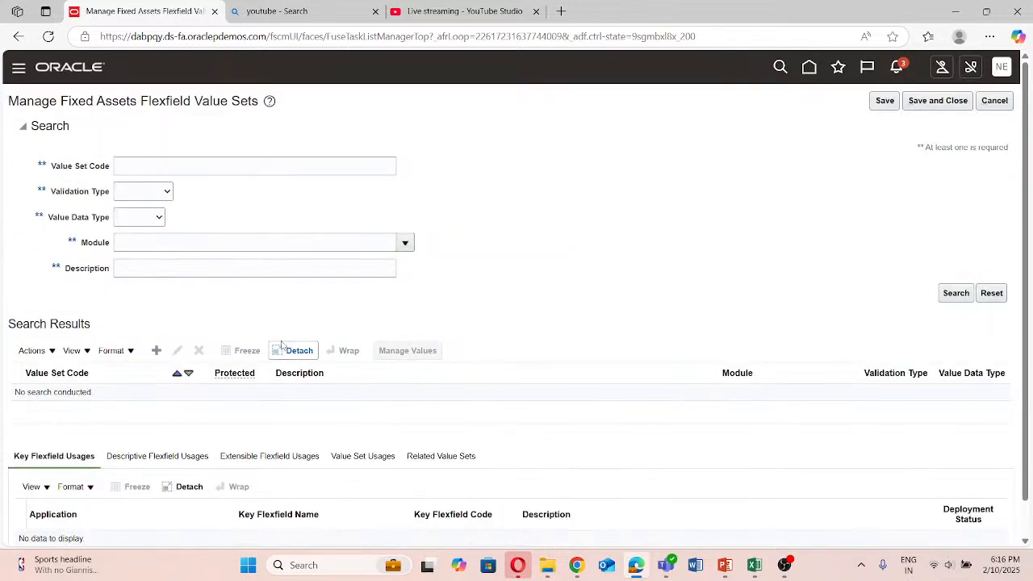
{"action": "left_click", "coordinate": [158, 351]}
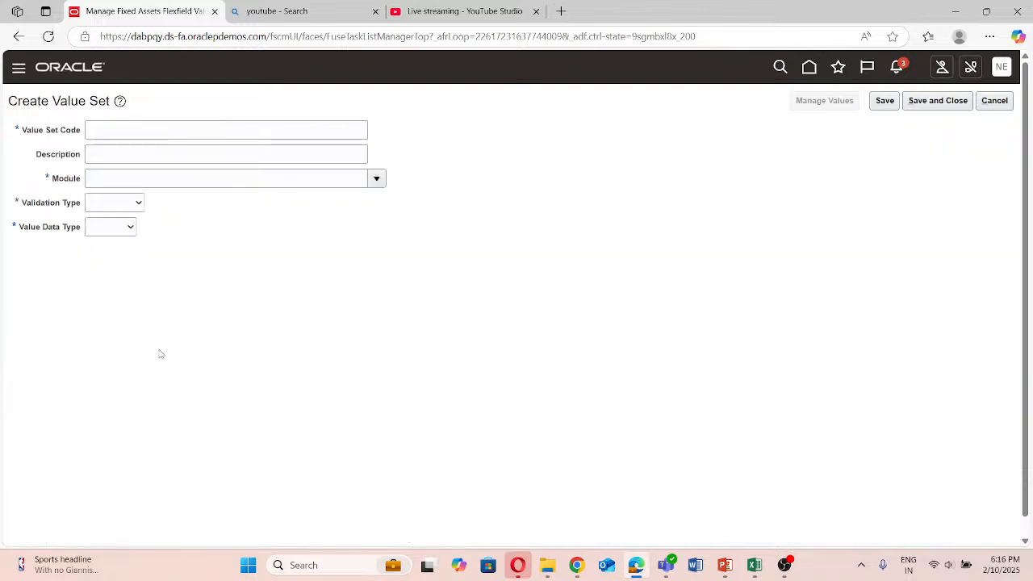
Enter "Next Gen Major category" as the value set code and copy the same text into the description.
{"action": "left_click", "coordinate": [101, 134]}
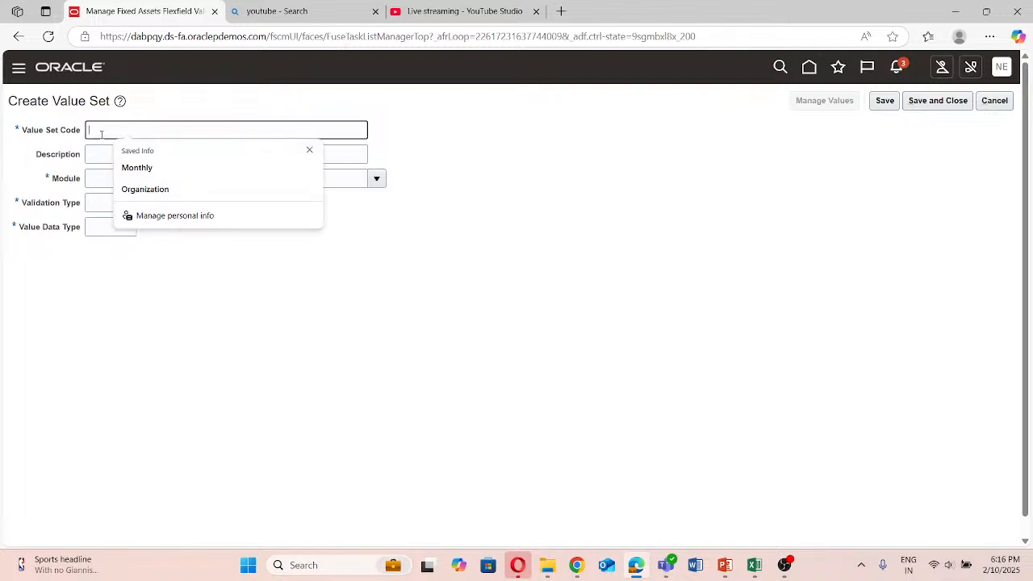
{"action": "type", "text": "Ne"}
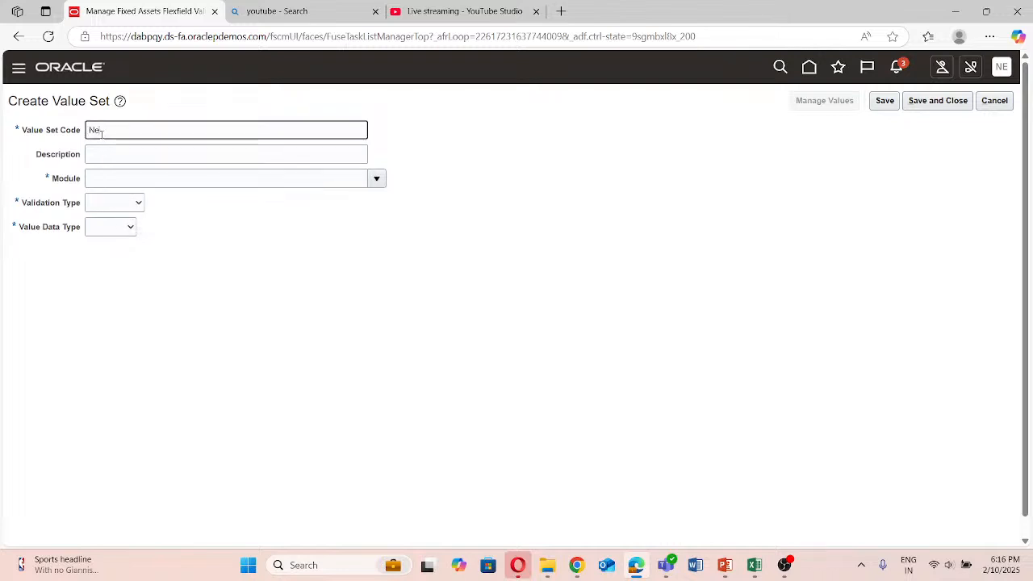
{"action": "type", "text": "xt Gen Major categor"}
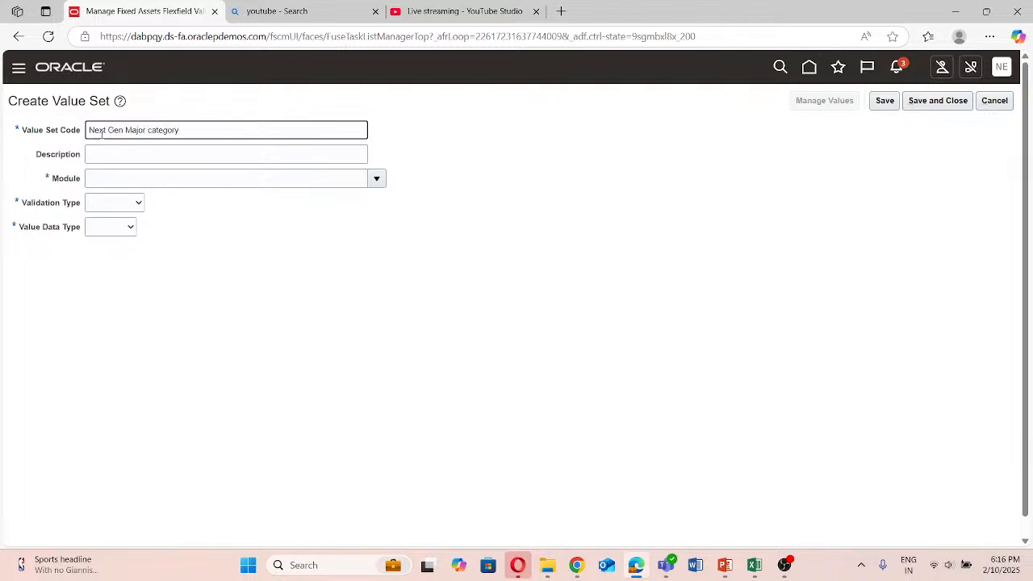
{"action": "type", "text": "y"}
{"action": "left_click", "coordinate": [150, 154]}
{"action": "left_click", "coordinate": [157, 137]}
{"action": "left_click", "coordinate": [166, 149]}
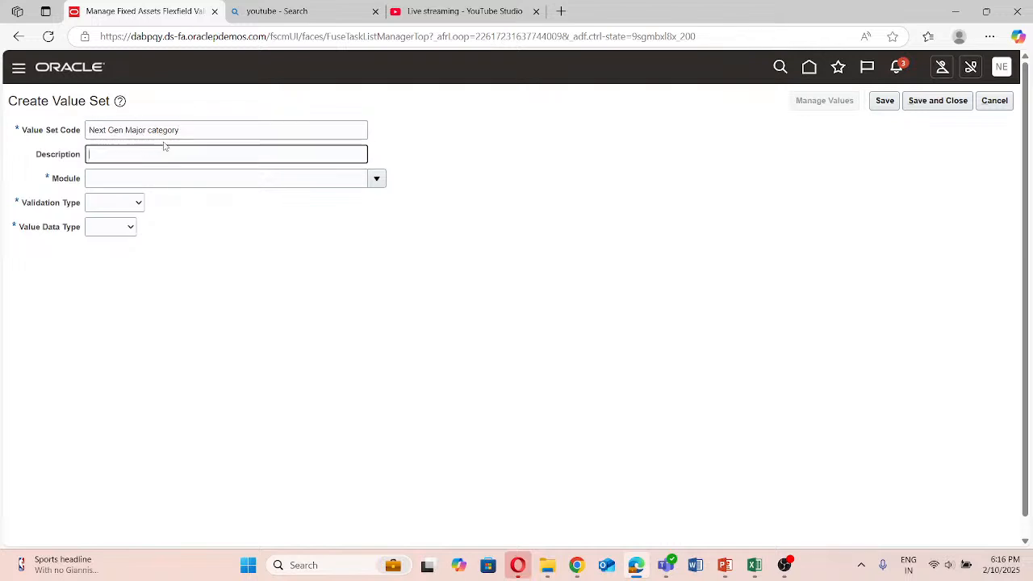
{"action": "left_click", "coordinate": [187, 130]}
{"action": "key", "text": "ctrl+a"}
{"action": "key", "text": "ctrl+c"}
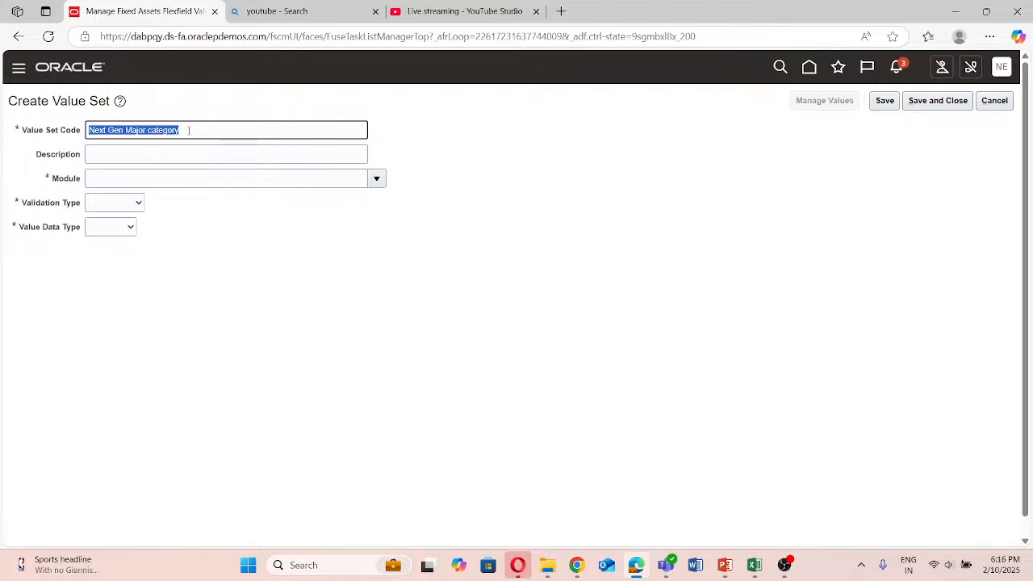
{"action": "left_click", "coordinate": [162, 153]}
{"action": "key", "text": "ctrl+v"}
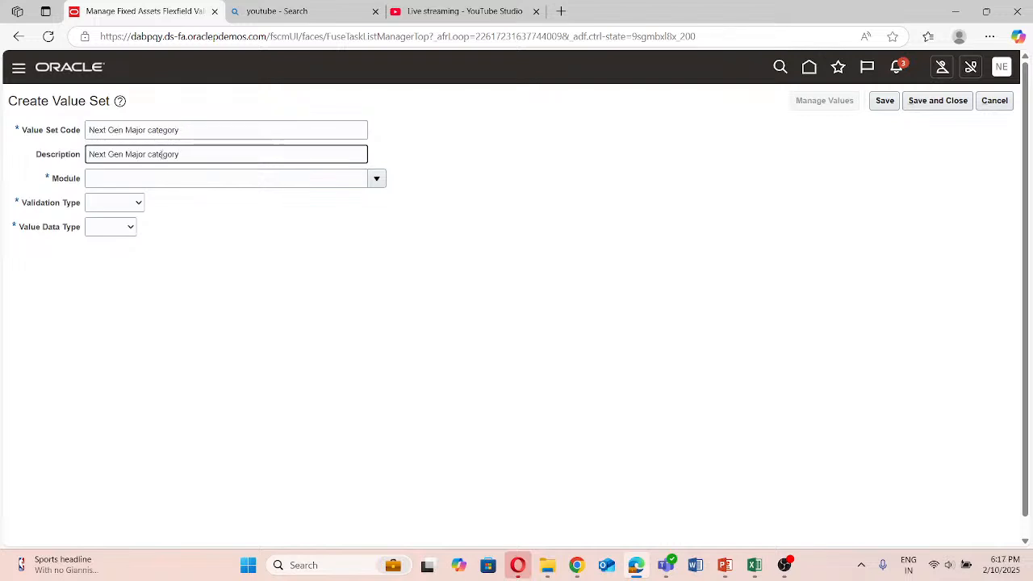
Set the value set's module to Assets, validation type to Independent and value data type to Character.
{"action": "left_click", "coordinate": [160, 176]}
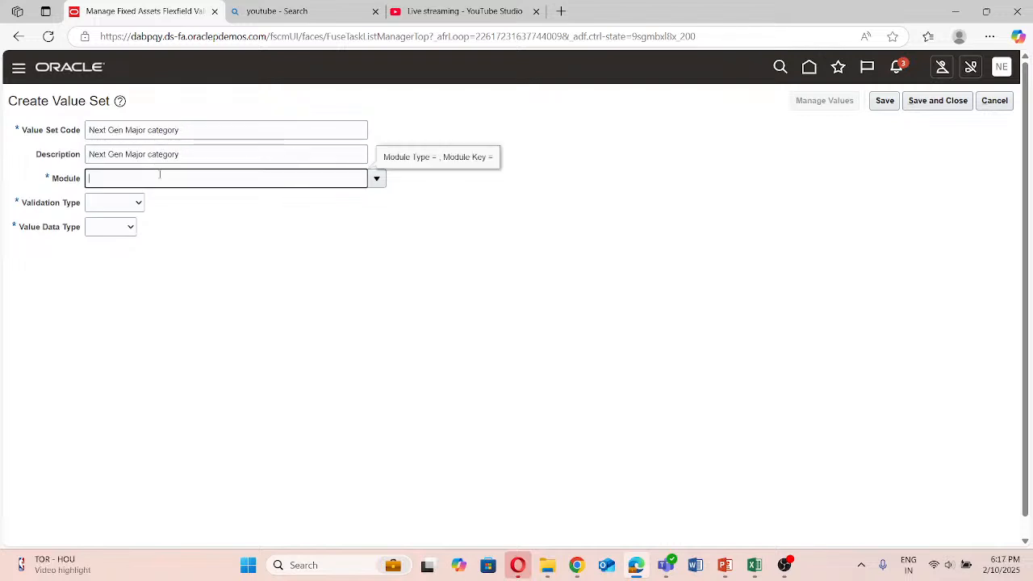
{"action": "left_click", "coordinate": [375, 179]}
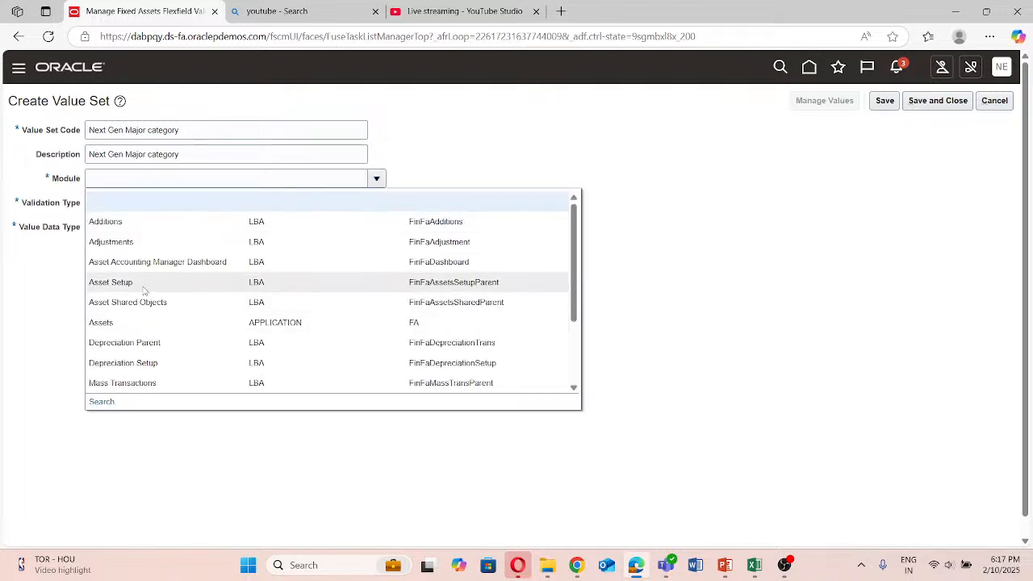
{"action": "left_click", "coordinate": [137, 322]}
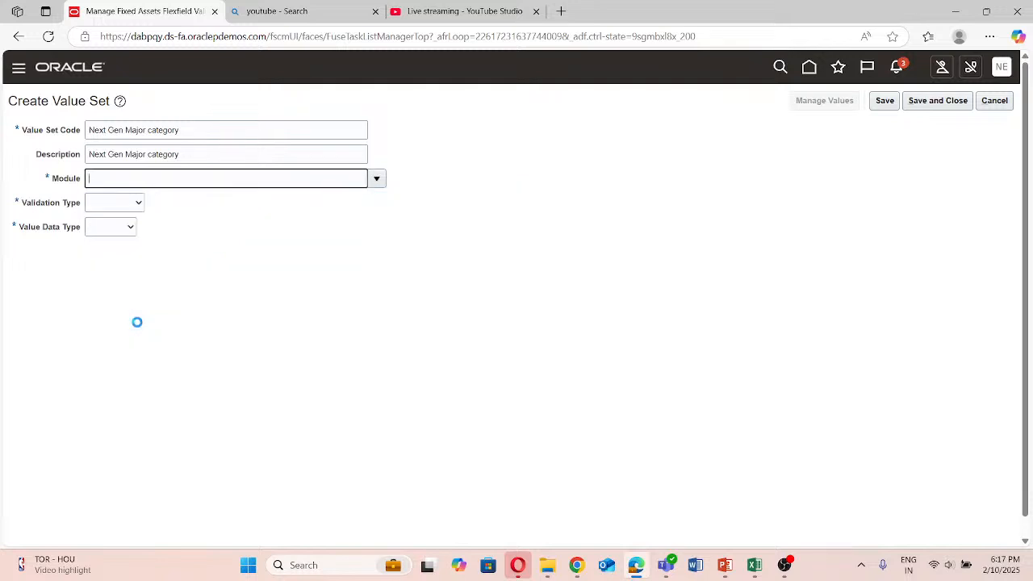
{"action": "left_click", "coordinate": [134, 205]}
{"action": "left_click", "coordinate": [121, 254]}
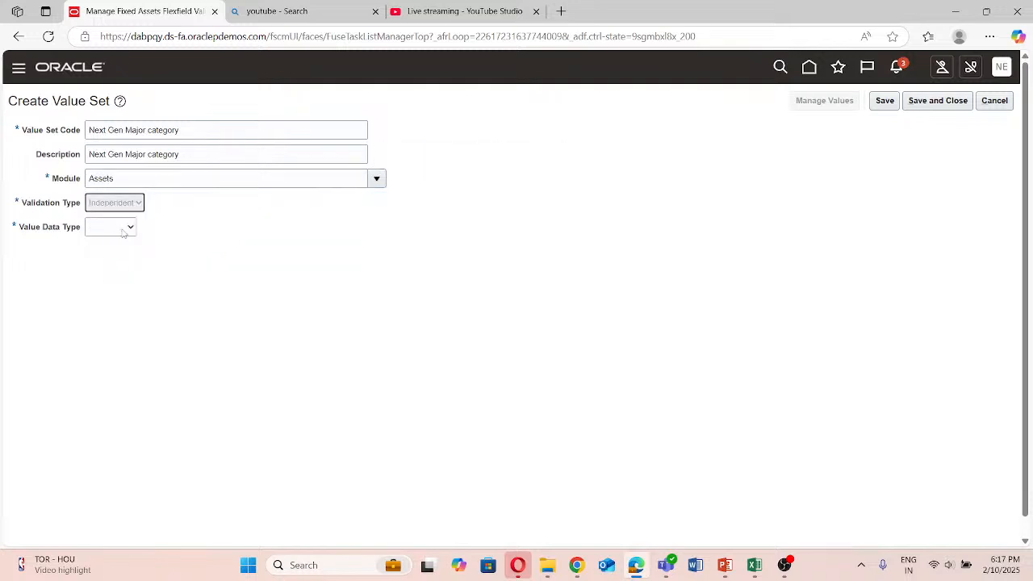
{"action": "left_click", "coordinate": [176, 233]}
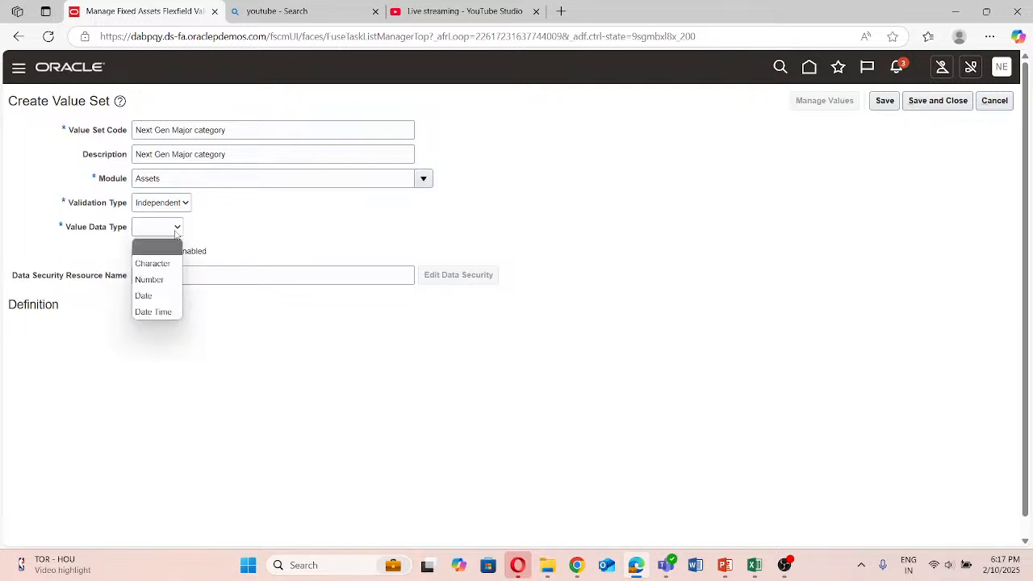
{"action": "left_click", "coordinate": [152, 263]}
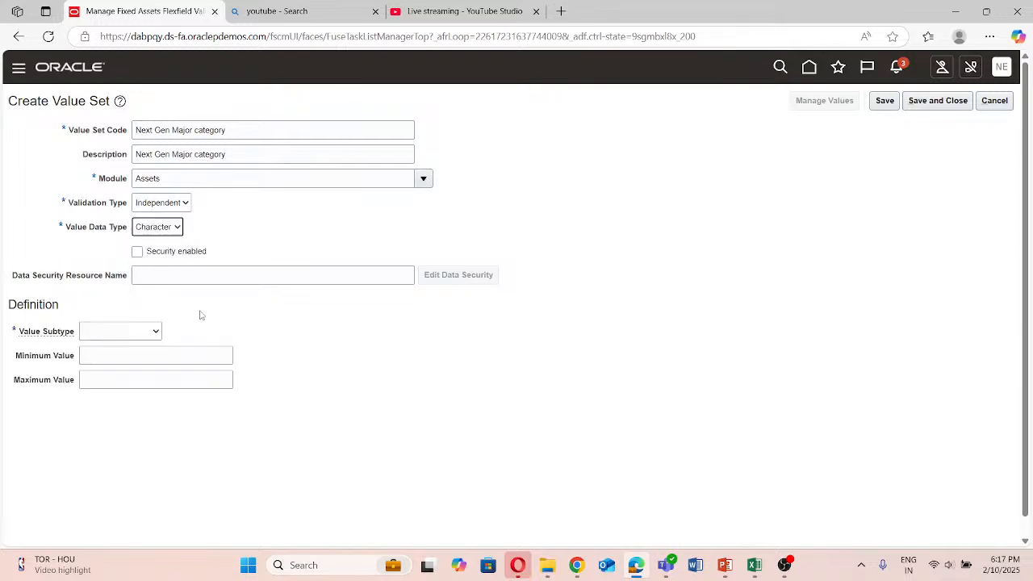
Define the value set with the Text value subtype and a maximum length of 30.
{"action": "left_click", "coordinate": [104, 333]}
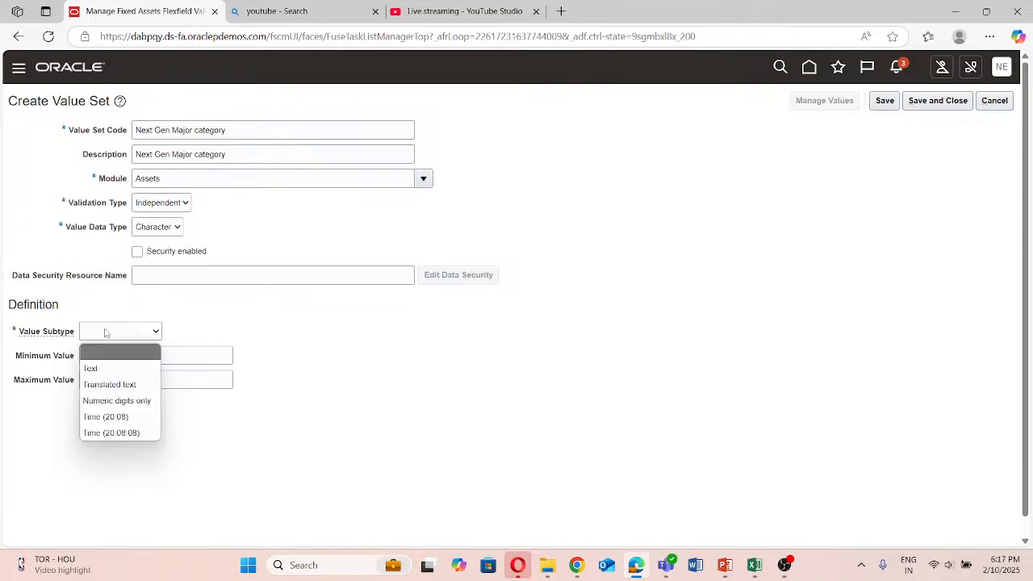
{"action": "left_click", "coordinate": [92, 369]}
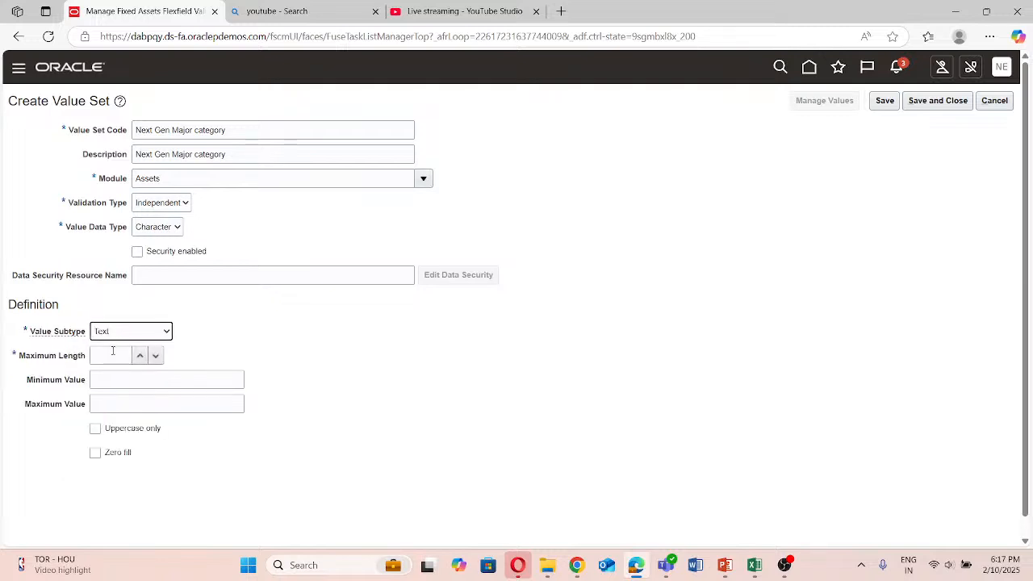
{"action": "left_click", "coordinate": [113, 354]}
{"action": "type", "text": "30"}
{"action": "left_click", "coordinate": [353, 379]}
Check the major category value set's code and description entries, and save and close it.
{"action": "scroll", "coordinate": [200, 387], "scroll_direction": "down", "scroll_amount": 1}
{"action": "scroll", "coordinate": [199, 388], "scroll_direction": "up", "scroll_amount": 1}
{"action": "triple_click", "coordinate": [232, 131]}
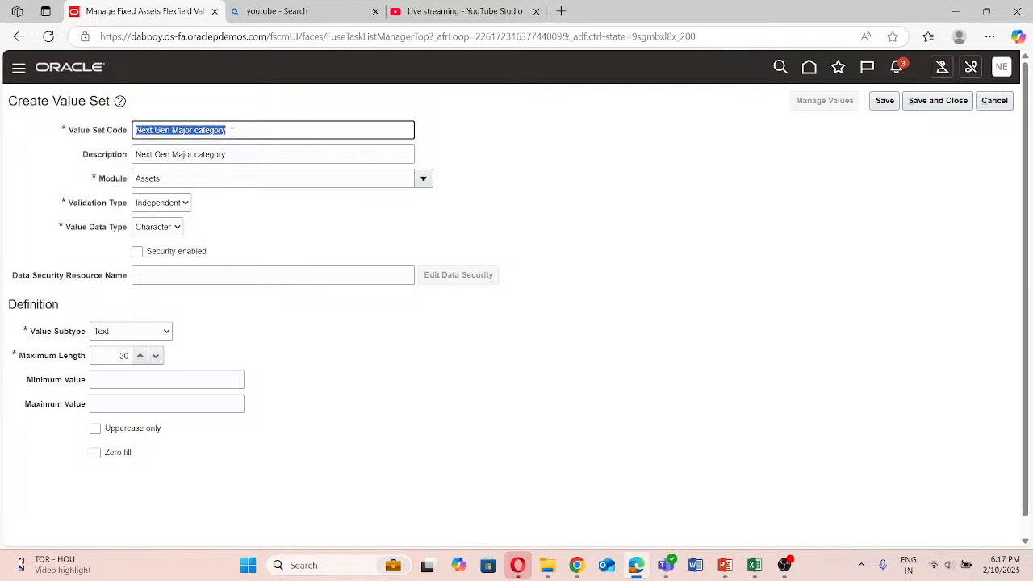
{"action": "triple_click", "coordinate": [246, 158]}
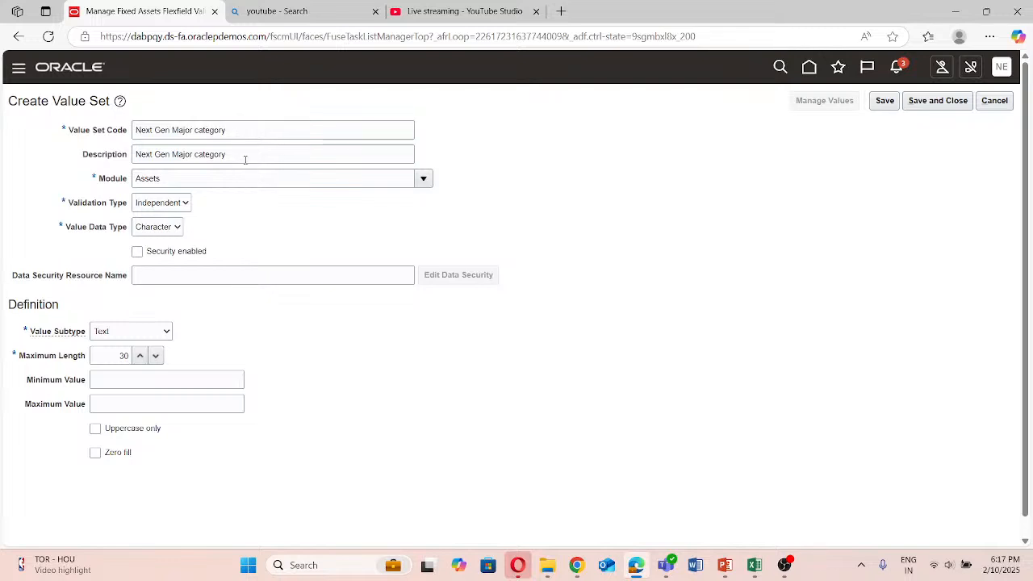
{"action": "left_click", "coordinate": [233, 130]}
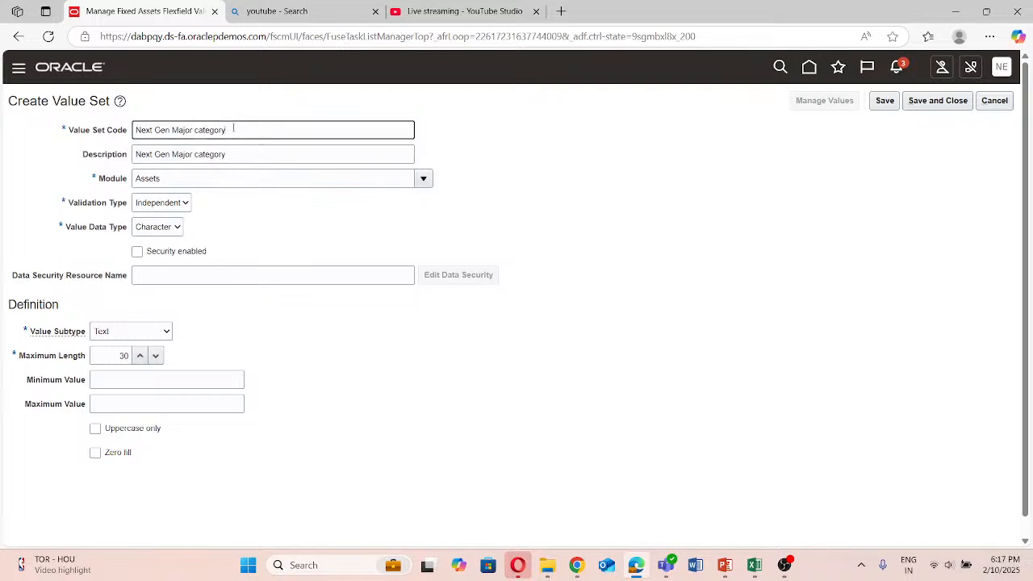
{"action": "double_click", "coordinate": [231, 153]}
{"action": "triple_click", "coordinate": [238, 131]}
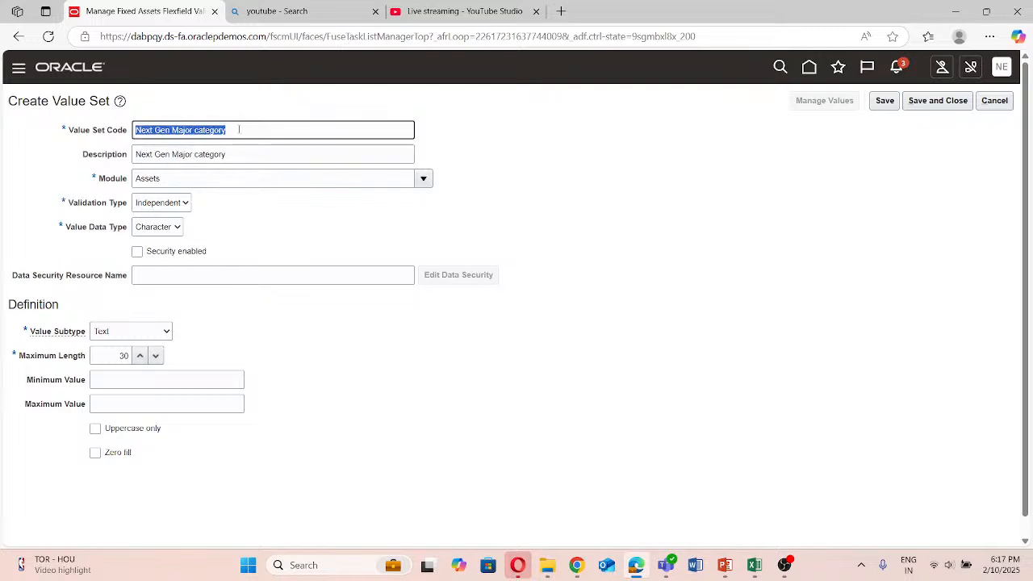
{"action": "left_click", "coordinate": [239, 130]}
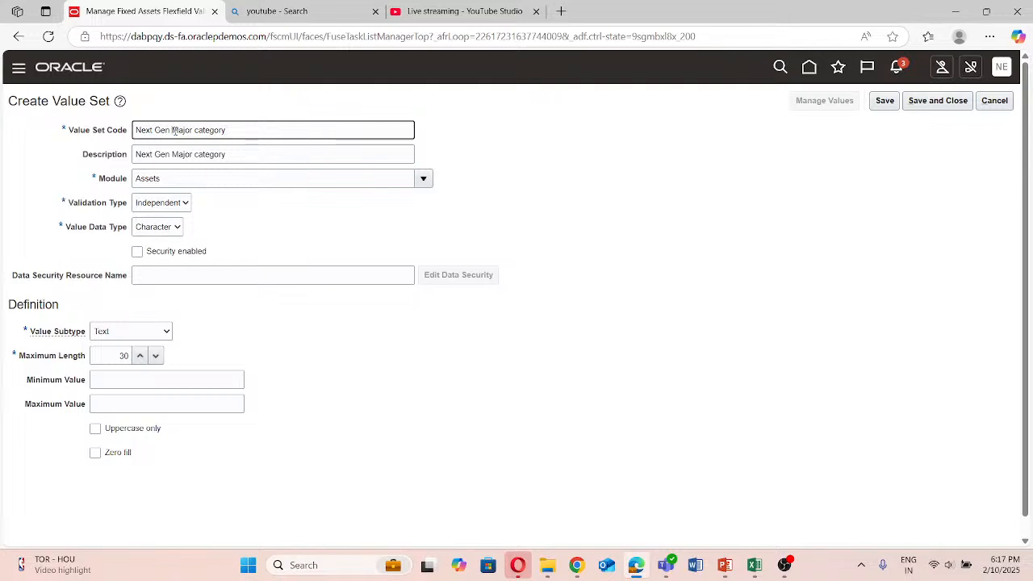
{"action": "left_click_drag", "start_coordinate": [172, 130], "coordinate": [226, 130]}
{"action": "left_click", "coordinate": [240, 130]}
{"action": "left_click", "coordinate": [918, 108]}
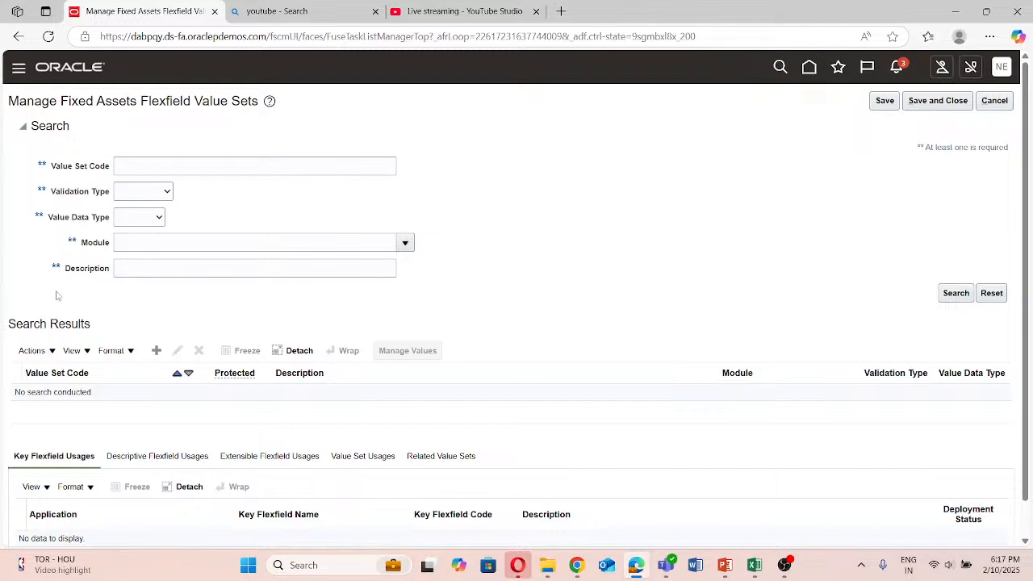
Start another value set with the code "Next Gen Minor Category" and copy the same text into its description.
{"action": "left_click", "coordinate": [157, 352]}
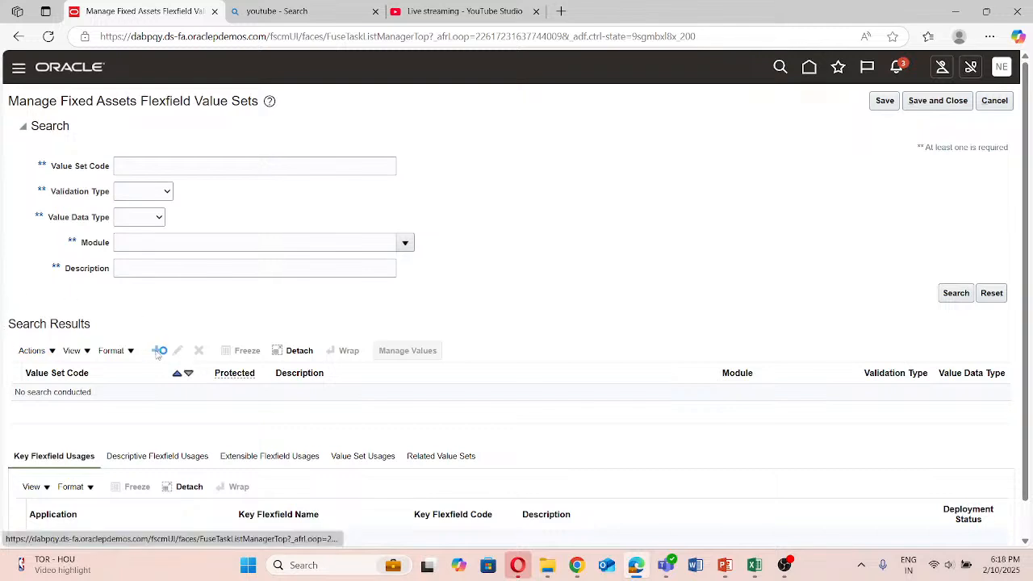
{"action": "left_click", "coordinate": [114, 129]}
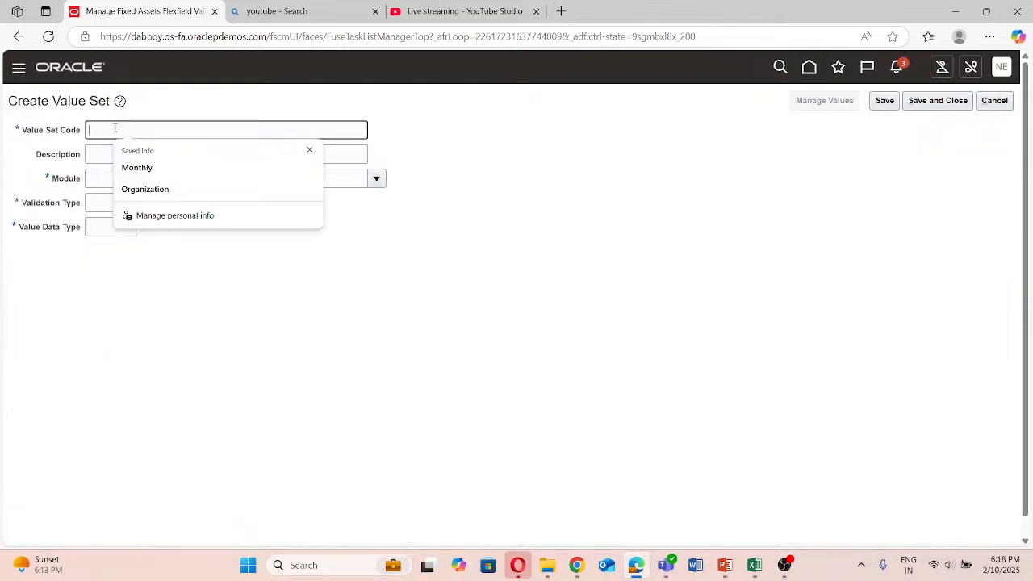
{"action": "type", "text": "Next Ge"}
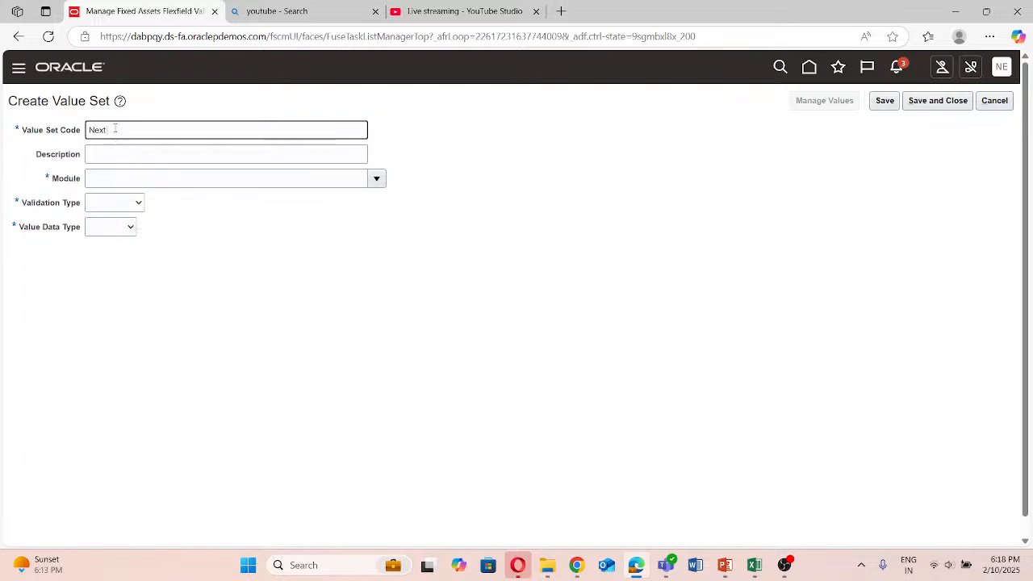
{"action": "type", "text": "n Mine"}
{"action": "type", "text": "r Ca"}
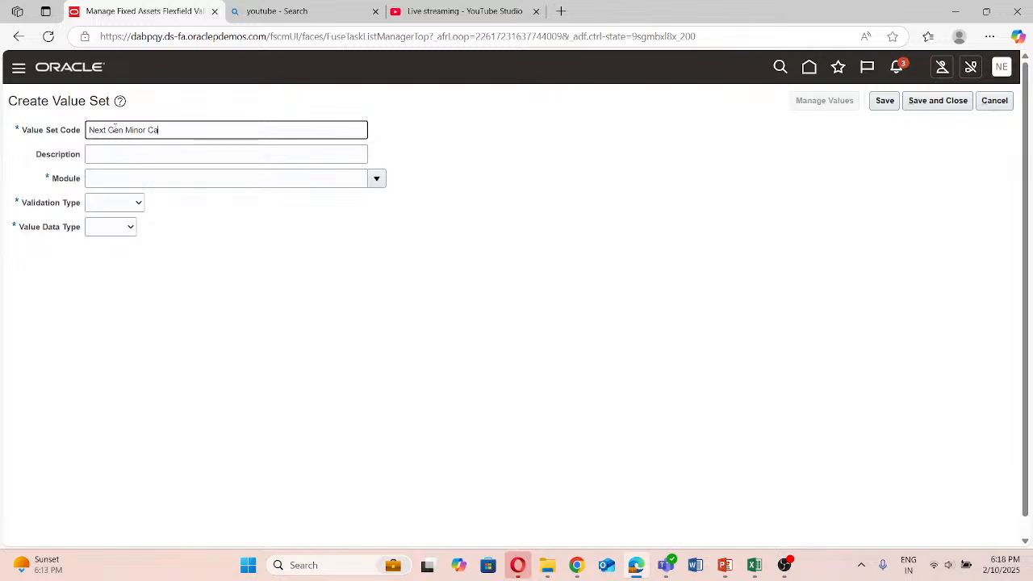
{"action": "type", "text": "tegory"}
{"action": "left_click", "coordinate": [118, 147]}
{"action": "triple_click", "coordinate": [182, 129]}
{"action": "key", "text": "ctrl+c"}
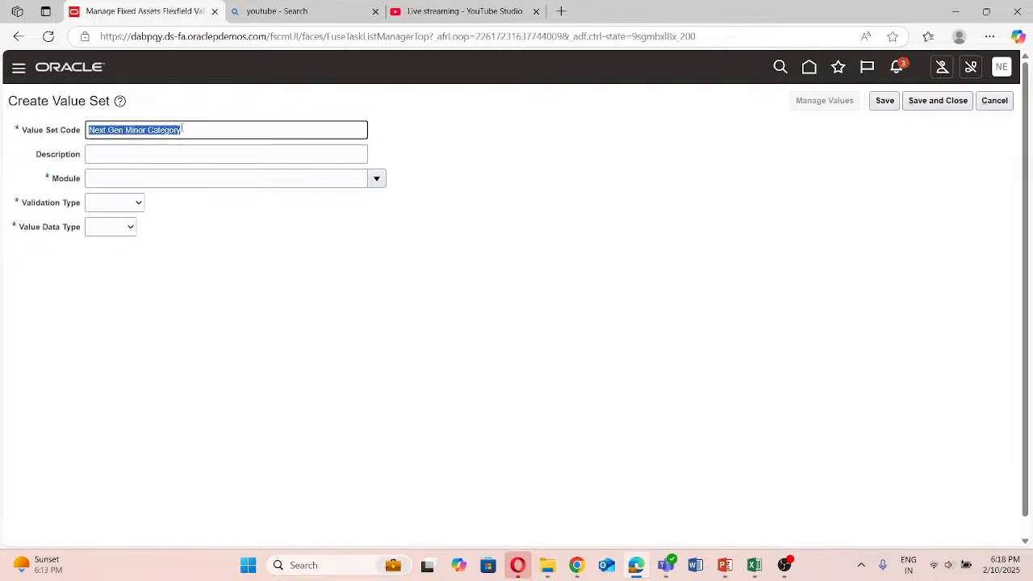
{"action": "left_click", "coordinate": [149, 152]}
{"action": "key", "text": "ctrl+v"}
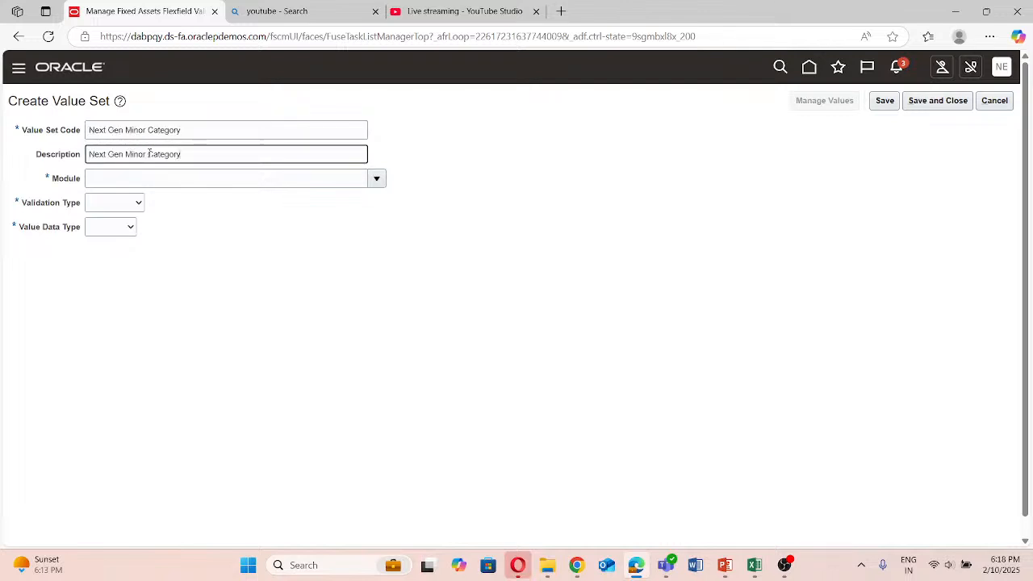
Assign the minor category value set to the Assets module with Independent validation type and Character value data type.
{"action": "left_click", "coordinate": [381, 177]}
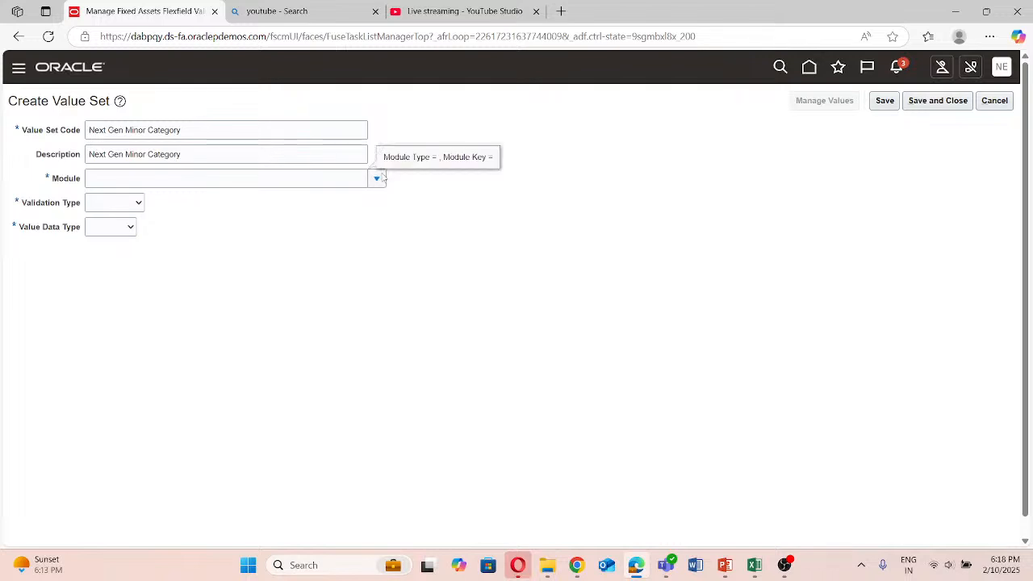
{"action": "left_click", "coordinate": [165, 222]}
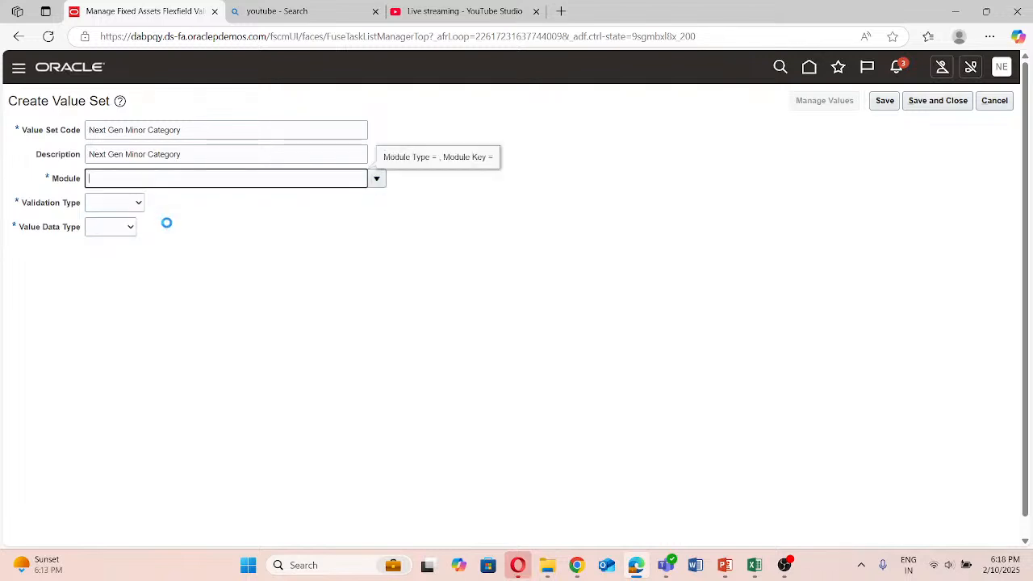
{"action": "left_click", "coordinate": [116, 203]}
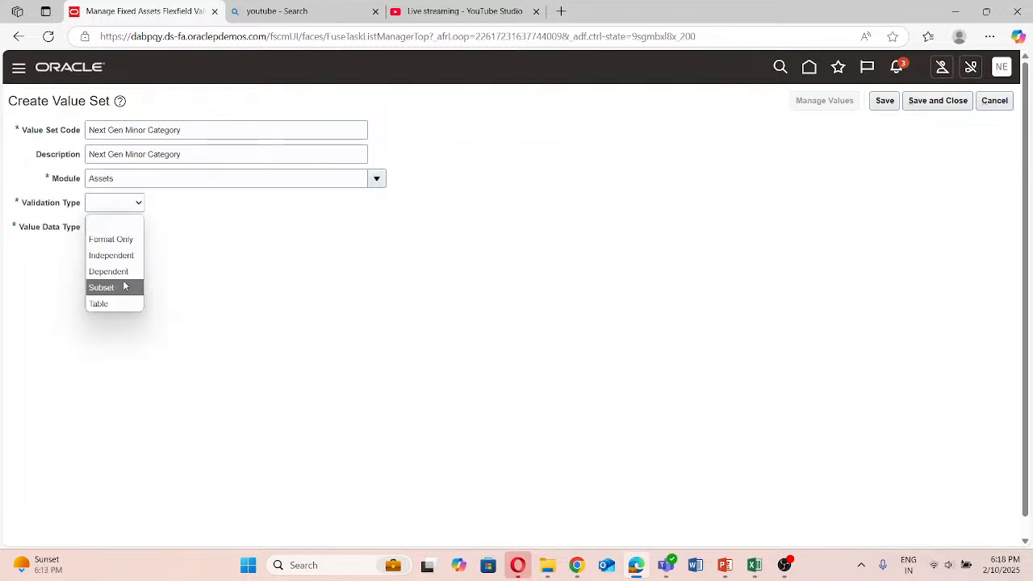
{"action": "left_click", "coordinate": [111, 255]}
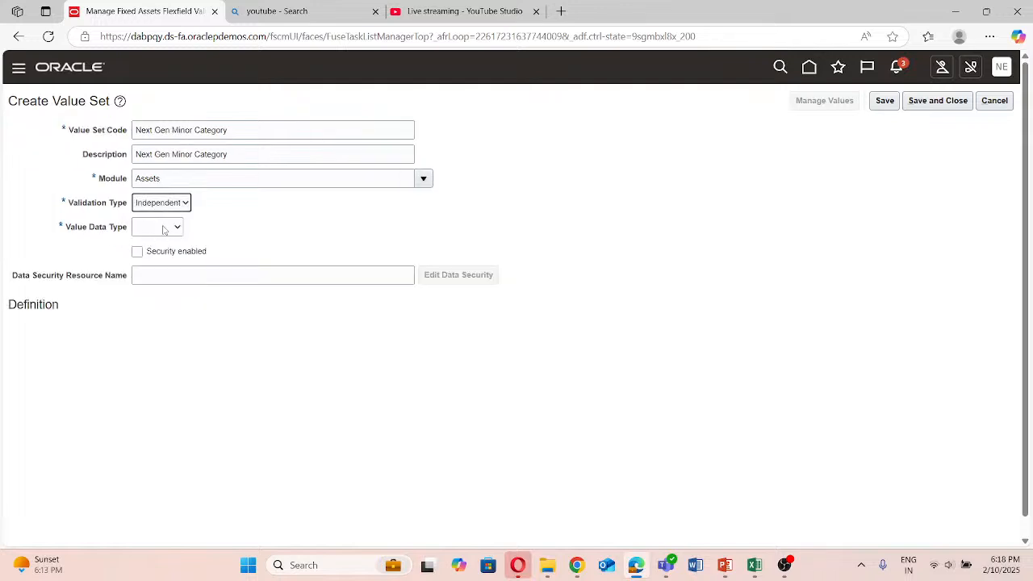
{"action": "left_click", "coordinate": [164, 230]}
{"action": "left_click", "coordinate": [158, 262]}
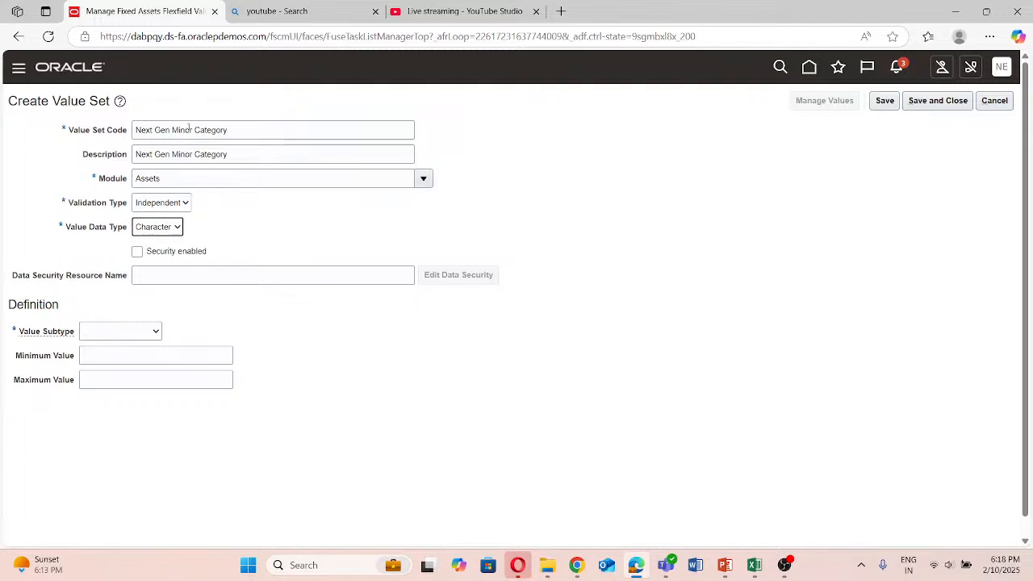
Give the minor category value set the Text value subtype and a maximum length of 30.
{"action": "left_click", "coordinate": [105, 338]}
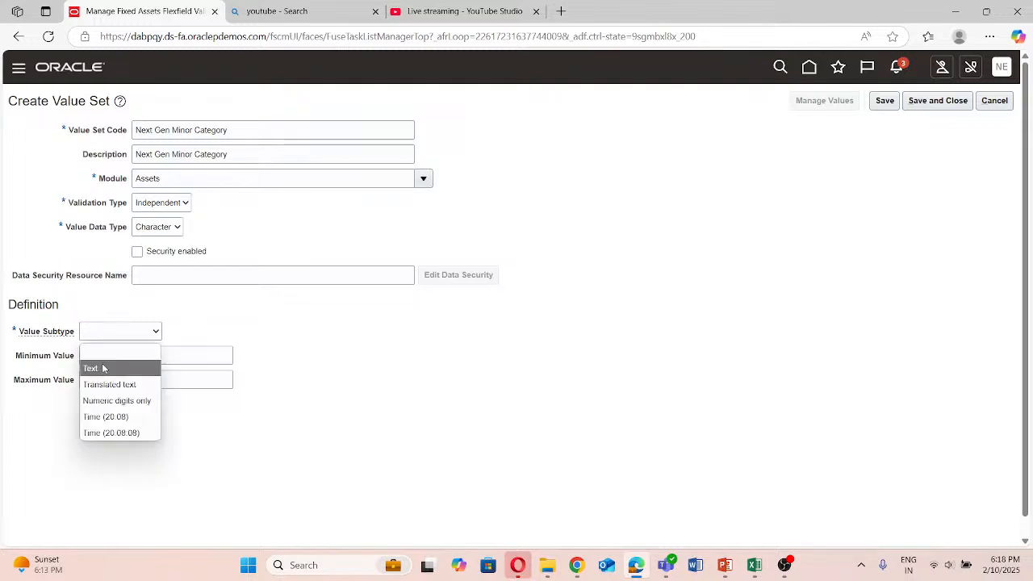
{"action": "left_click", "coordinate": [102, 368]}
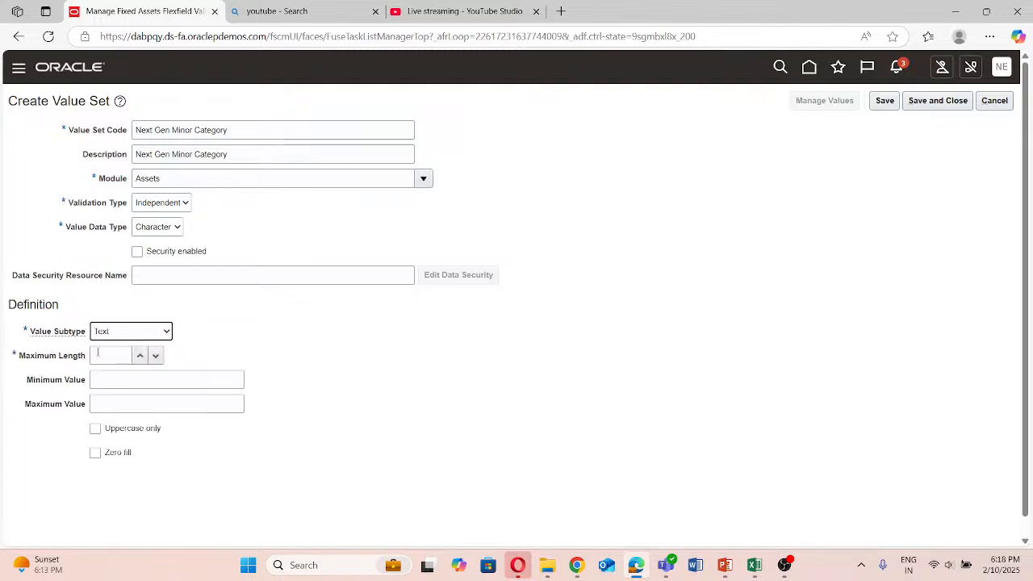
{"action": "left_click", "coordinate": [98, 353]}
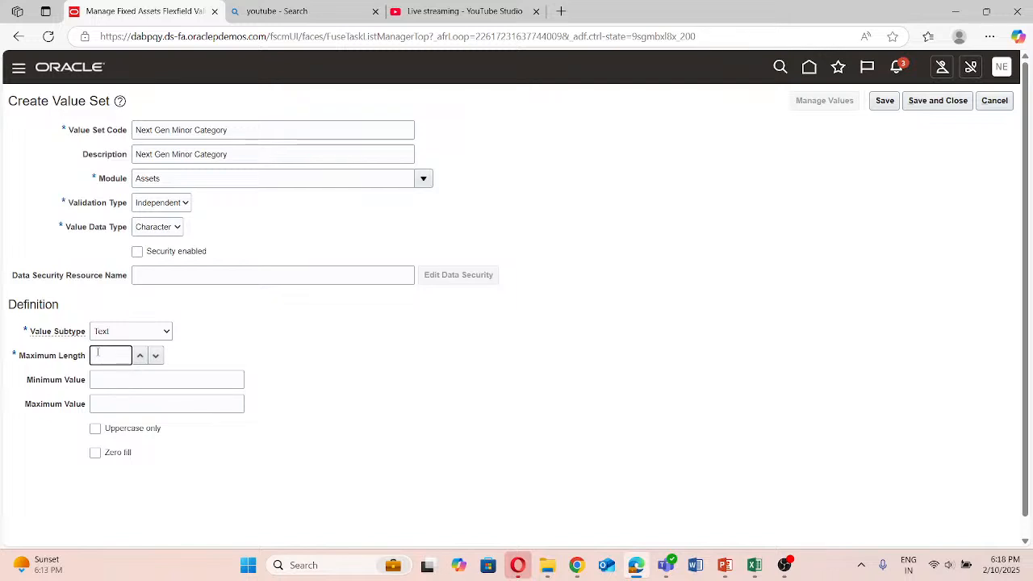
{"action": "type", "text": "30"}
{"action": "scroll", "coordinate": [258, 355], "scroll_direction": "down", "scroll_amount": 1}
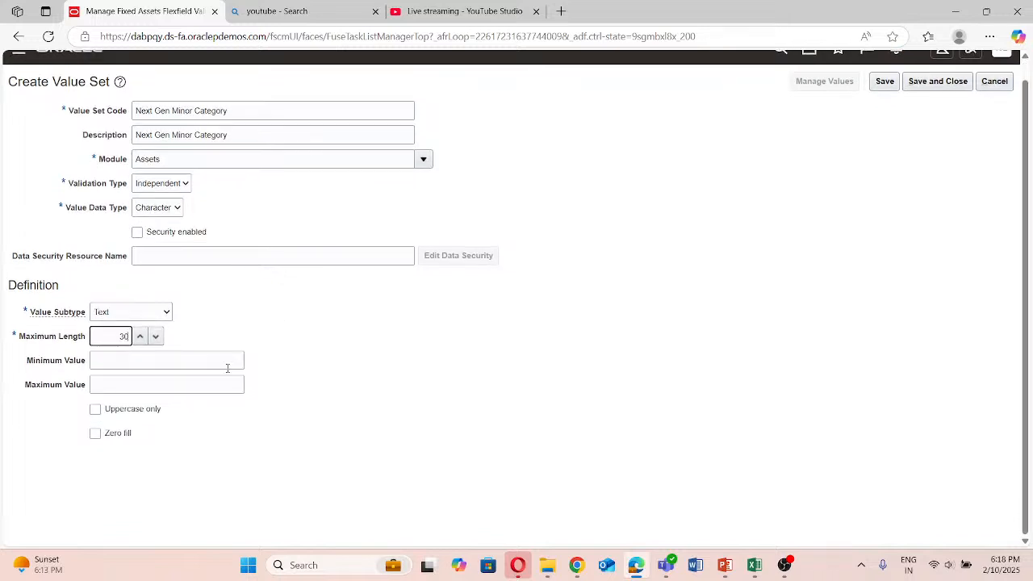
{"action": "left_click", "coordinate": [373, 339]}
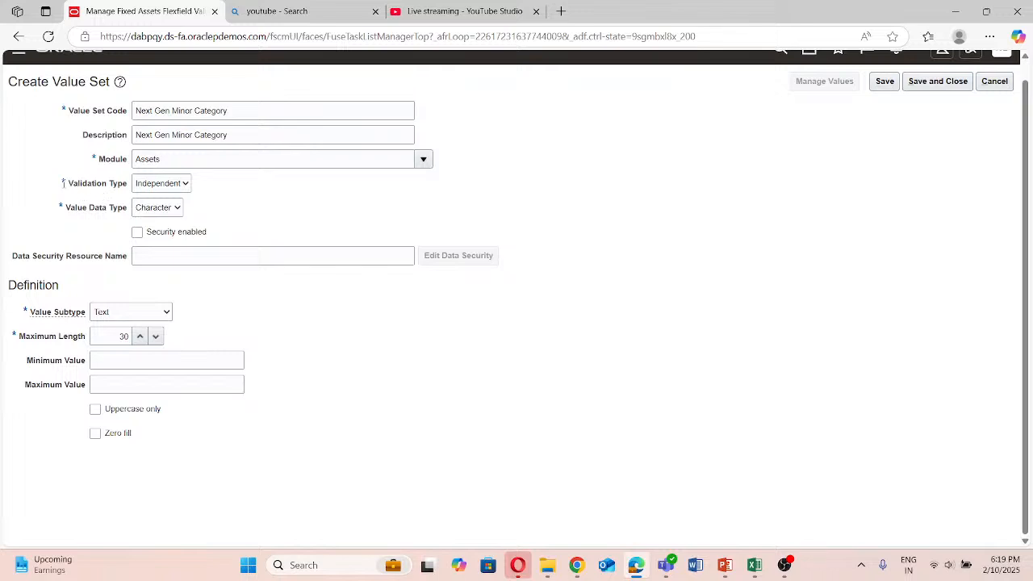
Change the minor category value set's validation type to Dependent and choose Text as its value subtype again.
{"action": "left_click_drag", "start_coordinate": [67, 184], "coordinate": [126, 189]}
{"action": "left_click", "coordinate": [251, 194]}
{"action": "left_click", "coordinate": [186, 184]}
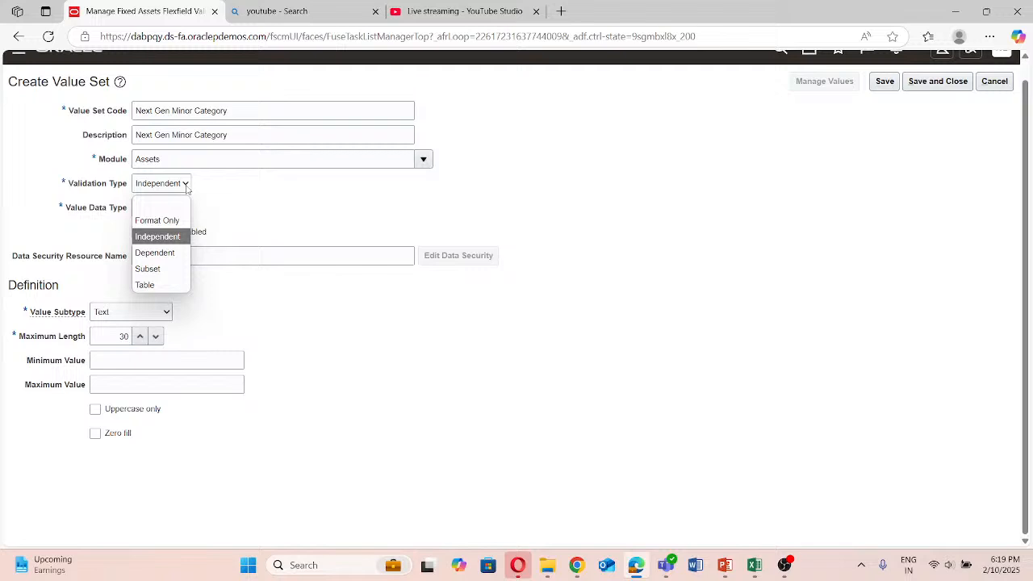
{"action": "left_click", "coordinate": [171, 253]}
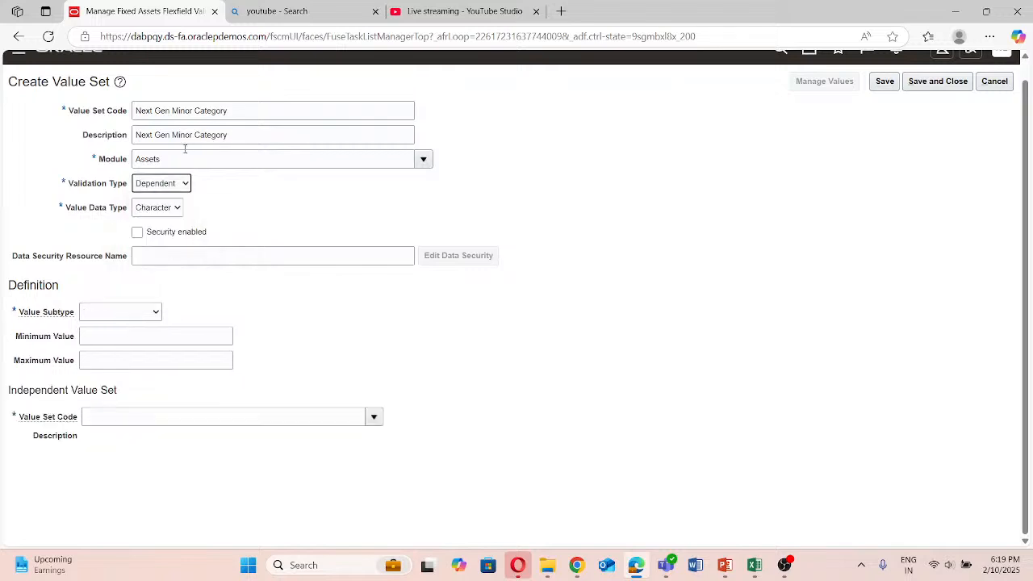
{"action": "left_click", "coordinate": [143, 315]}
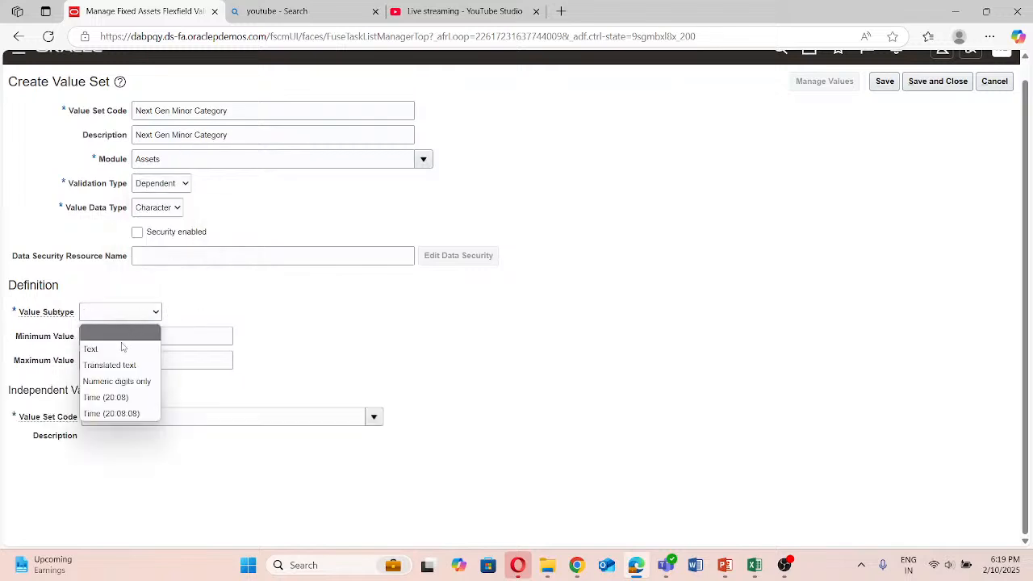
{"action": "left_click", "coordinate": [116, 349]}
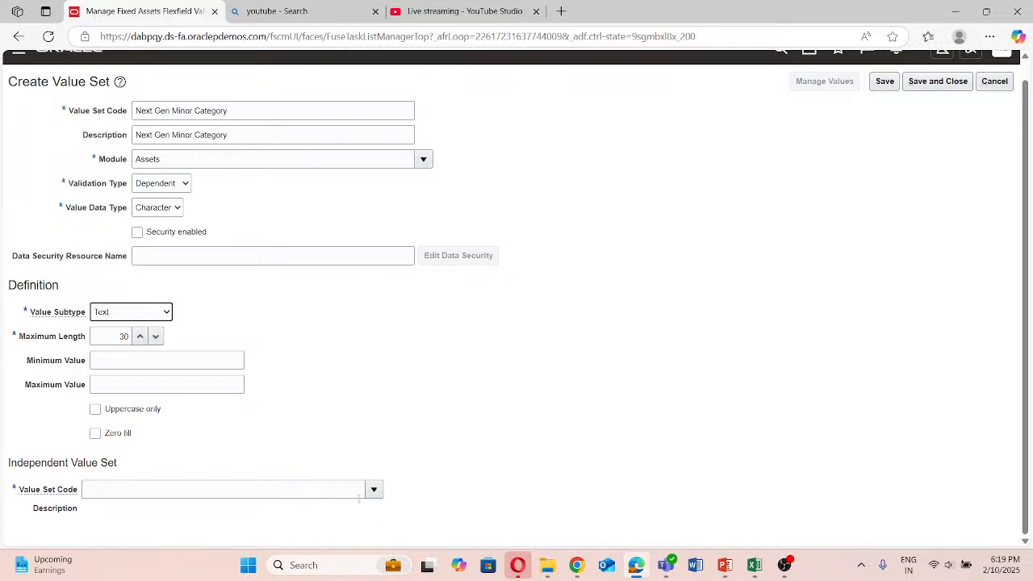
Find and assign "Next Gen Major category" as the independent value set, and save and close the minor category value set.
{"action": "left_click", "coordinate": [372, 489]}
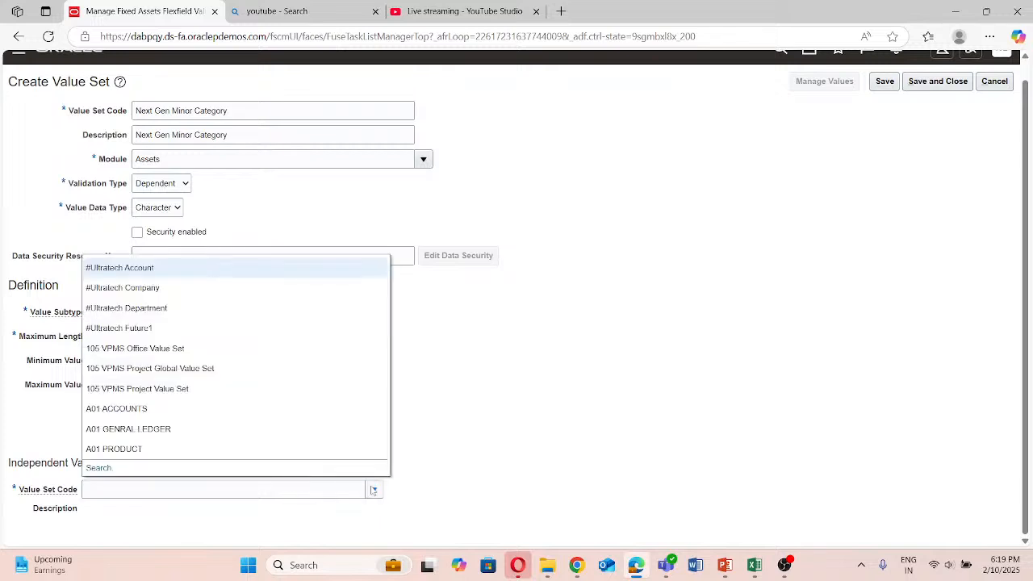
{"action": "left_click", "coordinate": [90, 468]}
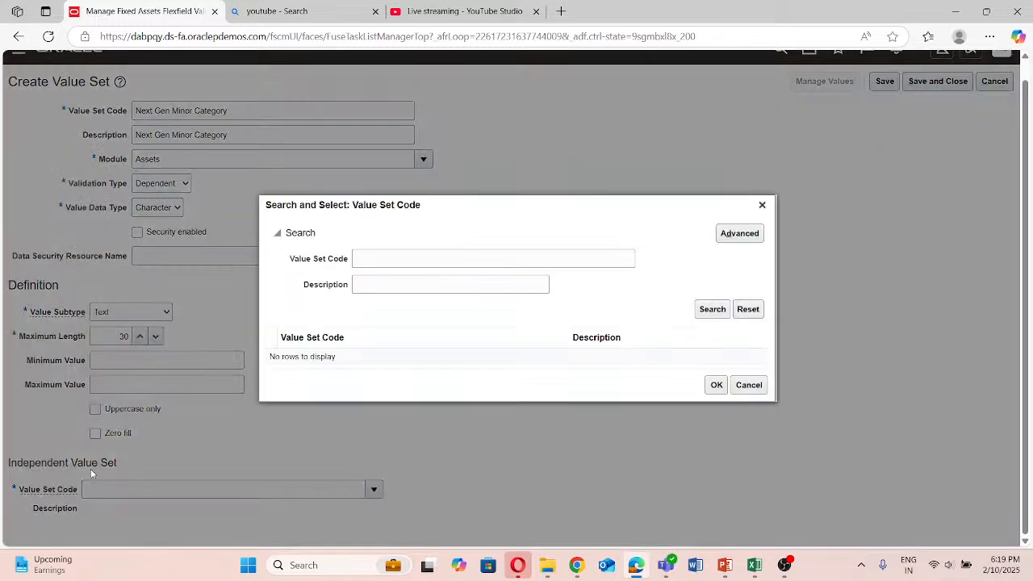
{"action": "left_click", "coordinate": [419, 259]}
{"action": "type", "text": "Next"}
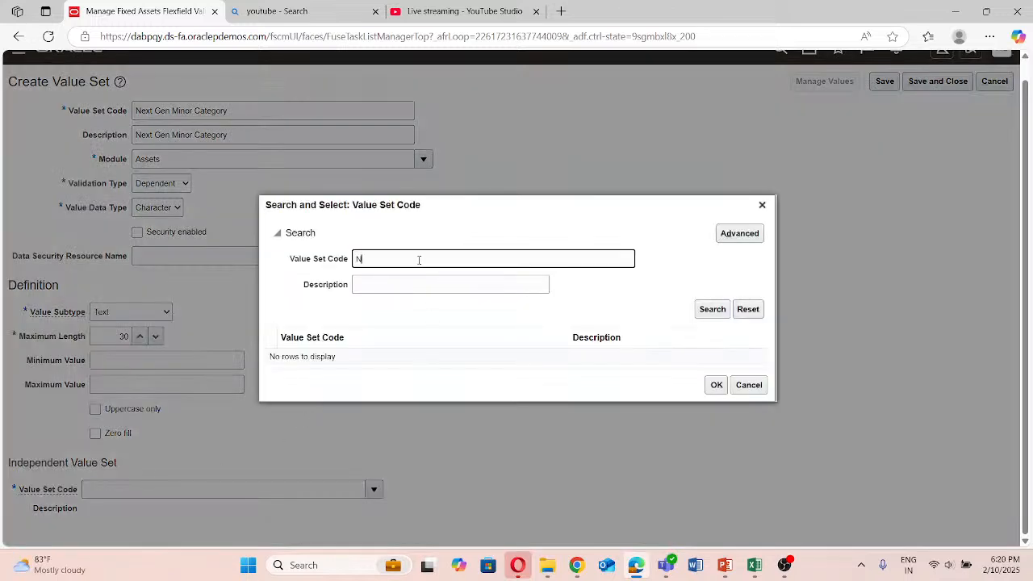
{"action": "left_click", "coordinate": [704, 308]}
{"action": "left_click", "coordinate": [410, 360]}
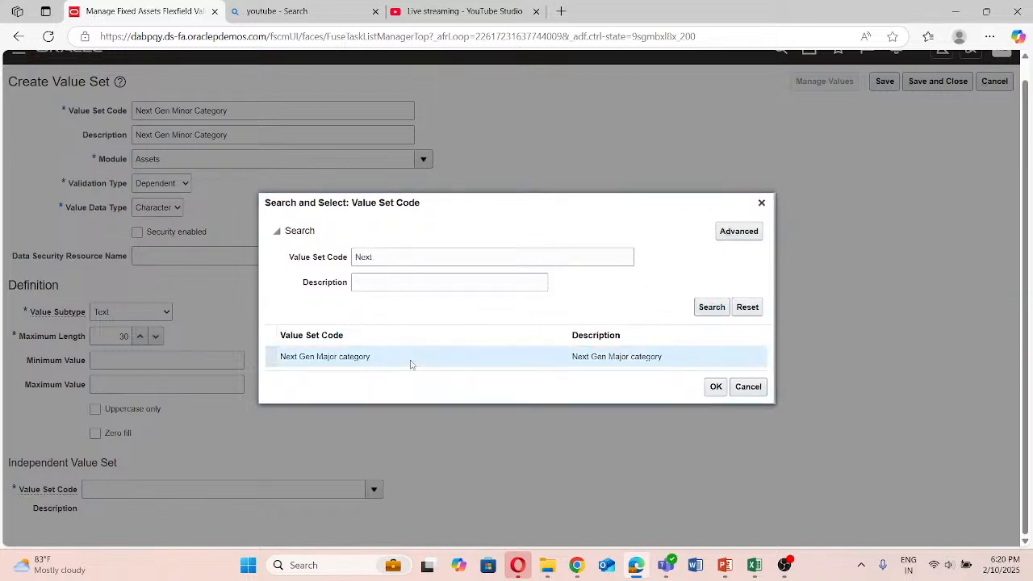
{"action": "left_click", "coordinate": [714, 388]}
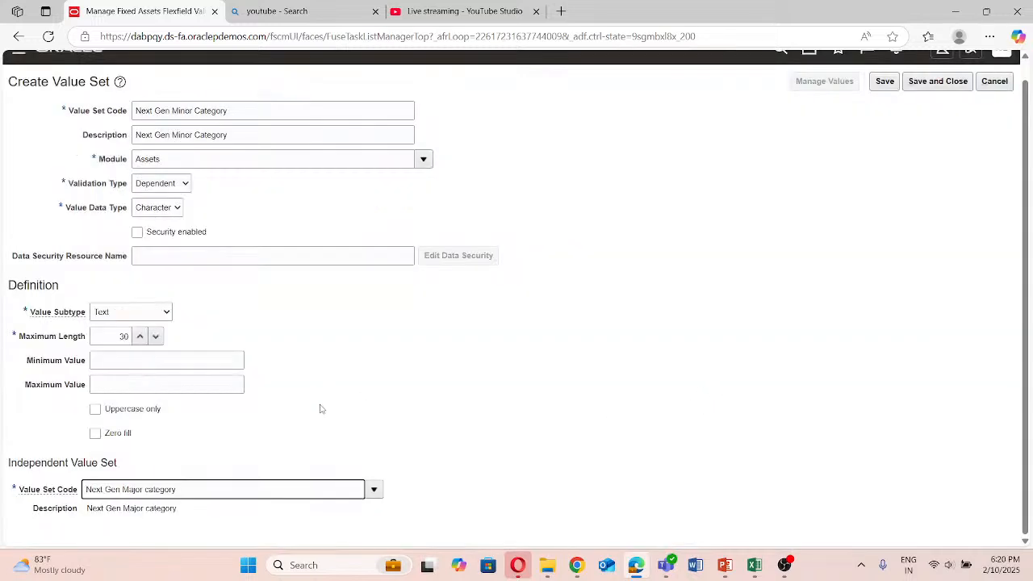
{"action": "left_click", "coordinate": [954, 84]}
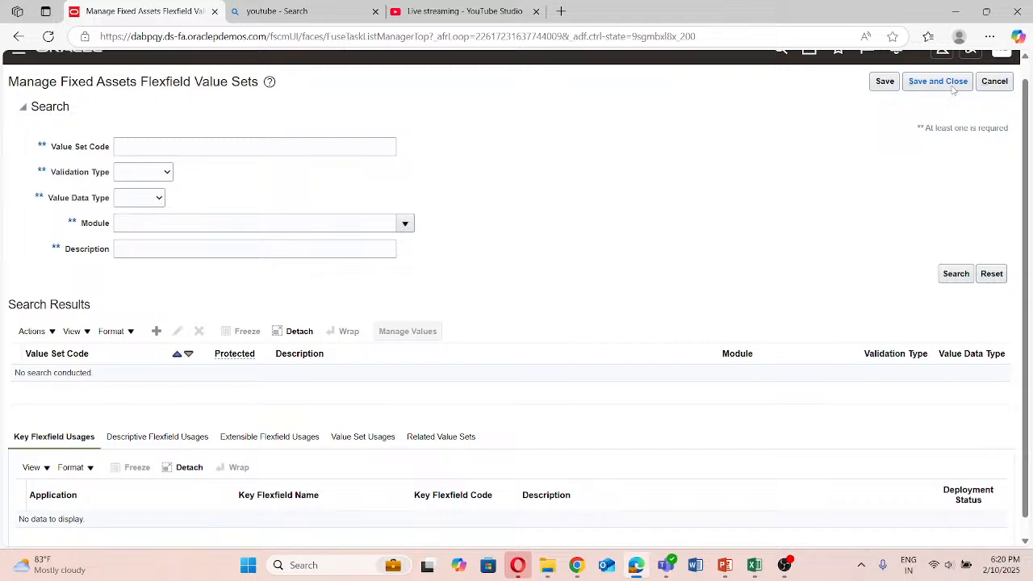
Switch to the Fixed Asset Webinar workbook in Excel and enter "1. major category" in B8 and "2. Minor Category" in B9.
{"action": "left_click", "coordinate": [755, 565]}
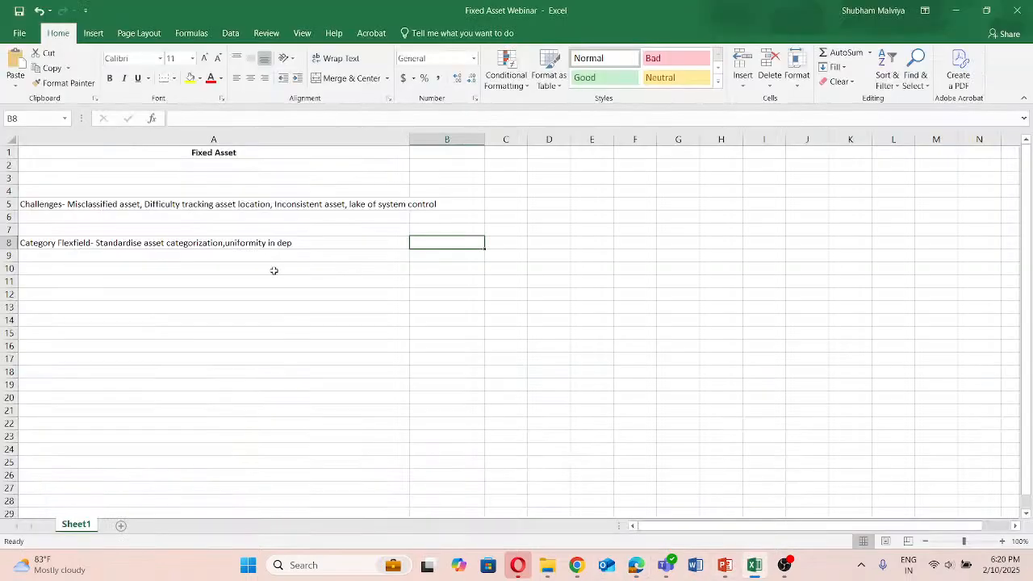
{"action": "double_click", "coordinate": [433, 242]}
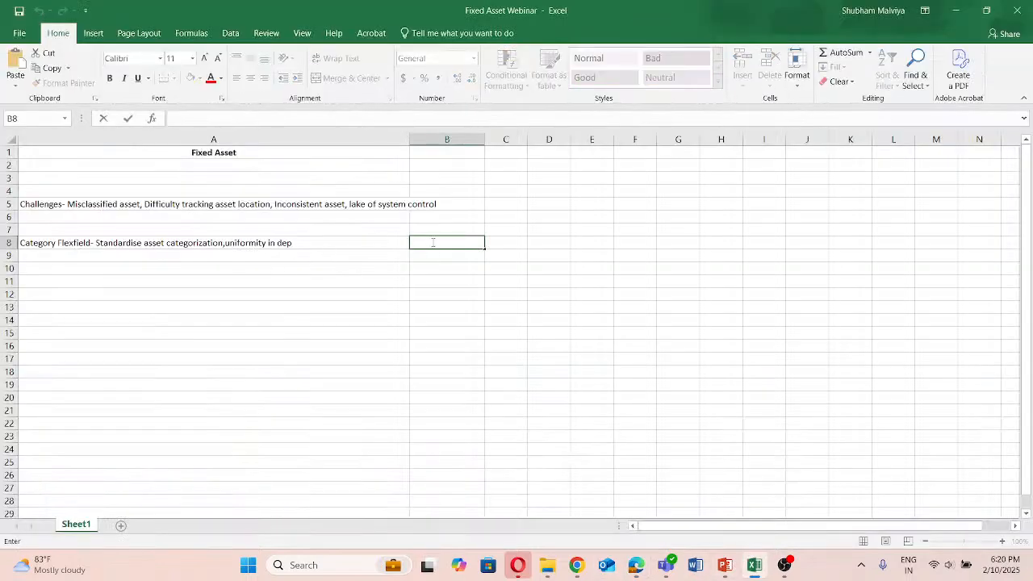
{"action": "type", "text": "1. major category"}
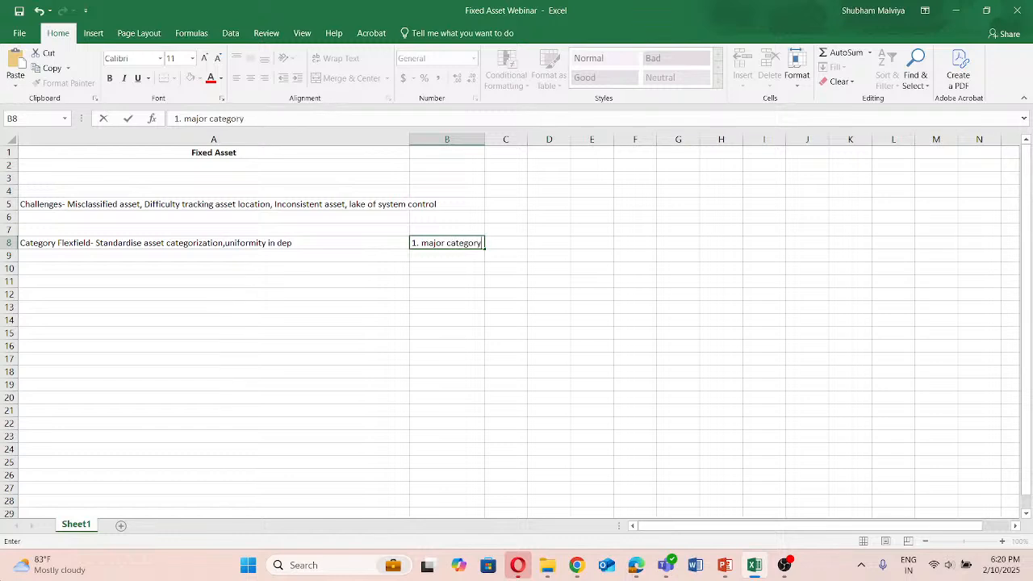
{"action": "key", "text": "Return"}
{"action": "type", "text": "2."}
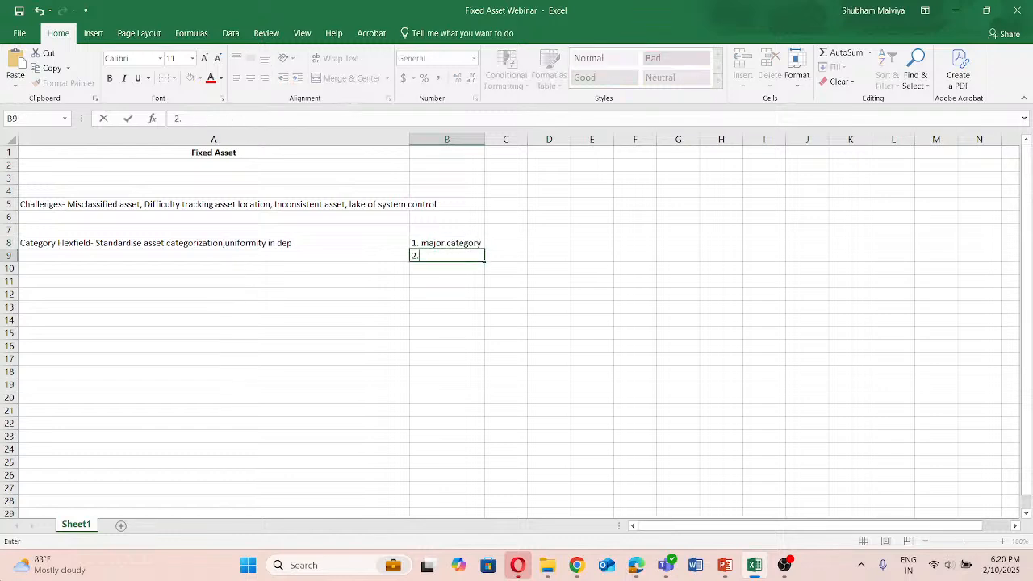
{"action": "type", "text": " Minor Category"}
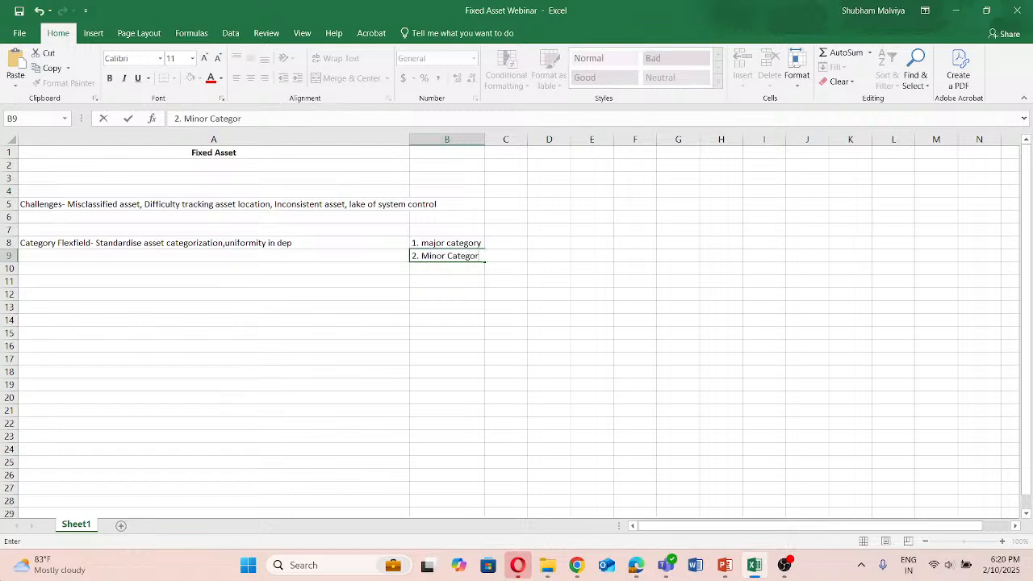
Correct cell B8 to read "1. Major category" and return to the Oracle value sets page in the browser.
{"action": "left_click", "coordinate": [434, 244]}
{"action": "double_click", "coordinate": [433, 244]}
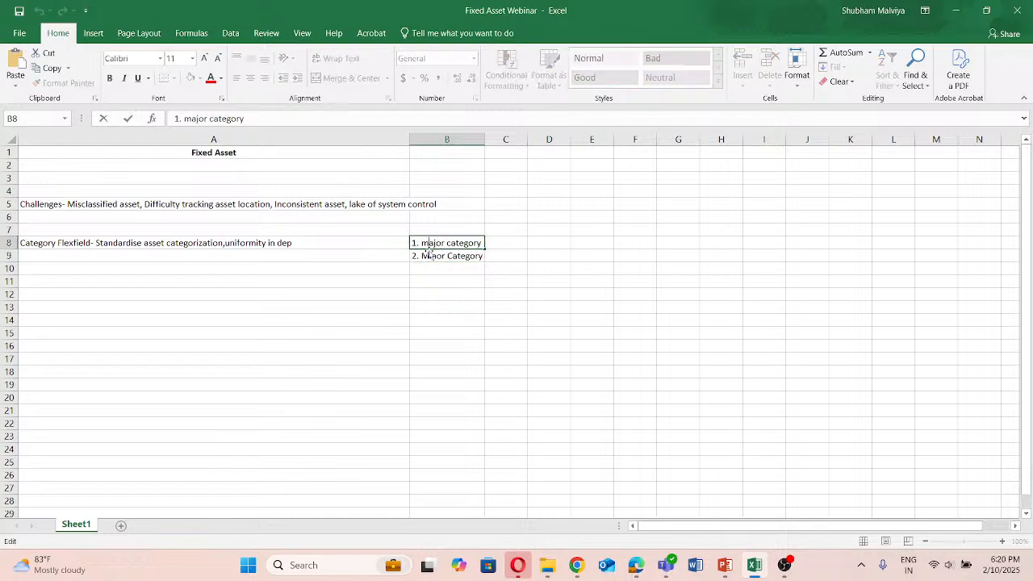
{"action": "key", "text": "BackSpace"}
{"action": "type", "text": "M"}
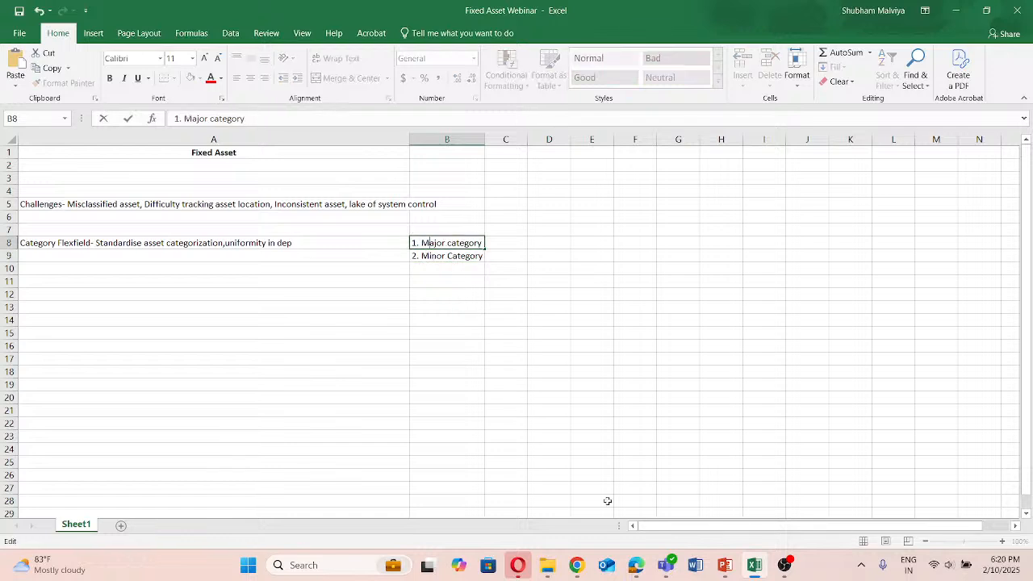
{"action": "left_click", "coordinate": [392, 350]}
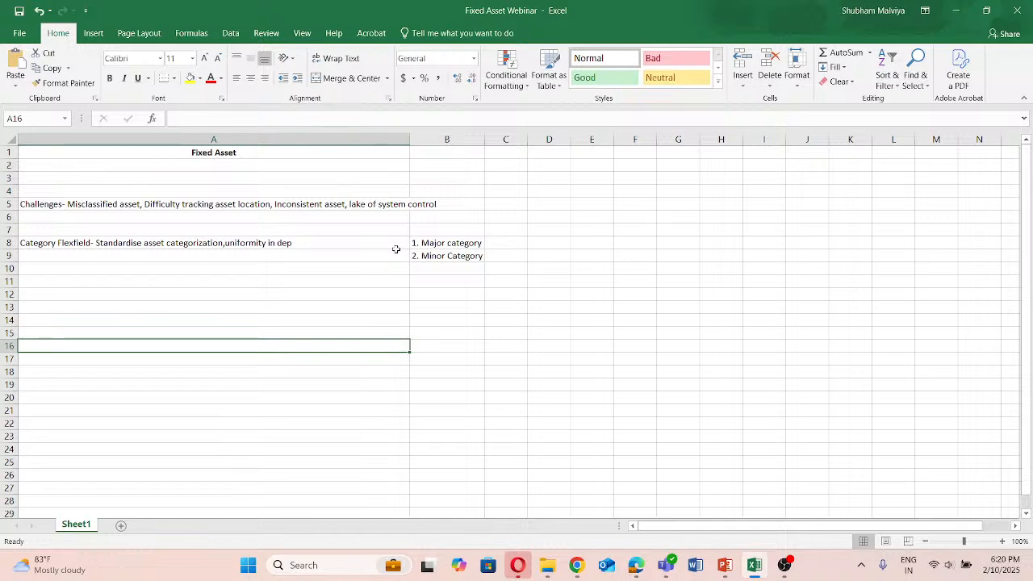
{"action": "left_click", "coordinate": [645, 568]}
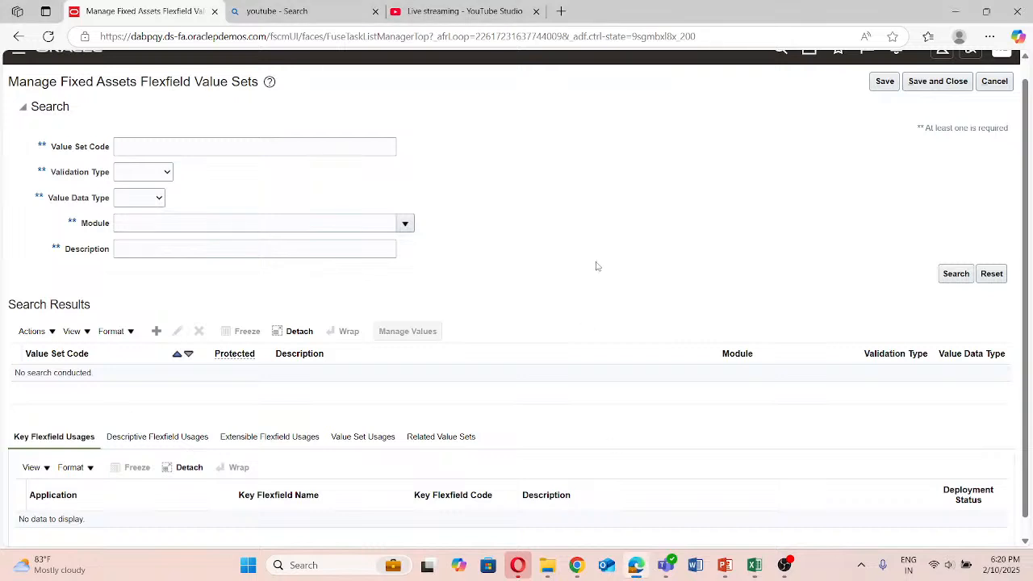
Start a new value set and enter "Next Gen Country" as both its value set code and its description.
{"action": "scroll", "coordinate": [605, 275], "scroll_direction": "up", "scroll_amount": 1}
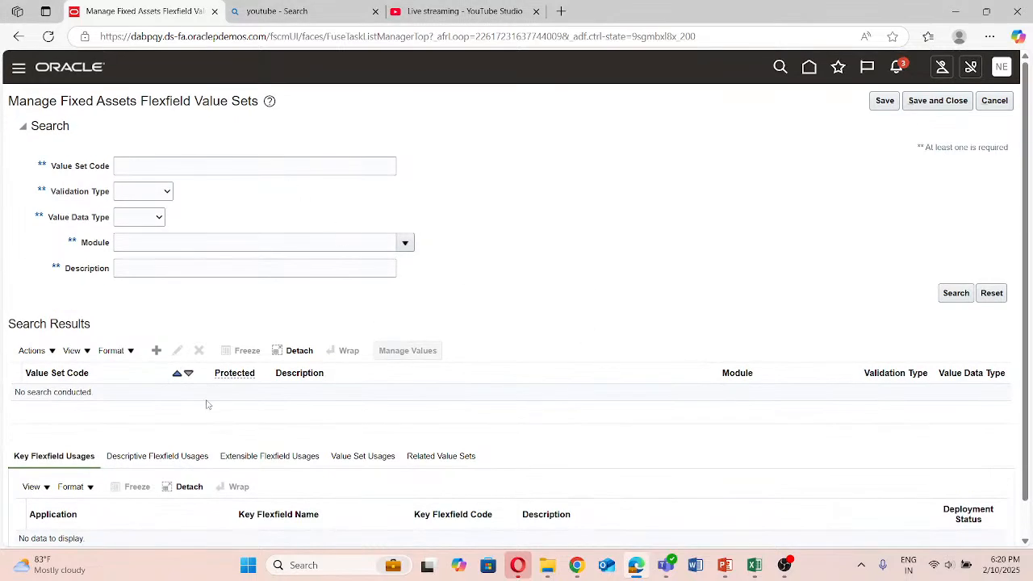
{"action": "left_click", "coordinate": [157, 352]}
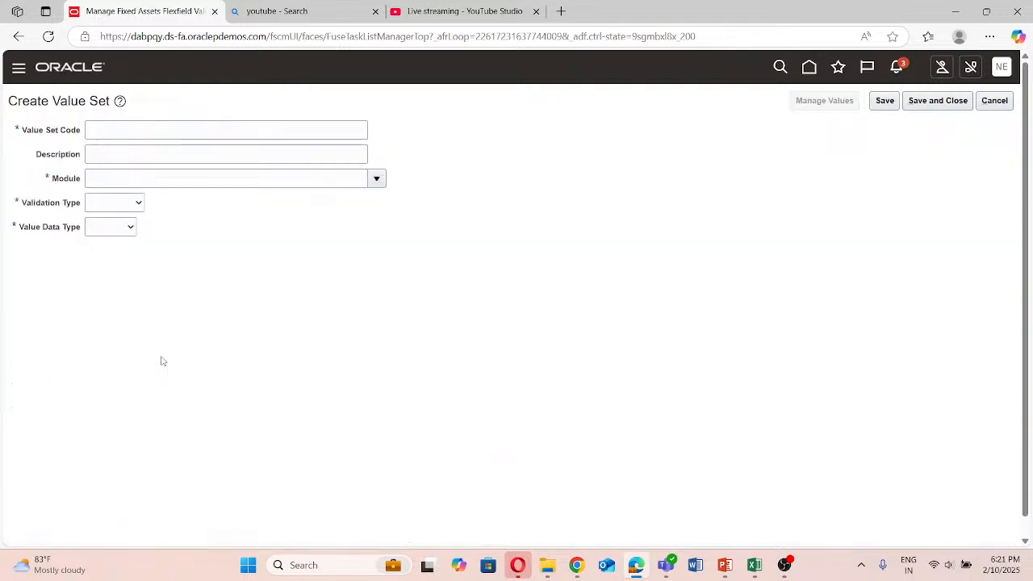
{"action": "left_click", "coordinate": [148, 130]}
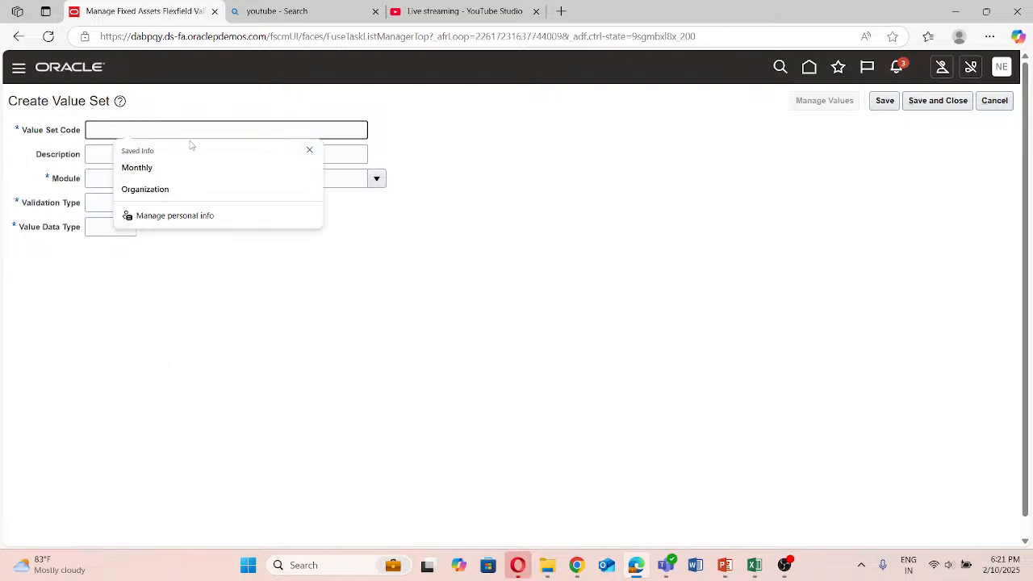
{"action": "type", "text": "Next"}
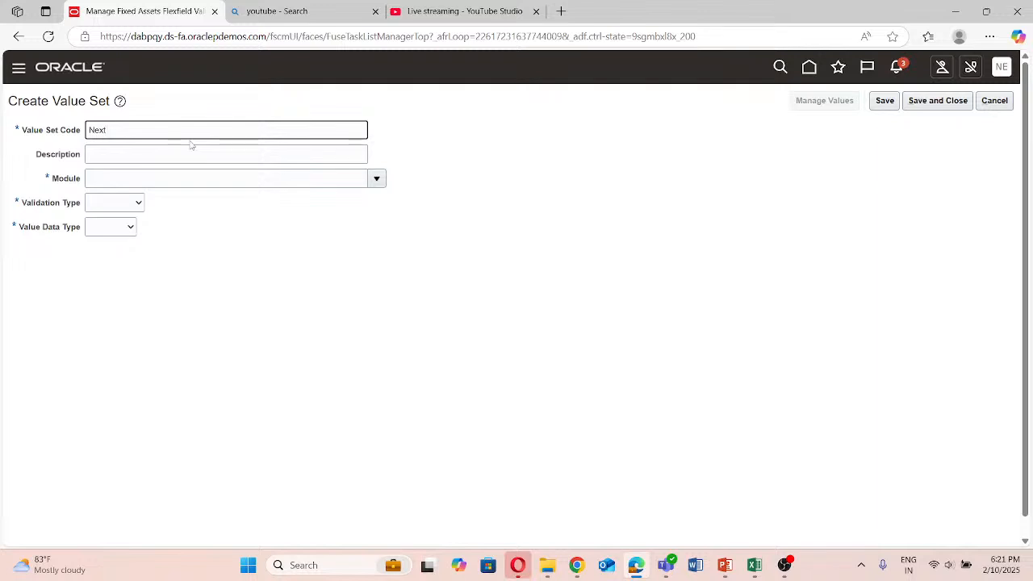
{"action": "type", "text": "Gen Country"}
{"action": "left_click", "coordinate": [195, 150]}
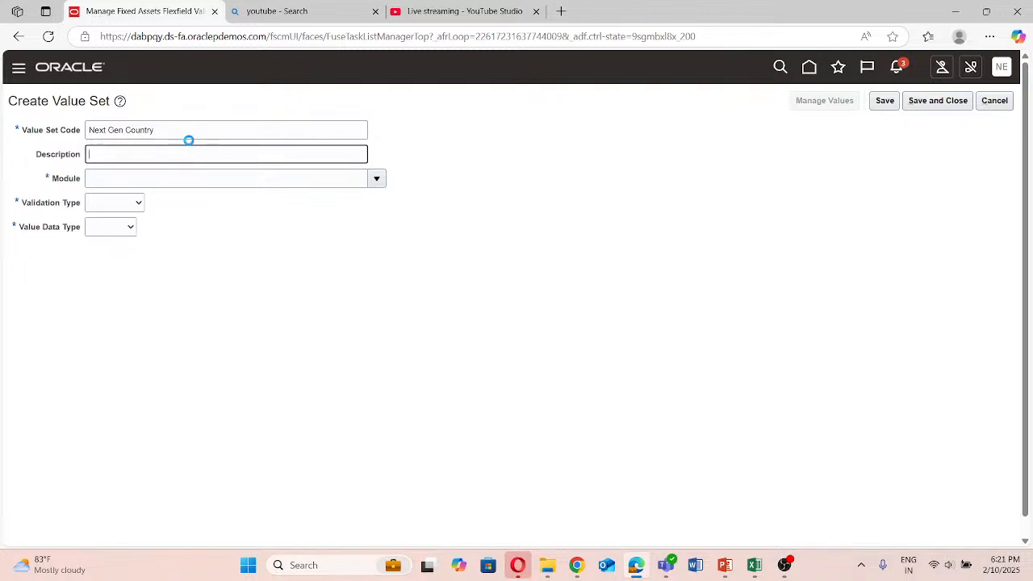
{"action": "double_click", "coordinate": [189, 129]}
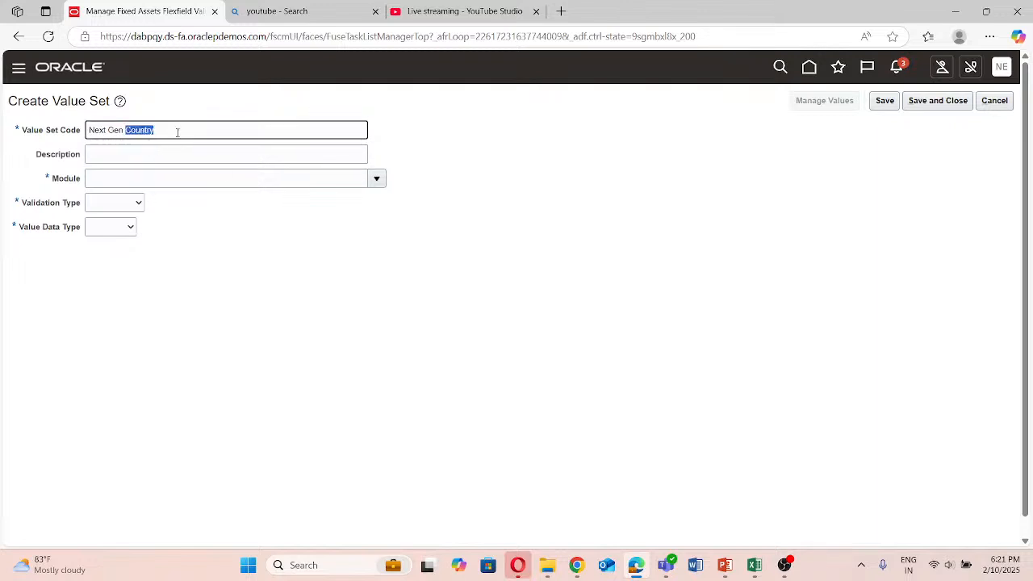
{"action": "key", "text": "ctrl+a"}
{"action": "key", "text": "ctrl+c"}
{"action": "left_click", "coordinate": [157, 154]}
{"action": "key", "text": "ctrl+v"}
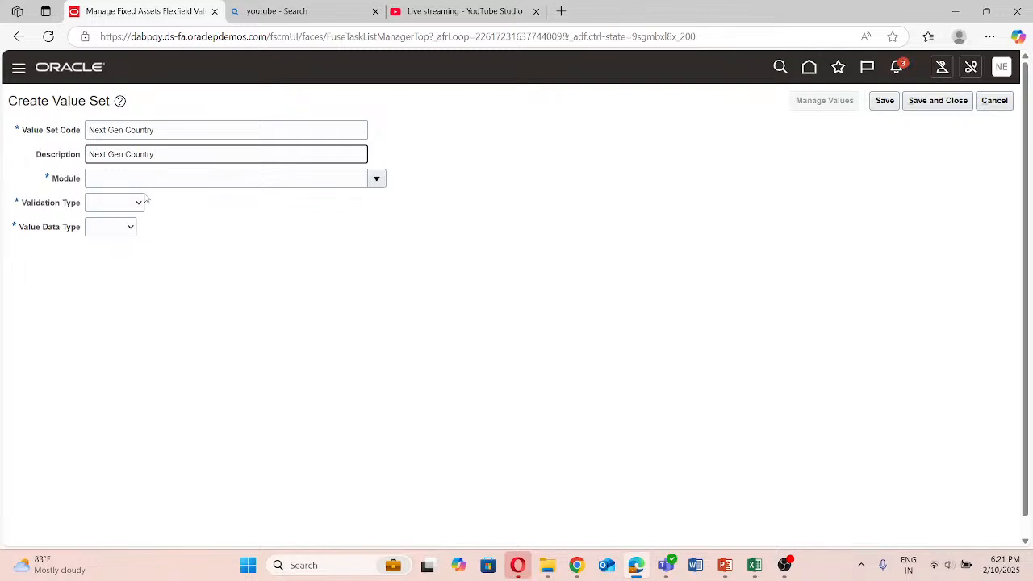
Assign the Next Gen Country value set to the Assets module, with Independent validation type and Character value data type.
{"action": "left_click", "coordinate": [375, 175]}
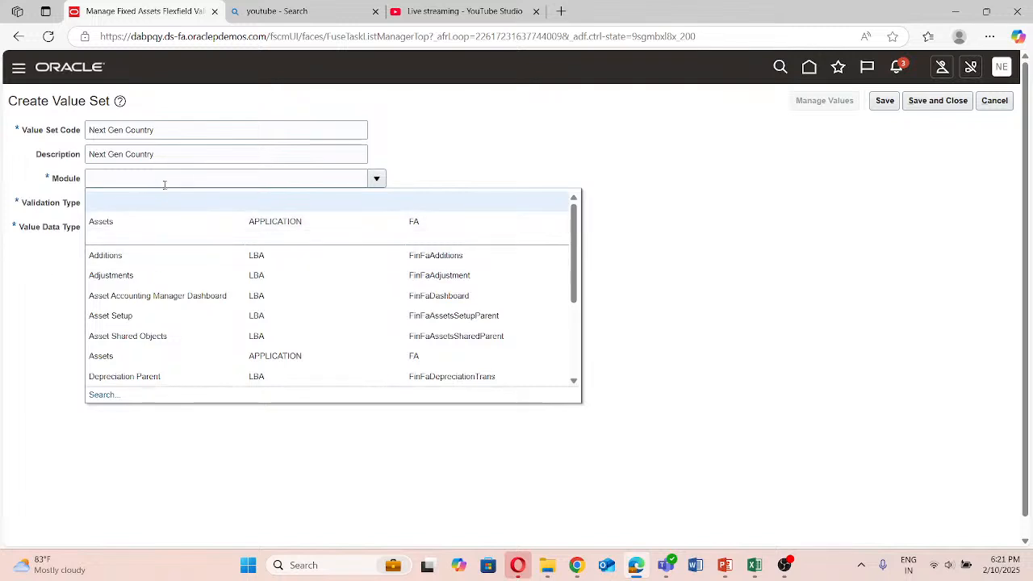
{"action": "left_click", "coordinate": [138, 224]}
{"action": "left_click", "coordinate": [120, 207]}
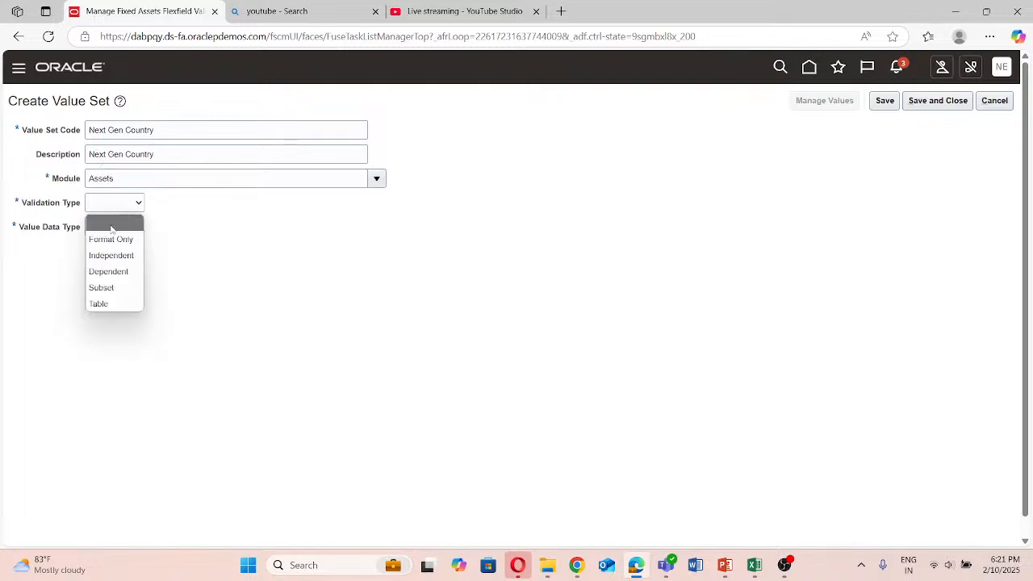
{"action": "left_click", "coordinate": [109, 255]}
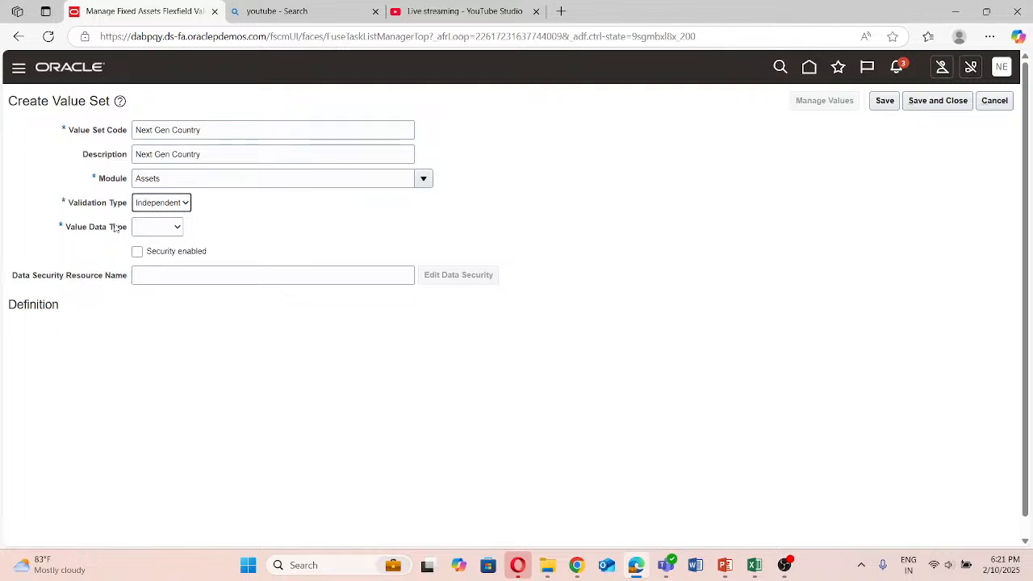
{"action": "left_click", "coordinate": [156, 228]}
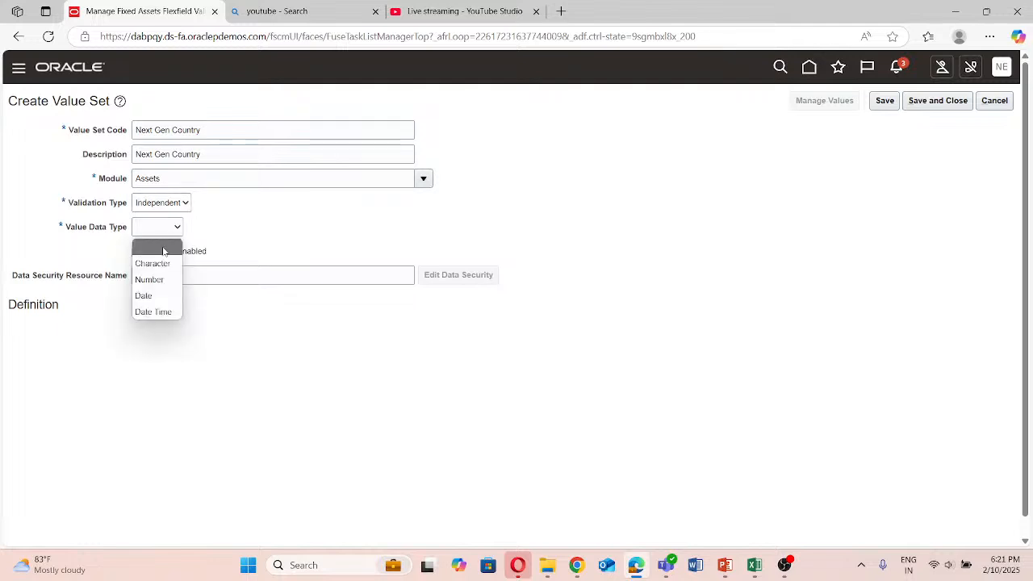
{"action": "left_click", "coordinate": [156, 263]}
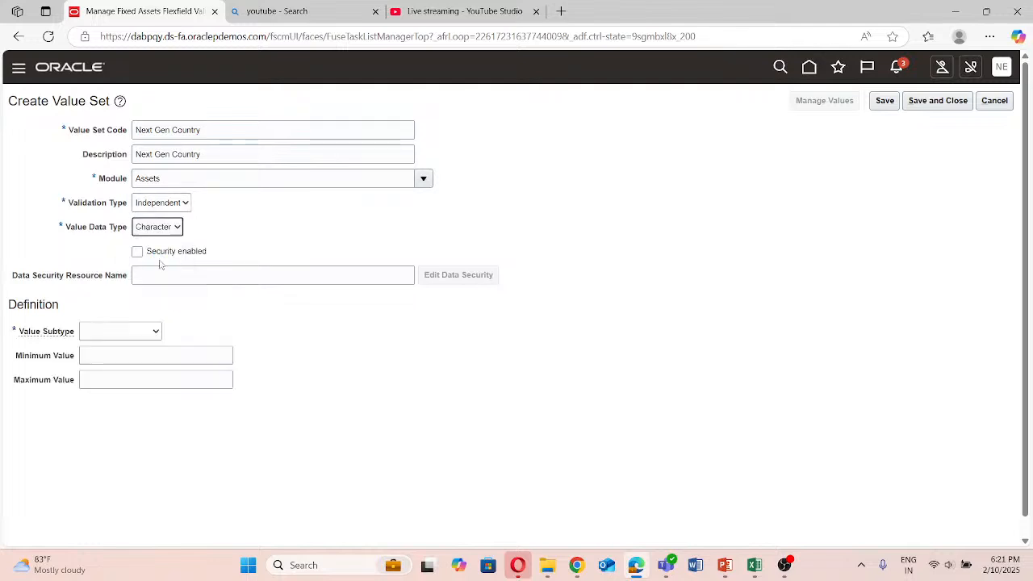
Set the country value set's subtype to Text with a maximum length of 30, and save and close it.
{"action": "left_click", "coordinate": [121, 331]}
{"action": "left_click", "coordinate": [105, 364]}
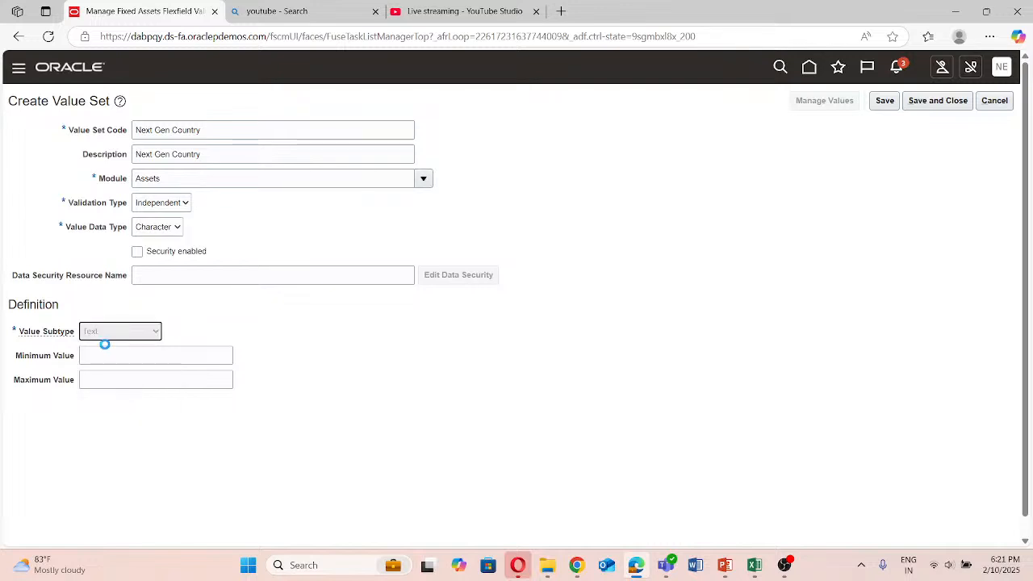
{"action": "left_click", "coordinate": [104, 354]}
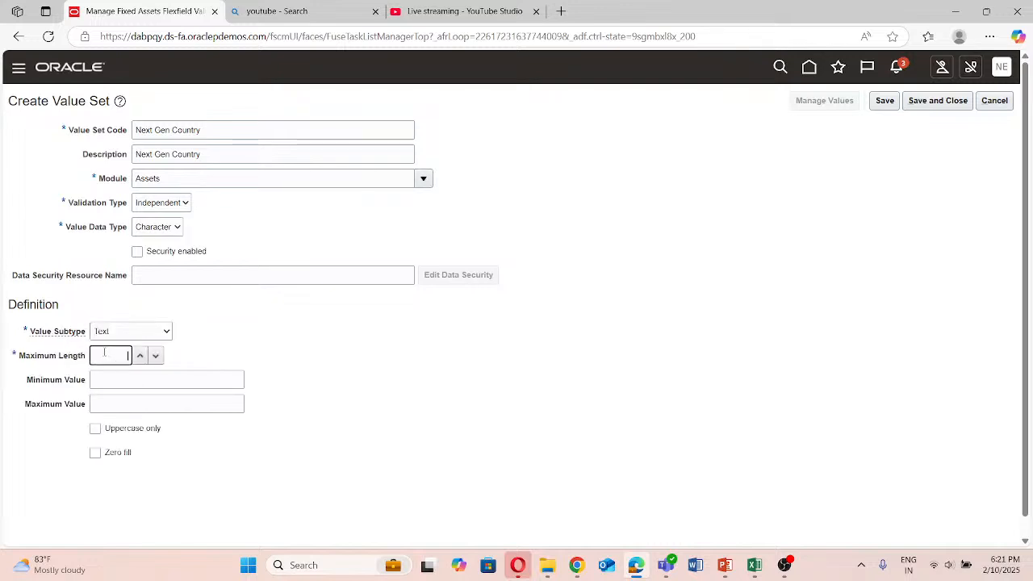
{"action": "type", "text": "30"}
{"action": "left_click", "coordinate": [937, 100]}
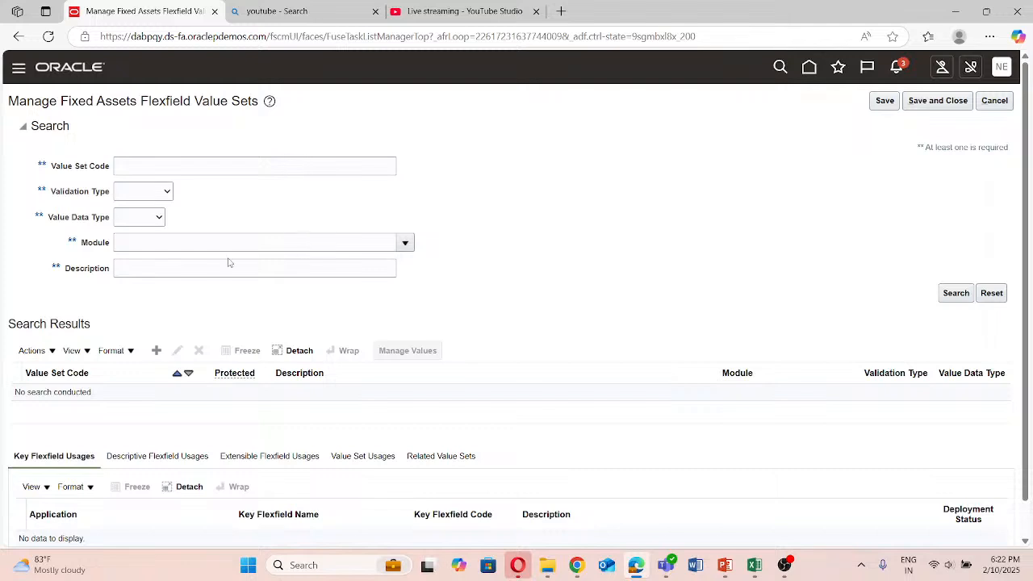
Check the Agenda Overview slide in the PowerPoint presentation and return to the Oracle value sets page.
{"action": "mouse_move", "coordinate": [756, 575]}
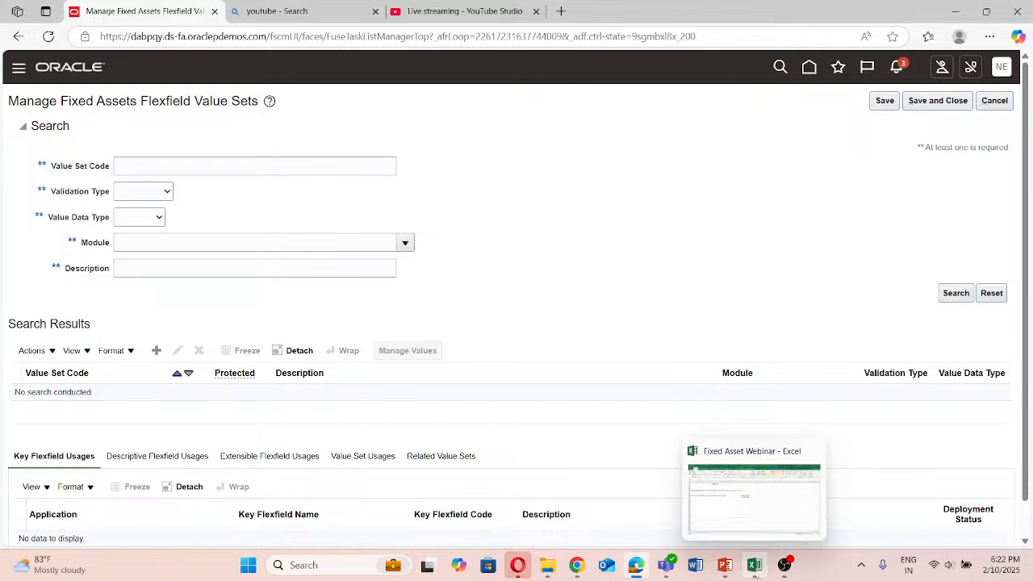
{"action": "left_click", "coordinate": [725, 567]}
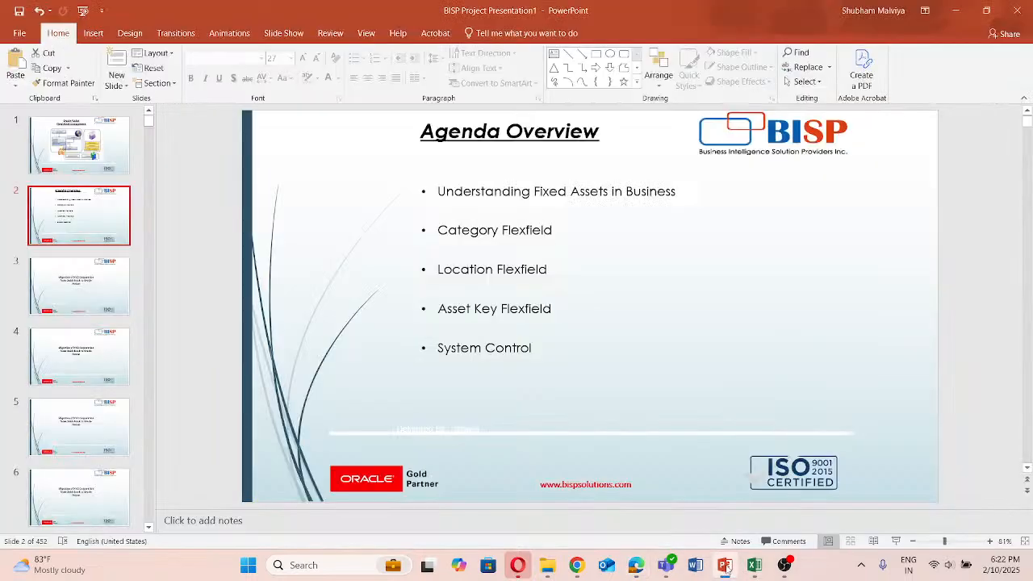
{"action": "left_click", "coordinate": [725, 568]}
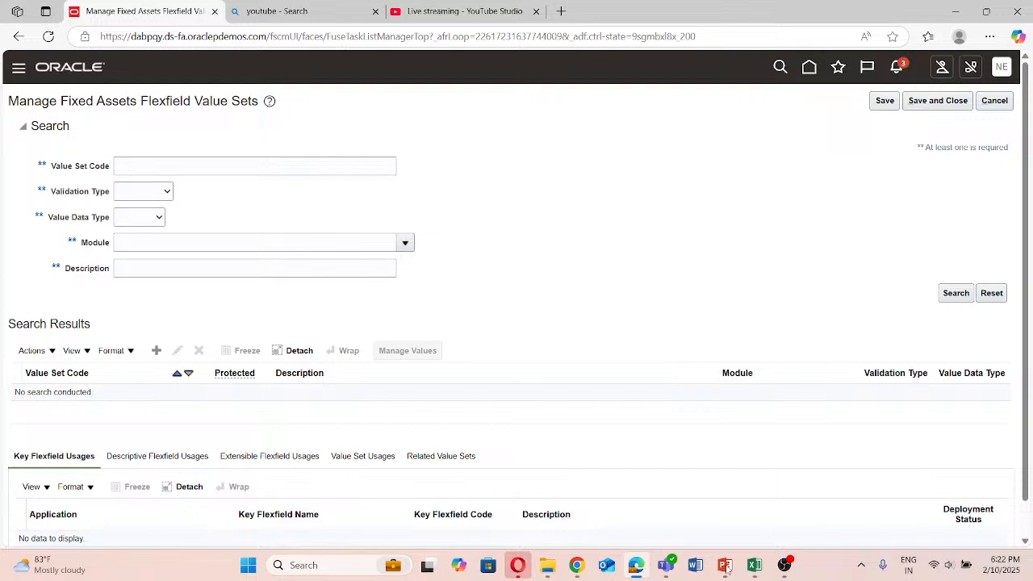
Start another new value set and enter "Next Gen State" as its value set code.
{"action": "left_click", "coordinate": [156, 348]}
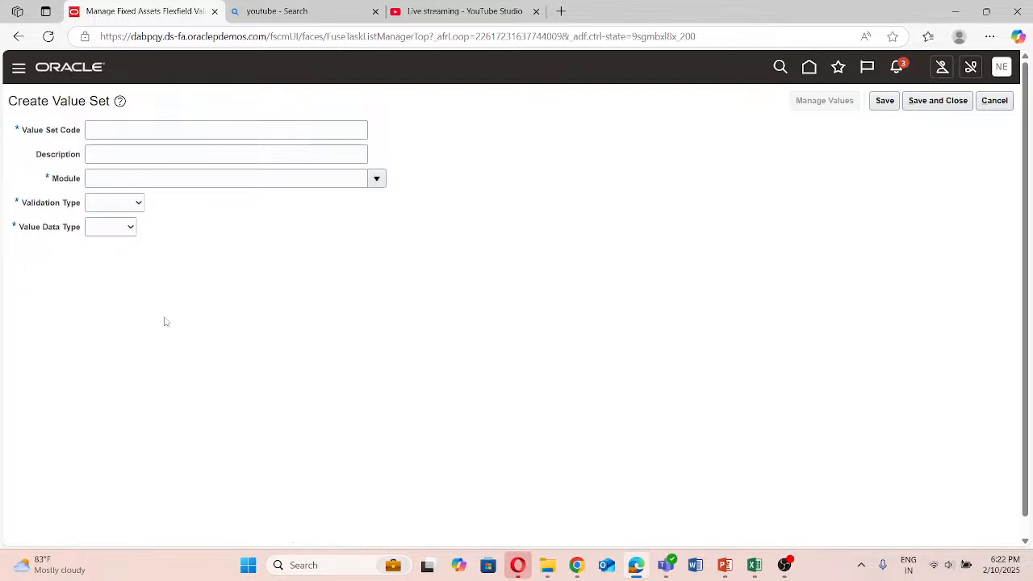
{"action": "left_click", "coordinate": [142, 134]}
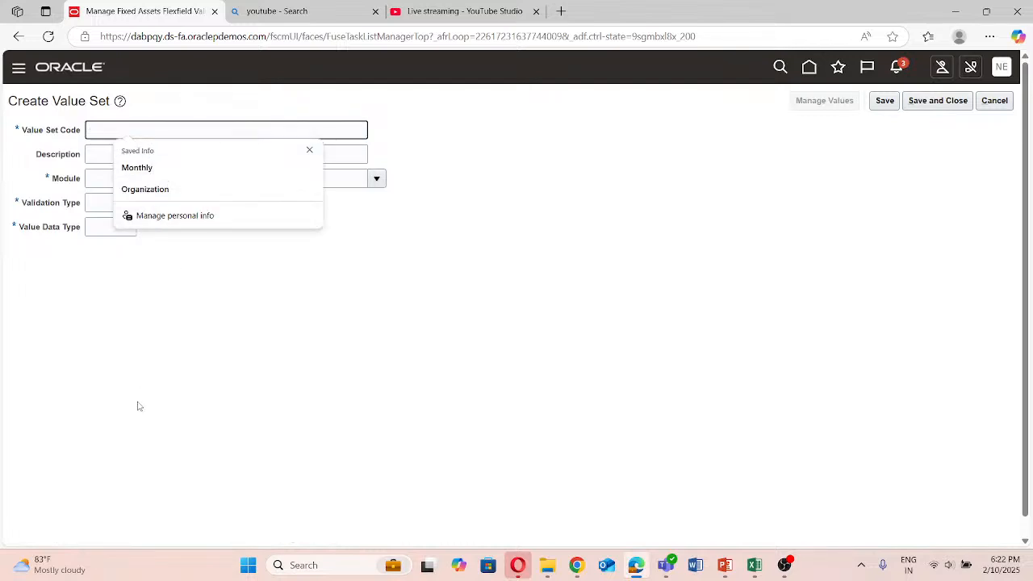
{"action": "type", "text": "Nex"}
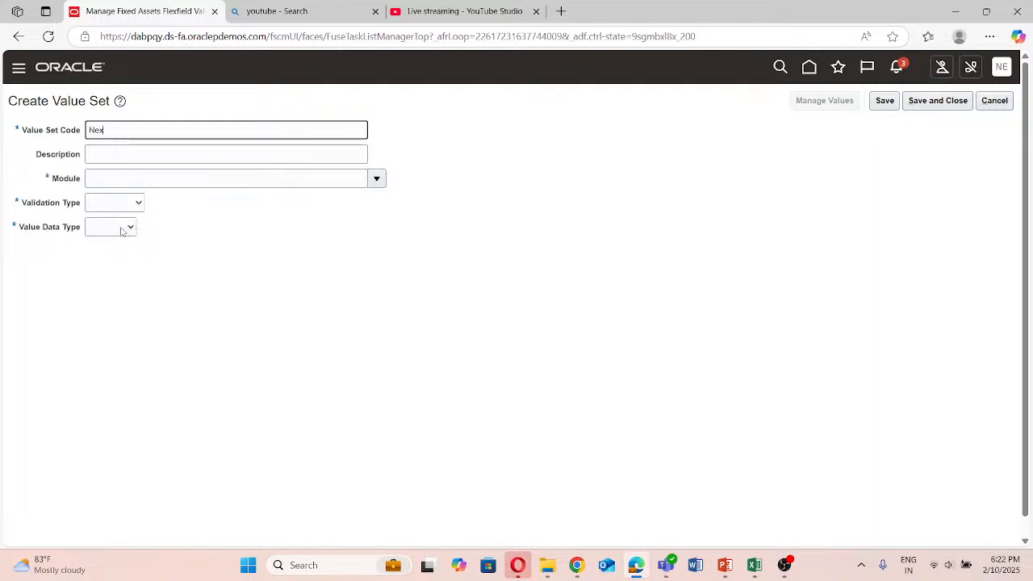
{"action": "type", "text": "t ge"}
{"action": "key", "text": "BackSpace"}
{"action": "key", "text": "BackSpace"}
{"action": "key", "text": "BackSpace"}
{"action": "type", "text": "gen"}
{"action": "key", "text": "BackSpace"}
{"action": "key", "text": "BackSpace"}
{"action": "key", "text": "BackSpace"}
{"action": "key", "text": "BackSpace"}
{"action": "type", "text": "Gen State"}
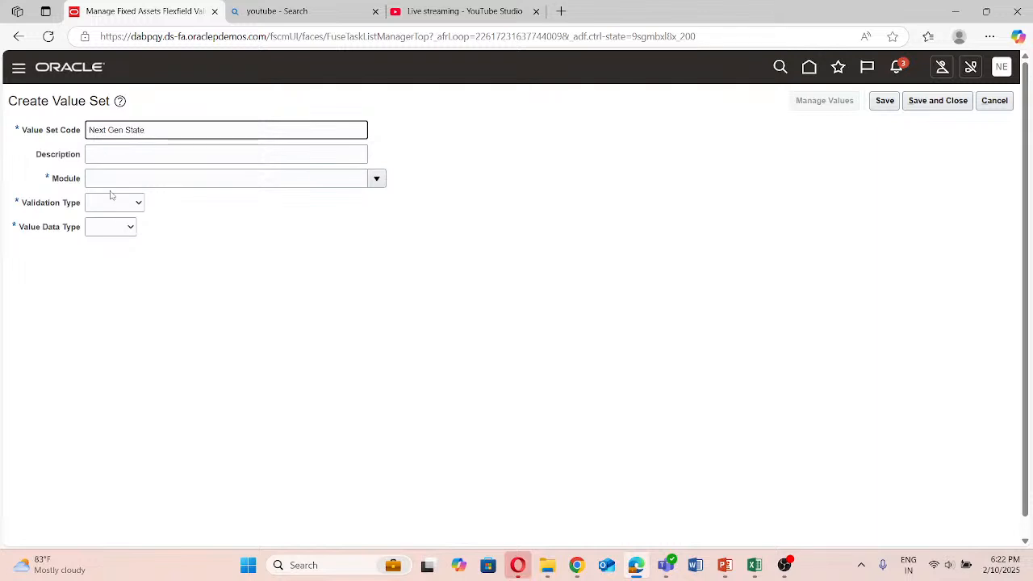
Copy the value set code "Next Gen State" into the description of the new value set.
{"action": "left_click", "coordinate": [141, 146]}
{"action": "triple_click", "coordinate": [161, 130]}
{"action": "key", "text": "ctrl+c"}
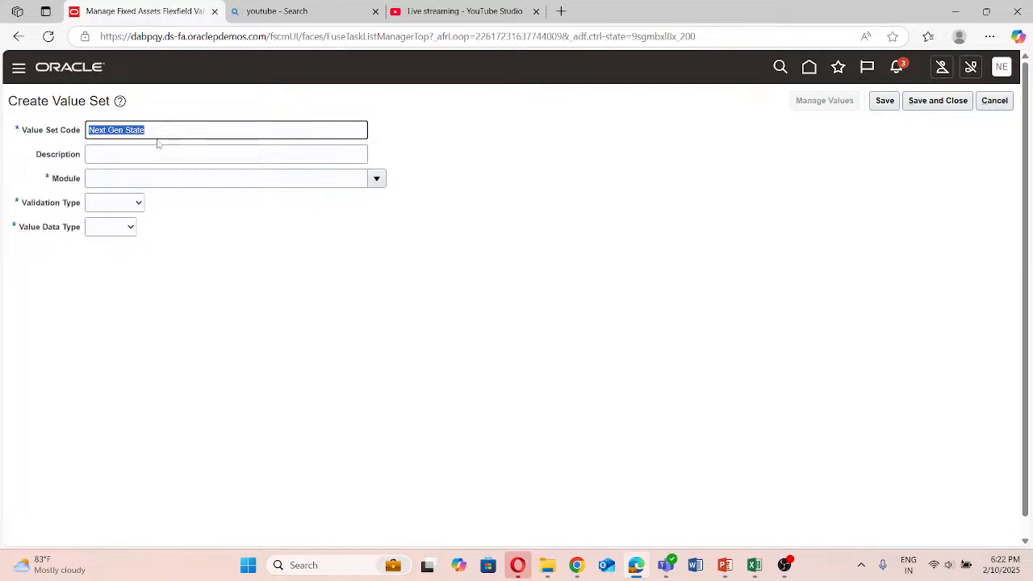
{"action": "left_click", "coordinate": [150, 153]}
{"action": "key", "text": "ctrl+v"}
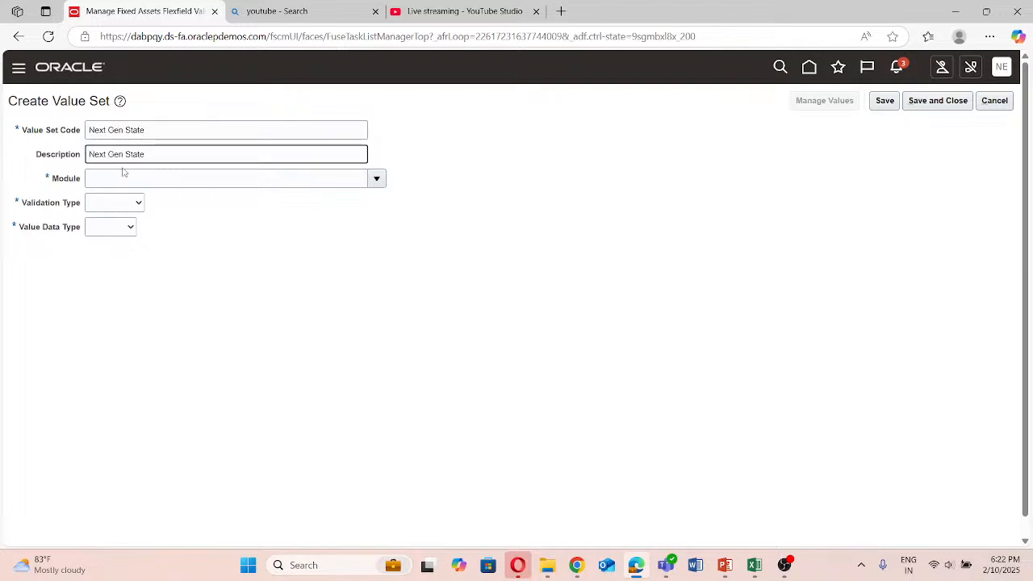
Assign the Next Gen State value set to the Assets module, with Independent validation type and Character value data type.
{"action": "left_click", "coordinate": [123, 177]}
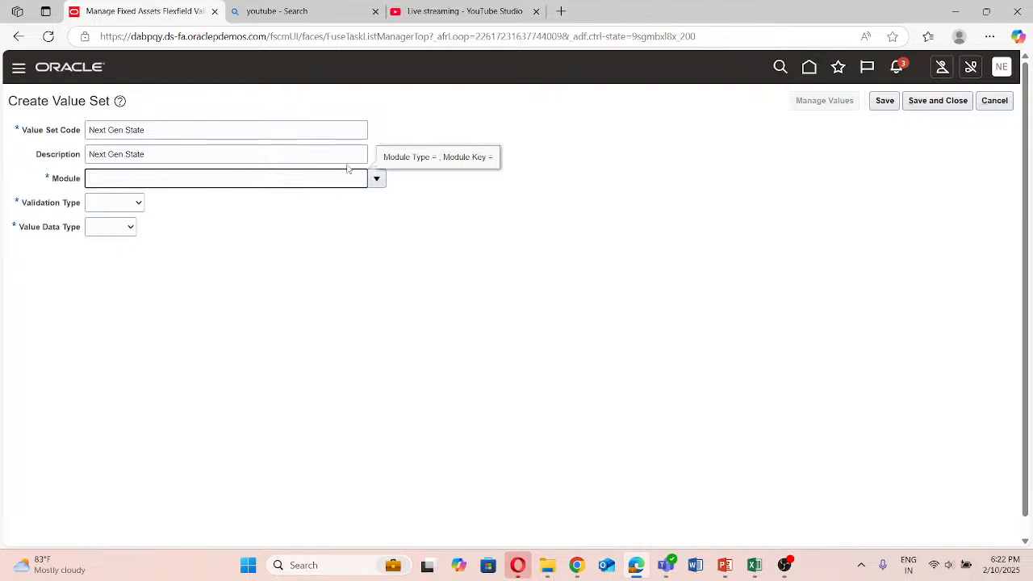
{"action": "left_click", "coordinate": [376, 177]}
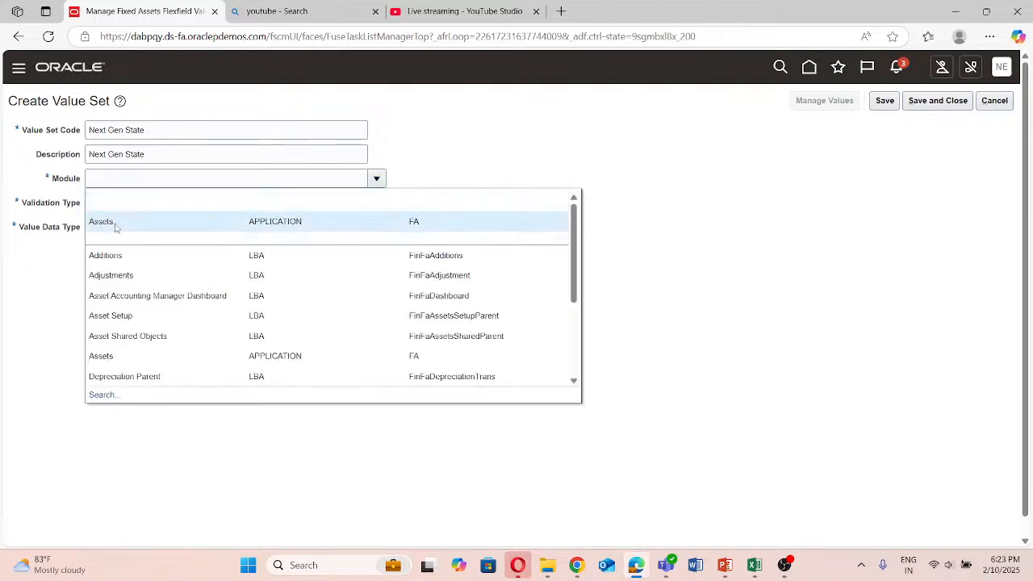
{"action": "left_click", "coordinate": [101, 223]}
{"action": "left_click", "coordinate": [126, 202]}
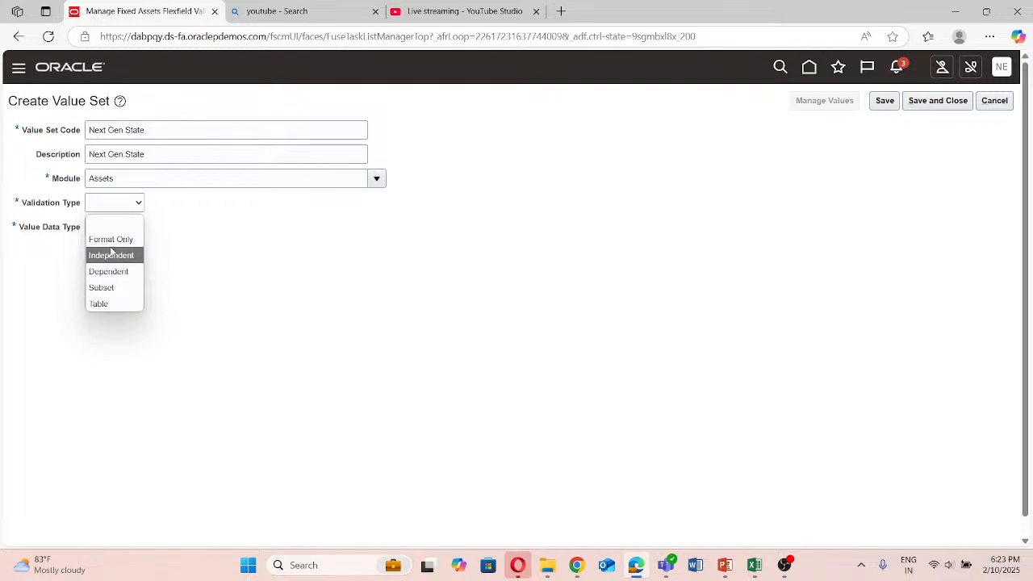
{"action": "left_click", "coordinate": [105, 255]}
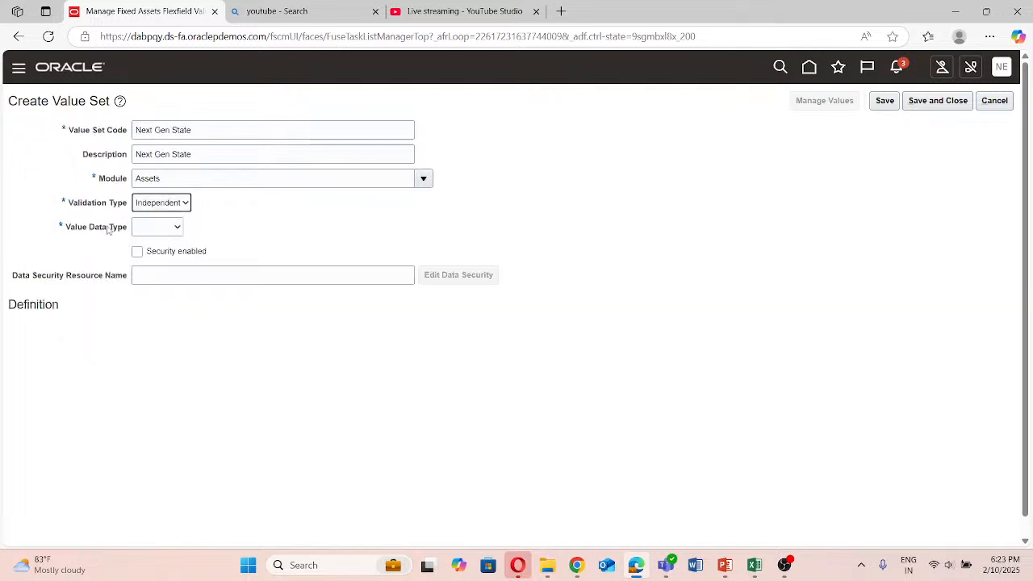
{"action": "left_click", "coordinate": [167, 233]}
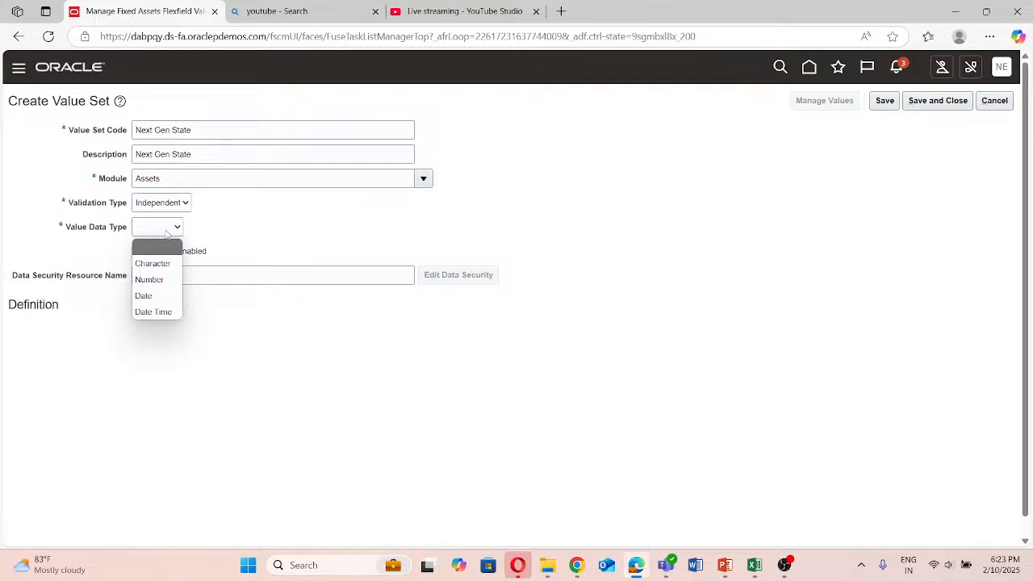
{"action": "left_click", "coordinate": [154, 263]}
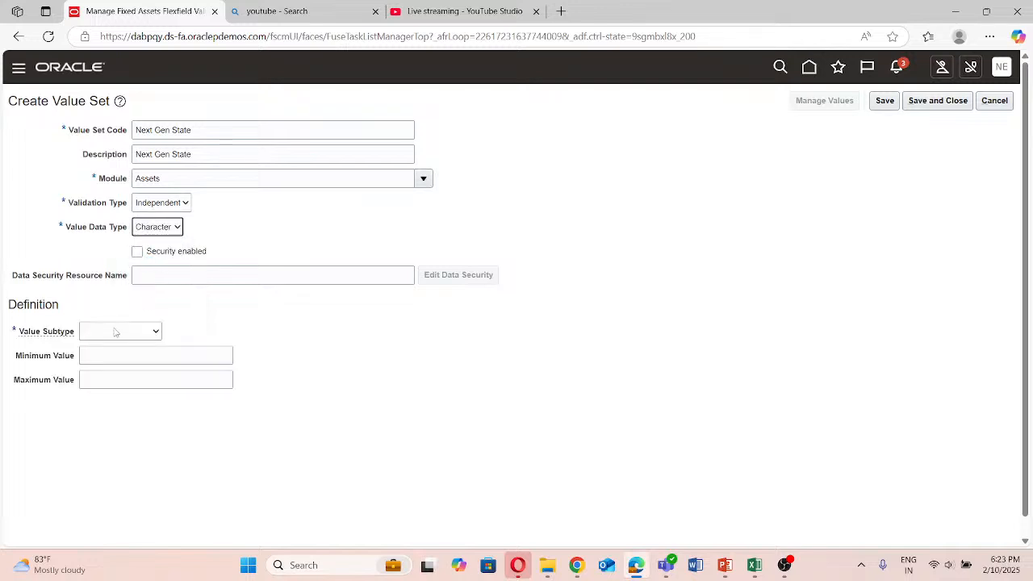
Set the state value set's subtype to Text with a maximum length of 30, and save and close it.
{"action": "left_click", "coordinate": [115, 332]}
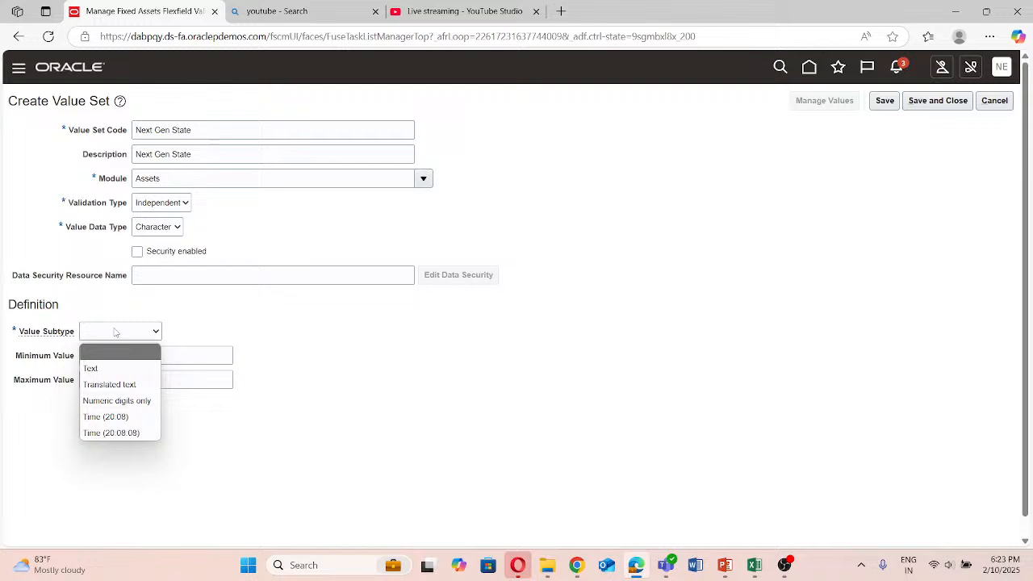
{"action": "left_click", "coordinate": [96, 372]}
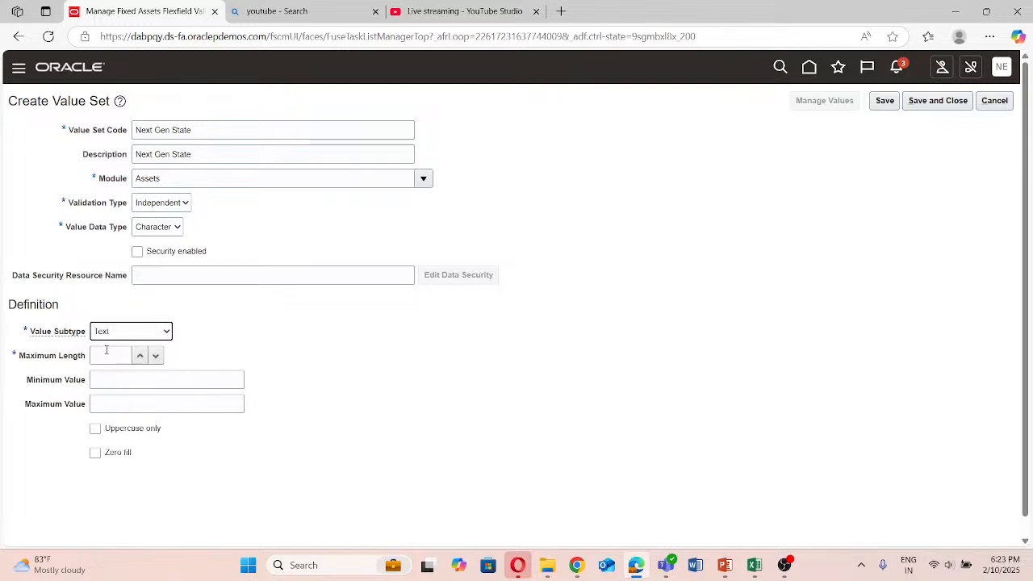
{"action": "left_click", "coordinate": [106, 349]}
{"action": "type", "text": "30"}
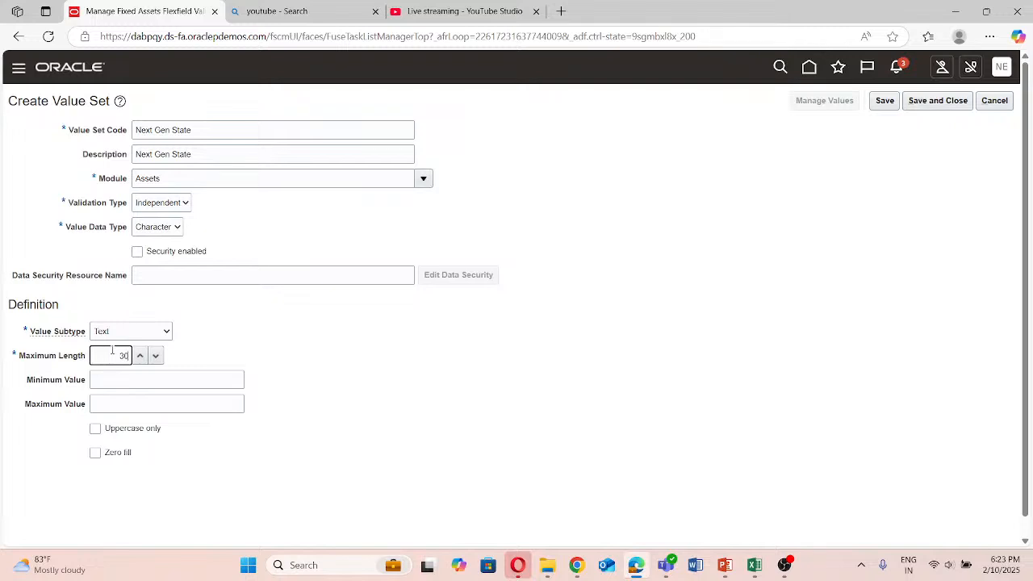
{"action": "left_click", "coordinate": [950, 106]}
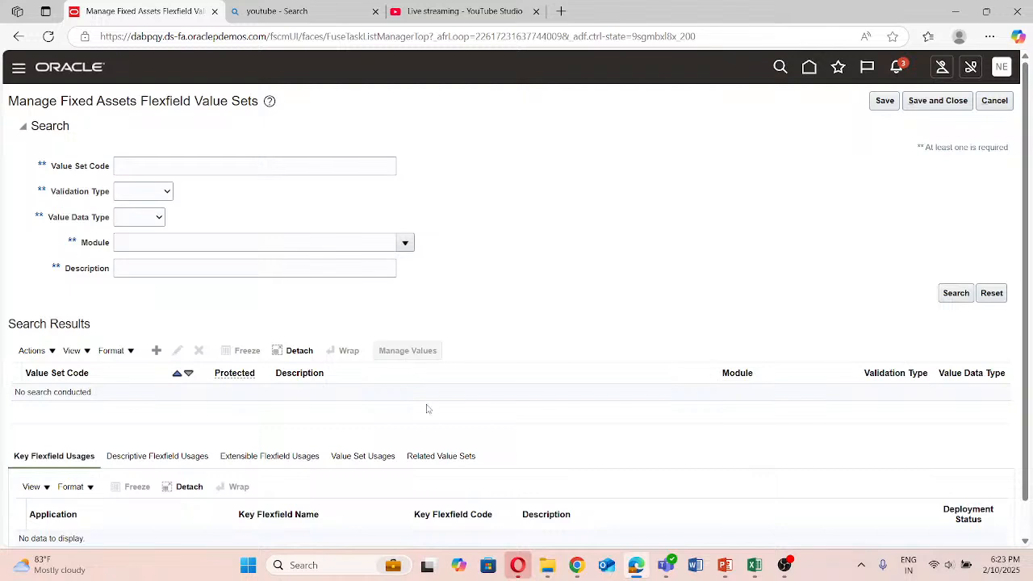
Start another new value set and enter "Next Gen City" as its value set code.
{"action": "left_click", "coordinate": [160, 356]}
{"action": "left_click", "coordinate": [144, 132]}
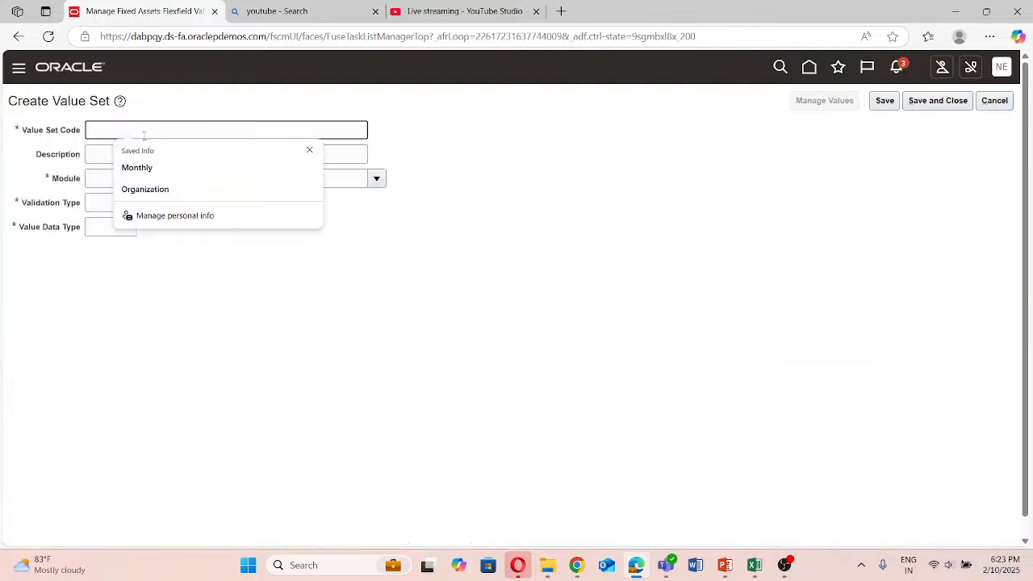
{"action": "type", "text": "Next G"}
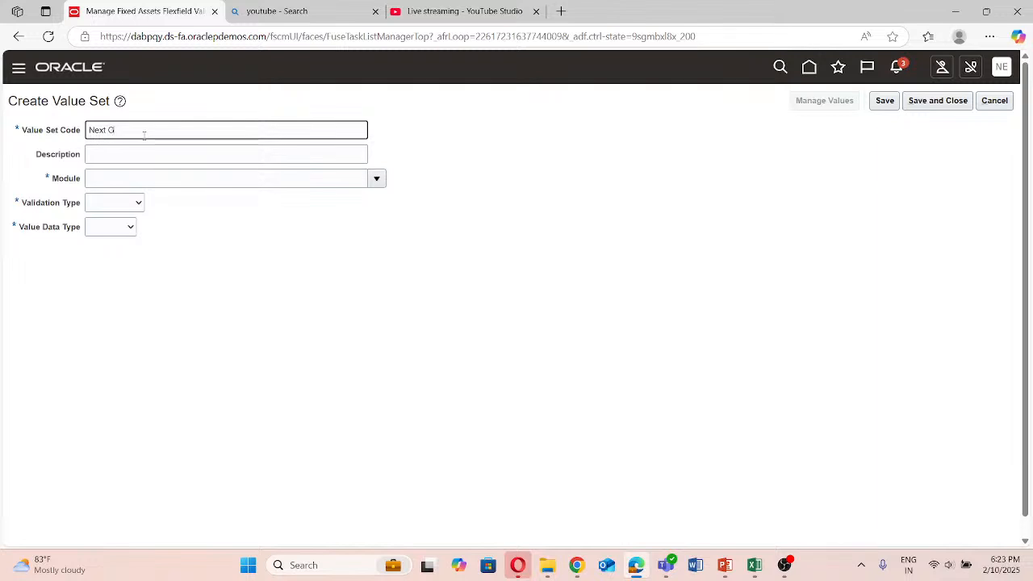
{"action": "type", "text": "en City"}
{"action": "left_click", "coordinate": [116, 154]}
{"action": "triple_click", "coordinate": [157, 129]}
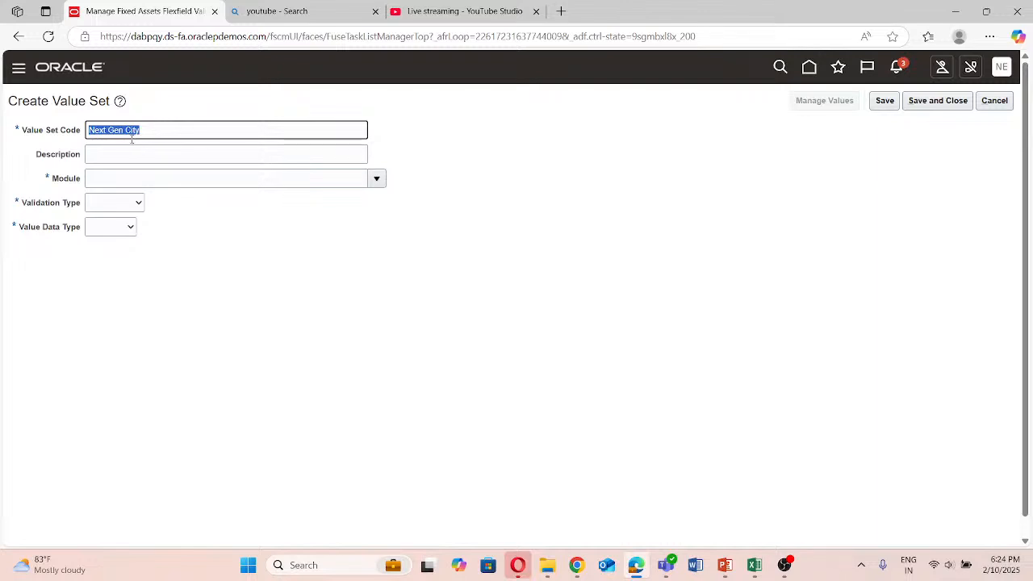
Assign the Next Gen City value set to the Assets module, with Independent validation type and Character value data type.
{"action": "left_click", "coordinate": [184, 177]}
{"action": "left_click", "coordinate": [376, 179]}
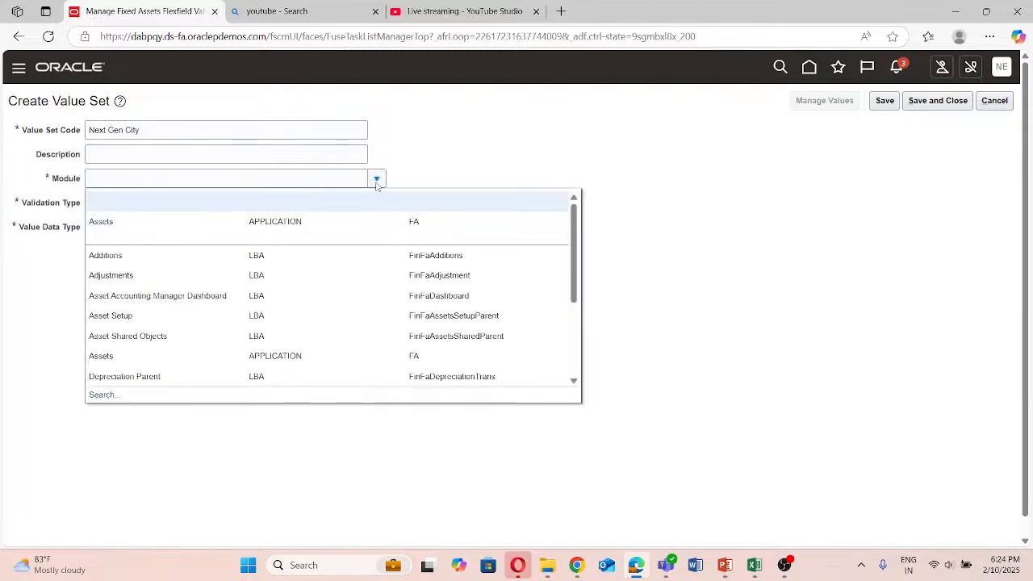
{"action": "left_click", "coordinate": [250, 218]}
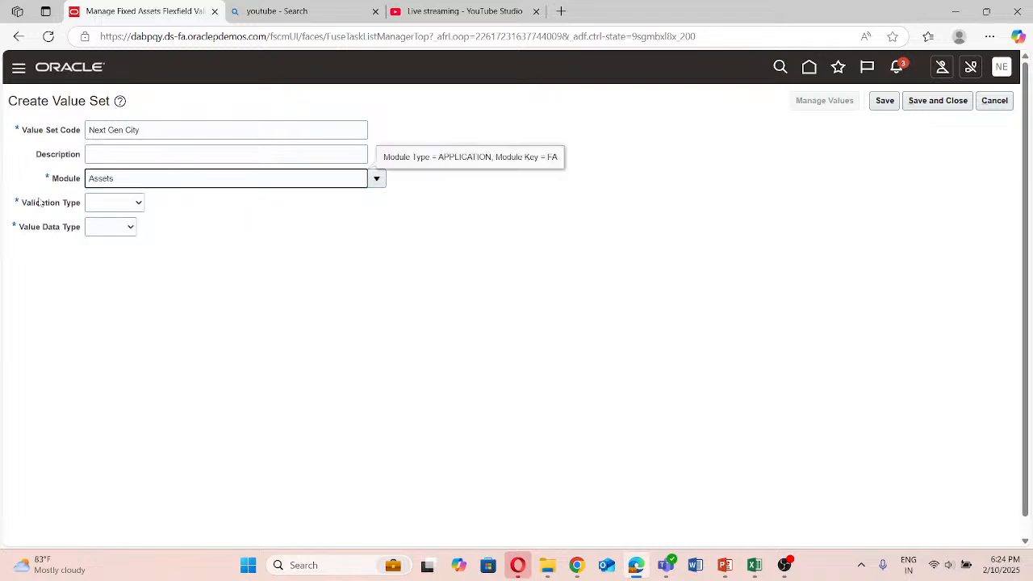
{"action": "left_click", "coordinate": [102, 212]}
{"action": "left_click", "coordinate": [113, 256]}
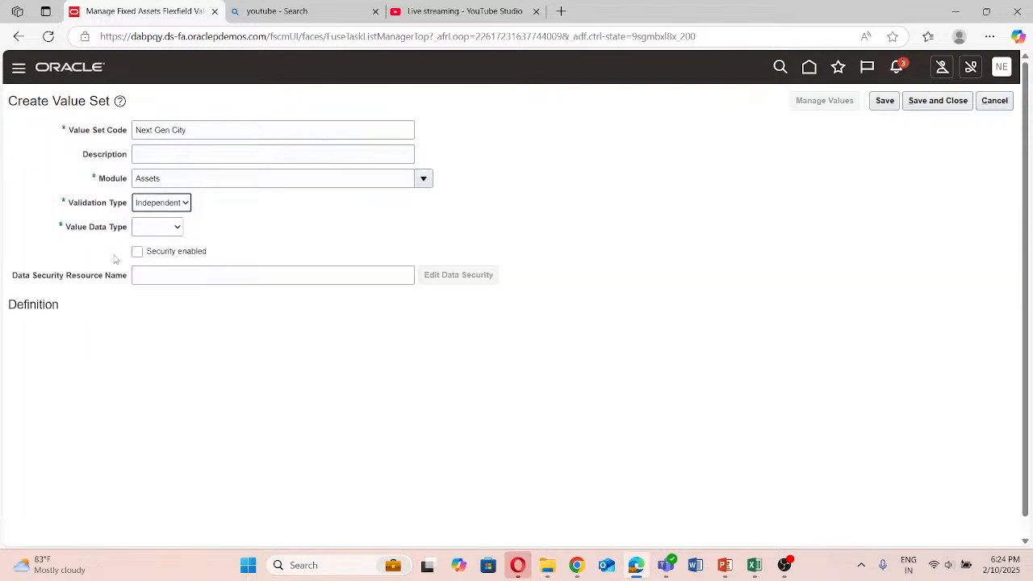
{"action": "left_click", "coordinate": [164, 229]}
{"action": "left_click", "coordinate": [154, 257]}
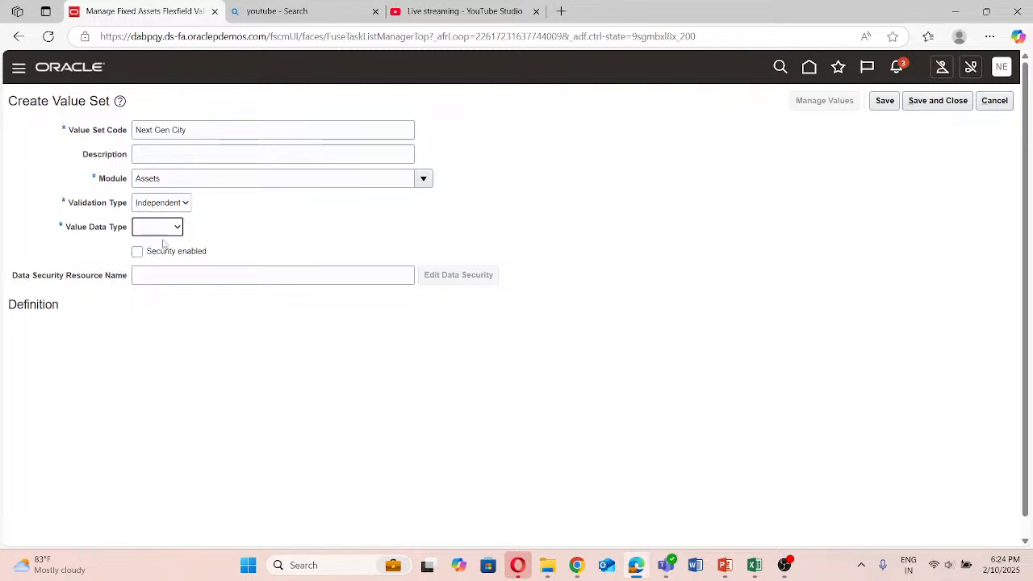
{"action": "left_click", "coordinate": [162, 226]}
{"action": "left_click", "coordinate": [162, 263]}
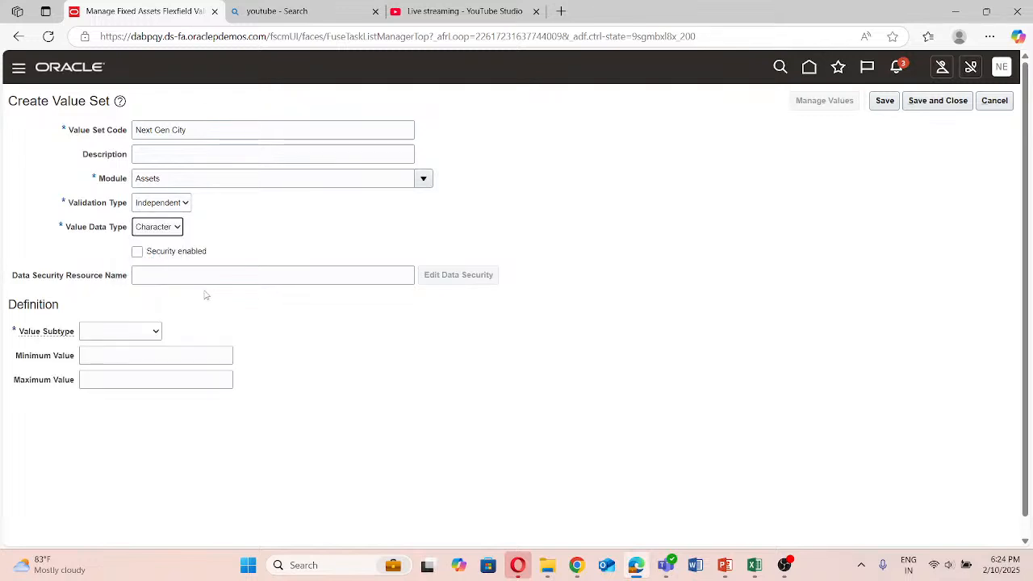
Set the city value set's subtype to Text with a maximum length of 30, and save and close it.
{"action": "left_click", "coordinate": [110, 332]}
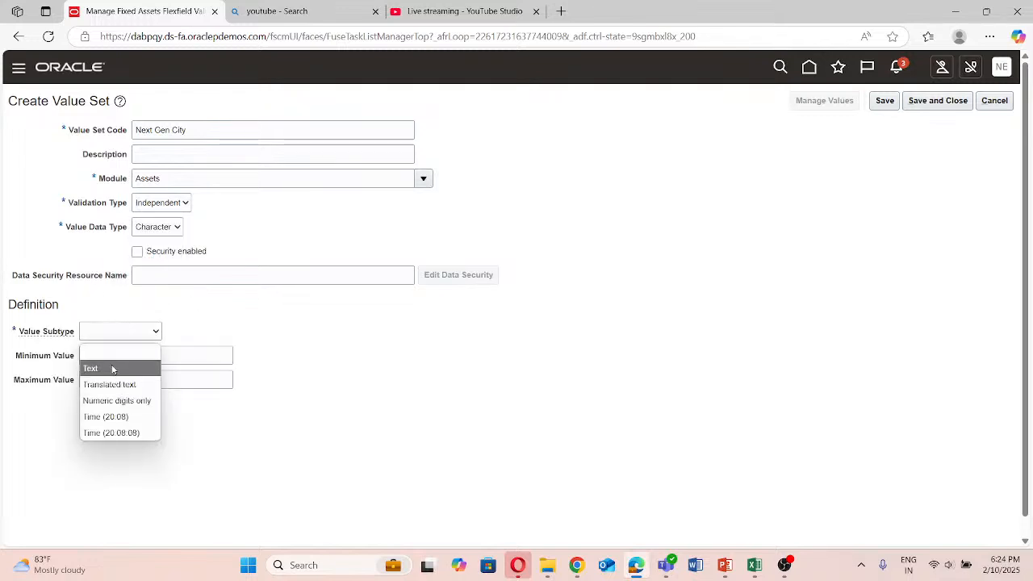
{"action": "left_click", "coordinate": [113, 368]}
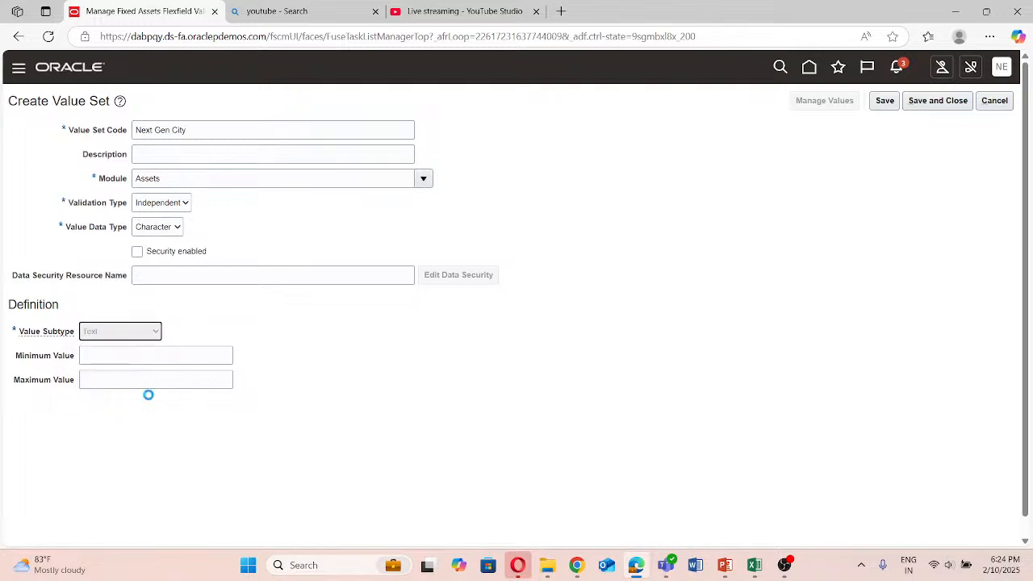
{"action": "left_click", "coordinate": [101, 355]}
{"action": "type", "text": "30"}
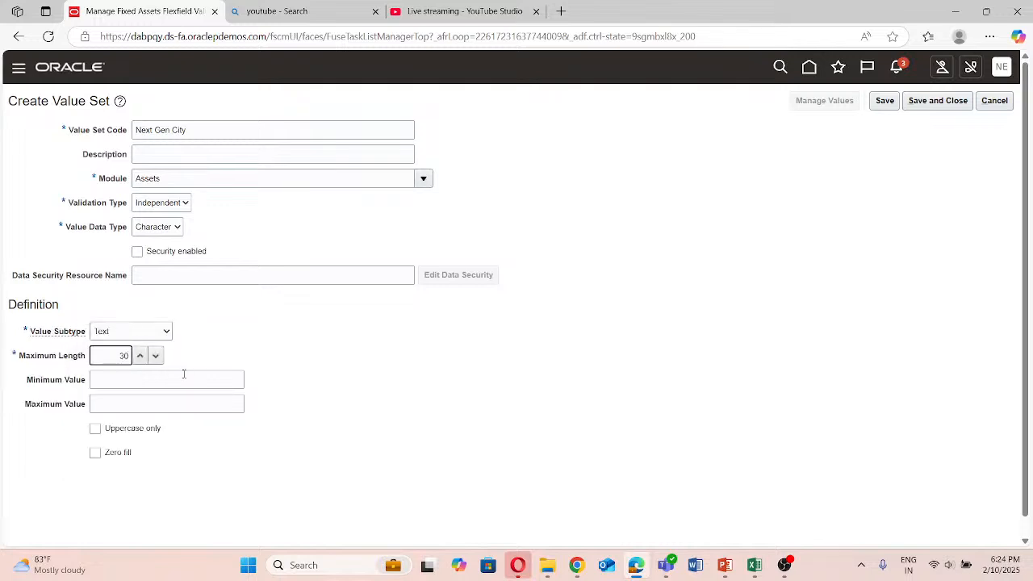
{"action": "scroll", "coordinate": [186, 376], "scroll_direction": "down", "scroll_amount": 1}
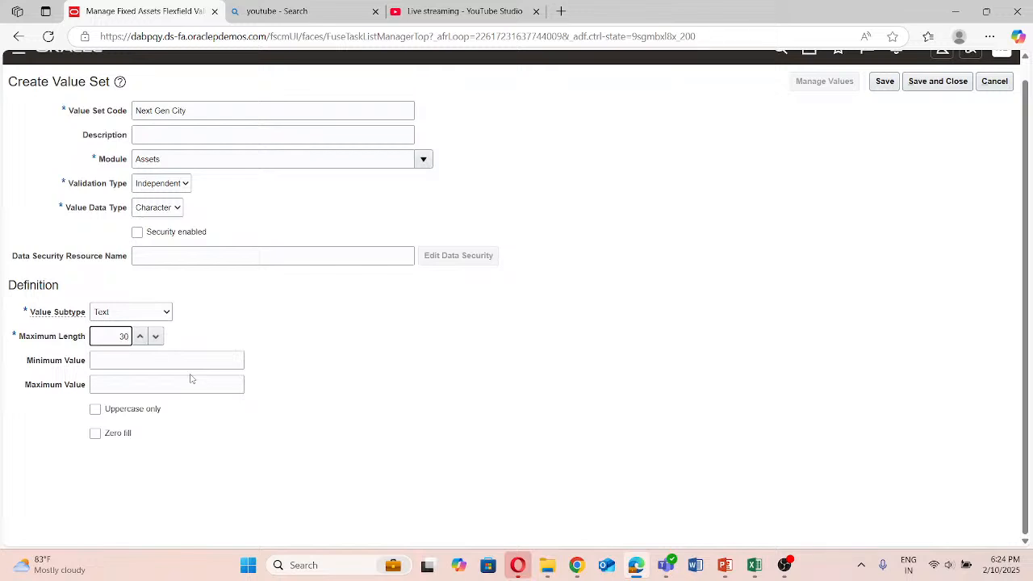
{"action": "left_click", "coordinate": [942, 88]}
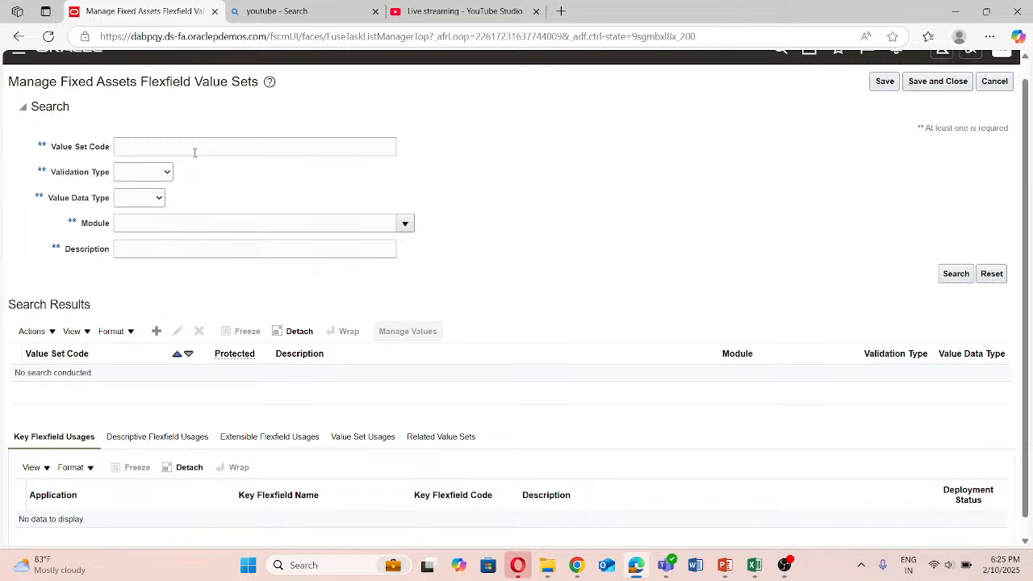
Start another new value set and enter "Next Gen Asset Key" as its value set code.
{"action": "left_click", "coordinate": [162, 332]}
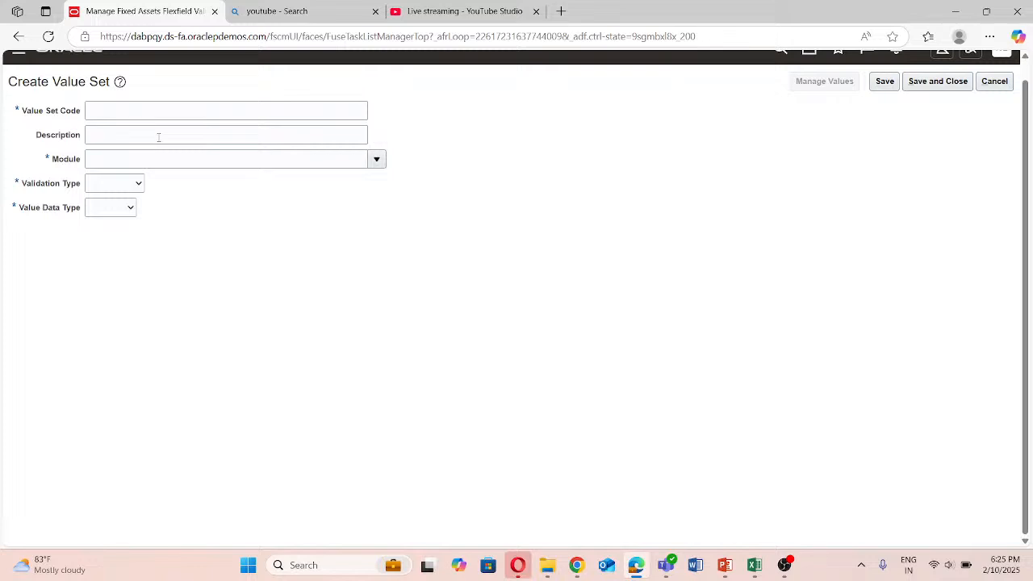
{"action": "left_click", "coordinate": [146, 113]}
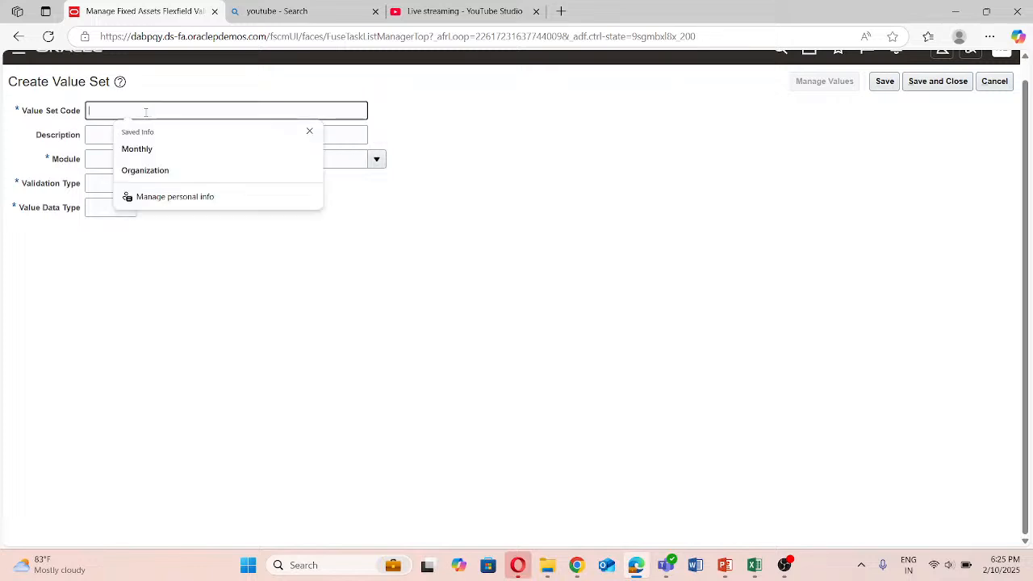
{"action": "type", "text": "Next"}
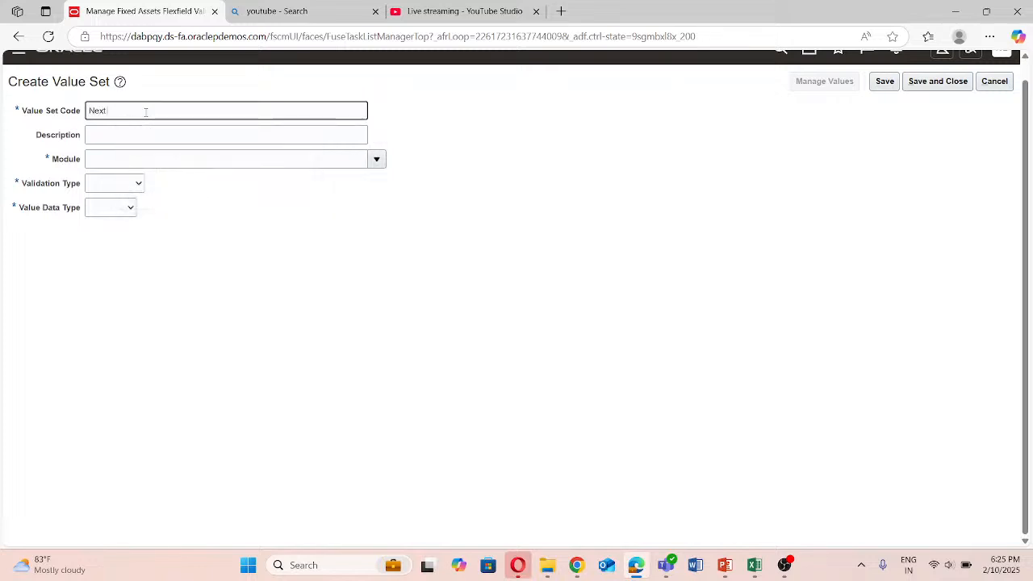
{"action": "type", "text": " Gen AssetKey"}
Copy the value set code "Next Gen Asset Key" into the description of the new value set.
{"action": "key", "text": "ctrl+shift+Left"}
{"action": "key", "text": "ctrl+shift+Left"}
{"action": "key", "text": "ctrl+shift+Left"}
{"action": "key", "text": "ctrl+shift+Left"}
{"action": "key", "text": "ctrl+c"}
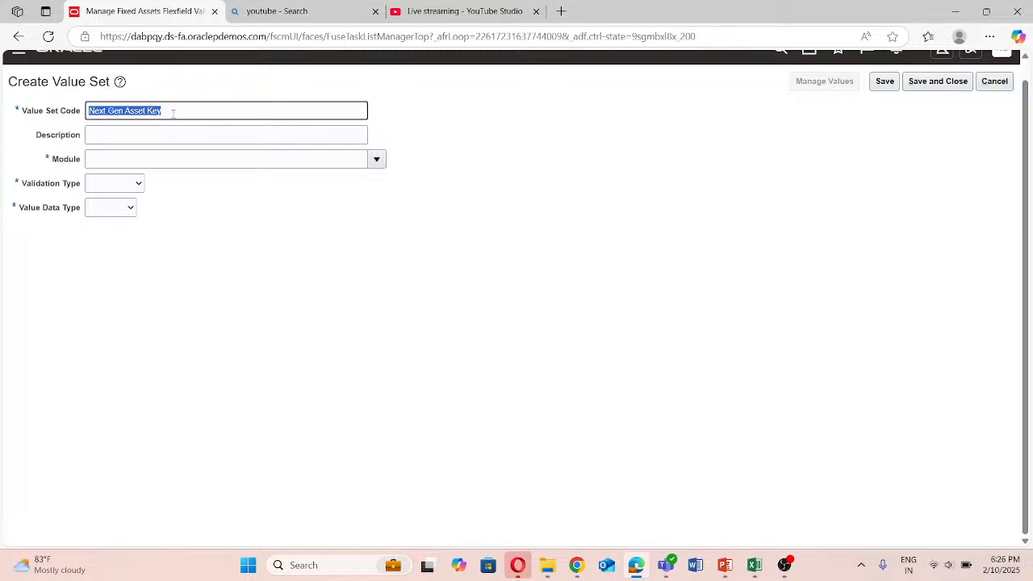
{"action": "left_click", "coordinate": [88, 136]}
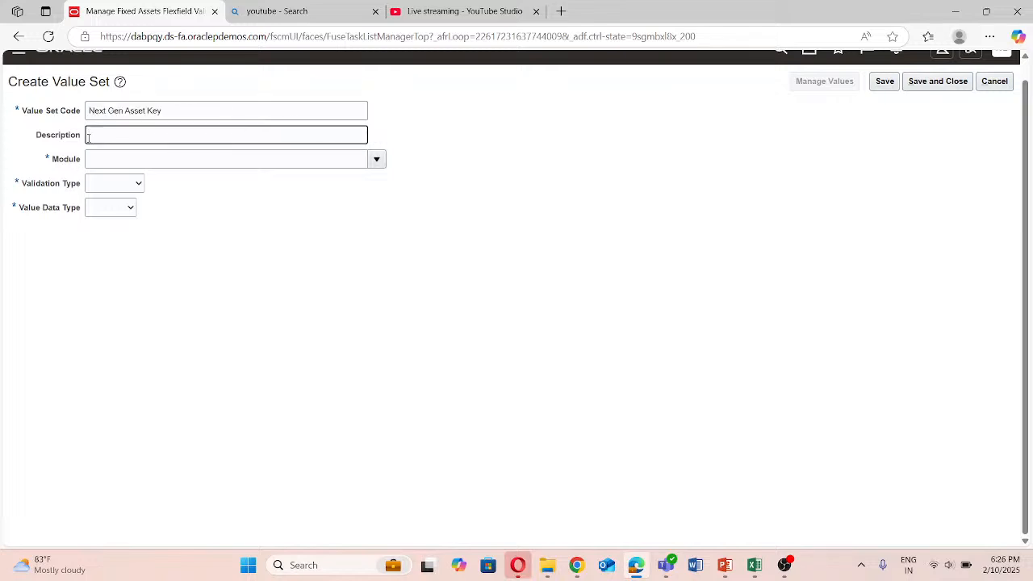
{"action": "key", "text": "ctrl+v"}
Assign the Next Gen Asset Key value set to the Assets module, with Independent validation type and Character value data type.
{"action": "left_click", "coordinate": [125, 163]}
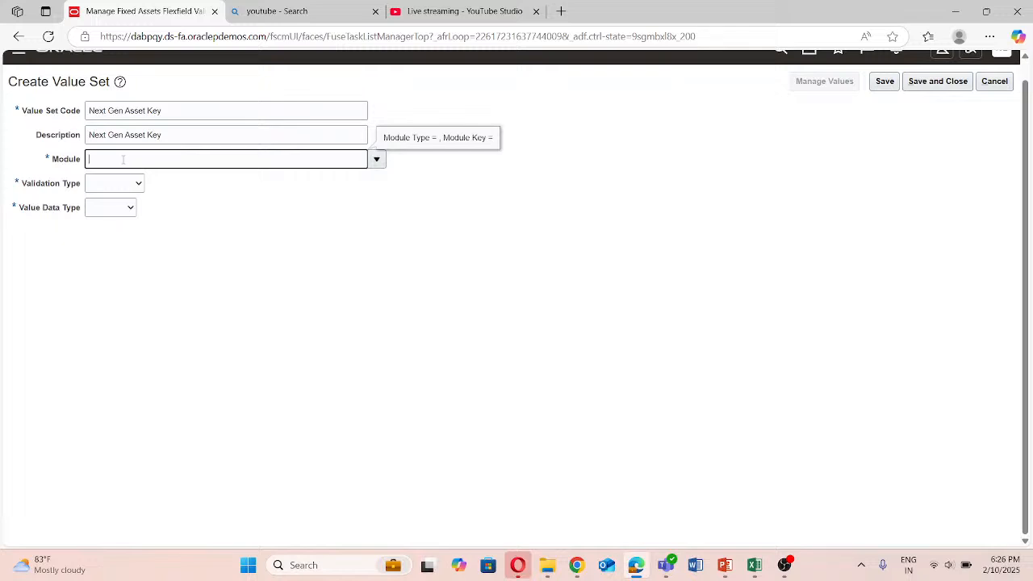
{"action": "left_click", "coordinate": [376, 159]}
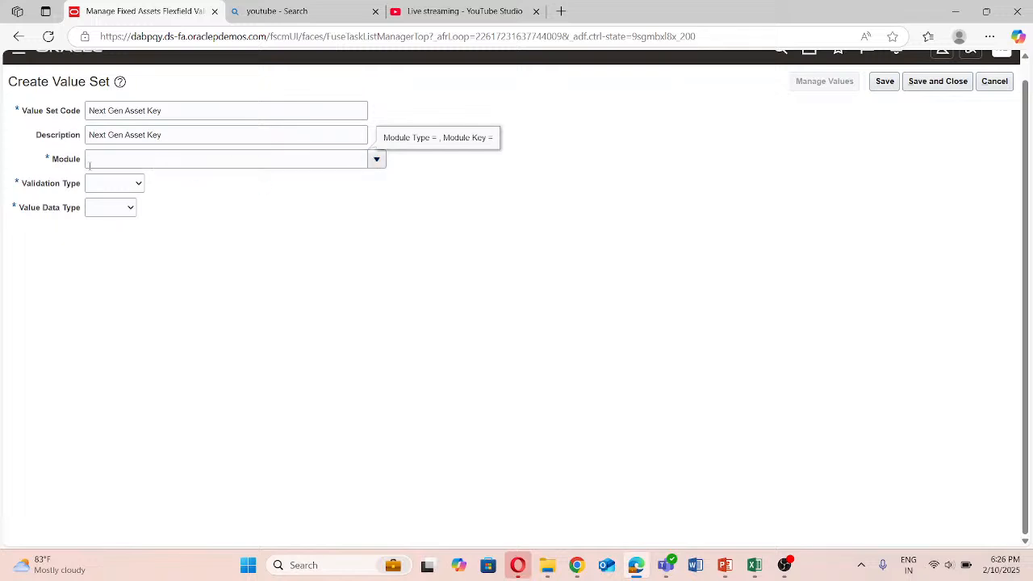
{"action": "left_click", "coordinate": [120, 202]}
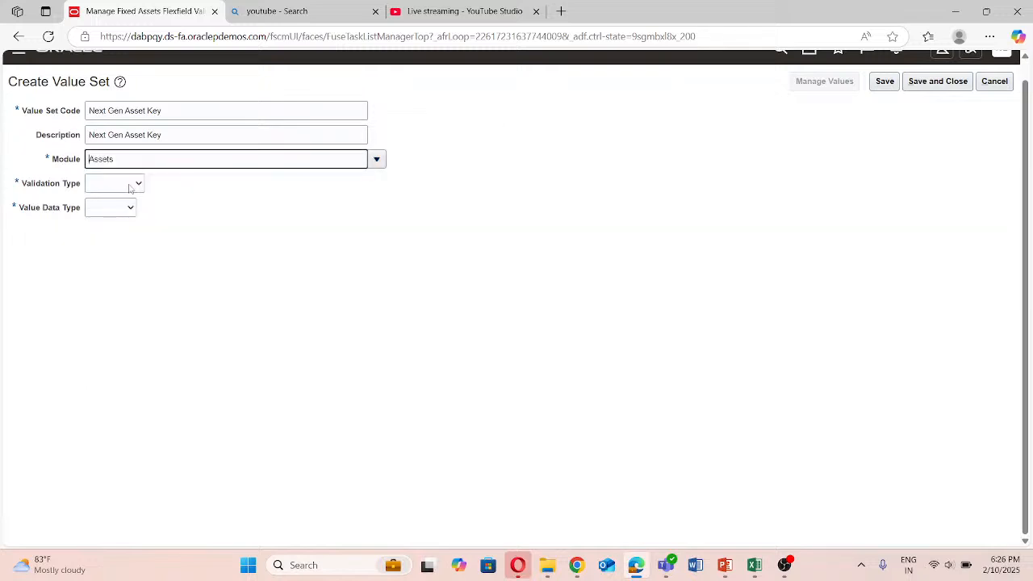
{"action": "left_click", "coordinate": [129, 184]}
{"action": "left_click", "coordinate": [112, 236]}
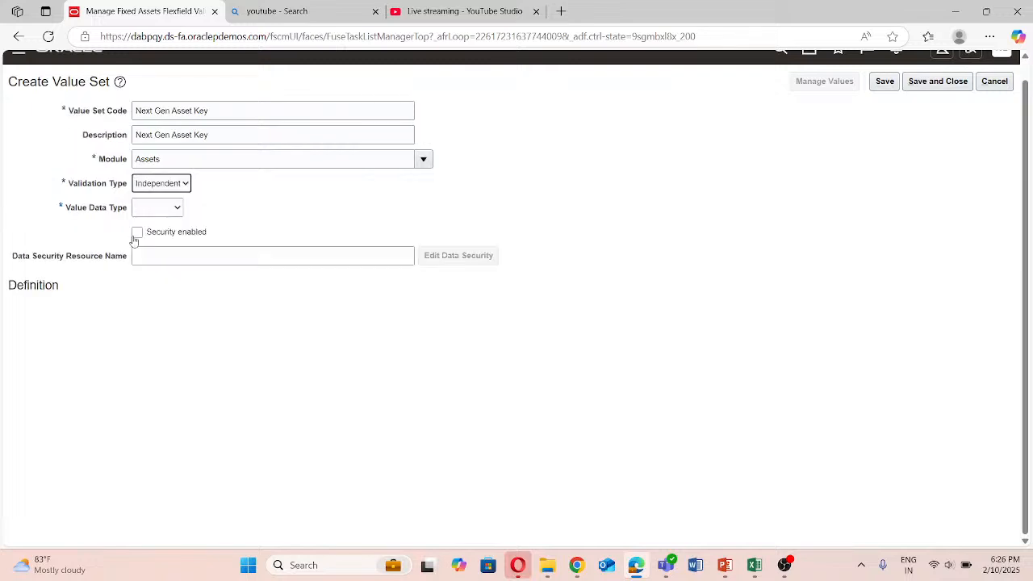
{"action": "left_click", "coordinate": [158, 207]}
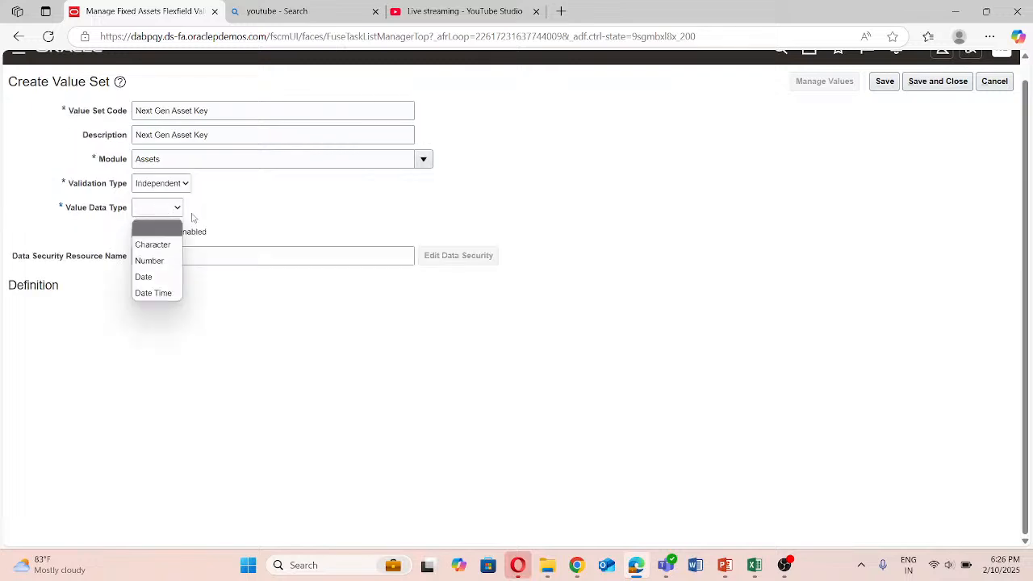
{"action": "left_click", "coordinate": [142, 244]}
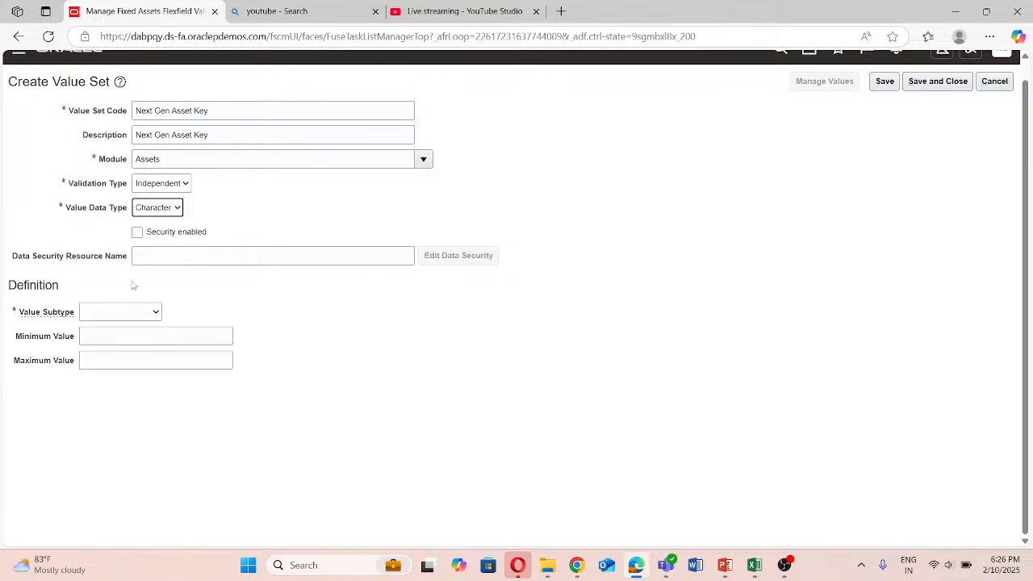
Set the asset key value set's subtype to Text with a maximum length of 30, and save and close it.
{"action": "left_click", "coordinate": [109, 311]}
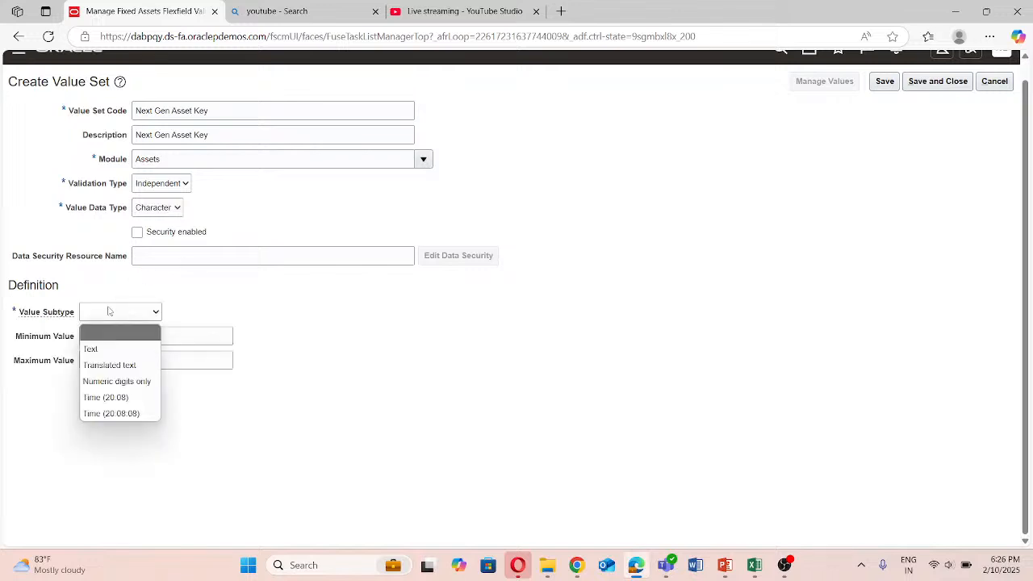
{"action": "left_click", "coordinate": [117, 347]}
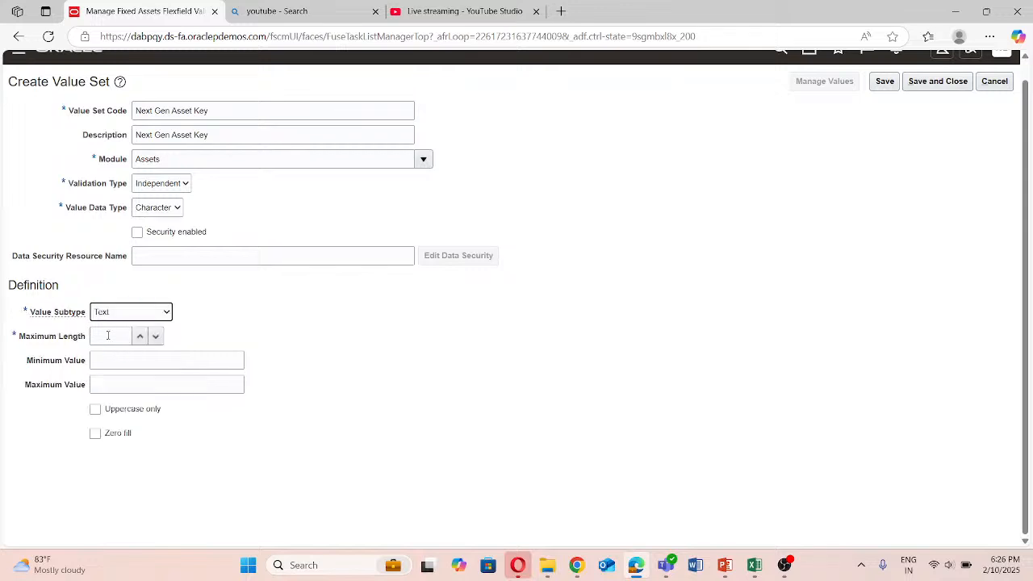
{"action": "left_click", "coordinate": [105, 334]}
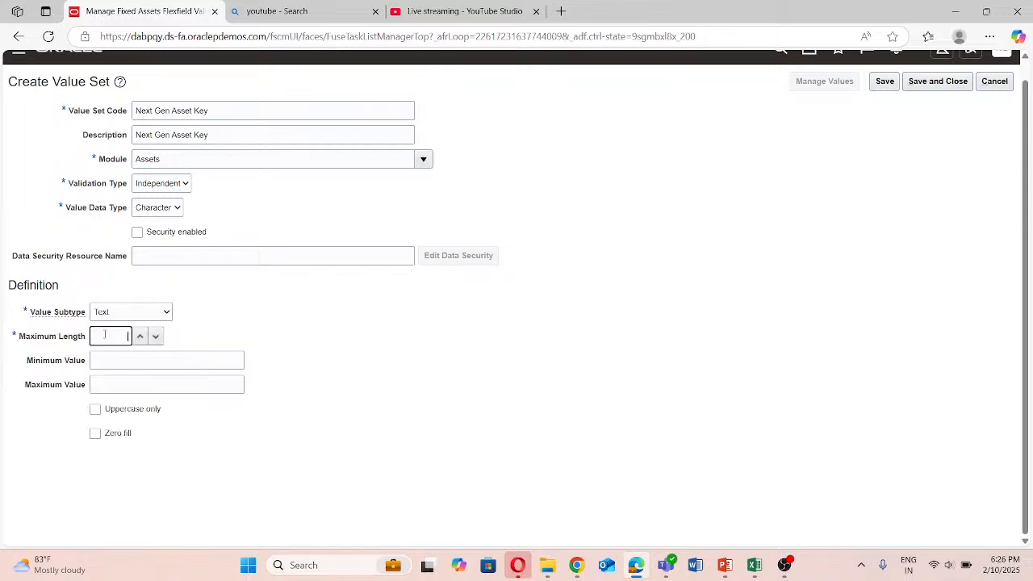
{"action": "type", "text": "30"}
{"action": "scroll", "coordinate": [196, 342], "scroll_direction": "up", "scroll_amount": 1}
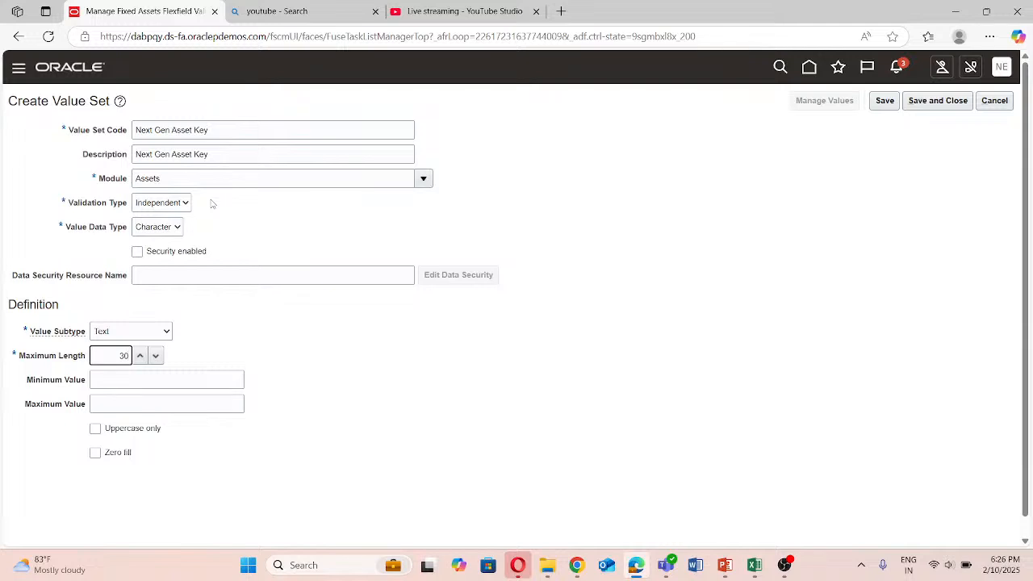
{"action": "left_click", "coordinate": [930, 103]}
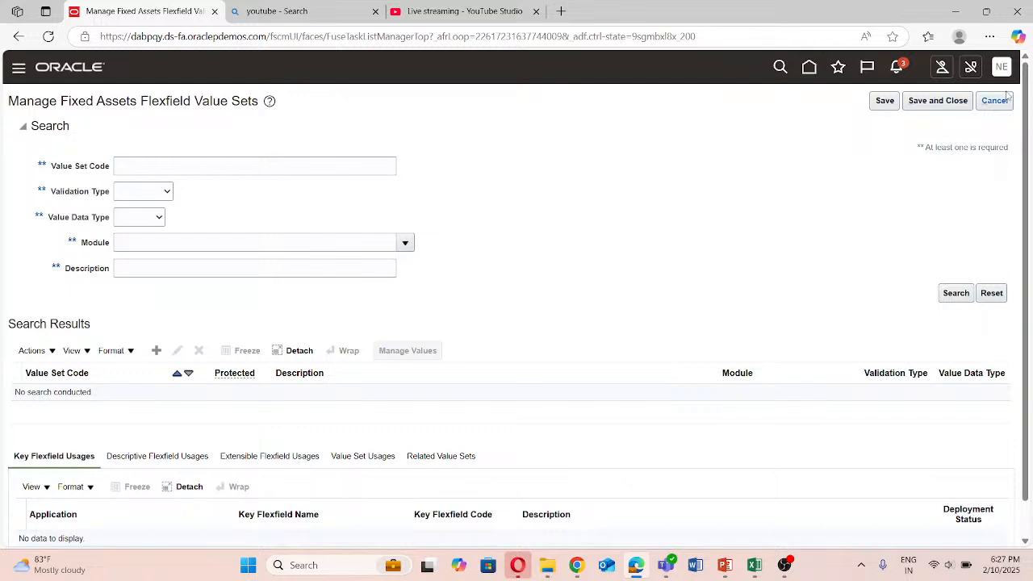
Save and close the value sets page, and open the Manage Fixed Assets Key Flexfields task of the implementation project.
{"action": "left_click", "coordinate": [924, 105]}
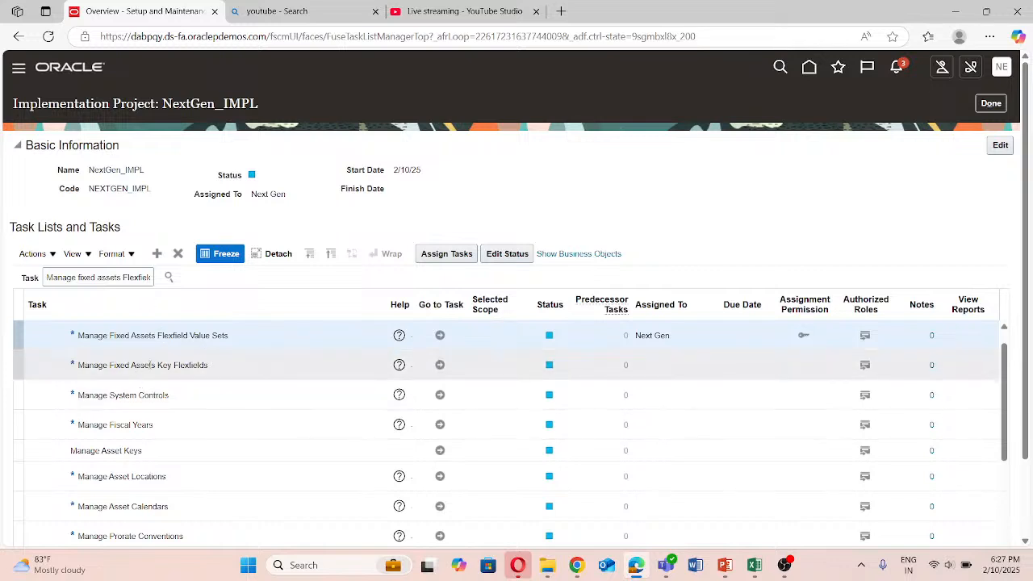
{"action": "left_click", "coordinate": [243, 375]}
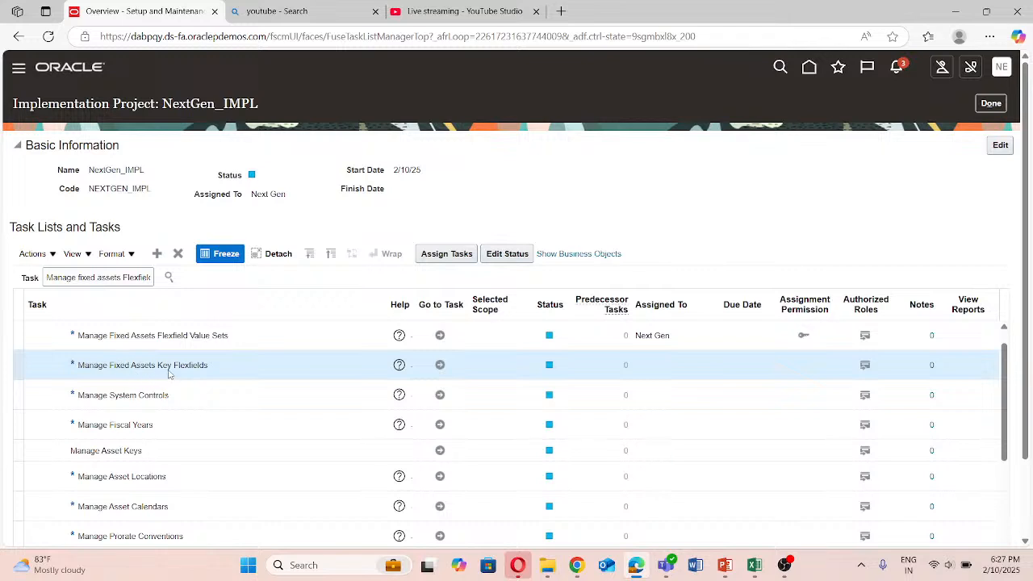
{"action": "left_click", "coordinate": [441, 366]}
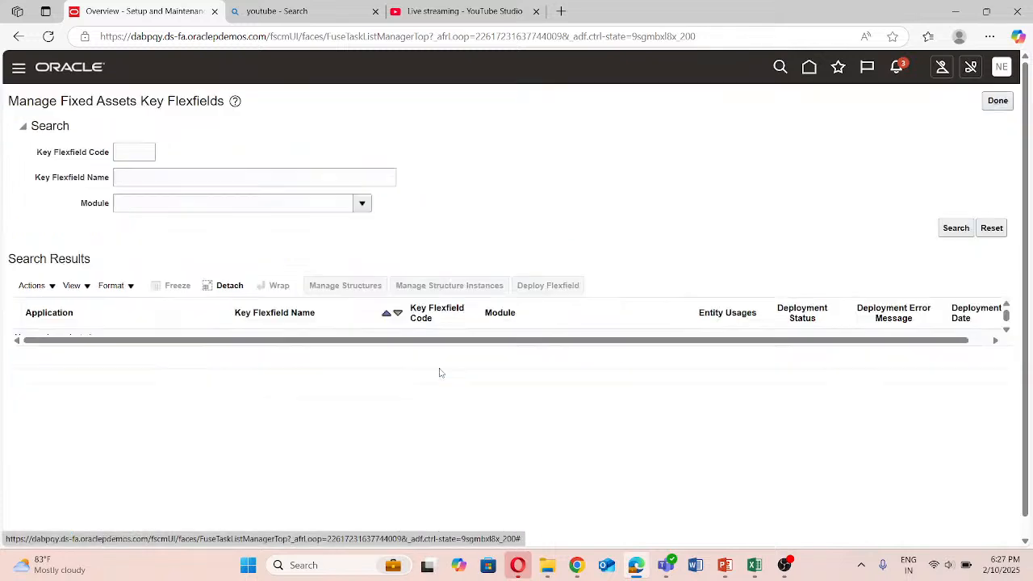
Search the fixed assets key flexfields by the key flexfield name "Category".
{"action": "left_click", "coordinate": [142, 175]}
{"action": "type", "text": "Cate"}
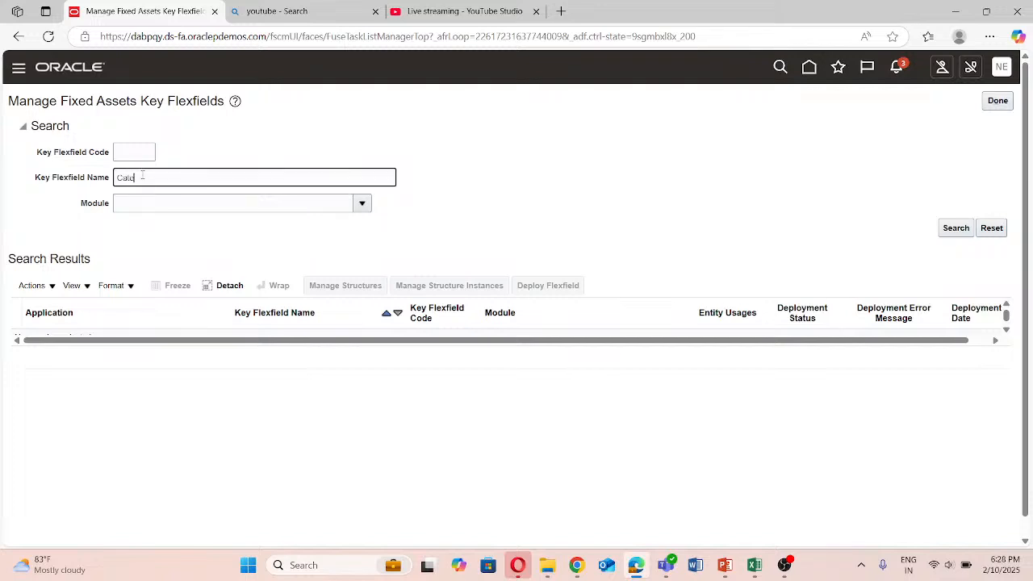
{"action": "type", "text": "gory"}
{"action": "left_click", "coordinate": [941, 229]}
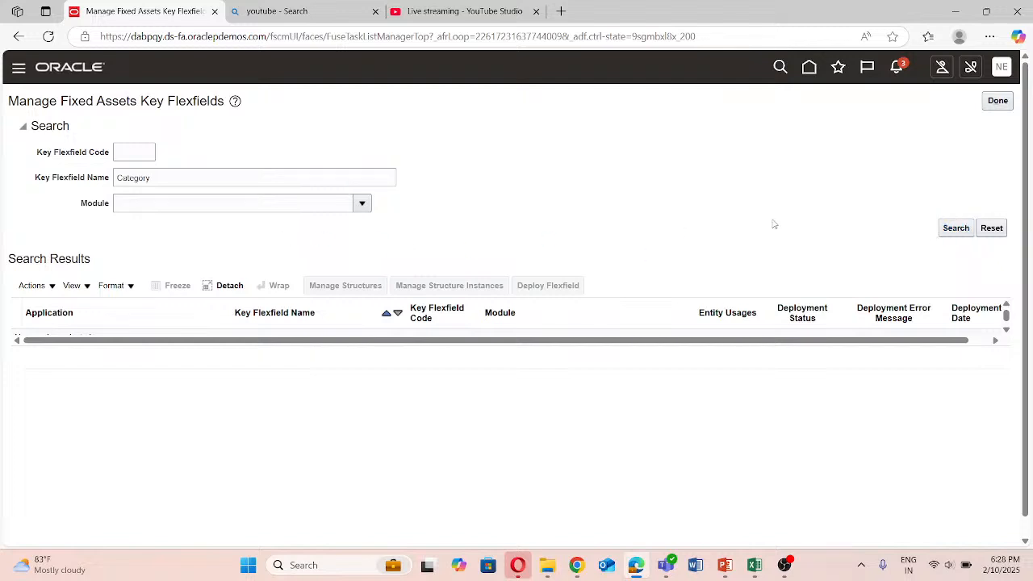
{"action": "left_click", "coordinate": [952, 229]}
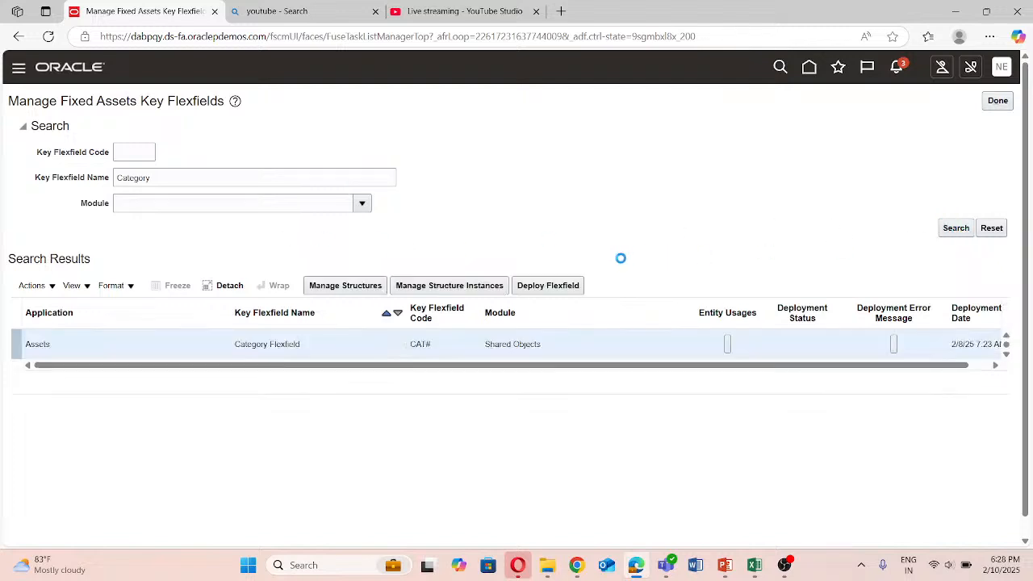
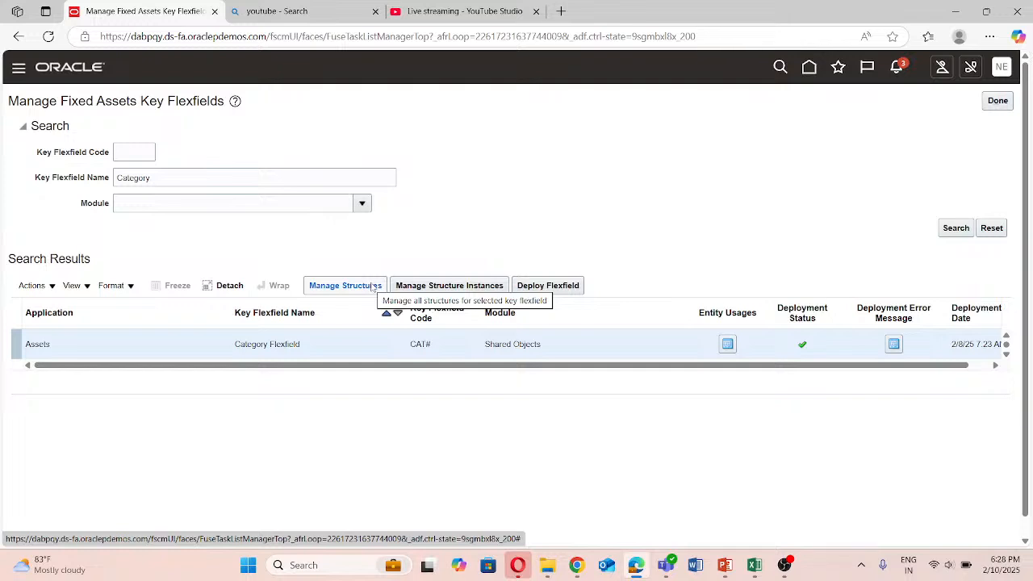
Open the Category Flexfield's structures and examine the segments of the Asset Category Flexfield and BD Structure entries without changing them.
{"action": "left_click", "coordinate": [374, 286]}
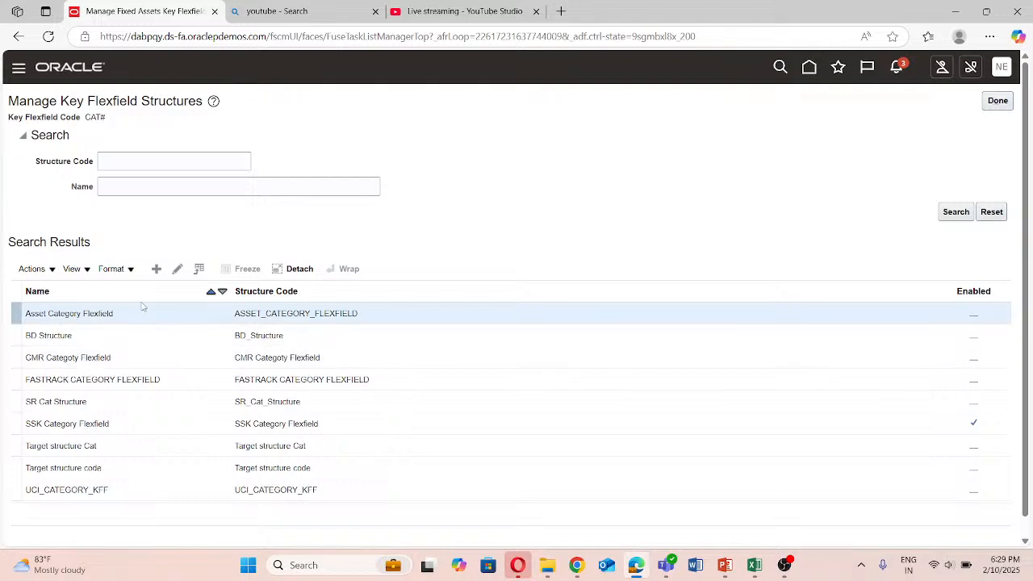
{"action": "left_click", "coordinate": [125, 338]}
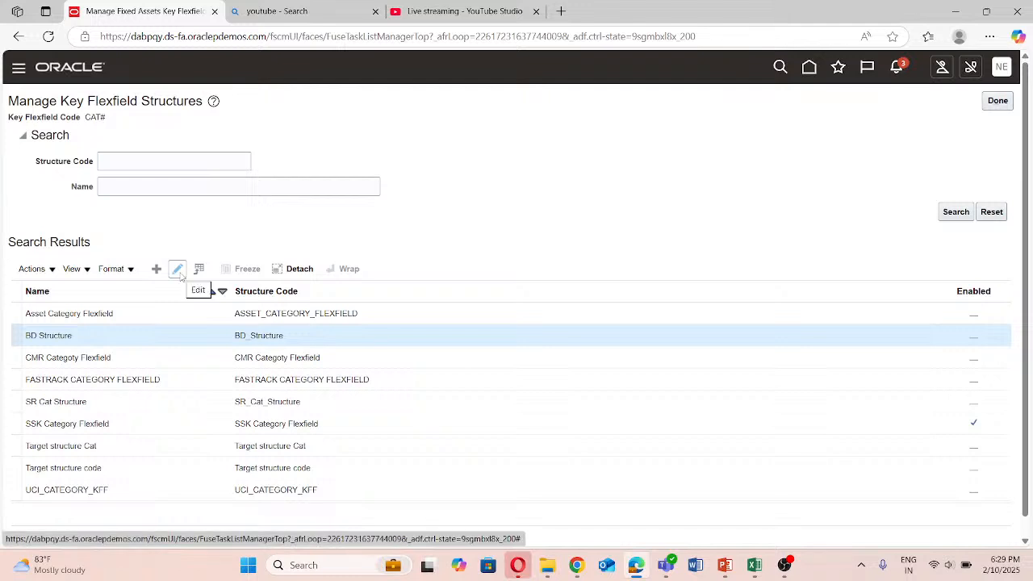
{"action": "left_click", "coordinate": [95, 315]}
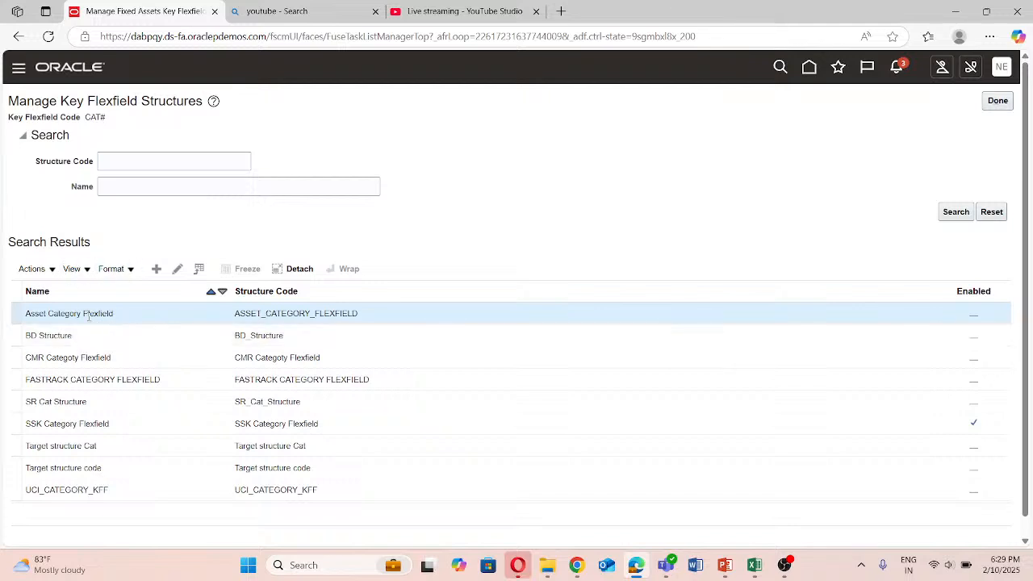
{"action": "left_click", "coordinate": [185, 271]}
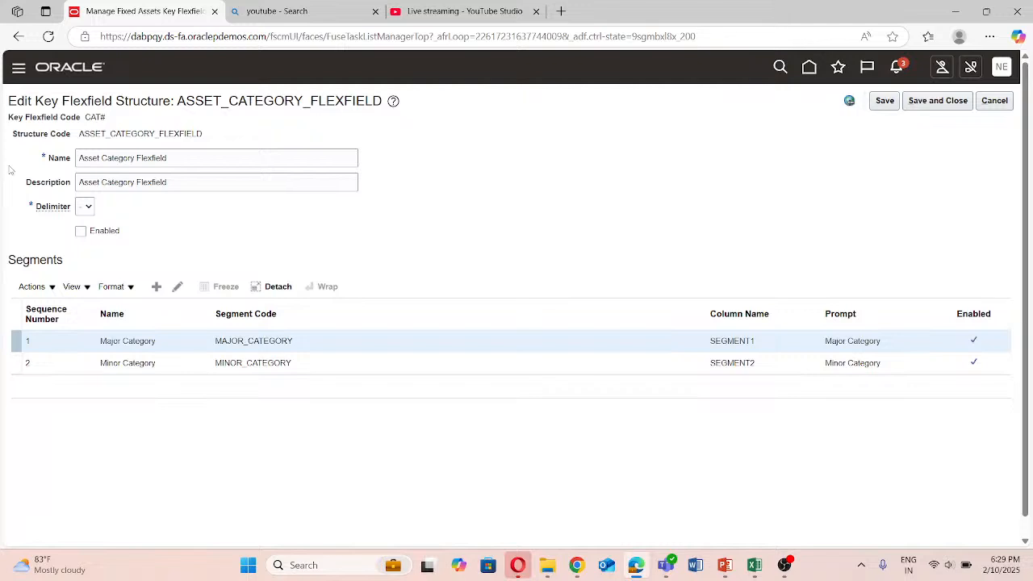
{"action": "left_click", "coordinate": [986, 103]}
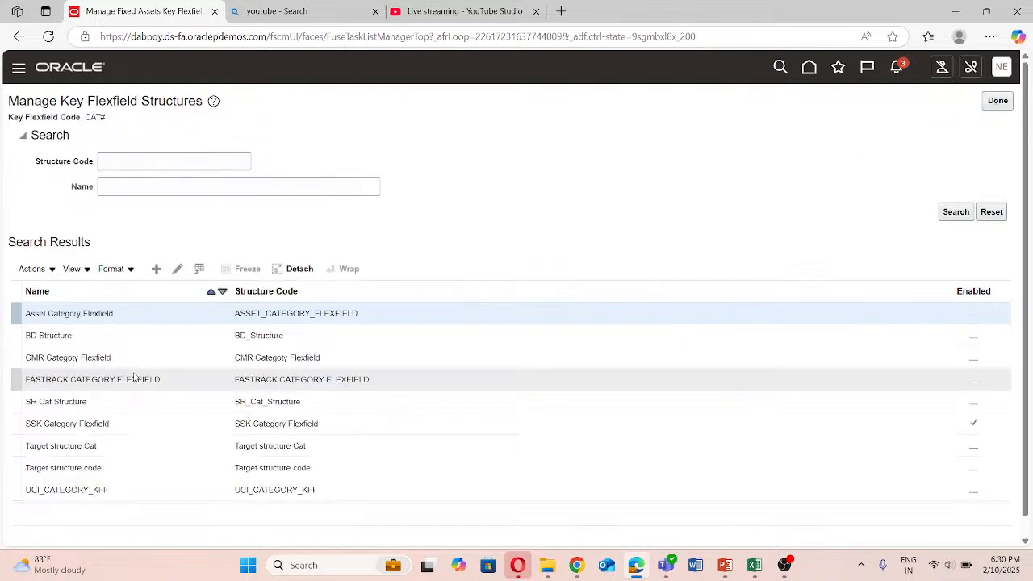
{"action": "left_click", "coordinate": [86, 339]}
{"action": "left_click", "coordinate": [183, 270]}
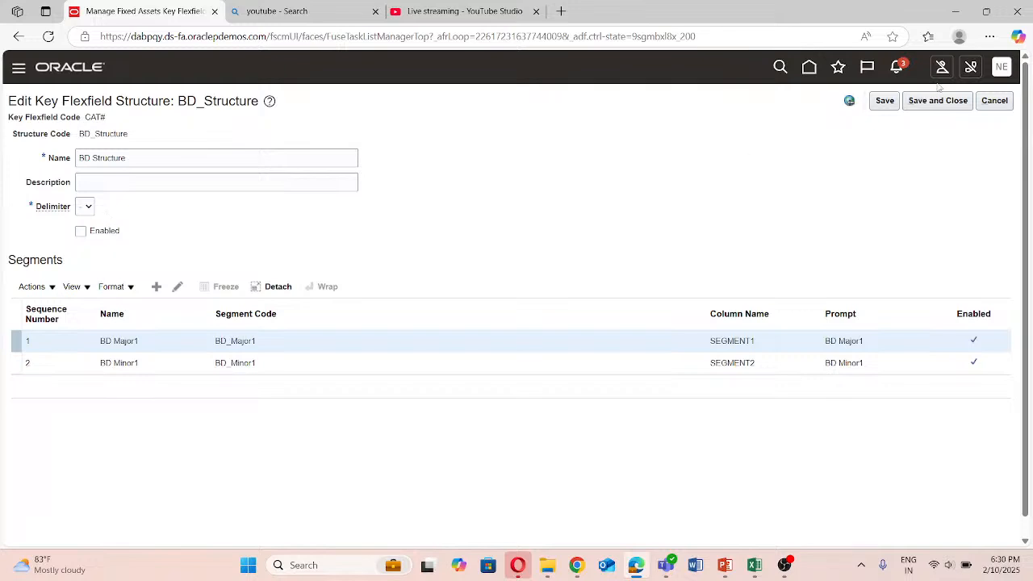
{"action": "left_click", "coordinate": [996, 100]}
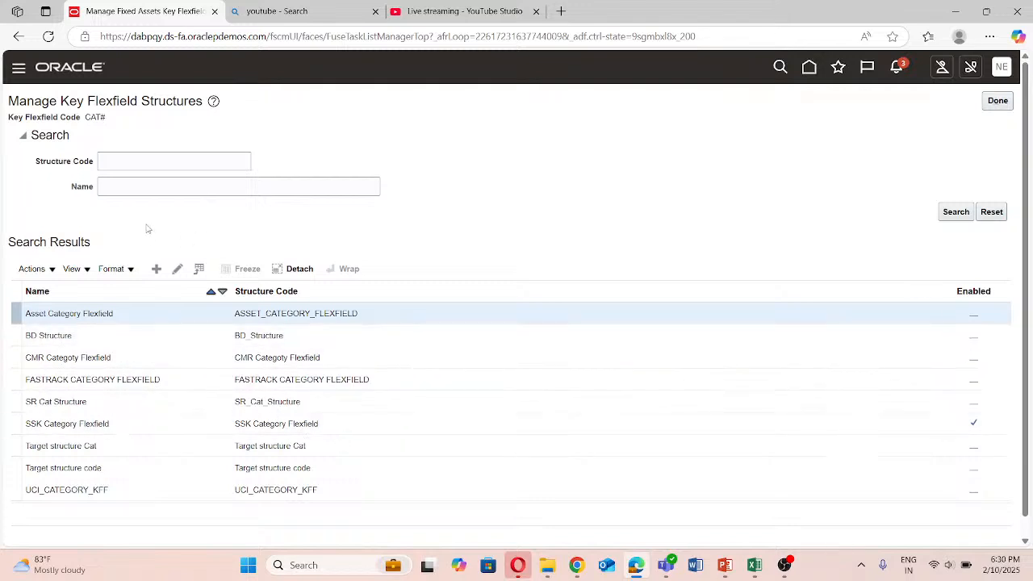
Start a new key flexfield structure for CAT# with the structure code and name Next Gen Category Flexfield.
{"action": "left_click", "coordinate": [155, 278]}
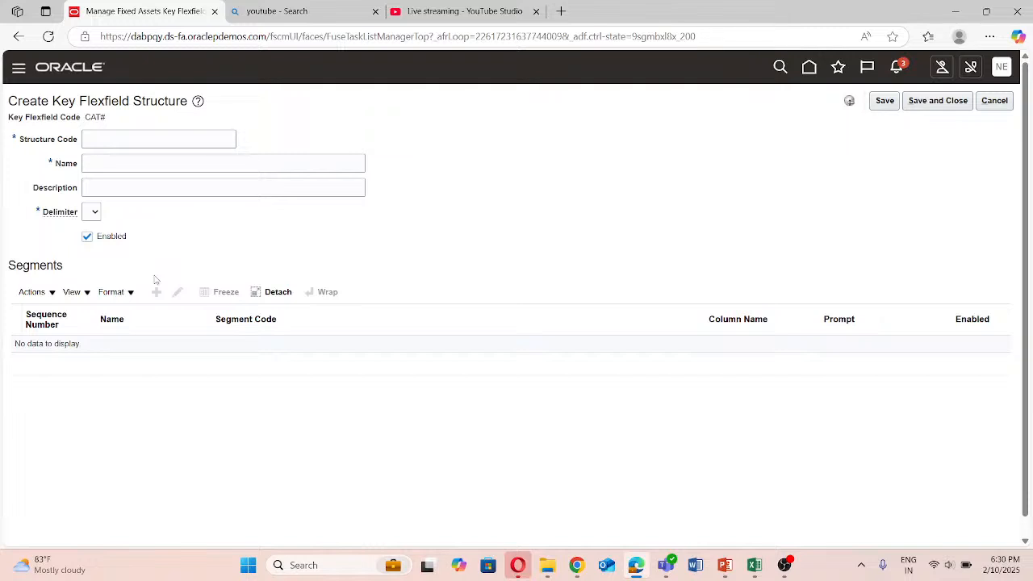
{"action": "left_click", "coordinate": [121, 141]}
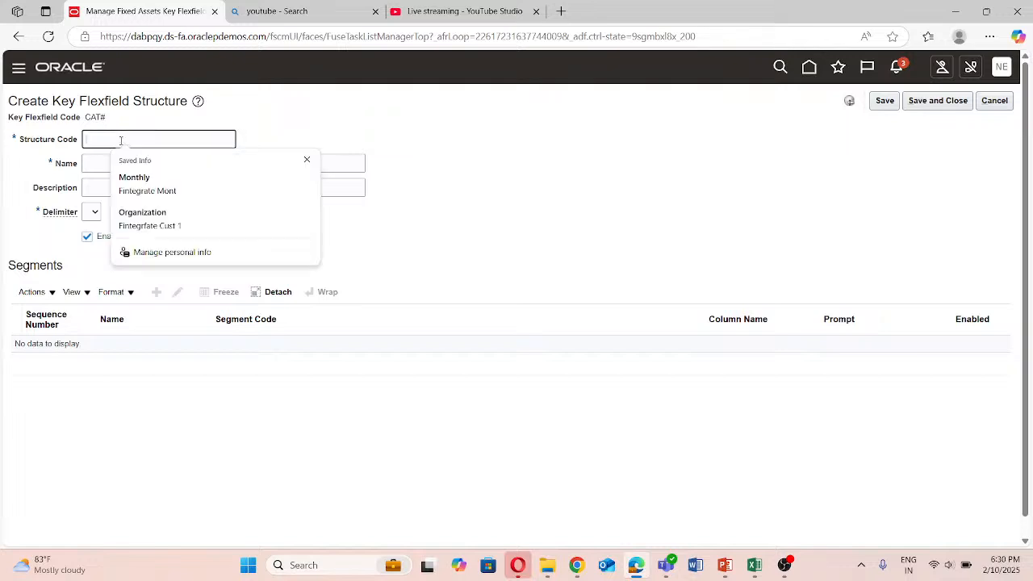
{"action": "type", "text": "Next G"}
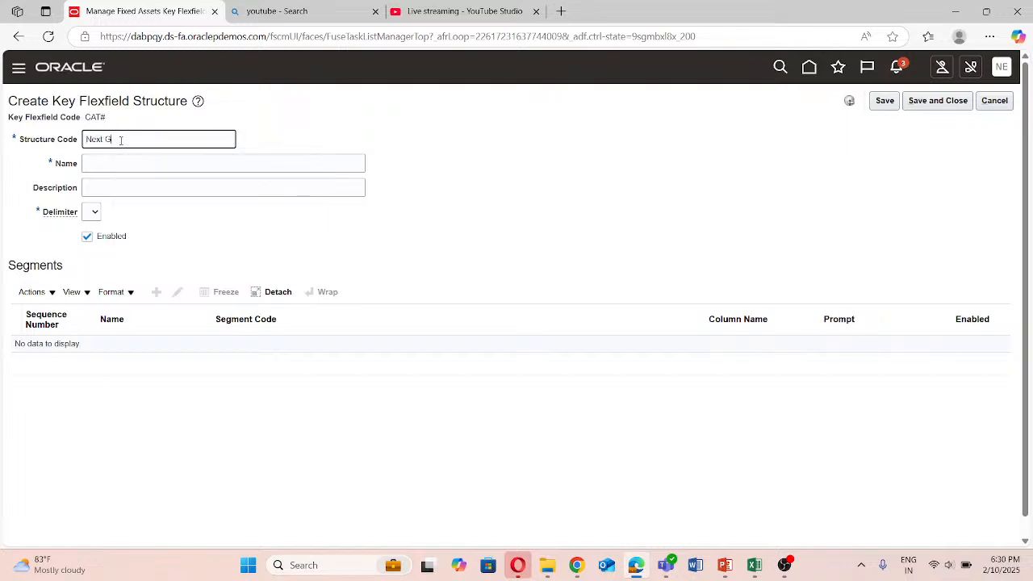
{"action": "type", "text": "en Category Flexfield"}
{"action": "left_click", "coordinate": [121, 140]}
{"action": "triple_click", "coordinate": [197, 137]}
{"action": "key", "text": "ctrl+c"}
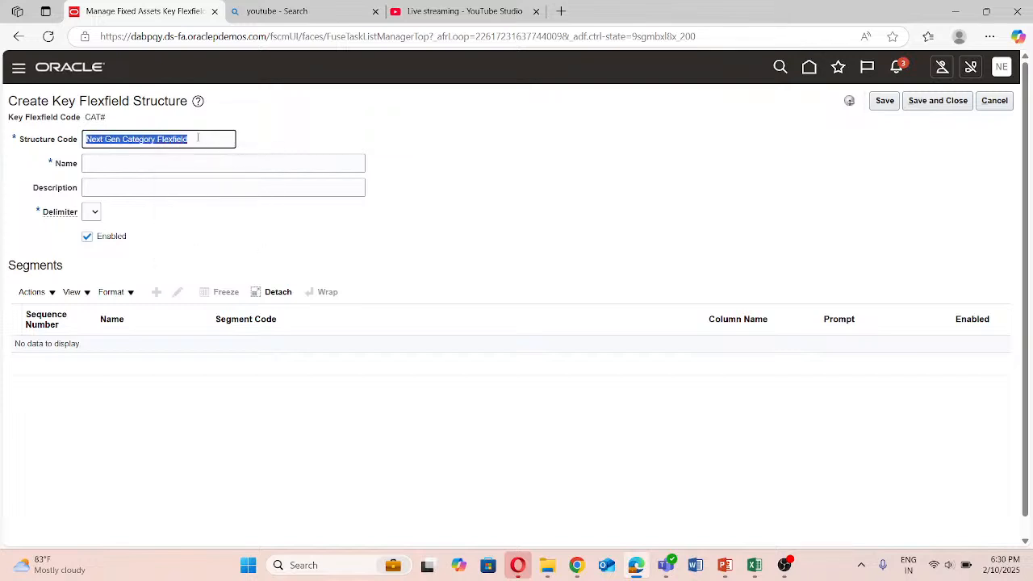
{"action": "left_click", "coordinate": [167, 164]}
{"action": "key", "text": "ctrl+v"}
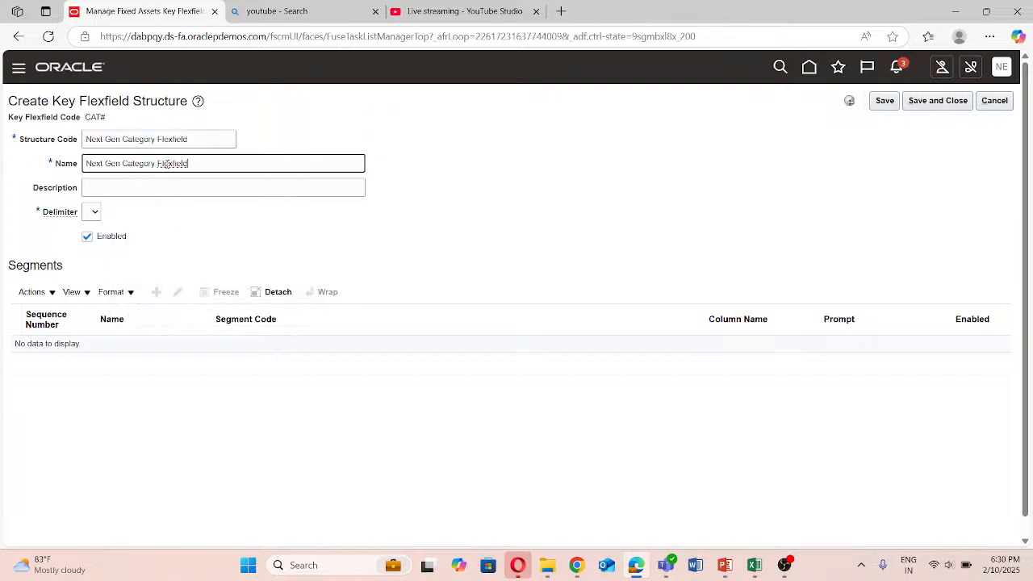
{"action": "left_click", "coordinate": [159, 186]}
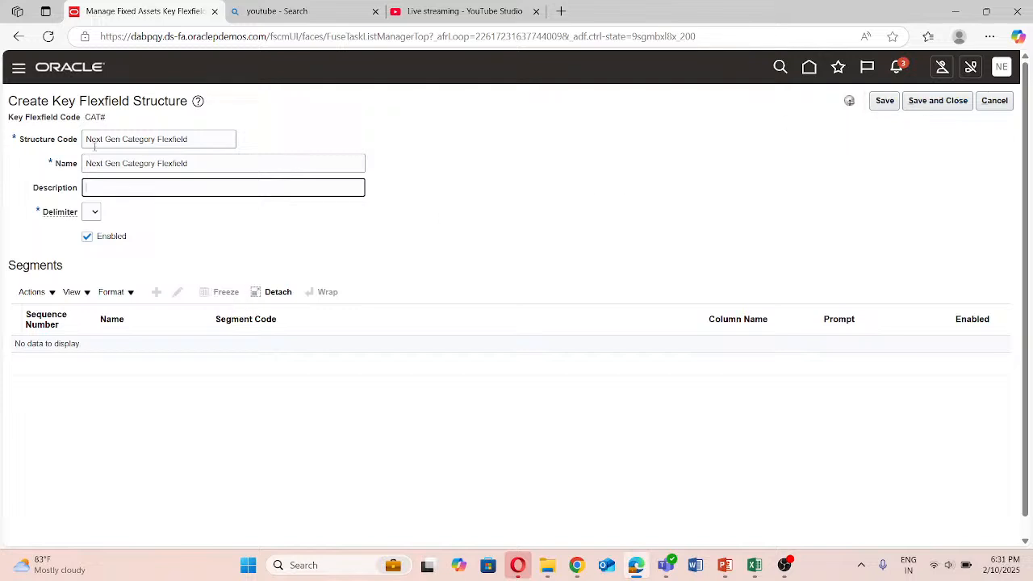
{"action": "left_click", "coordinate": [206, 138]}
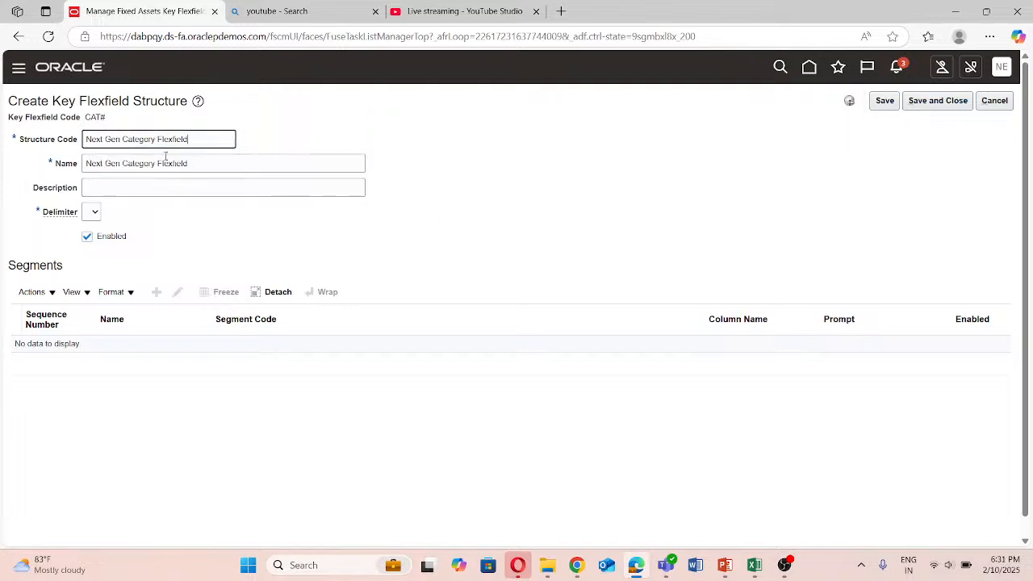
Set the new category structure's delimiter to a hyphen and try to save the structure.
{"action": "left_click", "coordinate": [883, 101]}
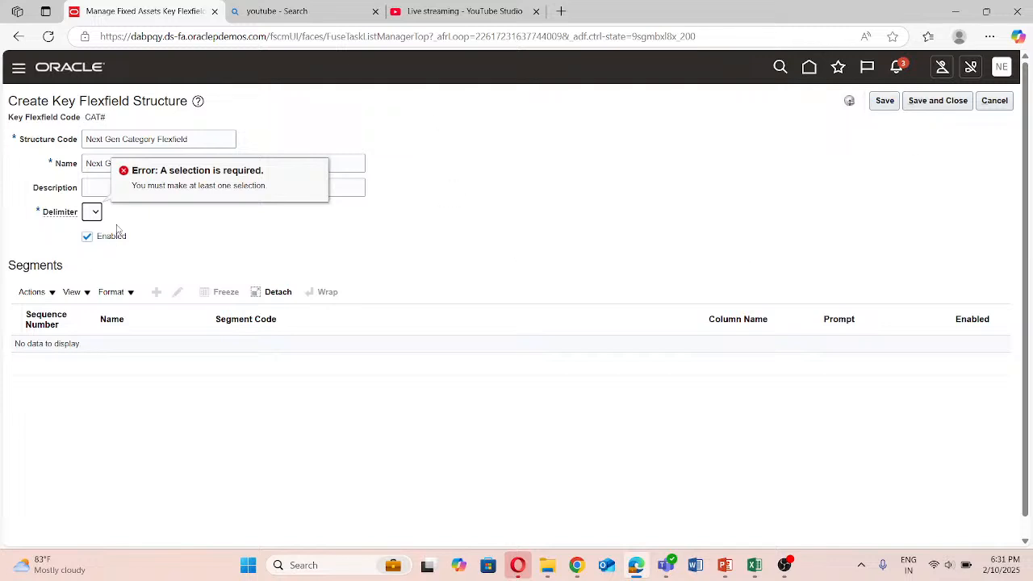
{"action": "left_click", "coordinate": [91, 211]}
{"action": "left_click", "coordinate": [87, 294]}
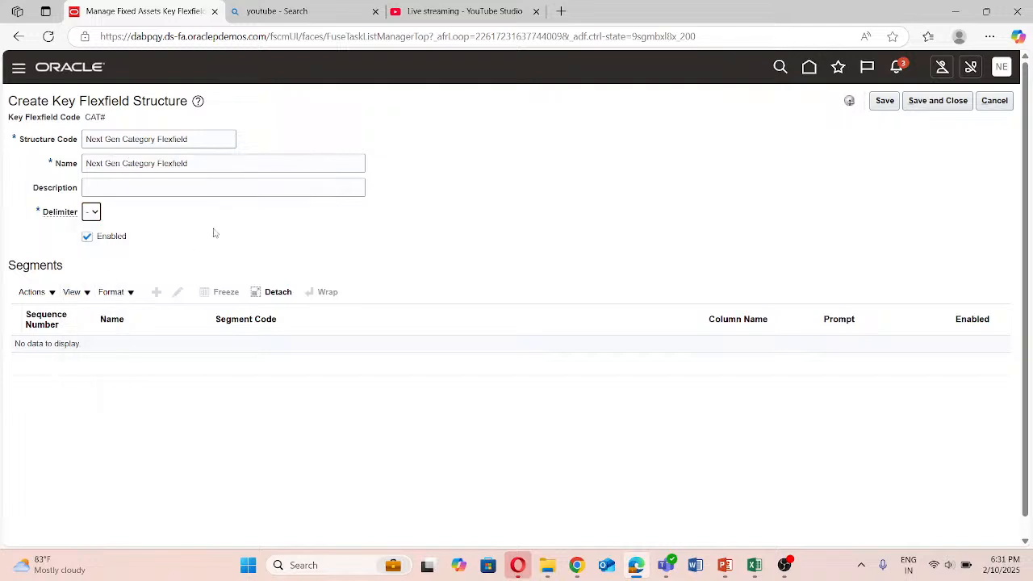
{"action": "left_click", "coordinate": [886, 106]}
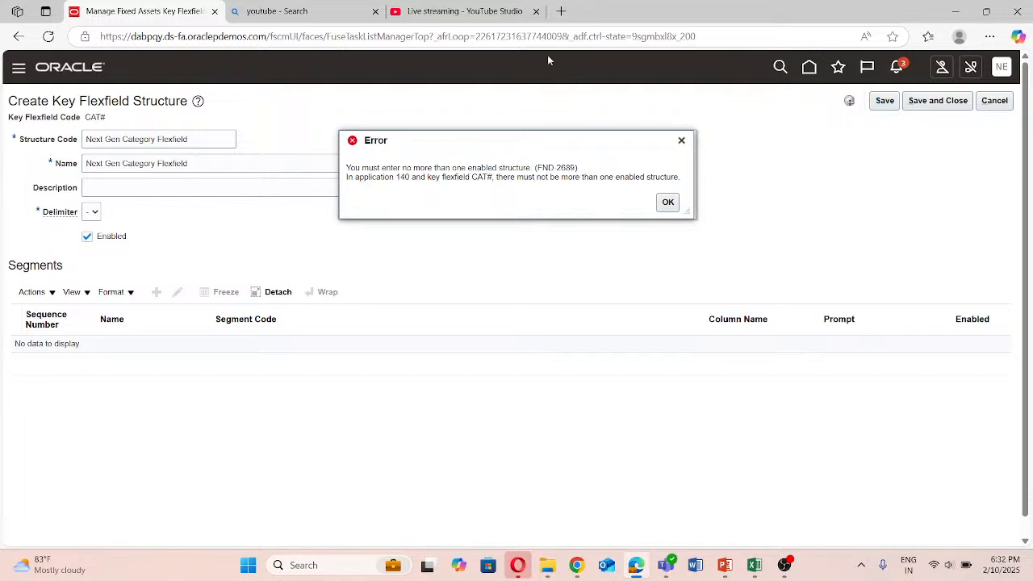
Change the structure's delimiter to a period and try to save it again.
{"action": "left_click", "coordinate": [87, 212]}
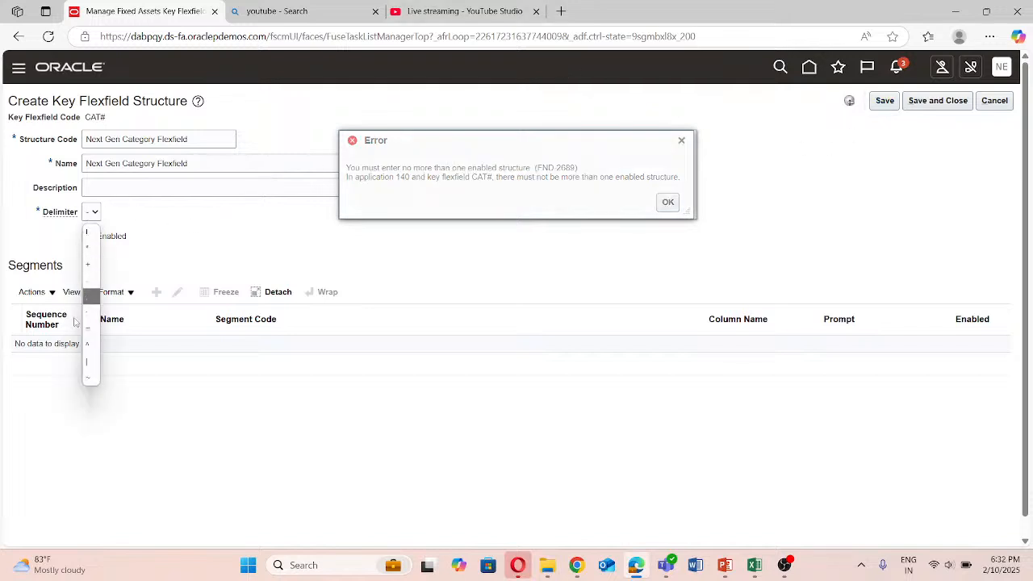
{"action": "left_click", "coordinate": [90, 295]}
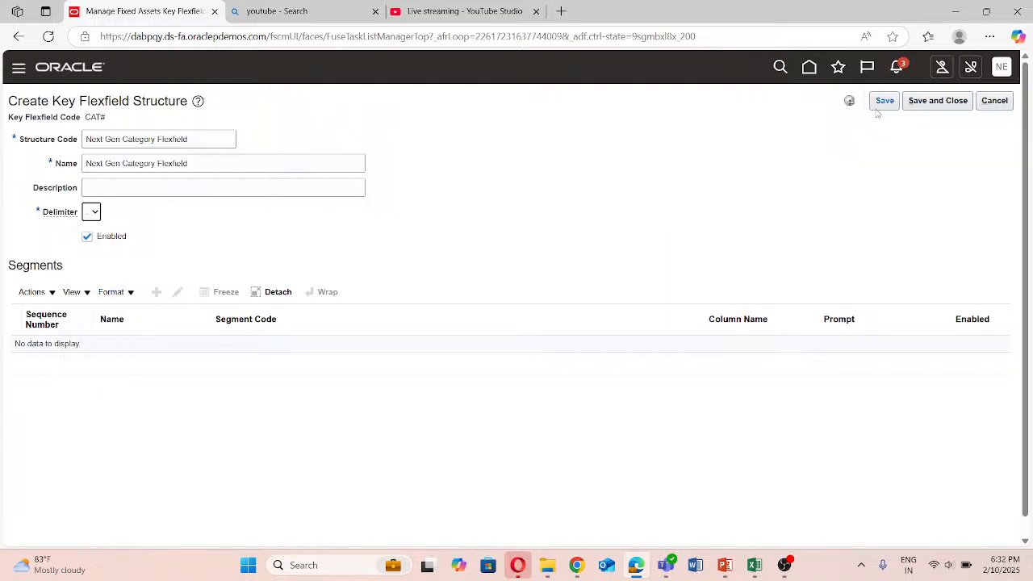
{"action": "left_click", "coordinate": [880, 103]}
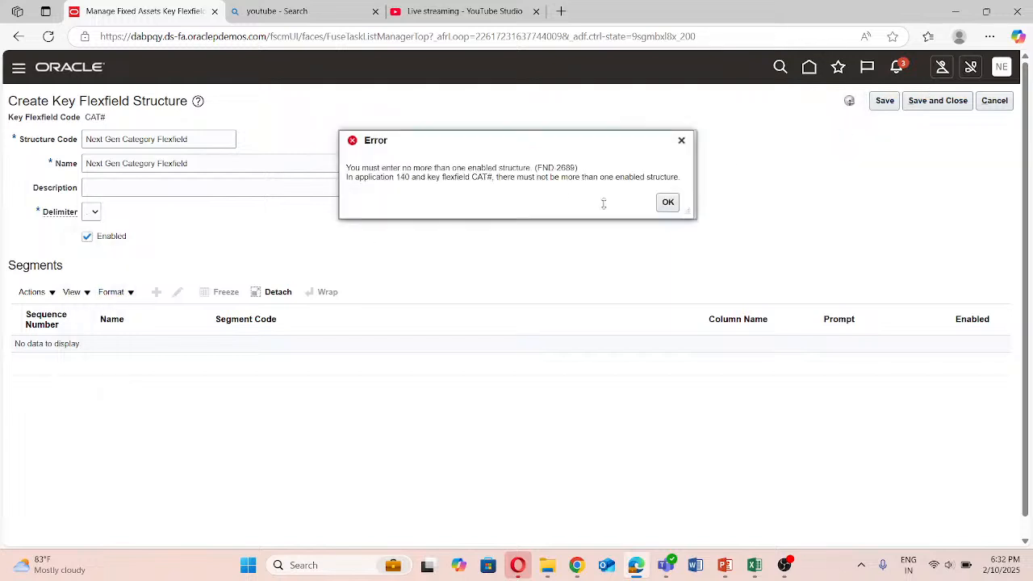
{"action": "left_click", "coordinate": [668, 203]}
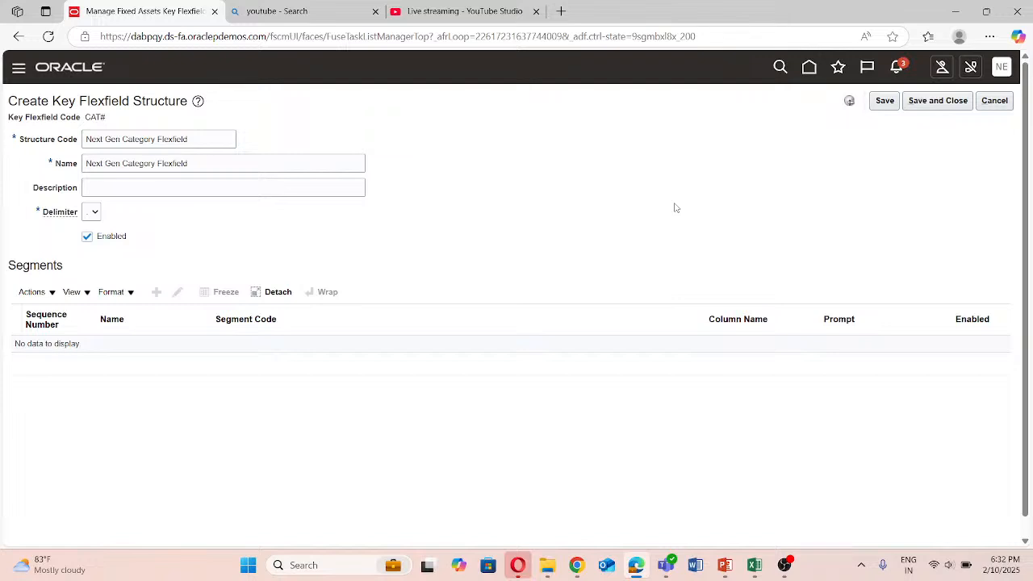
Set the structure's description to Next Gen Category Flexfield, the same as its name, and try to save it.
{"action": "triple_click", "coordinate": [231, 159]}
{"action": "key", "text": "ctrl+c"}
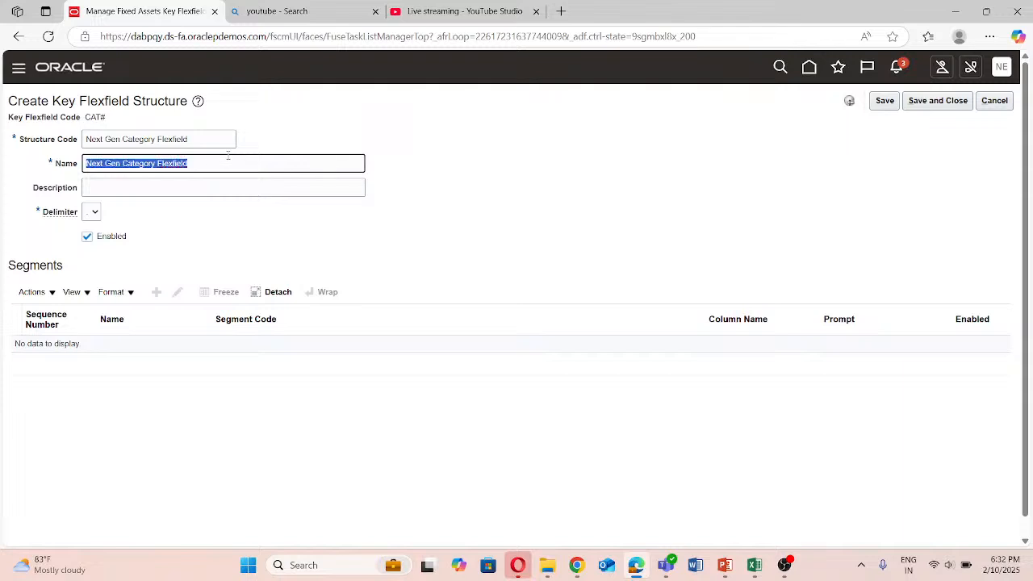
{"action": "left_click", "coordinate": [152, 179]}
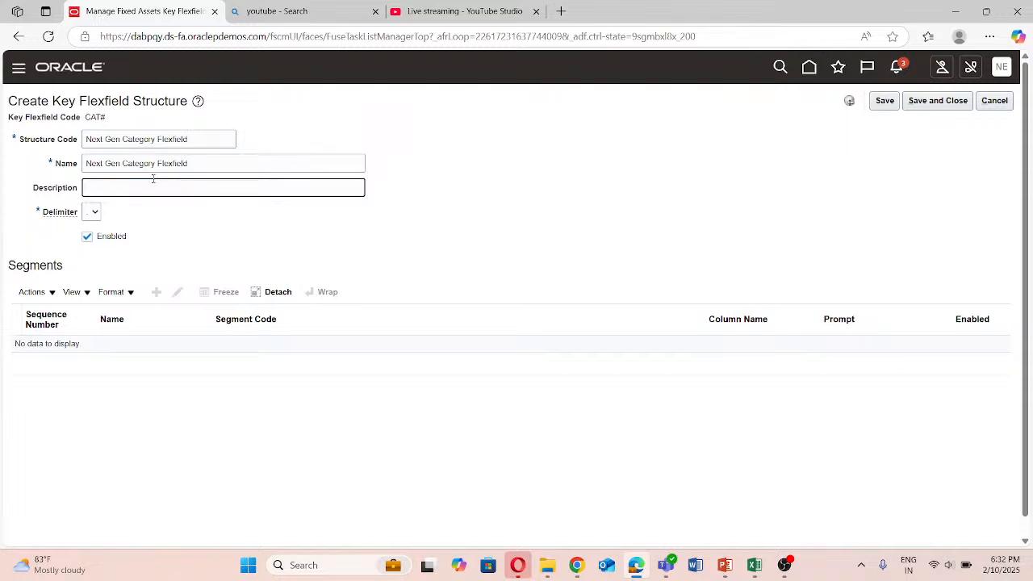
{"action": "key", "text": "ctrl+v"}
{"action": "left_click", "coordinate": [357, 227]}
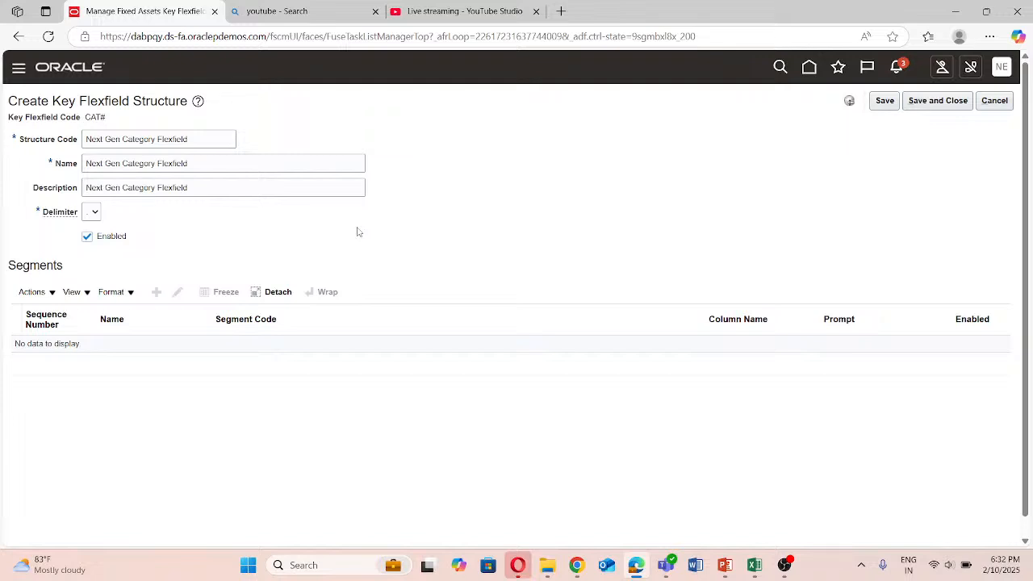
{"action": "left_click", "coordinate": [884, 100]}
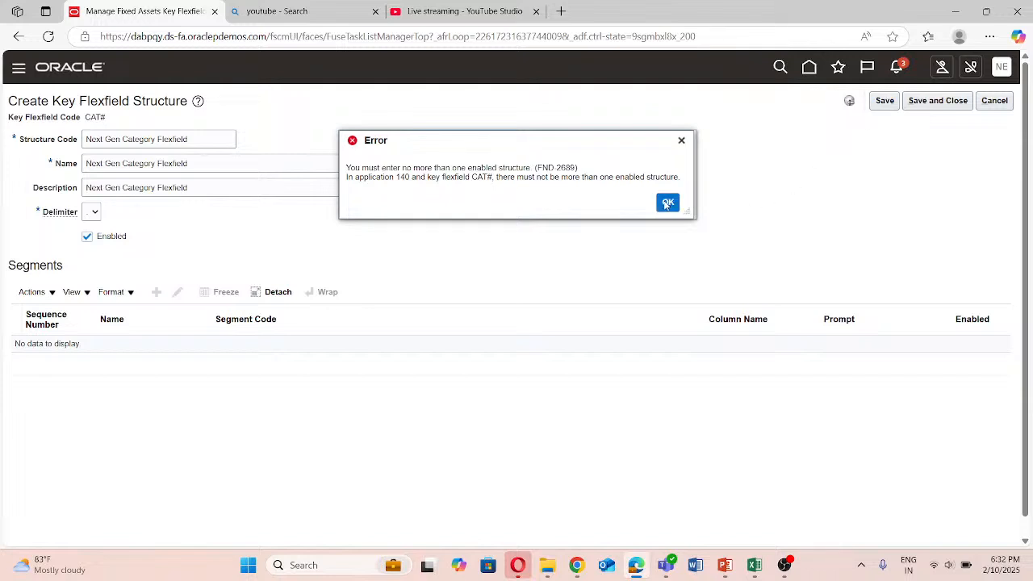
{"action": "left_click", "coordinate": [667, 203]}
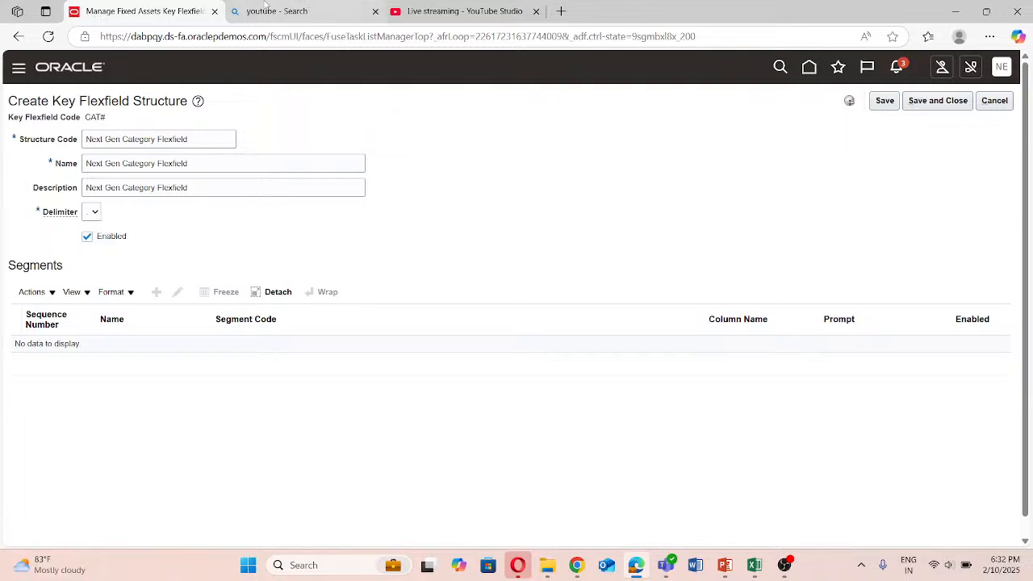
Switch the delimiter back to a hyphen and retry saving the enabled category structure.
{"action": "left_click", "coordinate": [94, 212]}
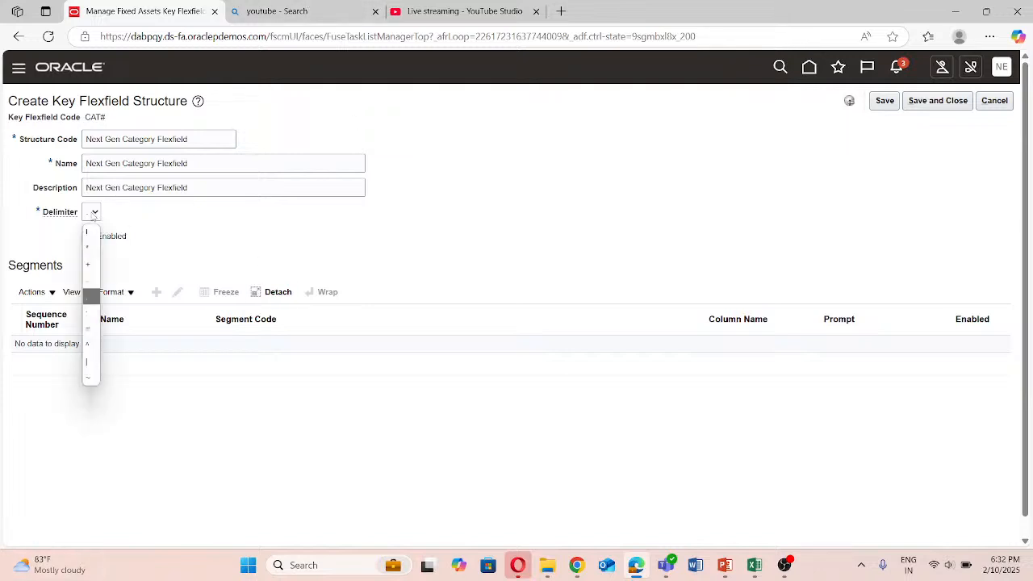
{"action": "left_click", "coordinate": [89, 264]}
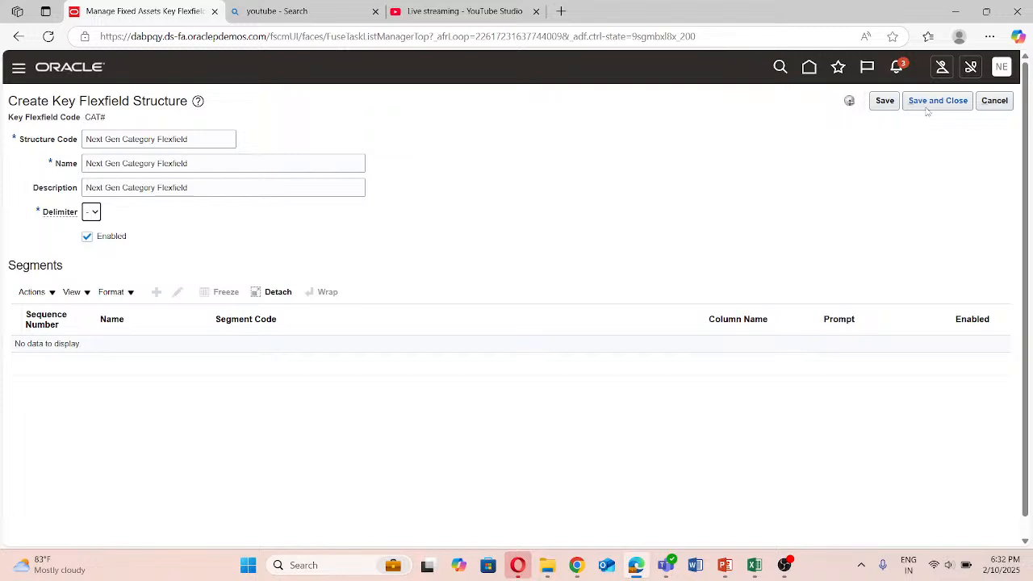
{"action": "left_click", "coordinate": [885, 102]}
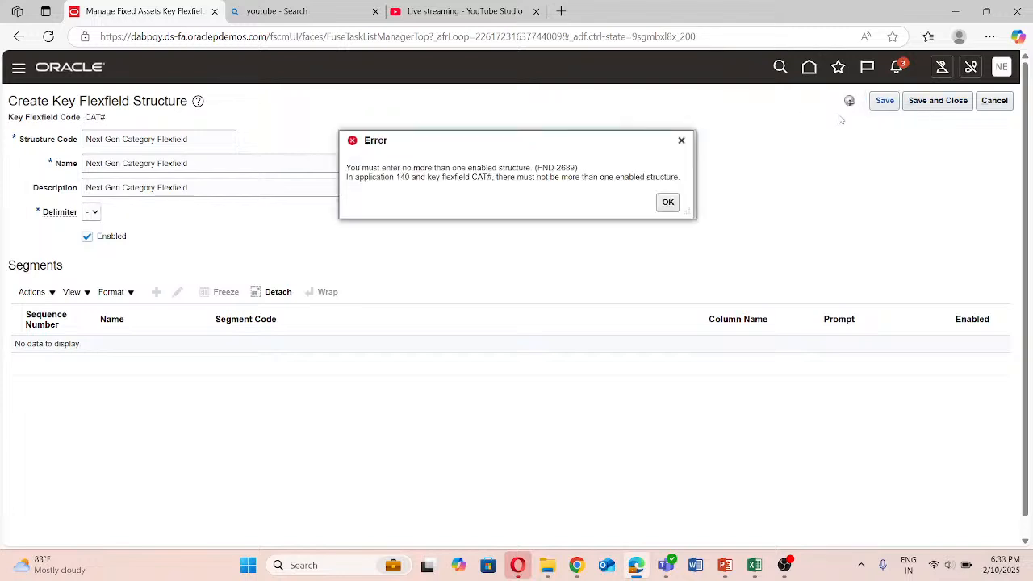
{"action": "left_click", "coordinate": [665, 201]}
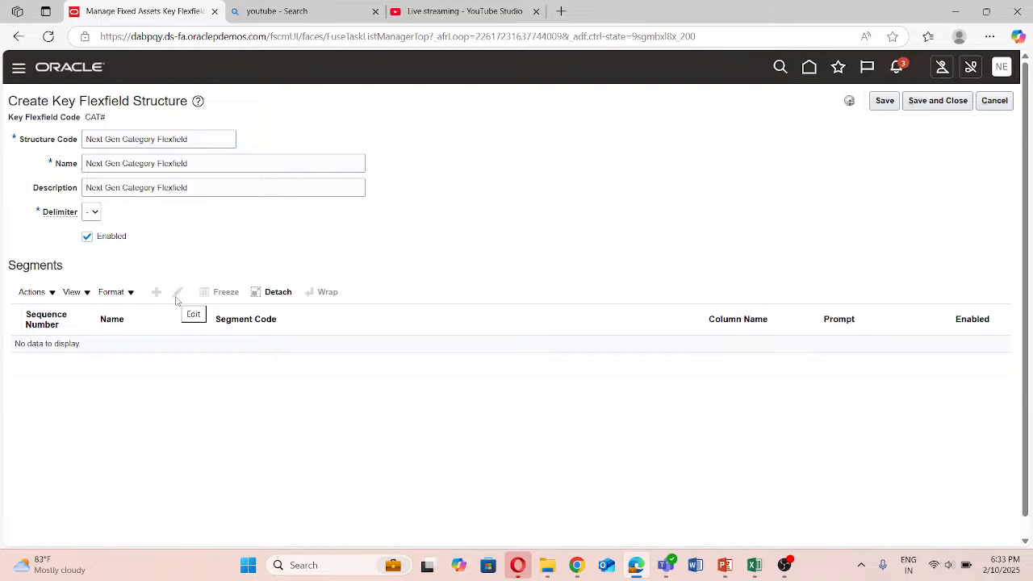
Choose a different delimiter for the Next Gen Category Flexfield structure and attempt another save.
{"action": "left_click", "coordinate": [93, 212]}
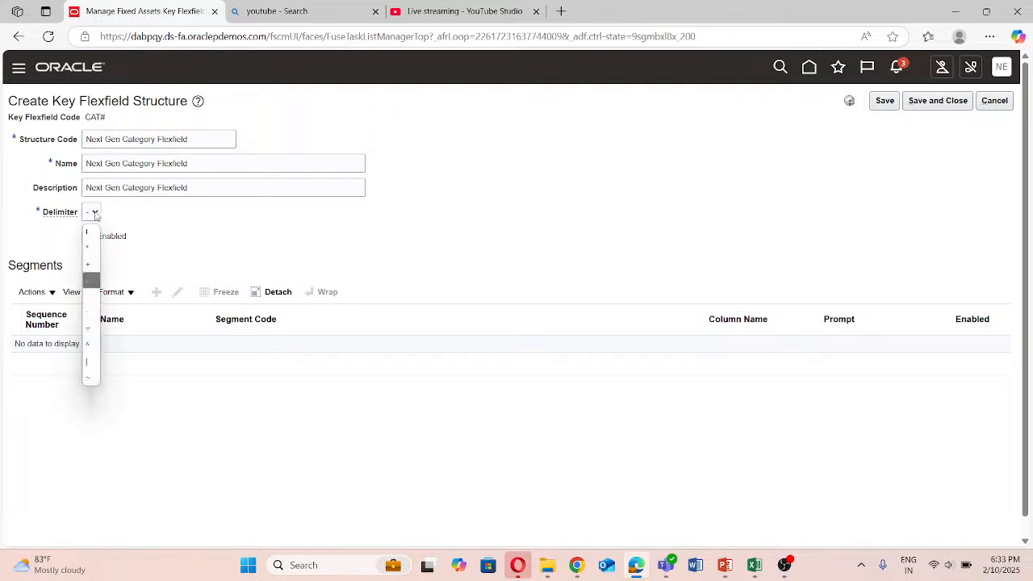
{"action": "left_click", "coordinate": [95, 320]}
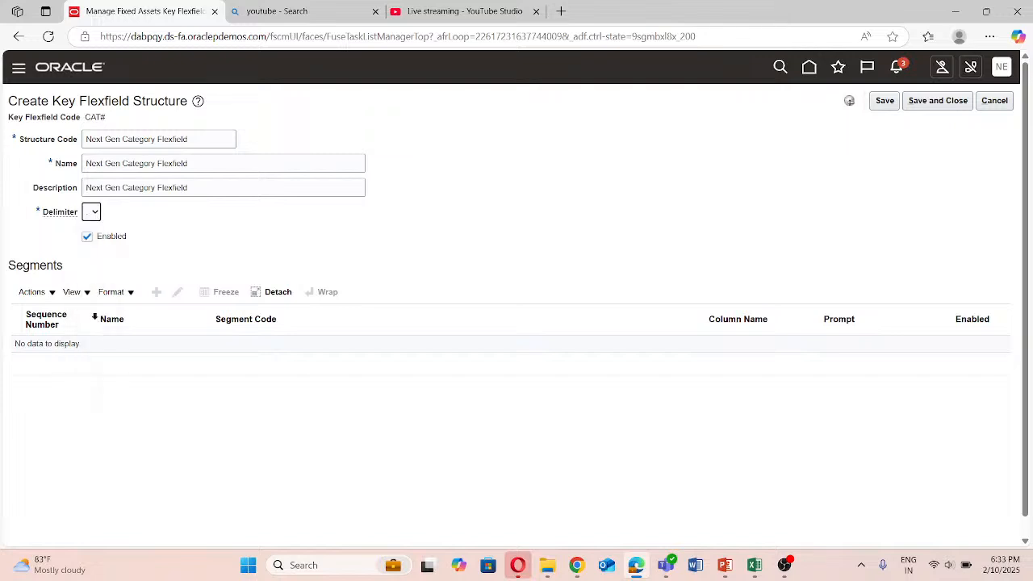
{"action": "left_click", "coordinate": [885, 101]}
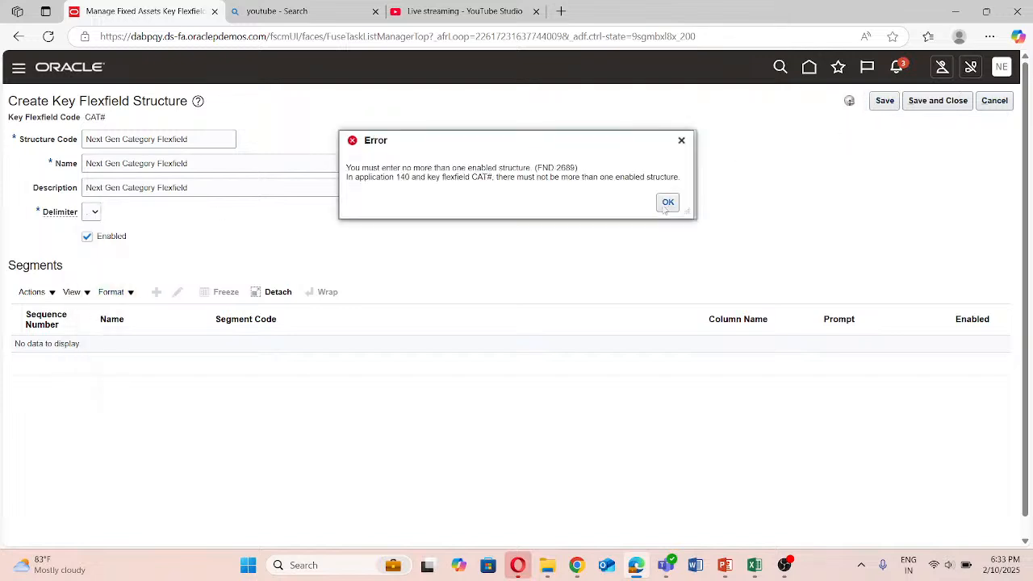
{"action": "left_click", "coordinate": [668, 204]}
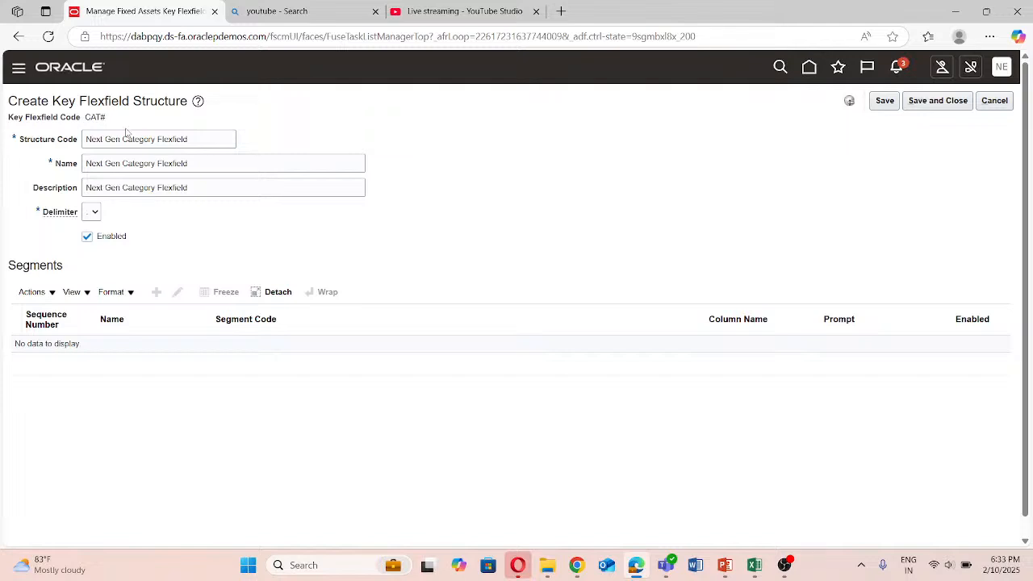
Discard the unsaved Next Gen Category Flexfield structure and start creating another structure for the CAT# key flexfield.
{"action": "left_click", "coordinate": [993, 101]}
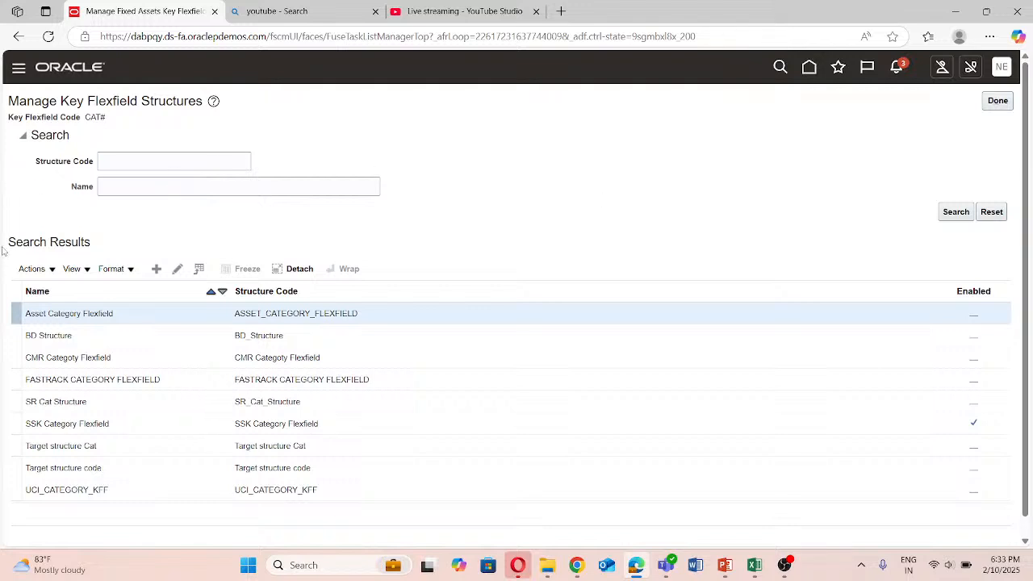
{"action": "left_click", "coordinate": [200, 267]}
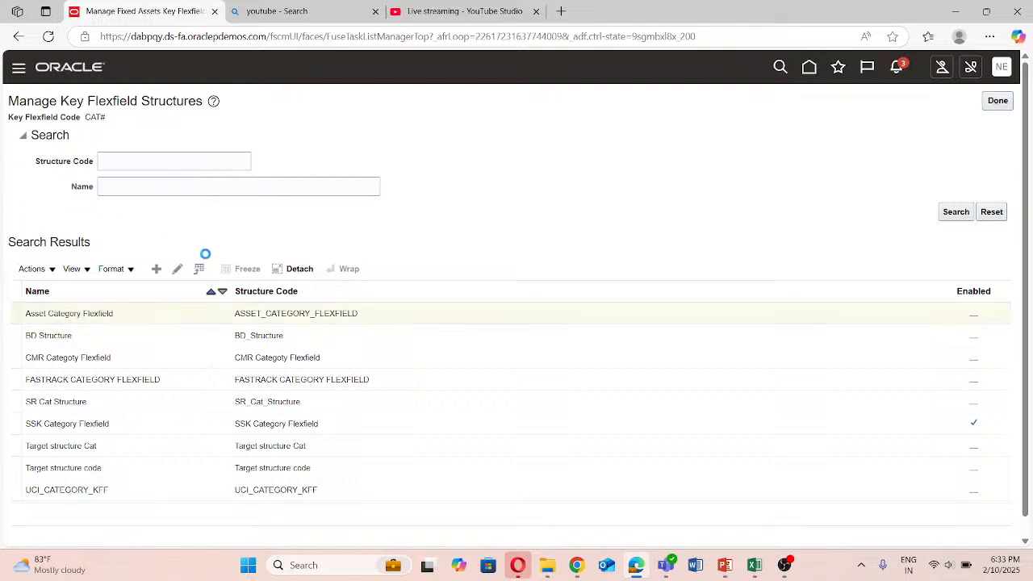
{"action": "left_click", "coordinate": [157, 269]}
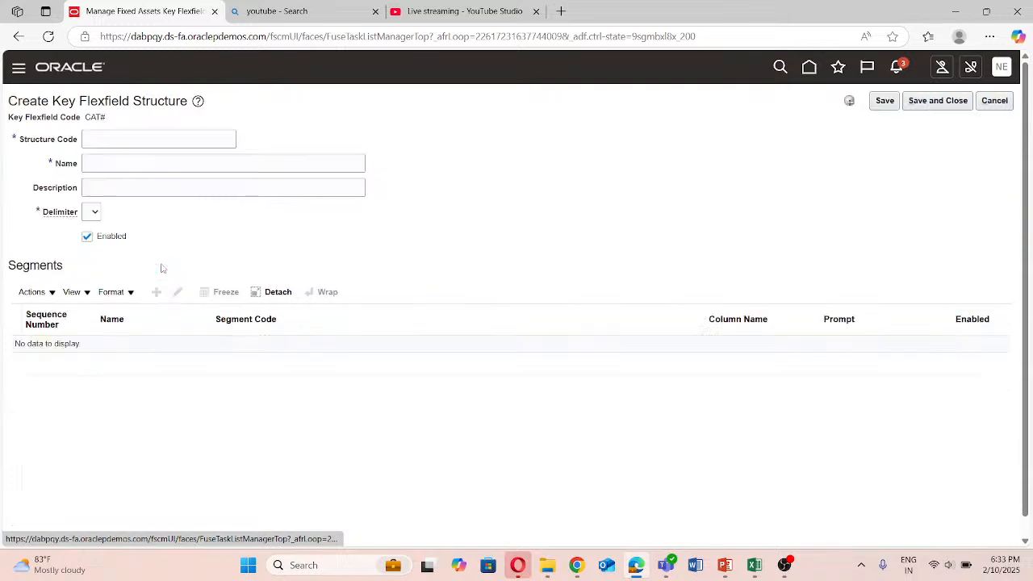
Enter Next Gen Flexfield as the structure code of the new key flexfield structure.
{"action": "left_click", "coordinate": [106, 141]}
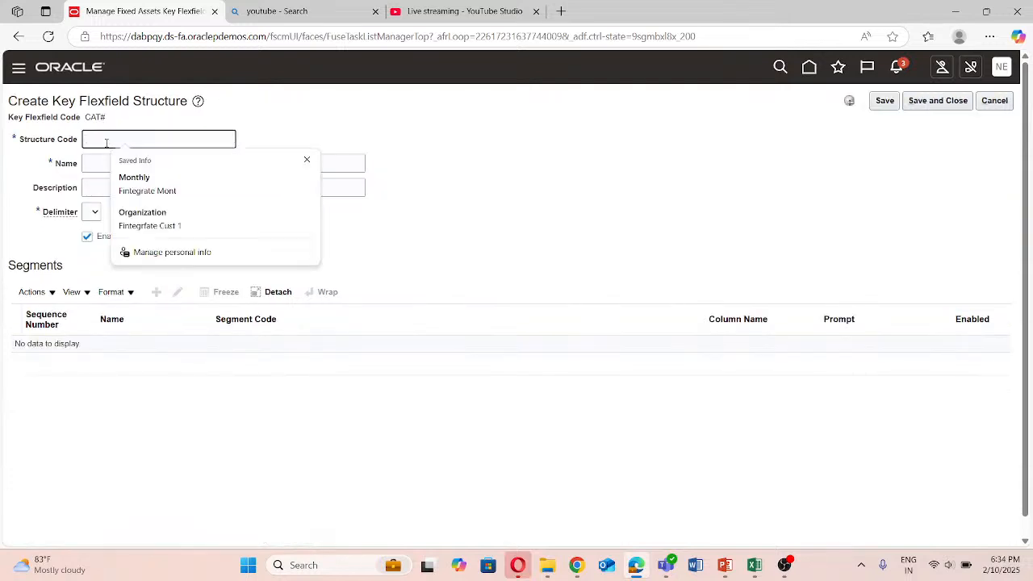
{"action": "left_click", "coordinate": [332, 108]}
{"action": "left_click", "coordinate": [179, 145]}
{"action": "type", "text": "Next"}
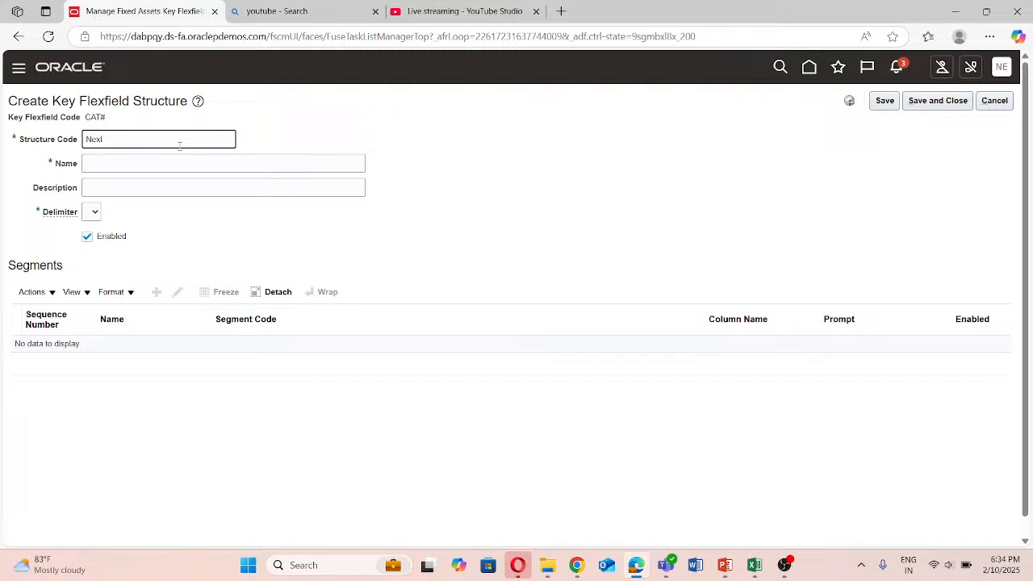
{"action": "type", "text": " gen"}
{"action": "key", "text": "BackSpace"}
{"action": "key", "text": "BackSpace"}
{"action": "type", "text": "Gen H"}
{"action": "type", "text": "lexfield"}
{"action": "left_click", "coordinate": [151, 139]}
Set both the name and the description of the structure to Next Gen Flexfield.
{"action": "left_click", "coordinate": [141, 161]}
{"action": "type", "text": "N"}
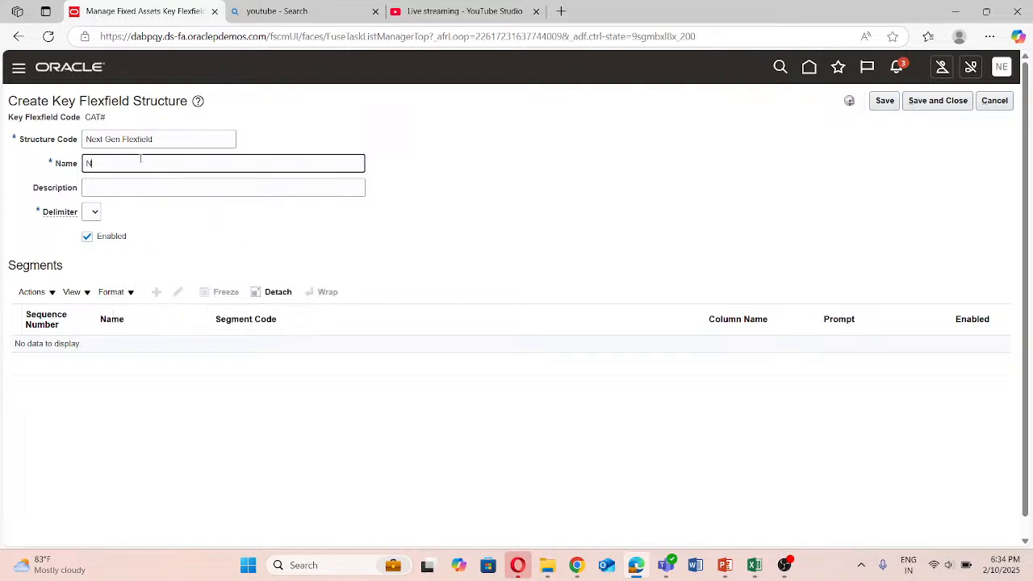
{"action": "type", "text": "ext Gen Flexfield"}
{"action": "left_click", "coordinate": [139, 188]}
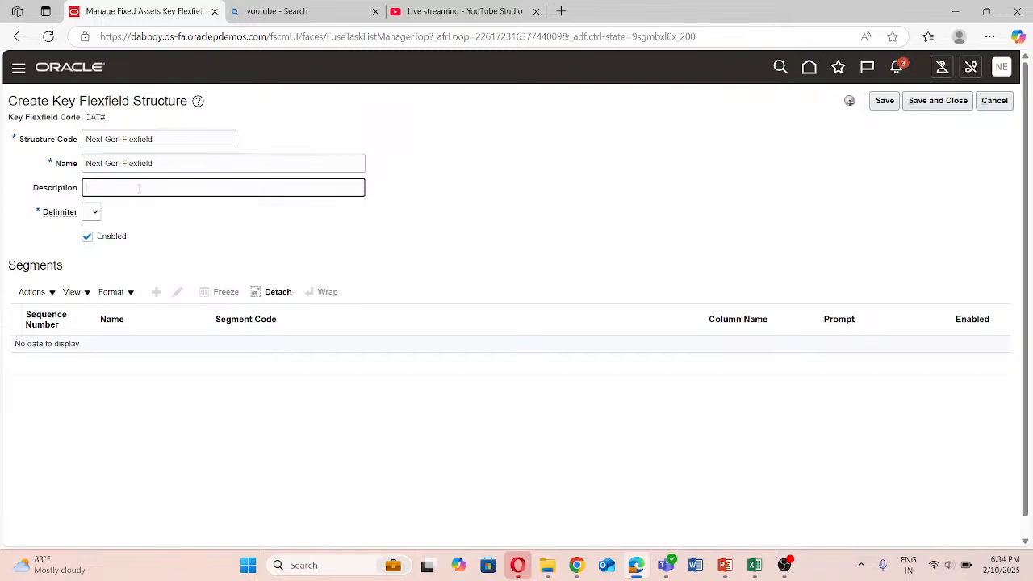
{"action": "left_click", "coordinate": [166, 159]}
{"action": "key", "text": "ctrl+a"}
{"action": "key", "text": "ctrl+c"}
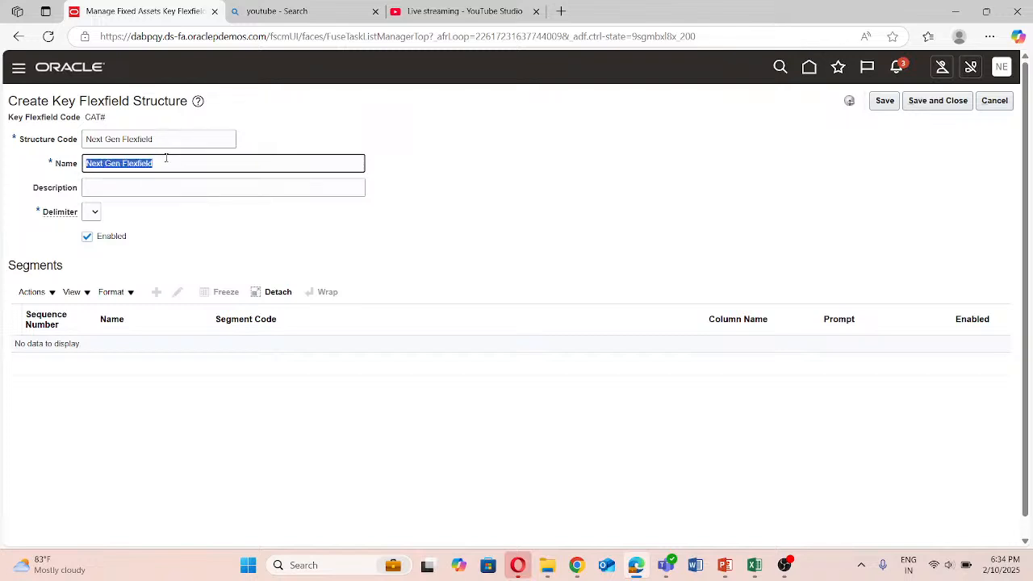
{"action": "left_click", "coordinate": [126, 178]}
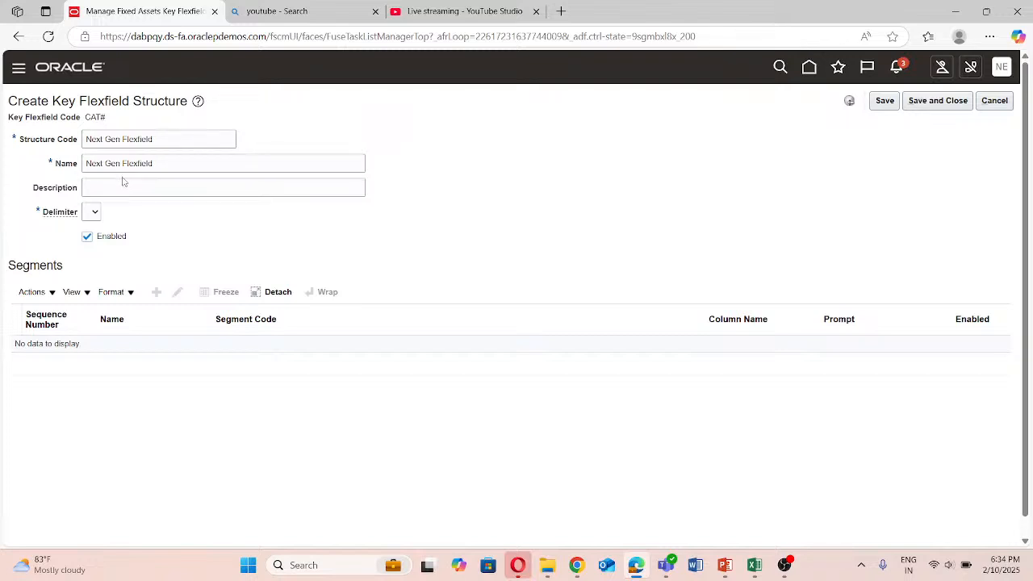
{"action": "left_click", "coordinate": [121, 186]}
{"action": "key", "text": "ctrl+v"}
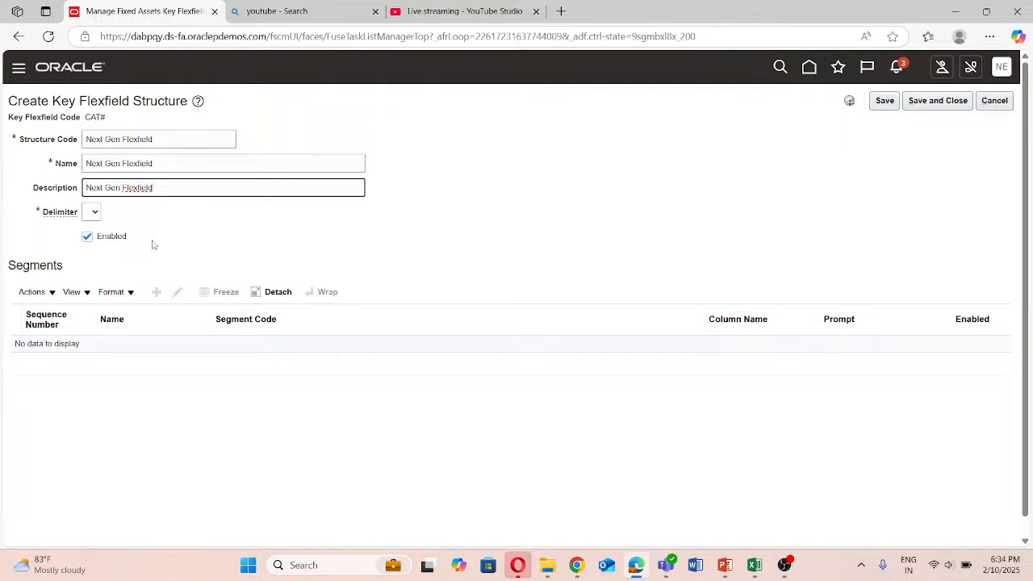
Choose a period as the delimiter, try to save the enabled Next Gen Flexfield structure, and cancel its creation.
{"action": "left_click", "coordinate": [93, 212]}
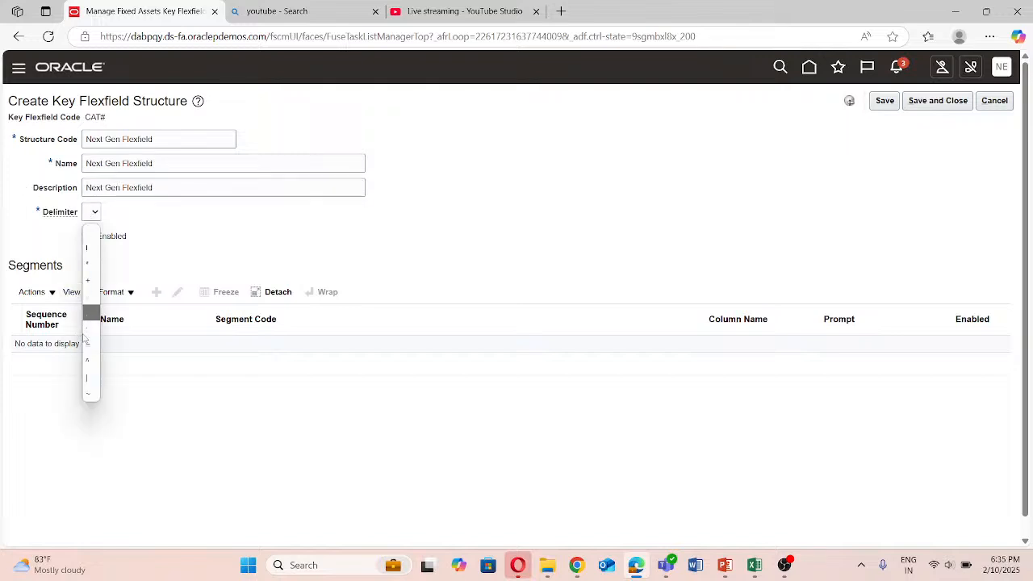
{"action": "left_click", "coordinate": [89, 328]}
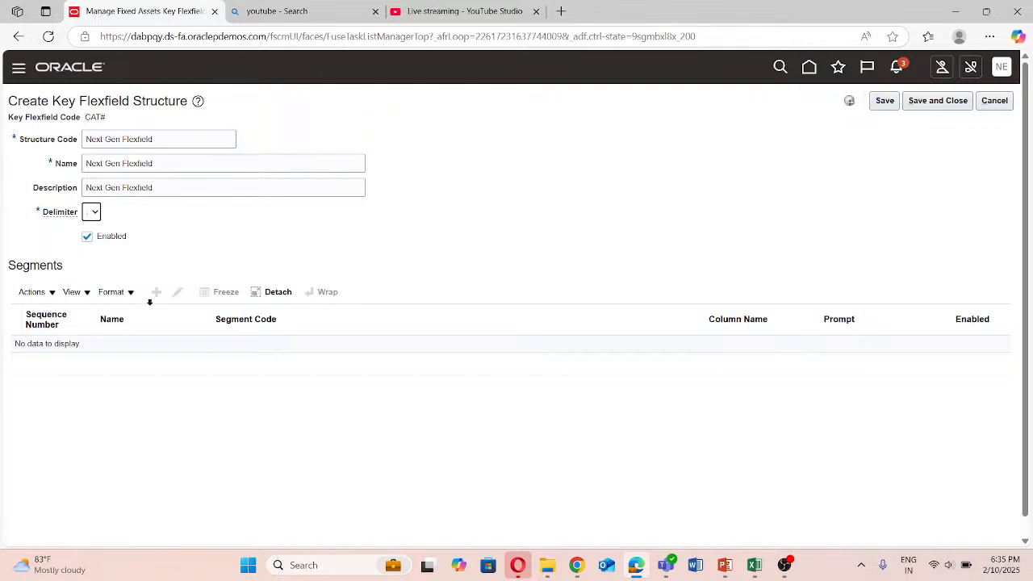
{"action": "left_click", "coordinate": [885, 100]}
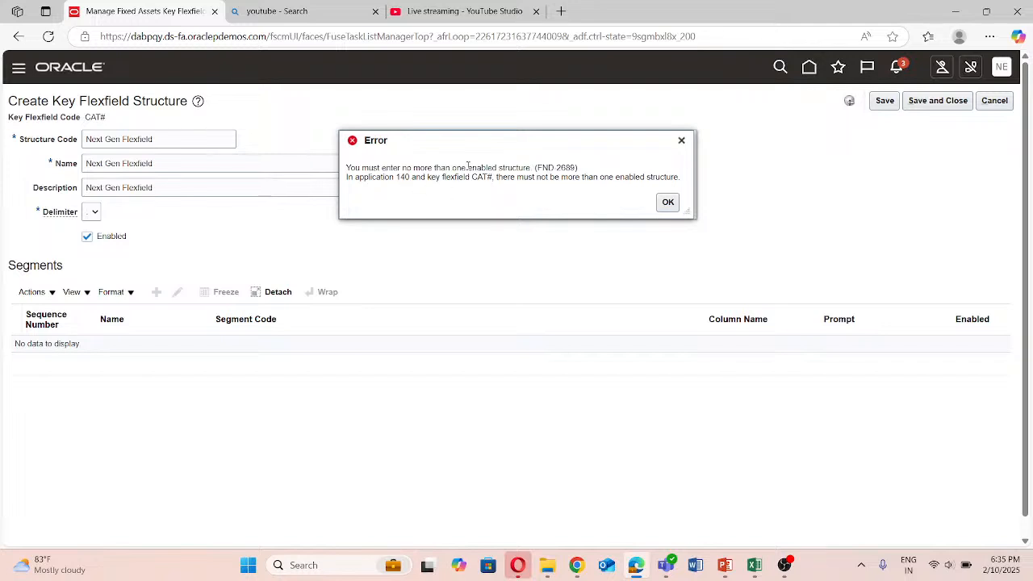
{"action": "left_click_drag", "start_coordinate": [468, 167], "coordinate": [498, 175]}
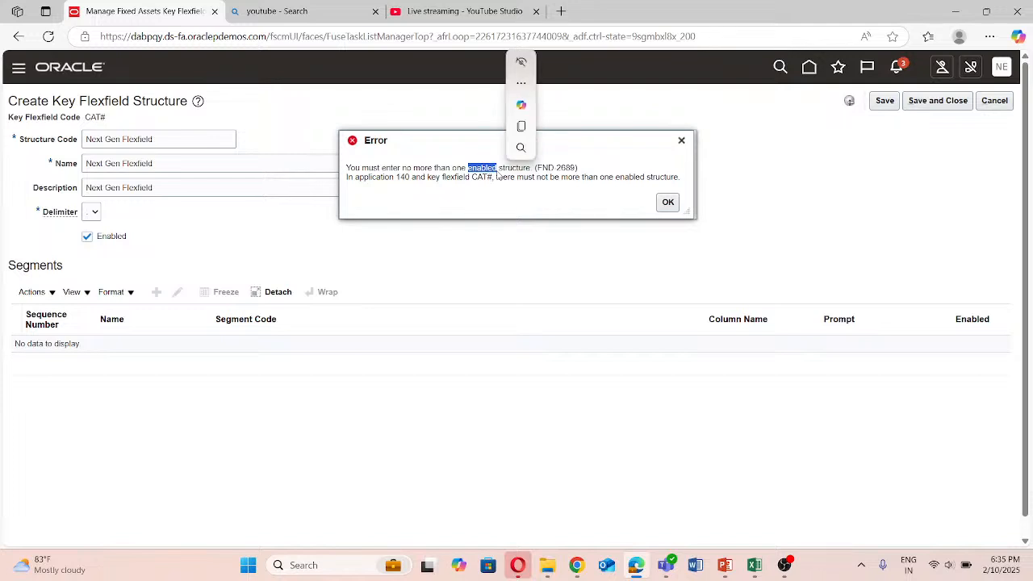
{"action": "left_click", "coordinate": [993, 100]}
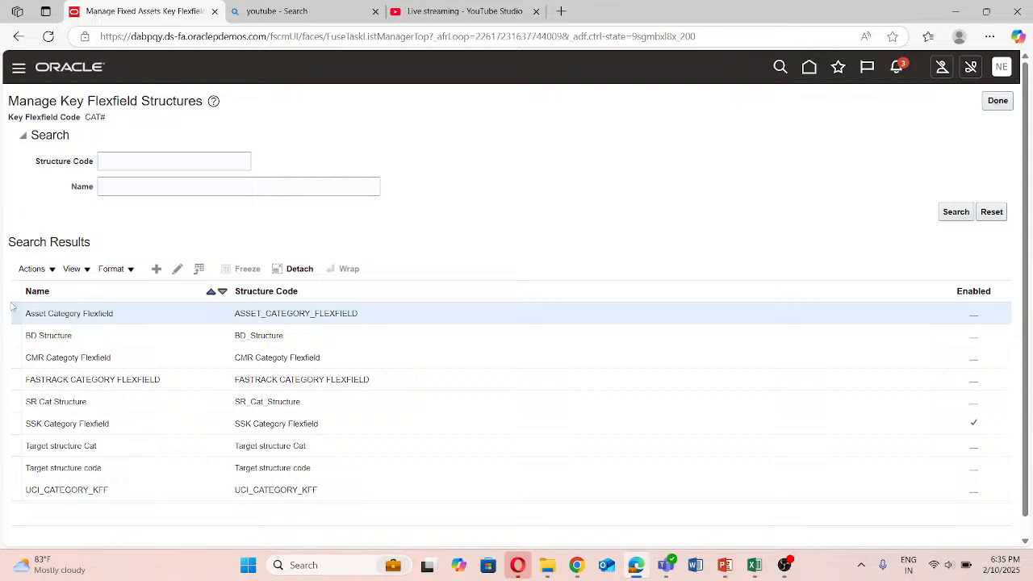
Try to enable and save the existing Asset Category Flexfield structure, disable it again, and save and close it.
{"action": "left_click", "coordinate": [177, 269]}
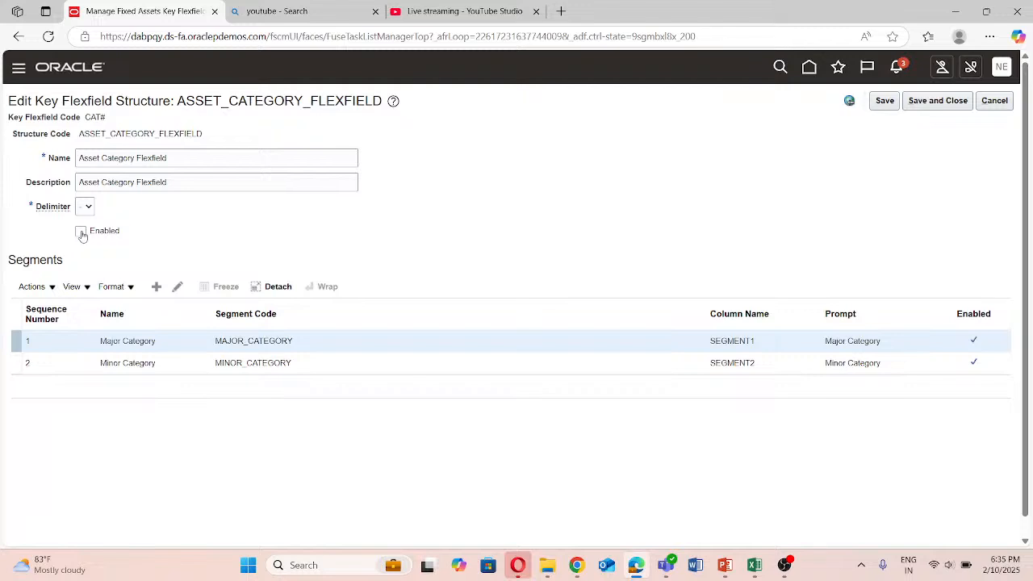
{"action": "left_click", "coordinate": [81, 232]}
{"action": "left_click", "coordinate": [884, 104]}
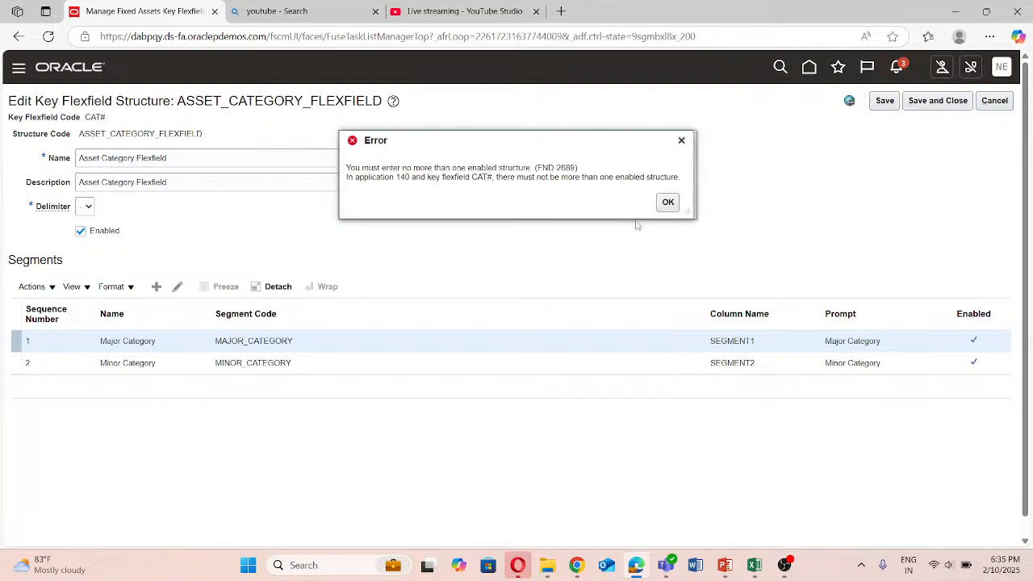
{"action": "left_click", "coordinate": [668, 202]}
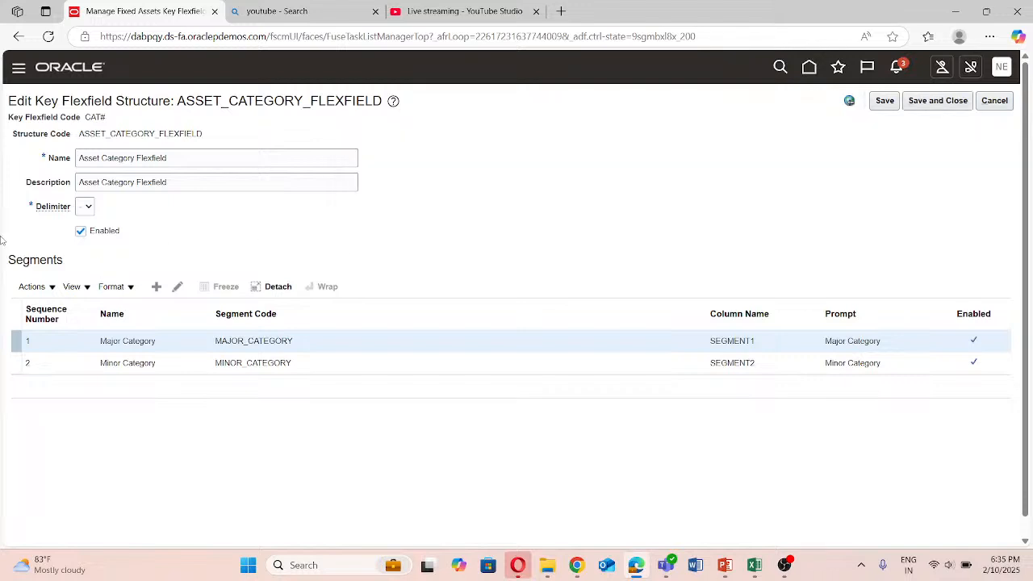
{"action": "left_click", "coordinate": [80, 232]}
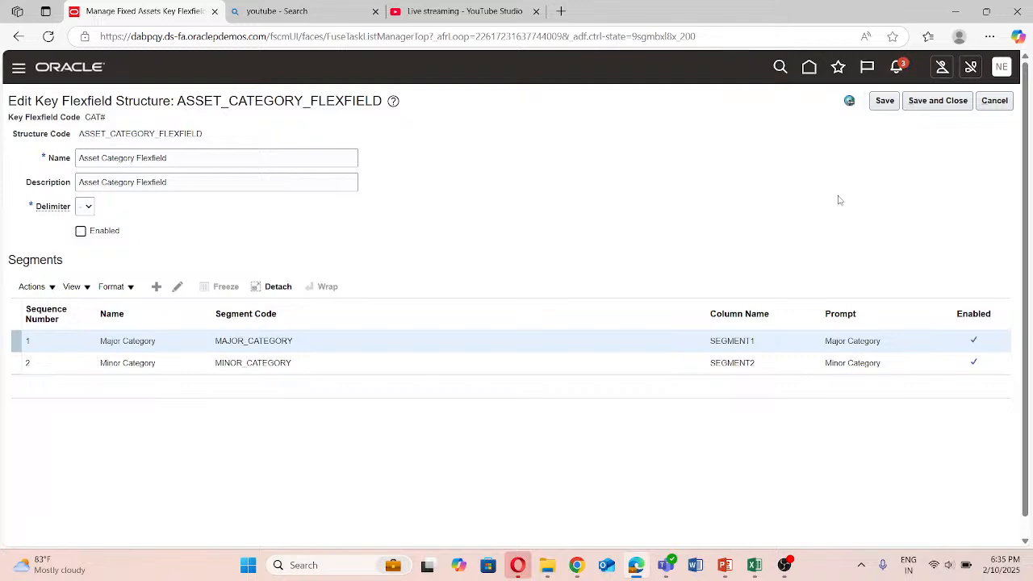
{"action": "left_click", "coordinate": [923, 96]}
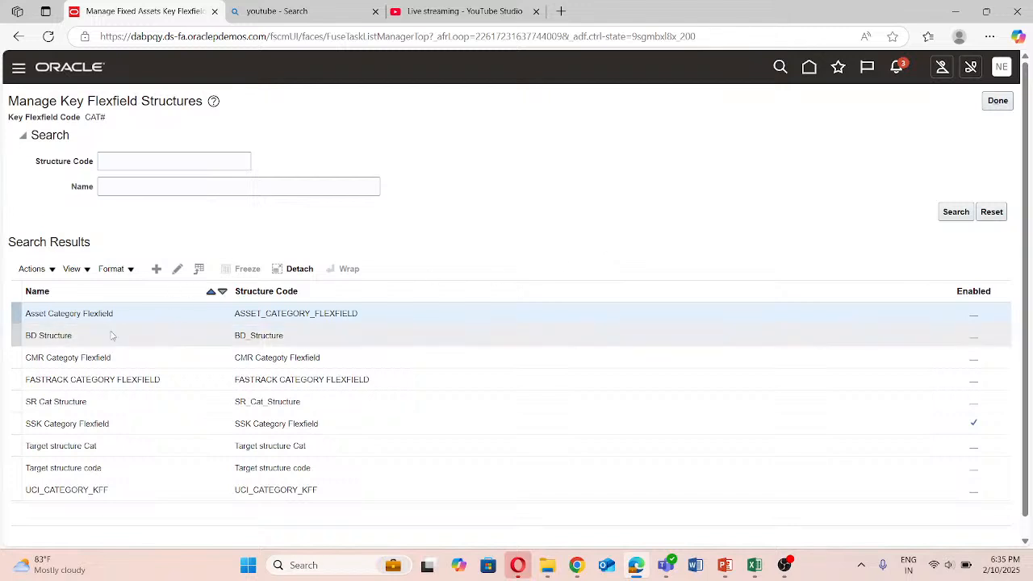
Start a new CAT# key flexfield structure with NextGen as both its structure code and name.
{"action": "scroll", "coordinate": [108, 334], "scroll_direction": "down", "scroll_amount": 1}
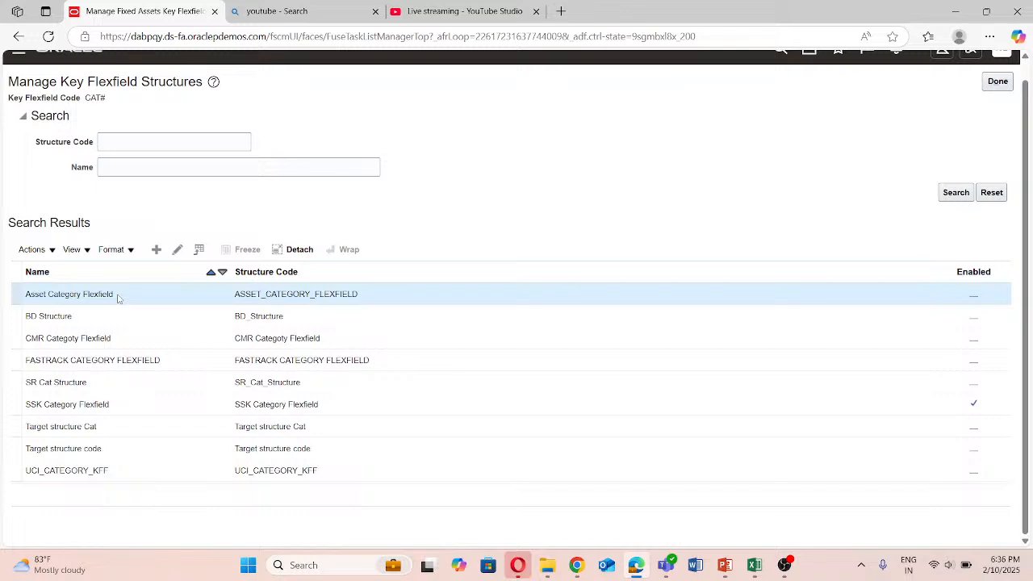
{"action": "left_click", "coordinate": [161, 251]}
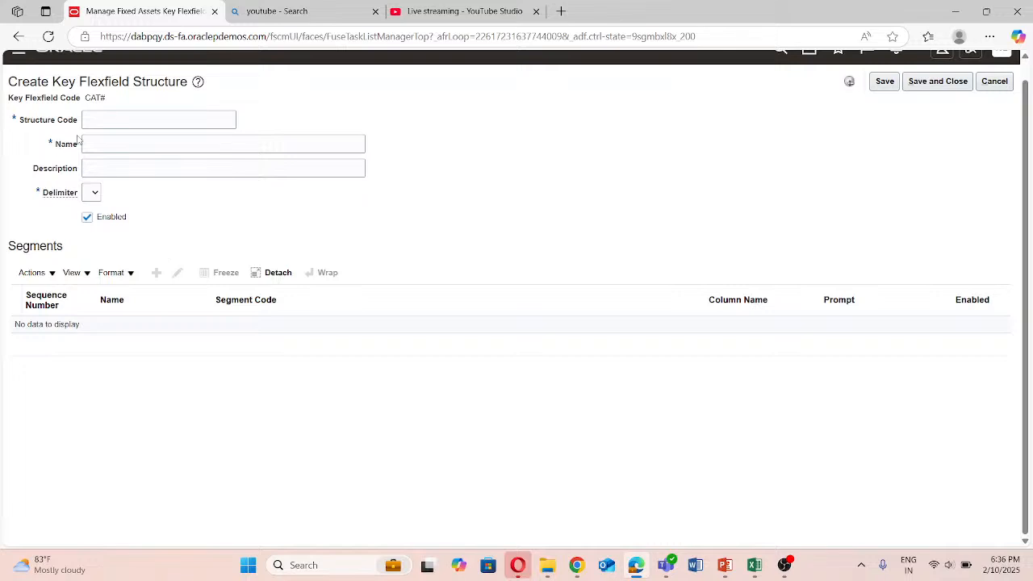
{"action": "left_click", "coordinate": [101, 118]}
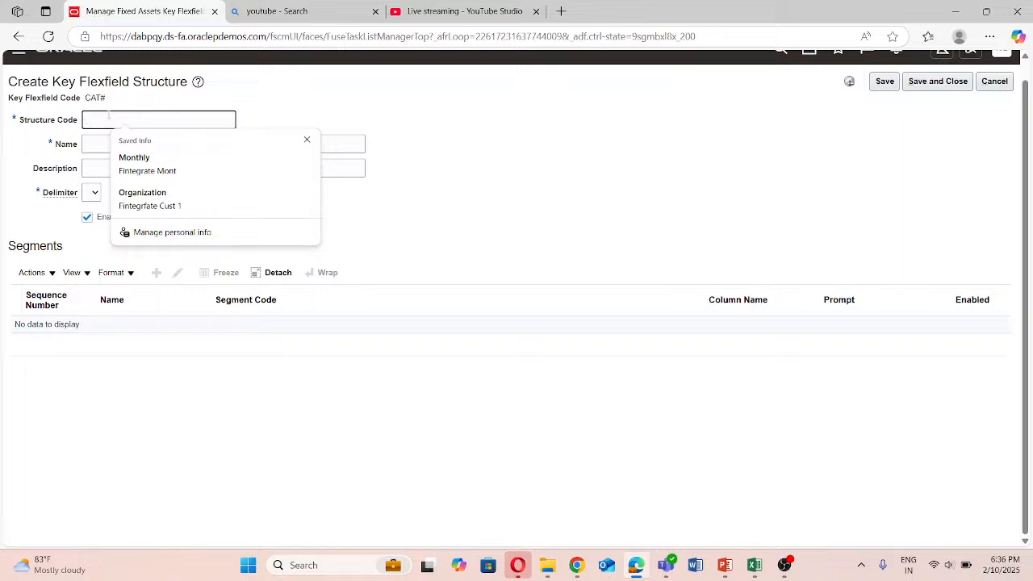
{"action": "type", "text": "Next"}
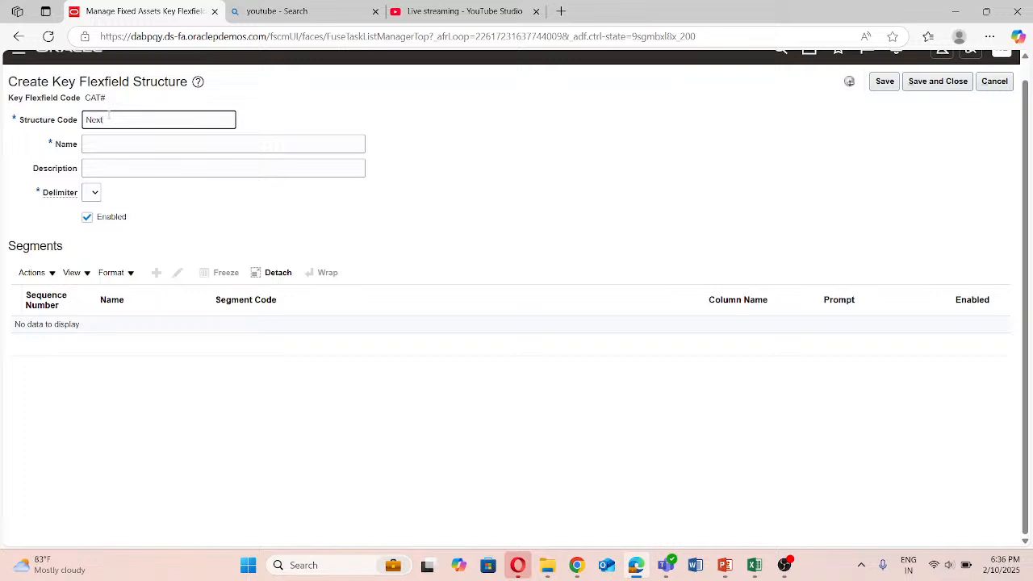
{"action": "type", "text": "Gen"}
{"action": "left_click", "coordinate": [147, 146]}
{"action": "type", "text": "N"}
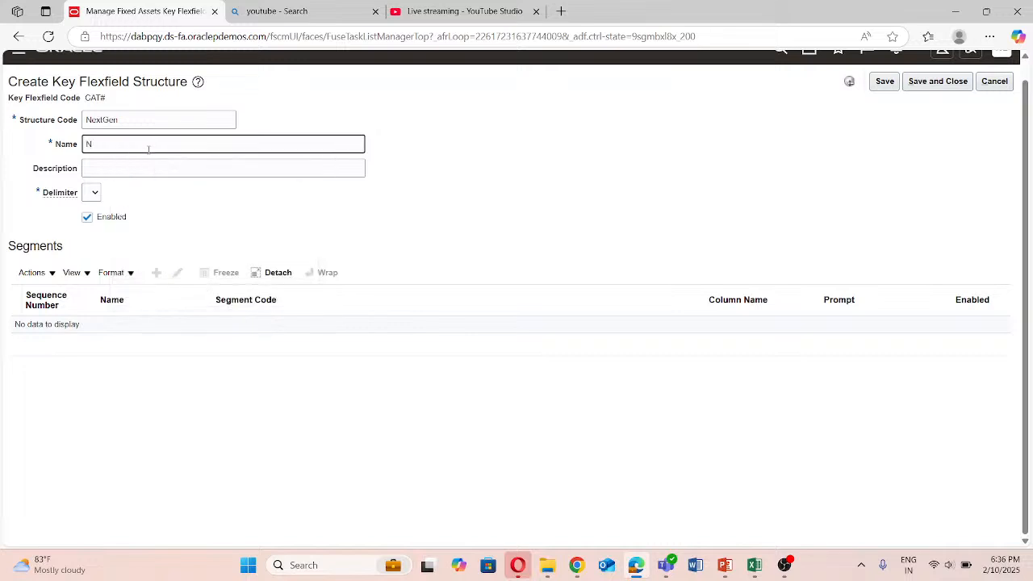
{"action": "type", "text": "extGen"}
Set the NextGen structure's delimiter to a hyphen, leave the structure disabled, and save it.
{"action": "left_click", "coordinate": [93, 193]}
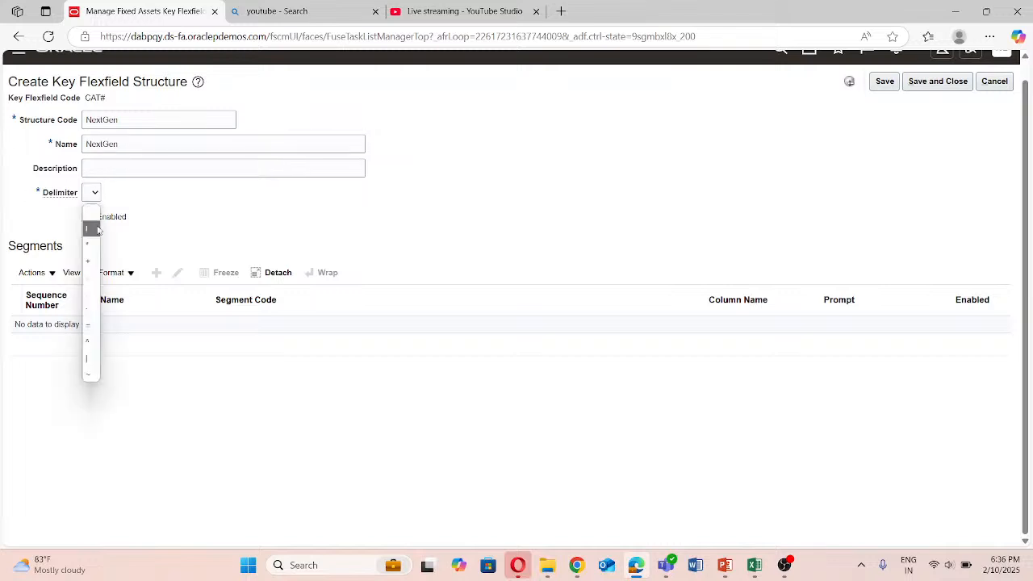
{"action": "left_click", "coordinate": [90, 276]}
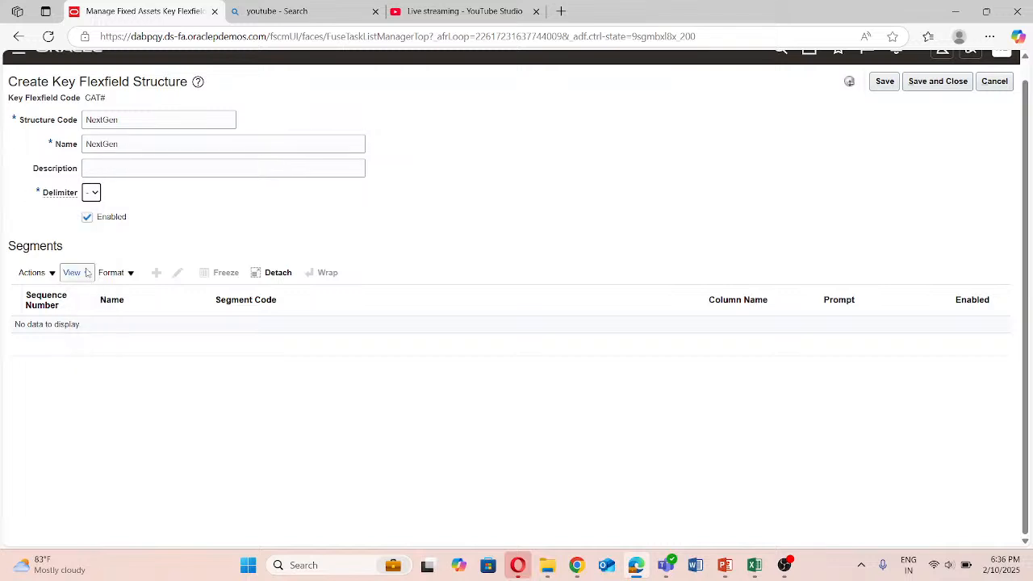
{"action": "left_click", "coordinate": [87, 217]}
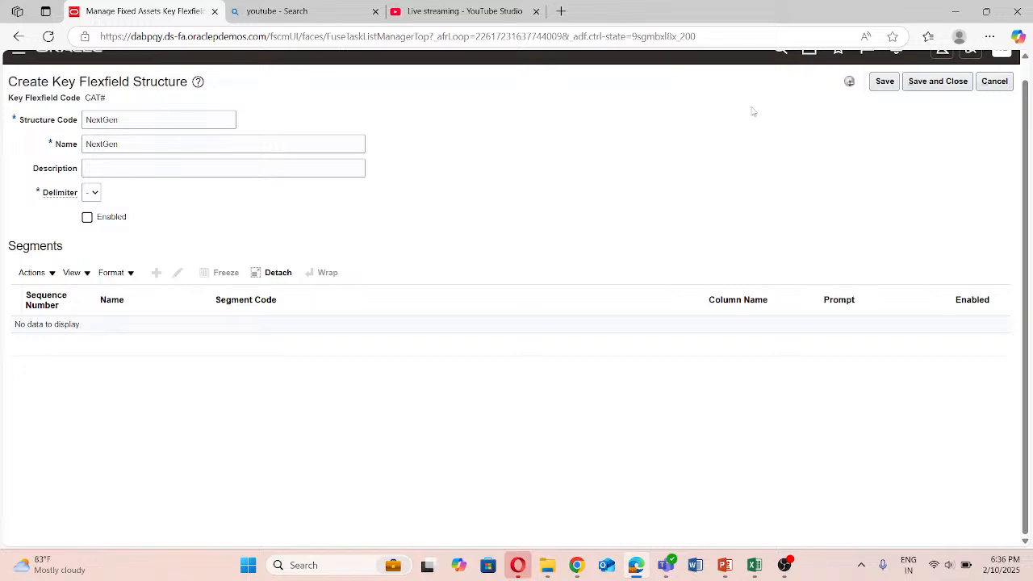
{"action": "left_click", "coordinate": [886, 81]}
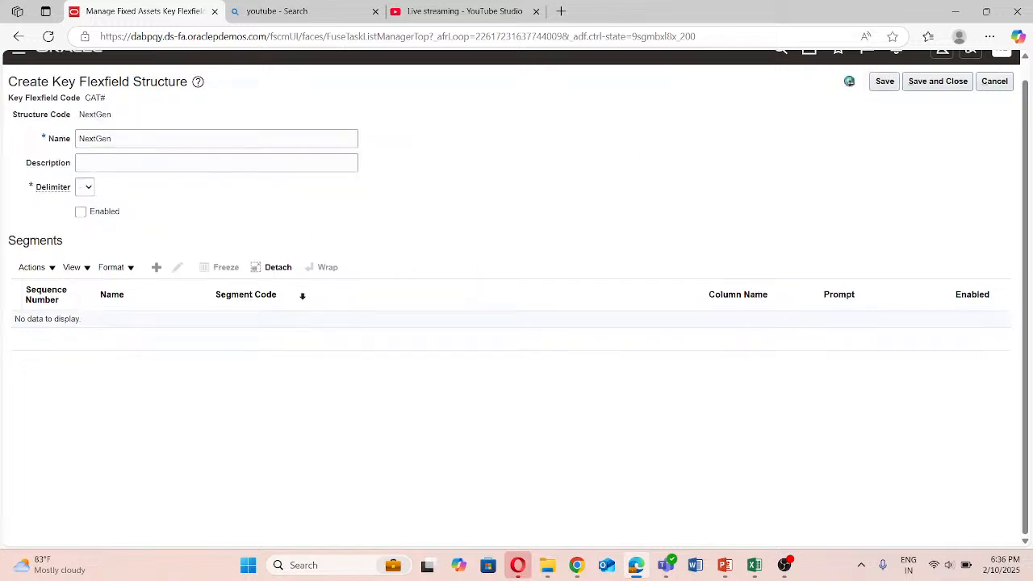
Add a segment to the NextGen structure with the segment code Next Gen Major Category.
{"action": "left_click", "coordinate": [158, 268]}
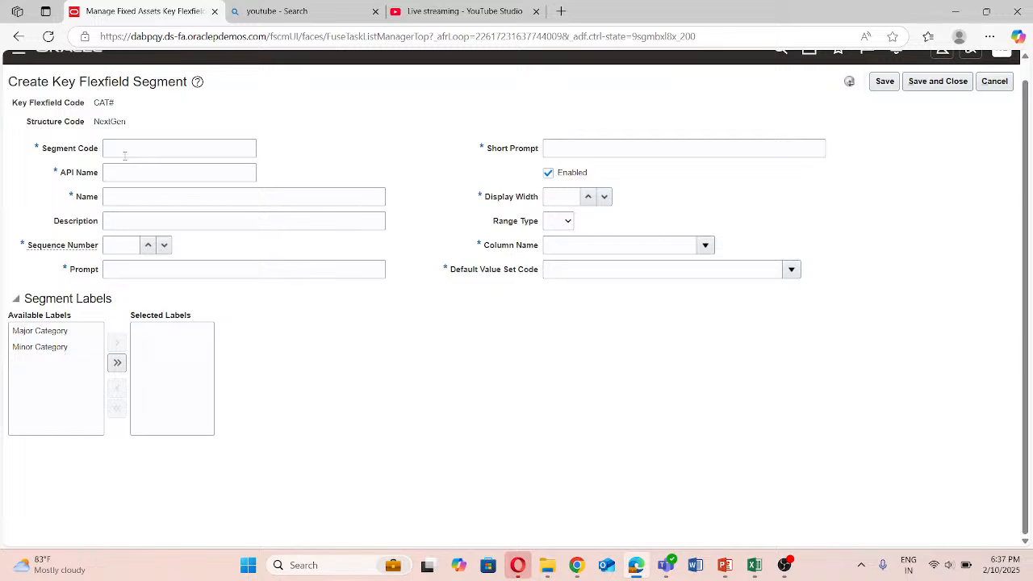
{"action": "left_click", "coordinate": [129, 149]}
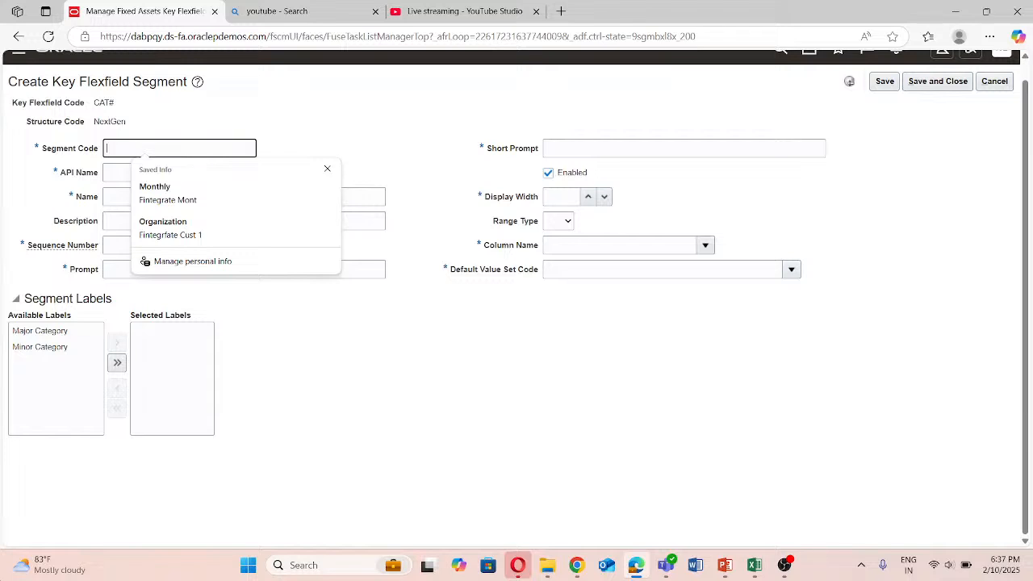
{"action": "type", "text": "Next"}
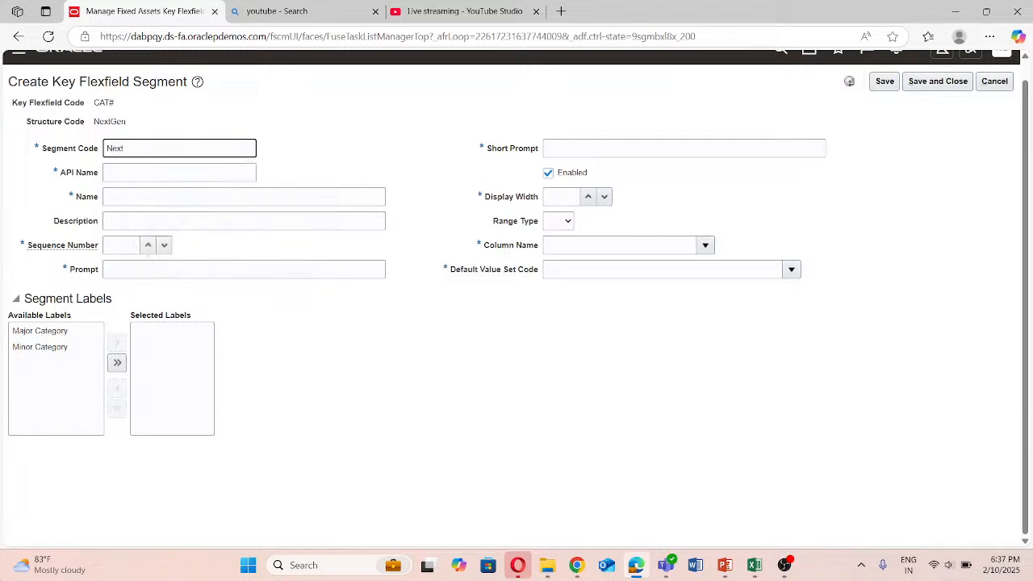
{"action": "type", "text": " Gen Major Category"}
{"action": "left_click", "coordinate": [194, 175]}
Enter Next Gen Major as the name of the new key flexfield segment.
{"action": "left_click", "coordinate": [176, 196]}
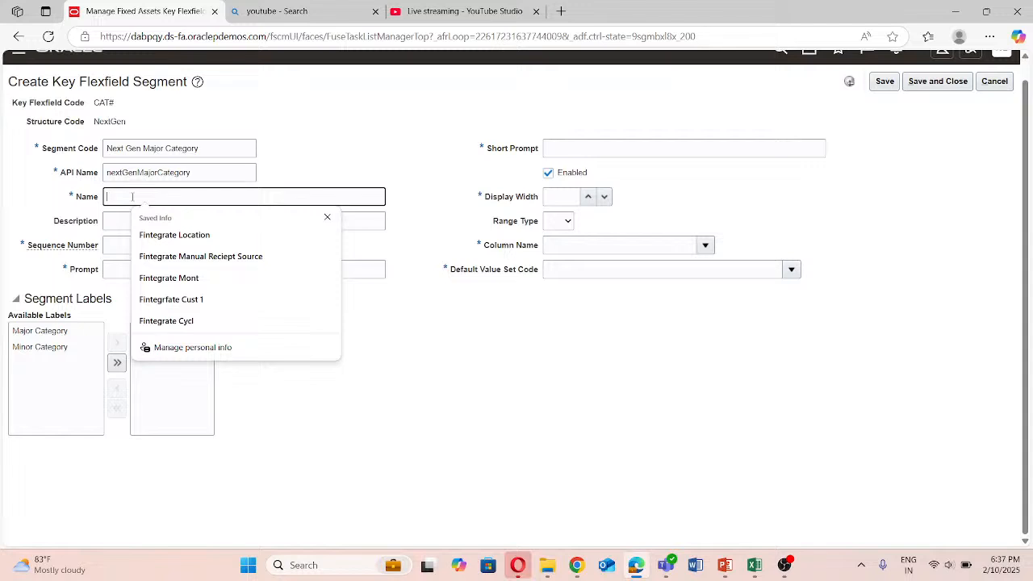
{"action": "type", "text": "Next"}
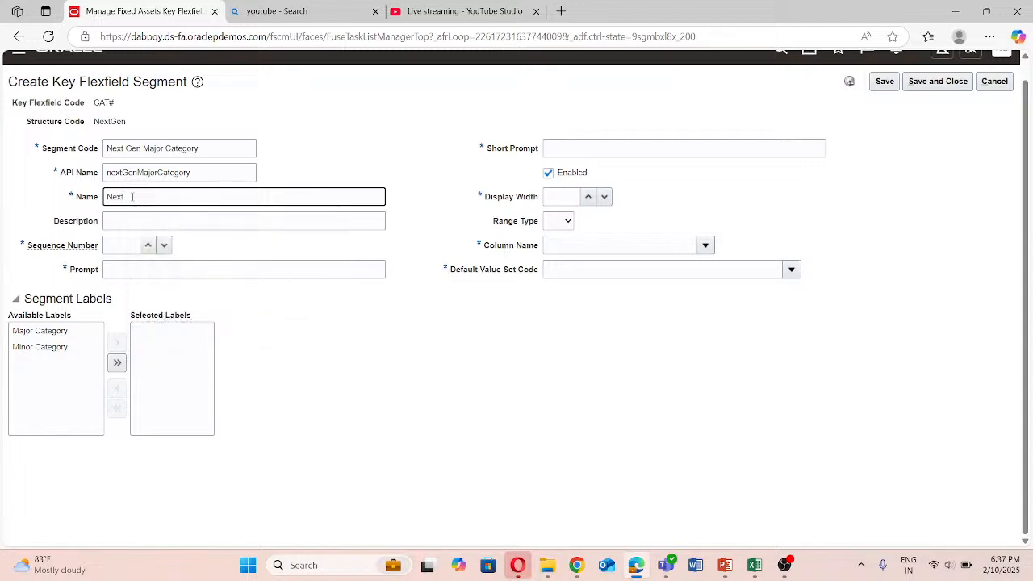
{"action": "type", "text": " Gen Major"}
{"action": "left_click", "coordinate": [332, 353]}
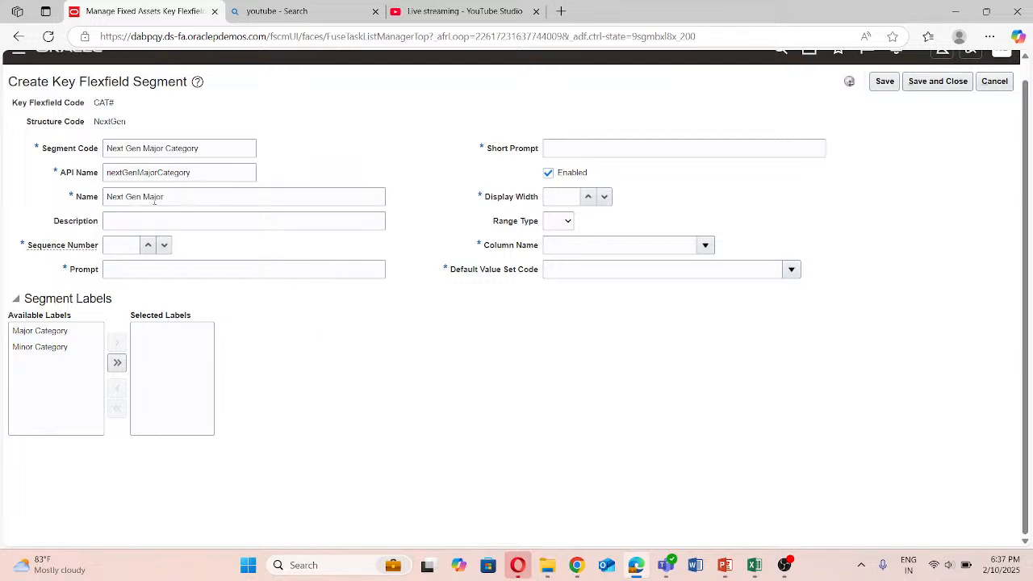
Set the major category segment's sequence number to 1 and its description to Next Gen Major.
{"action": "left_click", "coordinate": [118, 242]}
{"action": "type", "text": "1"}
{"action": "left_click", "coordinate": [393, 400]}
{"action": "triple_click", "coordinate": [172, 197]}
{"action": "key", "text": "ctrl+c"}
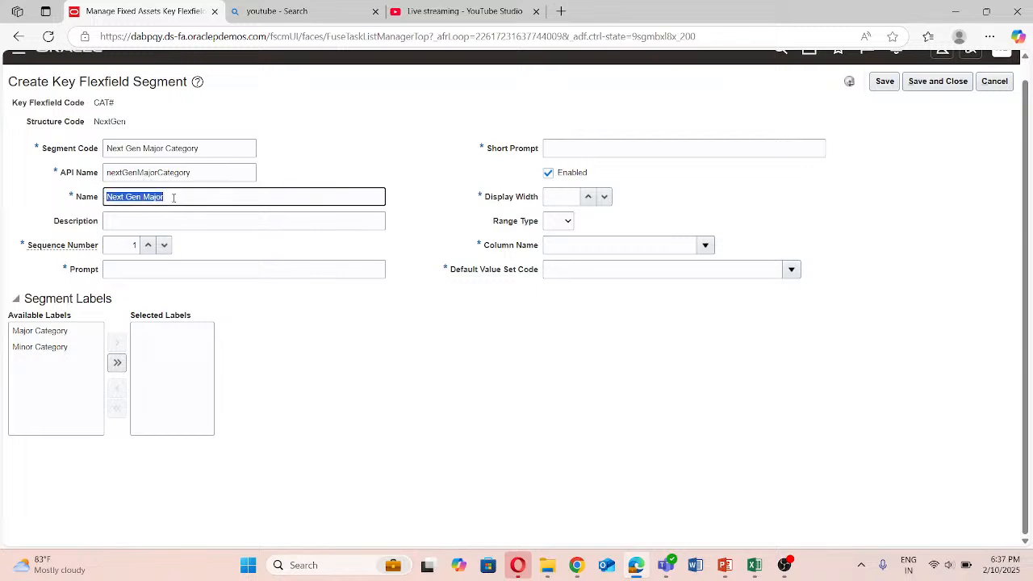
{"action": "left_click", "coordinate": [141, 214]}
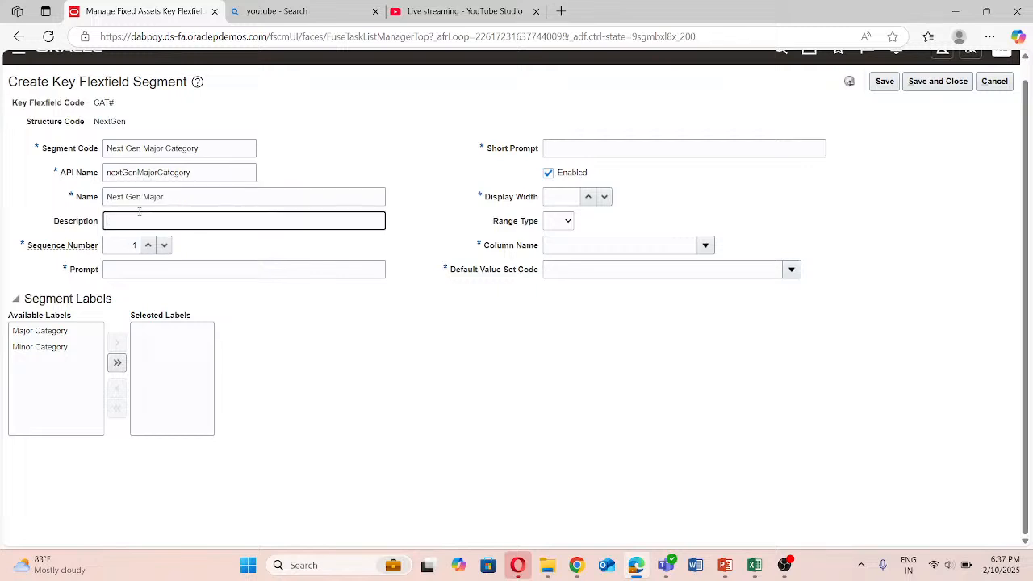
{"action": "key", "text": "ctrl+v"}
Assign the Minor Category label to the Next Gen Major segment and set its short prompt to Next Gen Major.
{"action": "left_click", "coordinate": [44, 347]}
{"action": "left_click", "coordinate": [117, 344]}
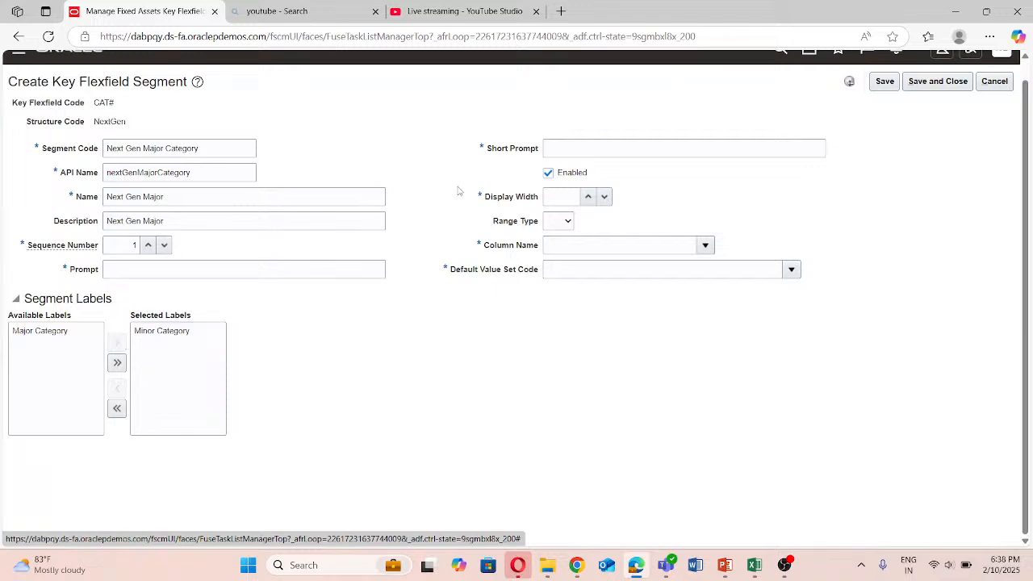
{"action": "left_click", "coordinate": [564, 148]}
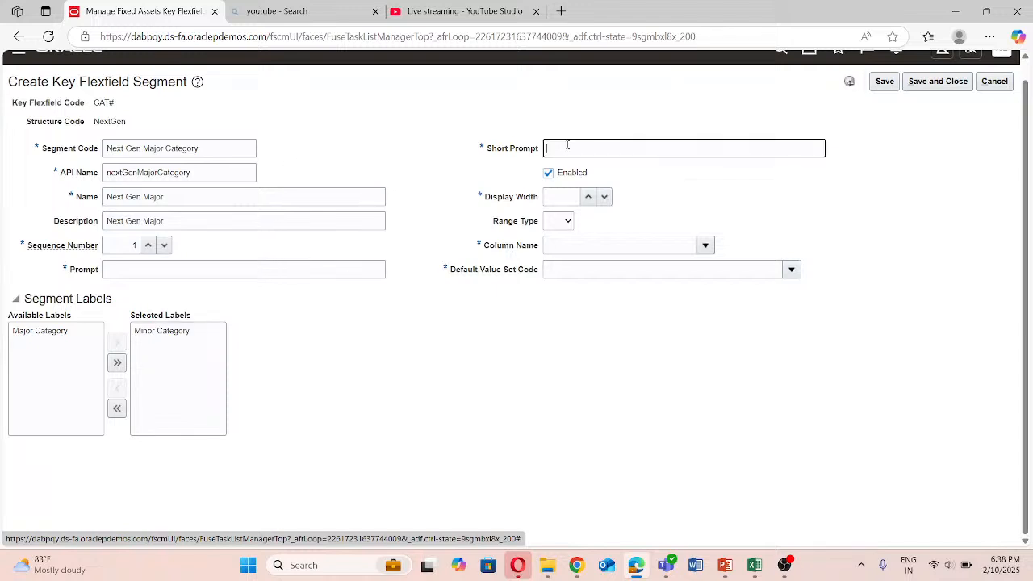
{"action": "key", "text": "ctrl+v"}
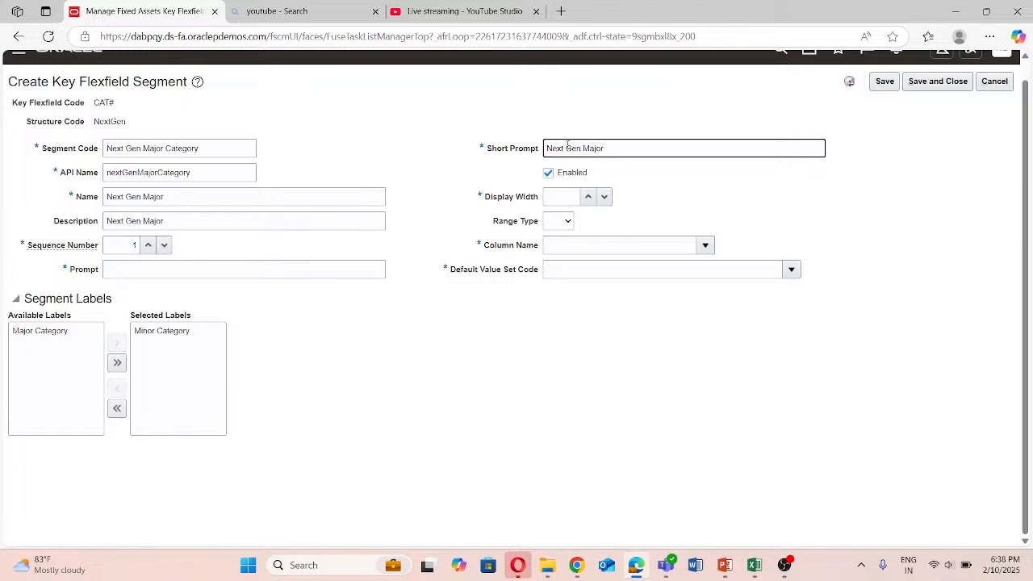
Set the Next Gen Major segment's display width to 30 and its column name to SEGMENT1.
{"action": "left_click", "coordinate": [569, 197]}
{"action": "type", "text": "30"}
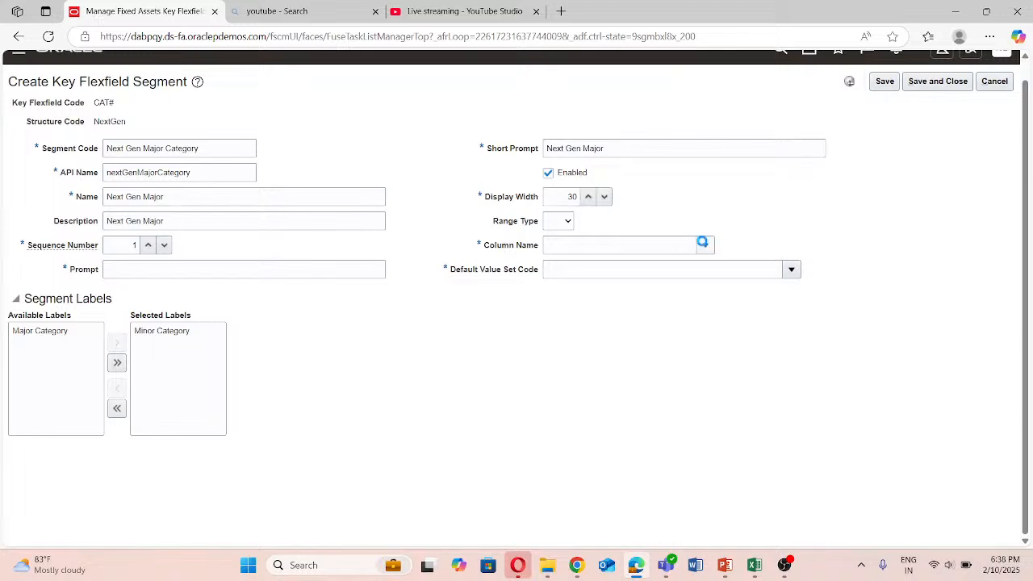
{"action": "left_click", "coordinate": [704, 245]}
{"action": "left_click", "coordinate": [570, 288]}
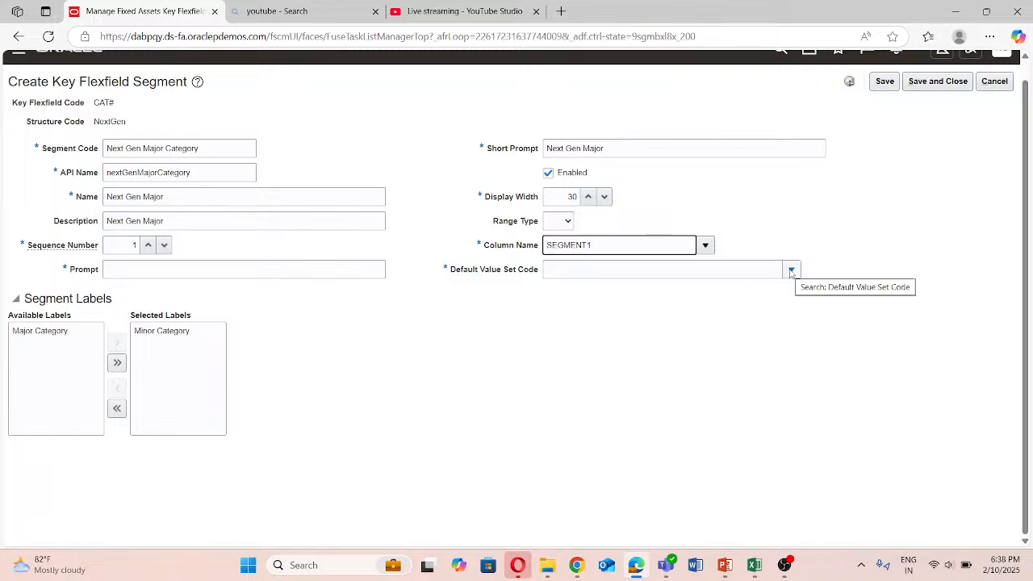
Search the value sets for Next and choose Next Gen Major category as the segment's default value set code.
{"action": "left_click", "coordinate": [791, 271]}
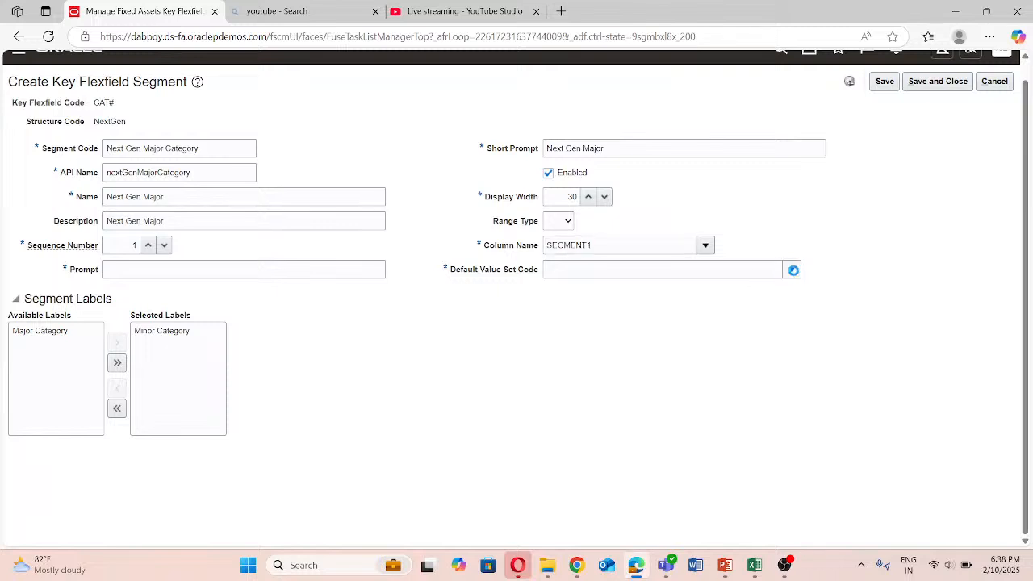
{"action": "left_click", "coordinate": [561, 494]}
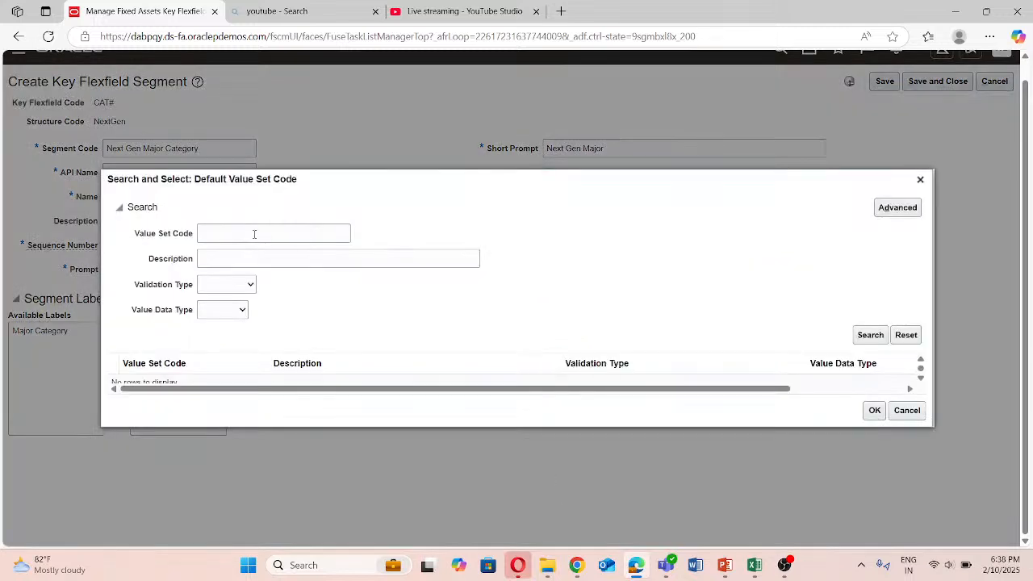
{"action": "left_click", "coordinate": [254, 233]}
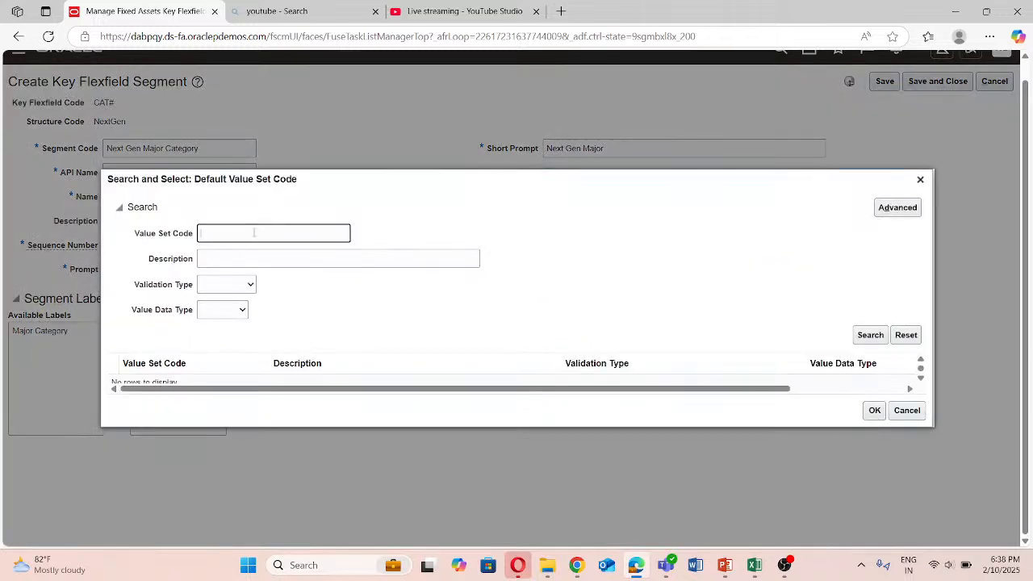
{"action": "type", "text": "Next"}
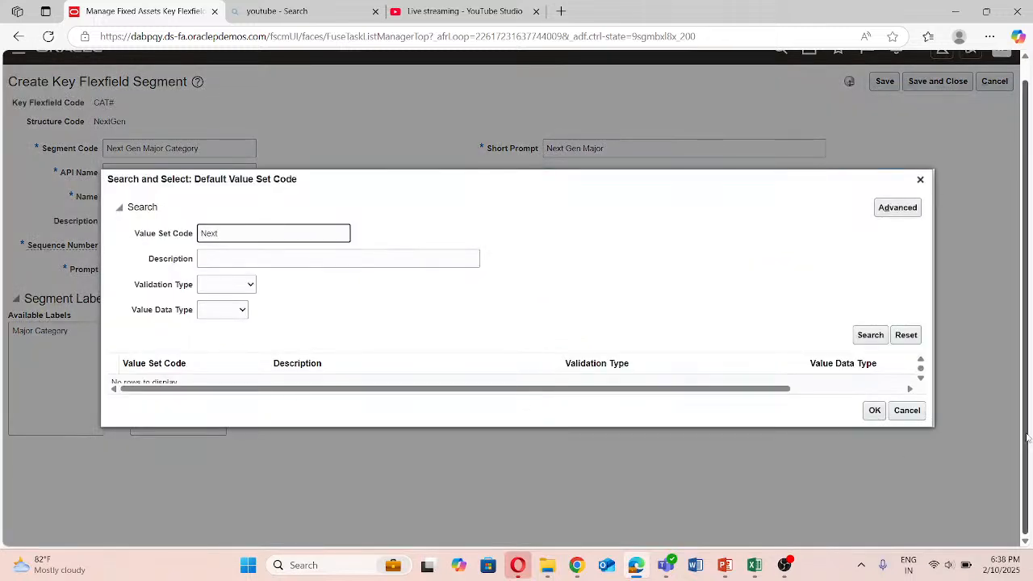
{"action": "left_click", "coordinate": [870, 334]}
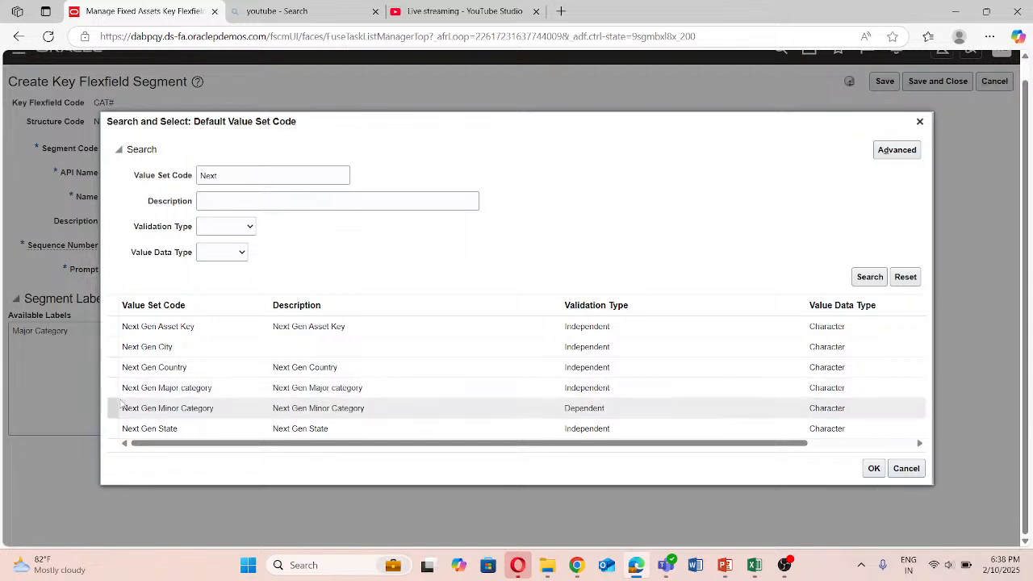
{"action": "left_click", "coordinate": [114, 389]}
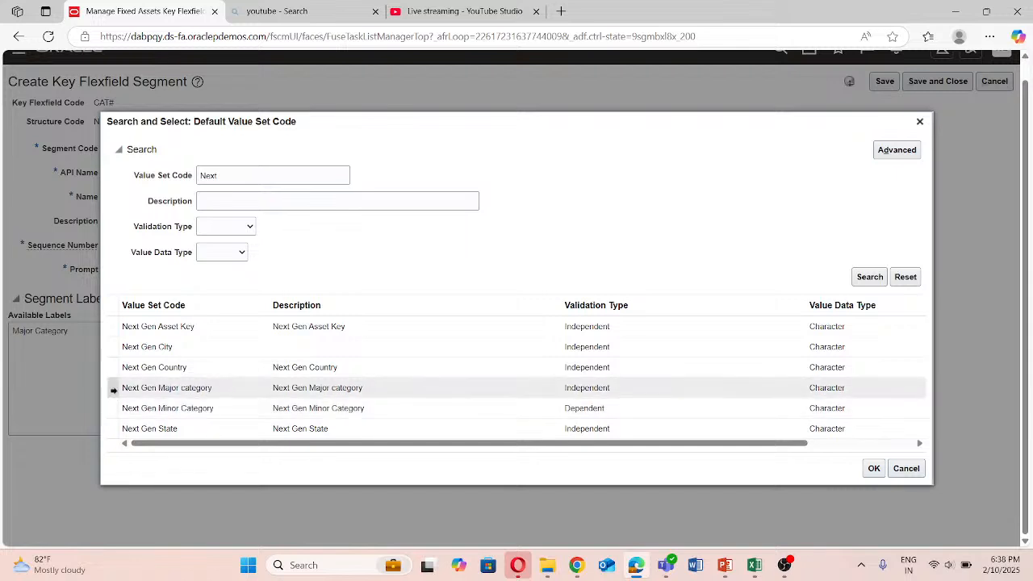
{"action": "left_click", "coordinate": [872, 468]}
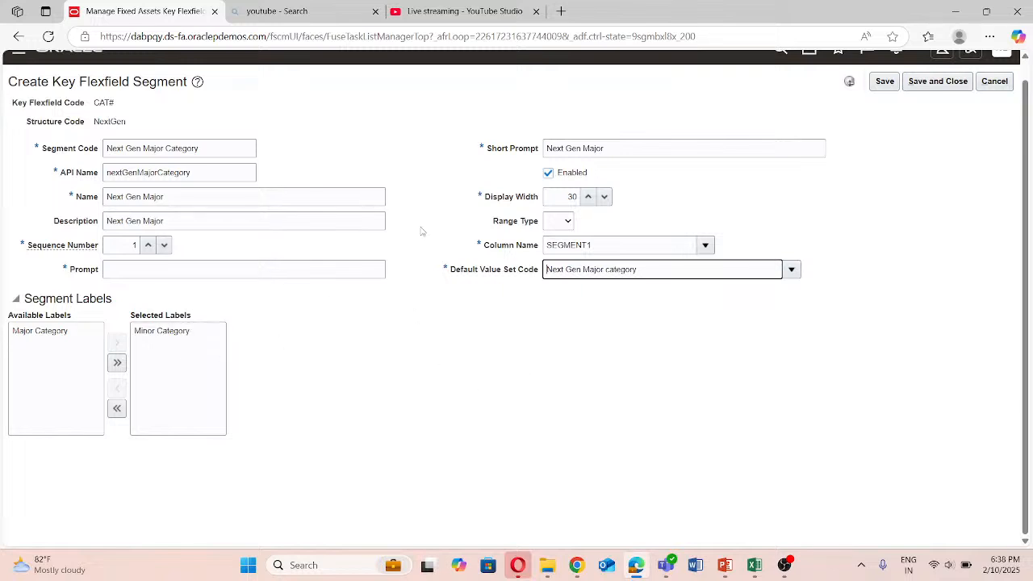
Enter Next Gen Major as the segment's prompt, then save the segment and return to the NextGen structure.
{"action": "left_click", "coordinate": [926, 84]}
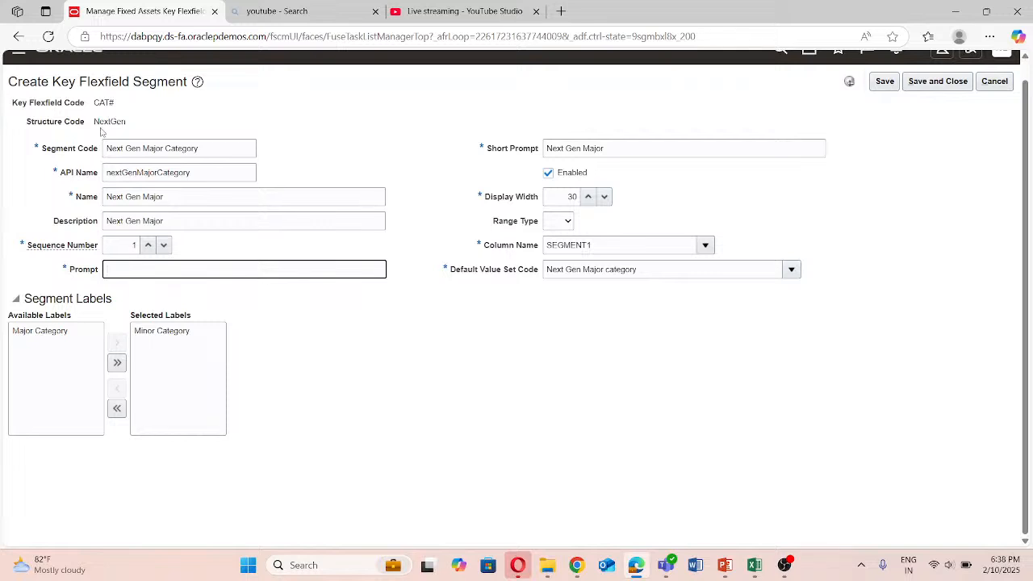
{"action": "left_click", "coordinate": [639, 148]}
{"action": "left_click_drag", "start_coordinate": [638, 147], "coordinate": [582, 149]}
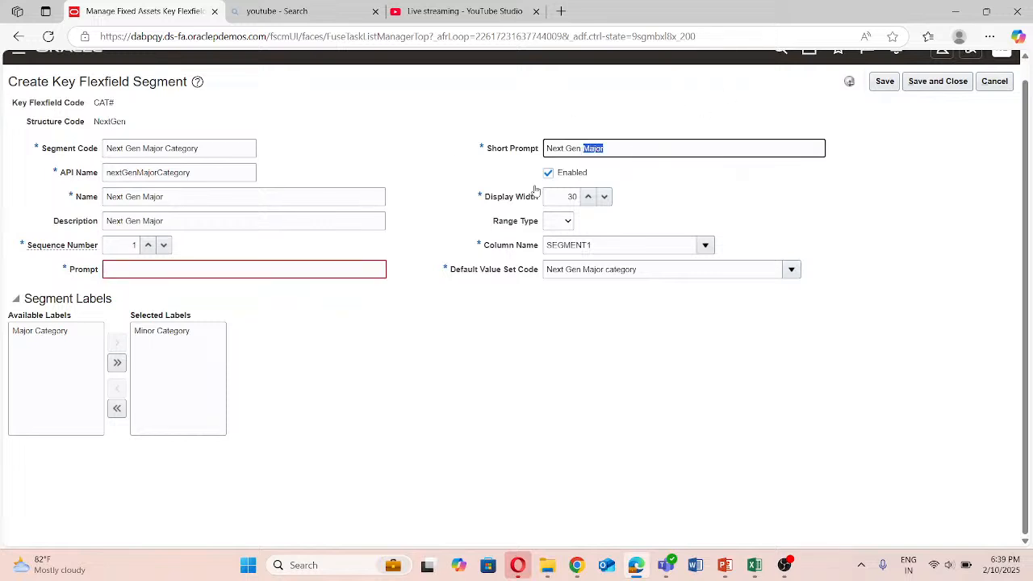
{"action": "left_click", "coordinate": [207, 271]}
{"action": "type", "text": "Next Gen Major"}
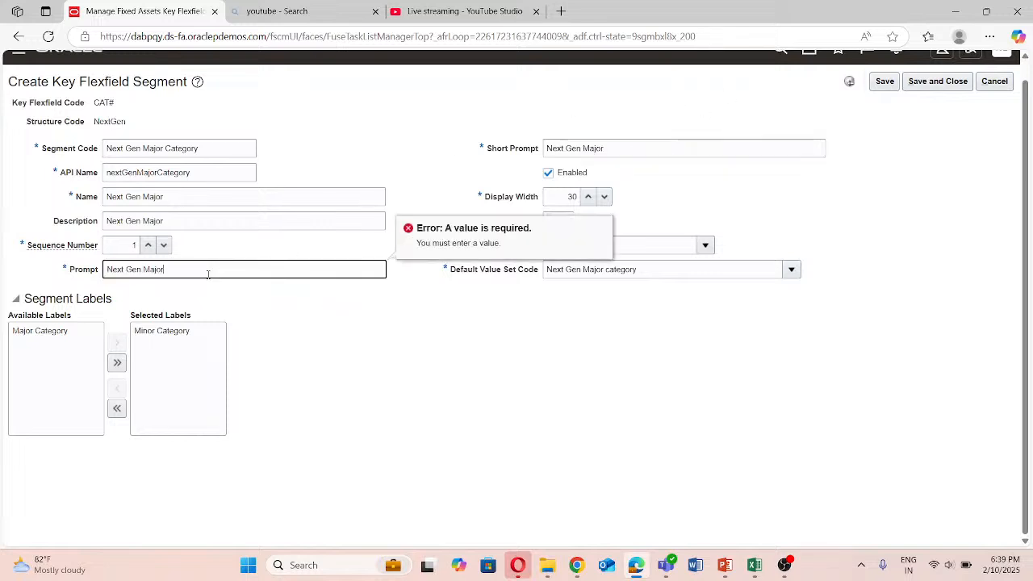
{"action": "left_click", "coordinate": [946, 83]}
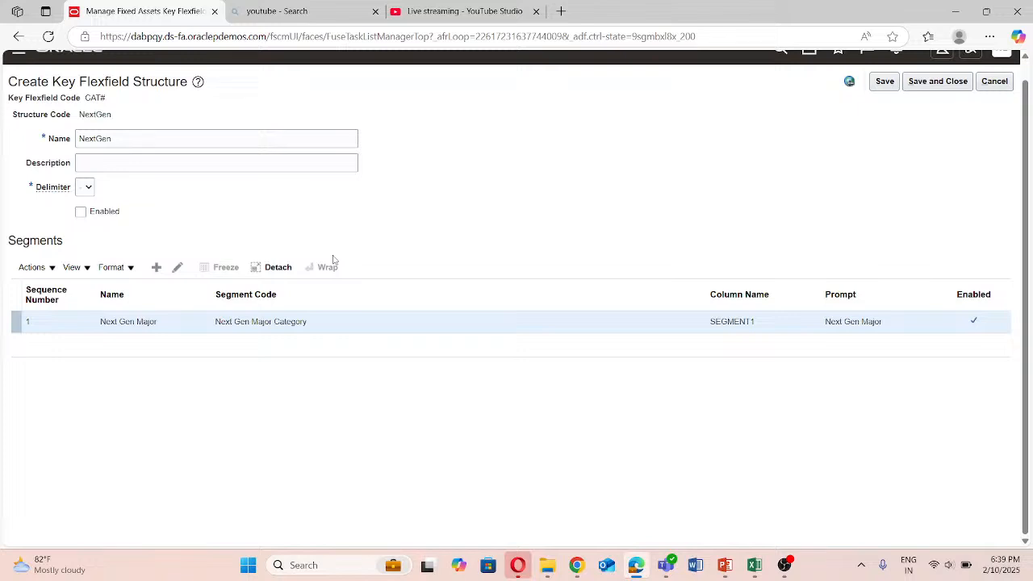
Add a second segment to the NextGen structure with the segment code Next Gen Minor Category.
{"action": "left_click", "coordinate": [153, 269]}
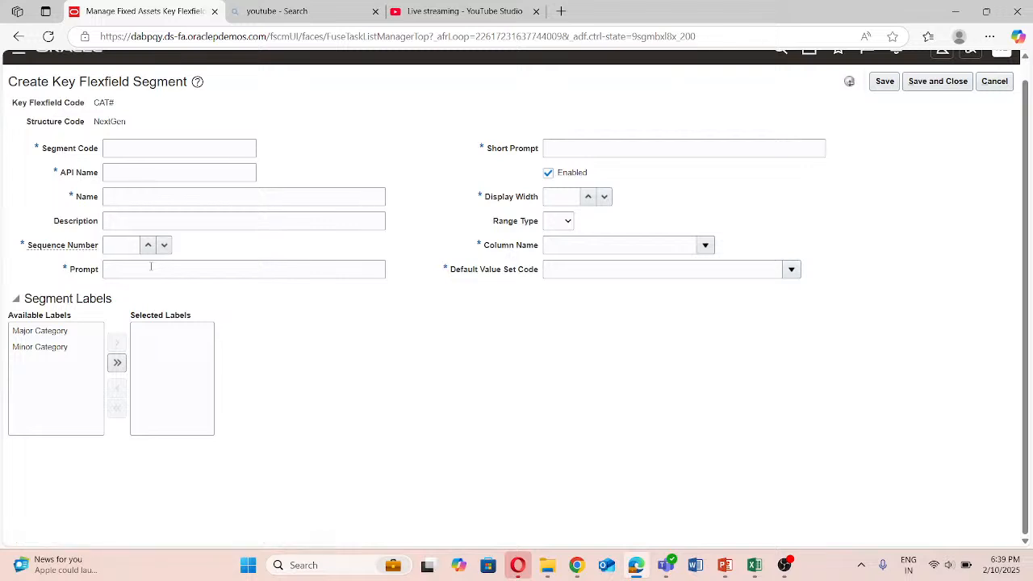
{"action": "left_click", "coordinate": [140, 151]}
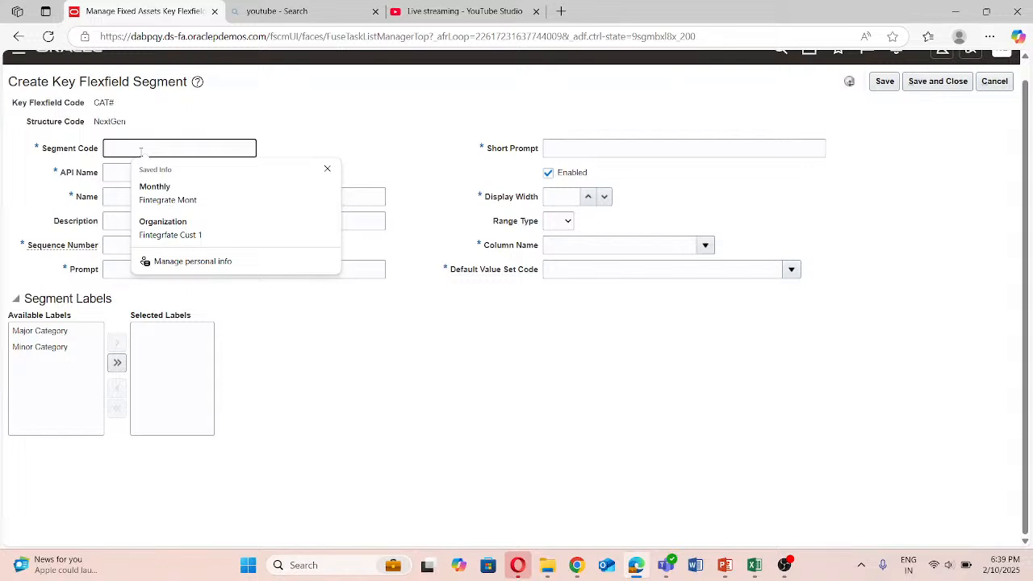
{"action": "type", "text": "Next"}
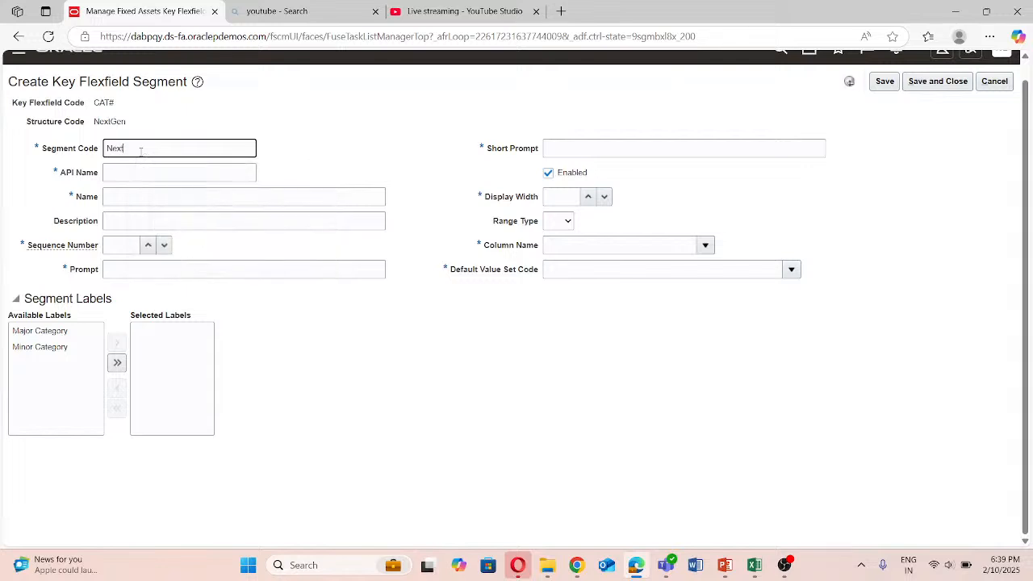
{"action": "type", "text": " GenMinor"}
{"action": "left_click", "coordinate": [138, 169]}
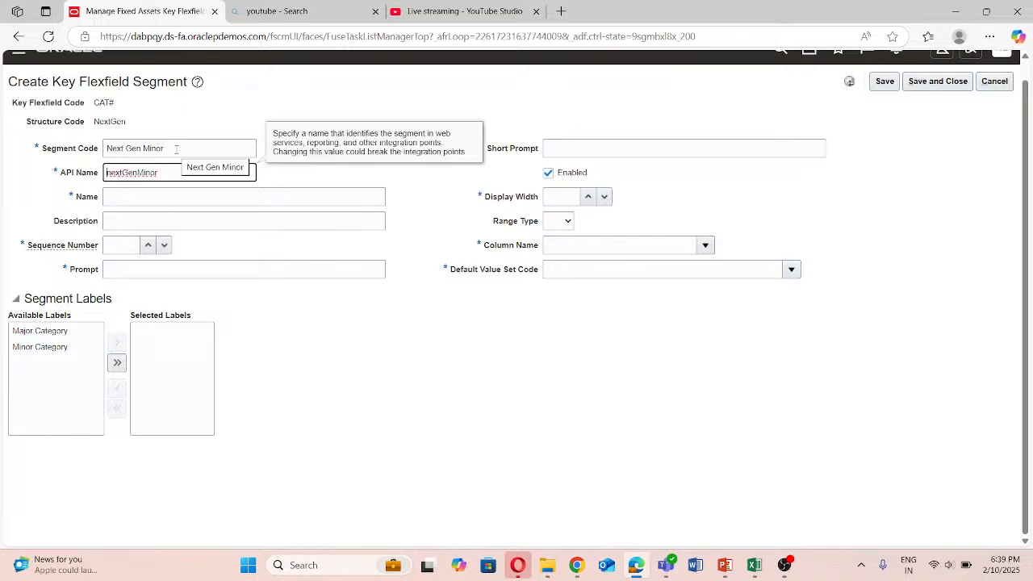
{"action": "left_click", "coordinate": [176, 149]}
{"action": "type", "text": "Category"}
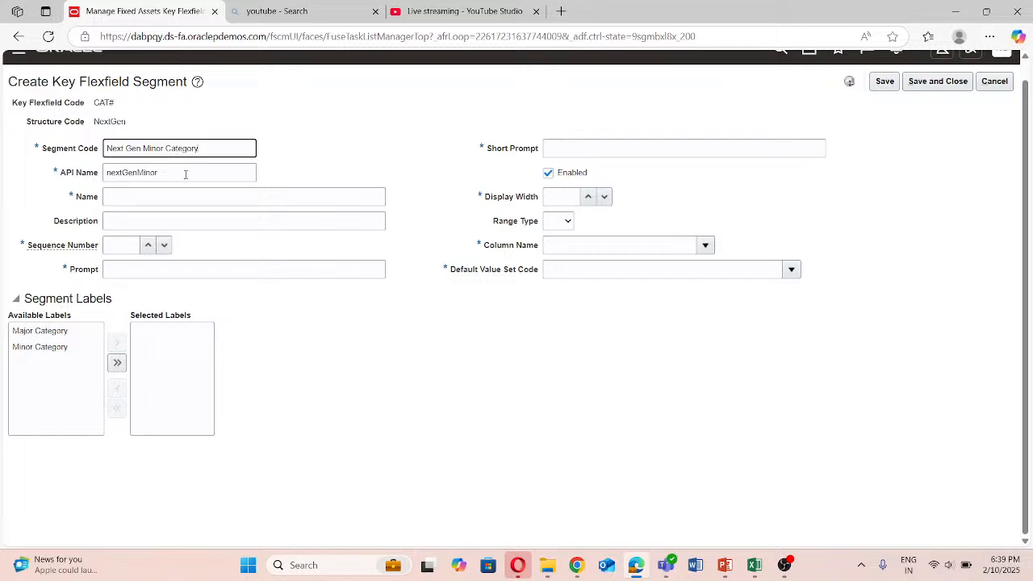
Copy the segment code into the second segment's name, making it Next Gen Minor Category.
{"action": "left_click", "coordinate": [184, 173]}
{"action": "left_click", "coordinate": [180, 194]}
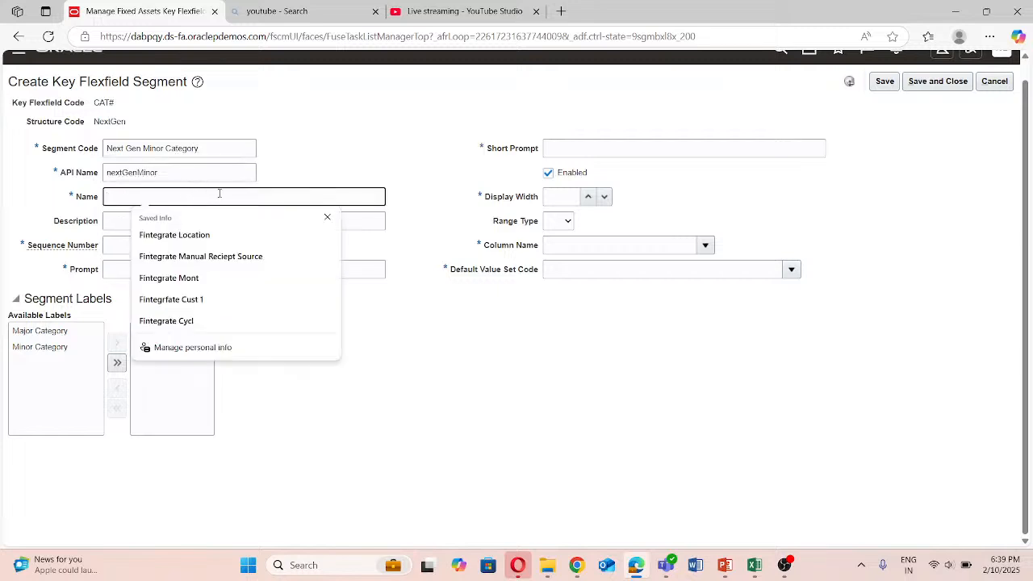
{"action": "triple_click", "coordinate": [216, 147]}
{"action": "key", "text": "ctrl+c"}
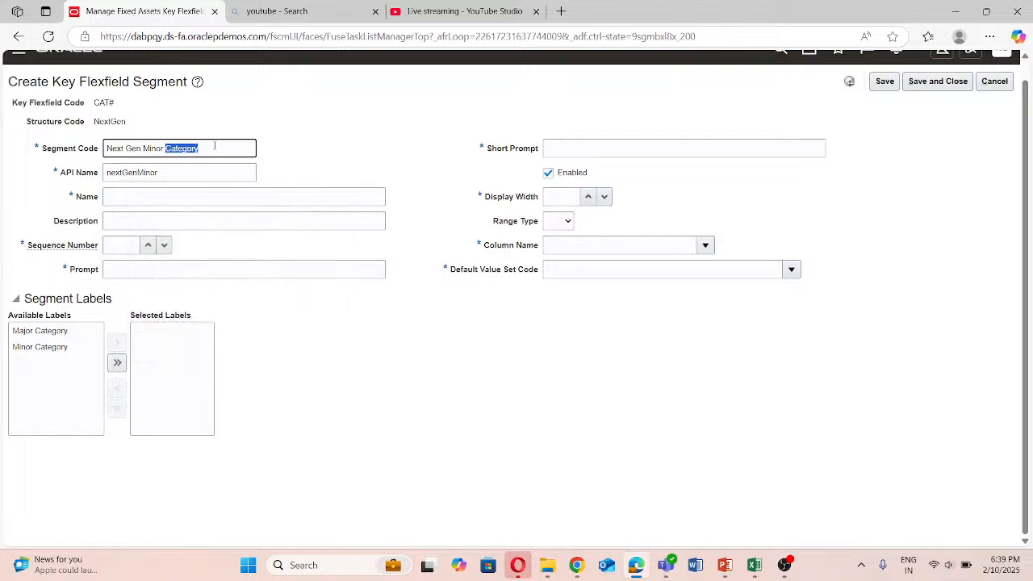
{"action": "left_click", "coordinate": [169, 194]}
{"action": "key", "text": "ctrl+v"}
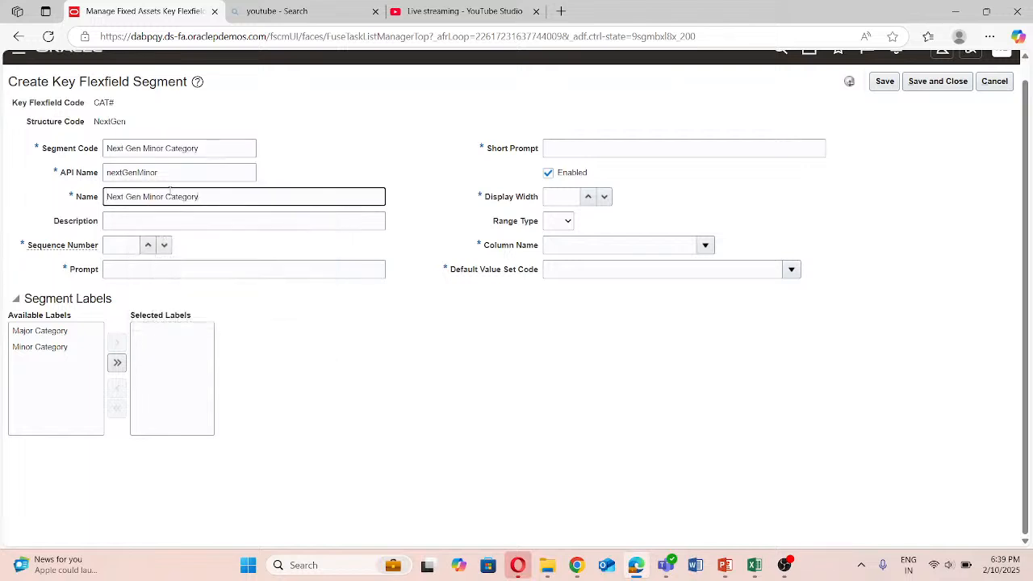
{"action": "left_click", "coordinate": [151, 220]}
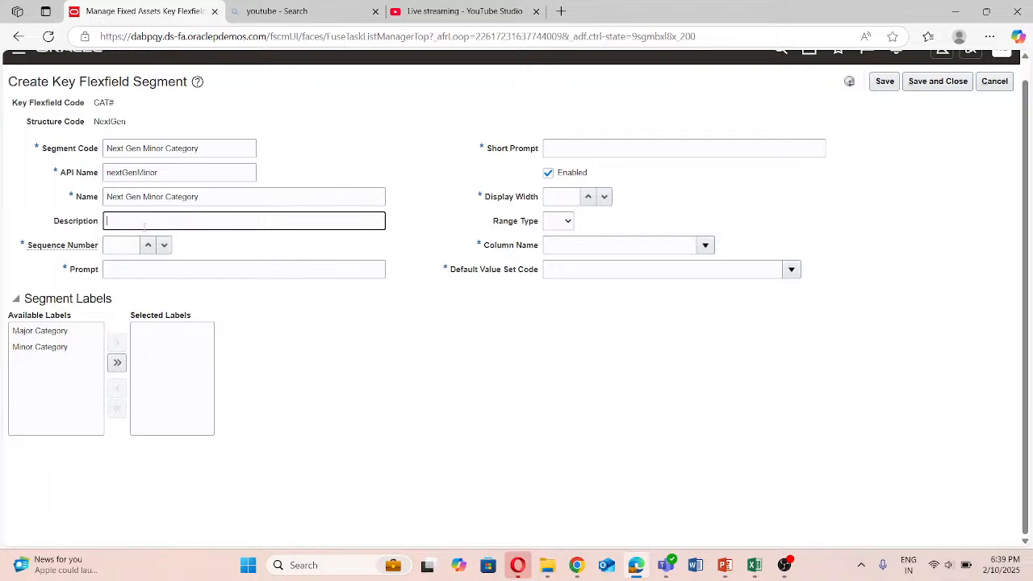
Set the minor category segment's sequence number to 2 and its prompt to Next Gen Minor Category.
{"action": "left_click", "coordinate": [125, 246]}
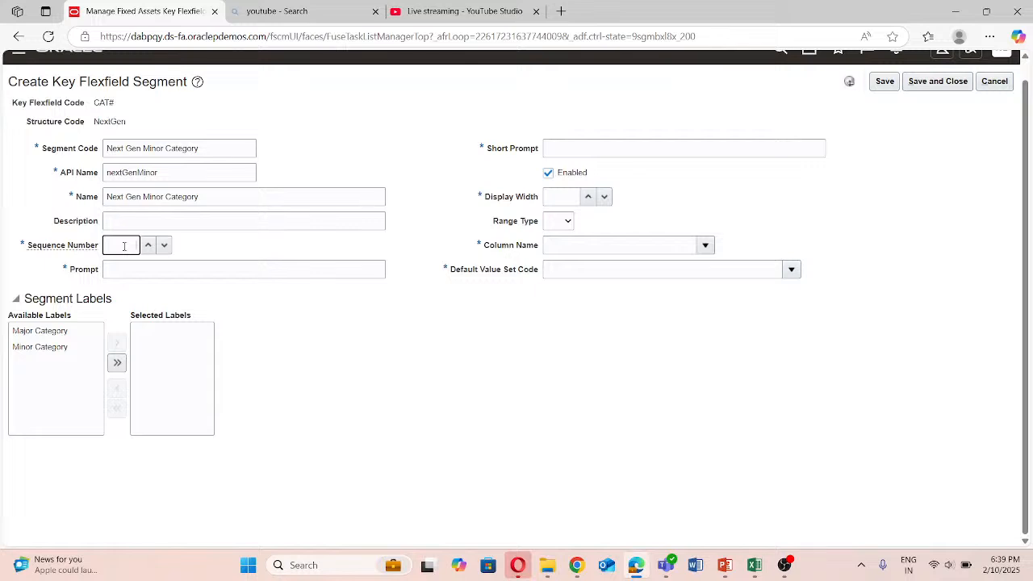
{"action": "type", "text": "2"}
{"action": "left_click", "coordinate": [138, 269]}
{"action": "key", "text": "ctrl+v"}
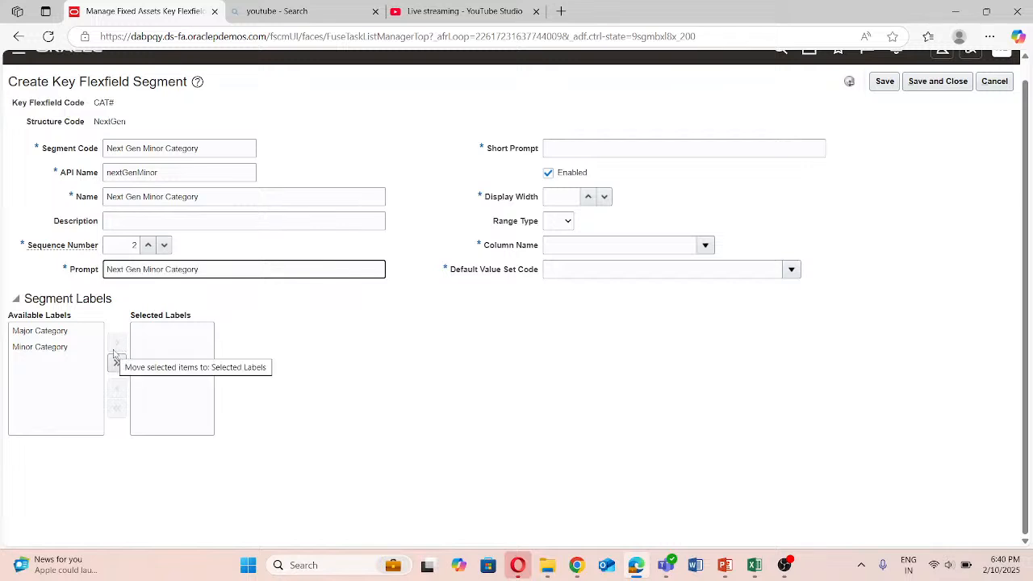
{"action": "left_click", "coordinate": [47, 347]}
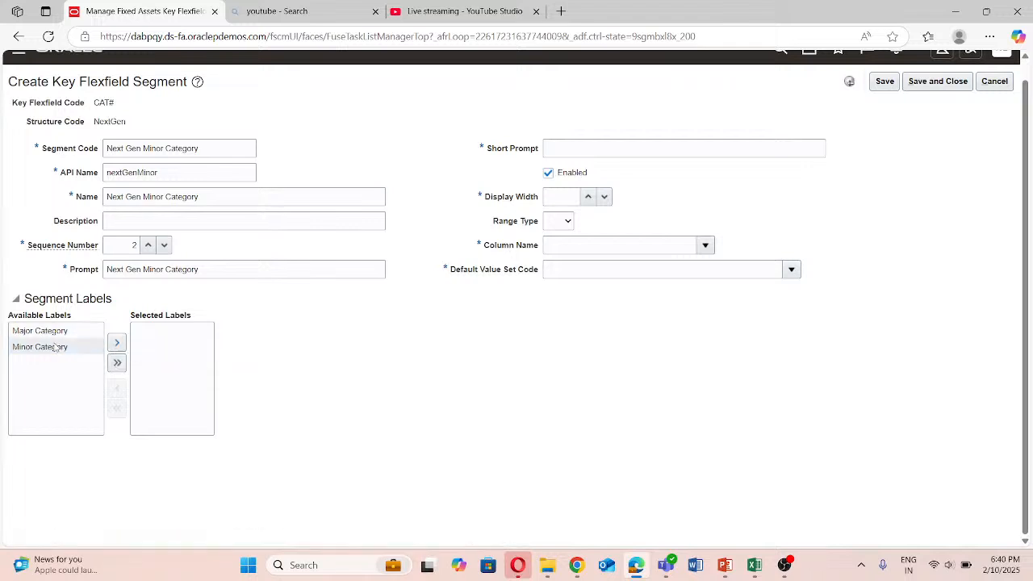
{"action": "left_click", "coordinate": [116, 343]}
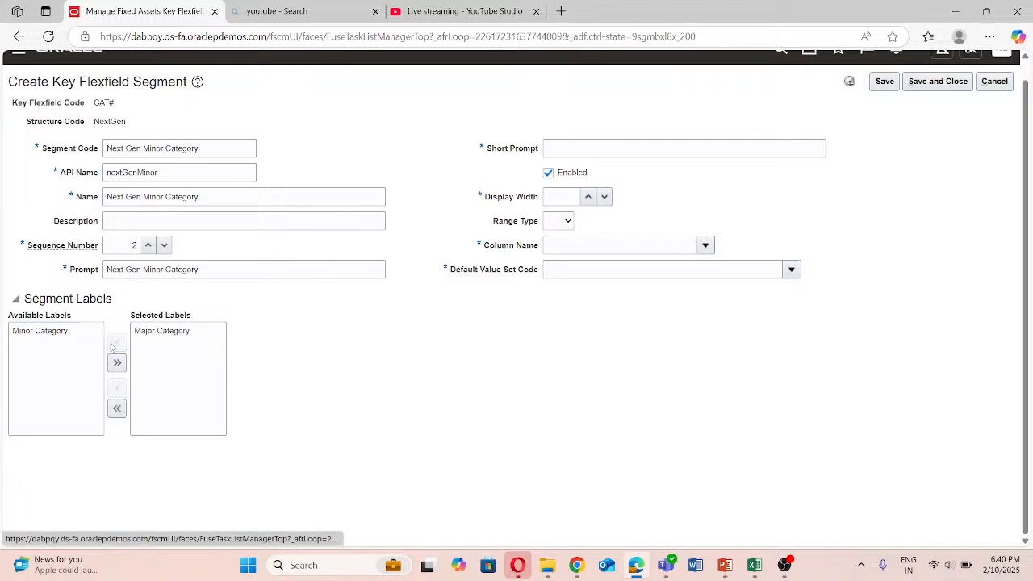
{"action": "left_click", "coordinate": [153, 331]}
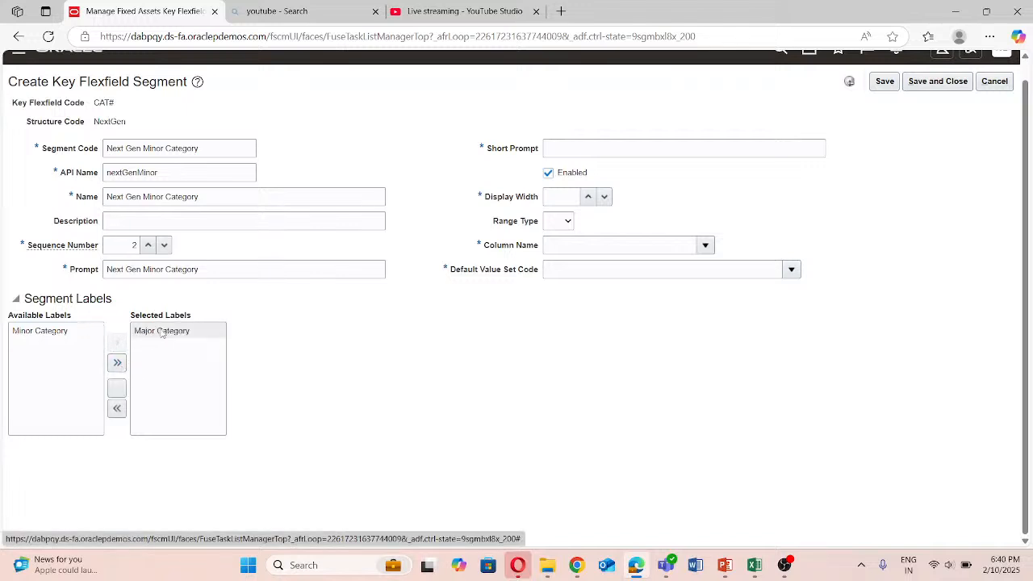
{"action": "left_click", "coordinate": [117, 408]}
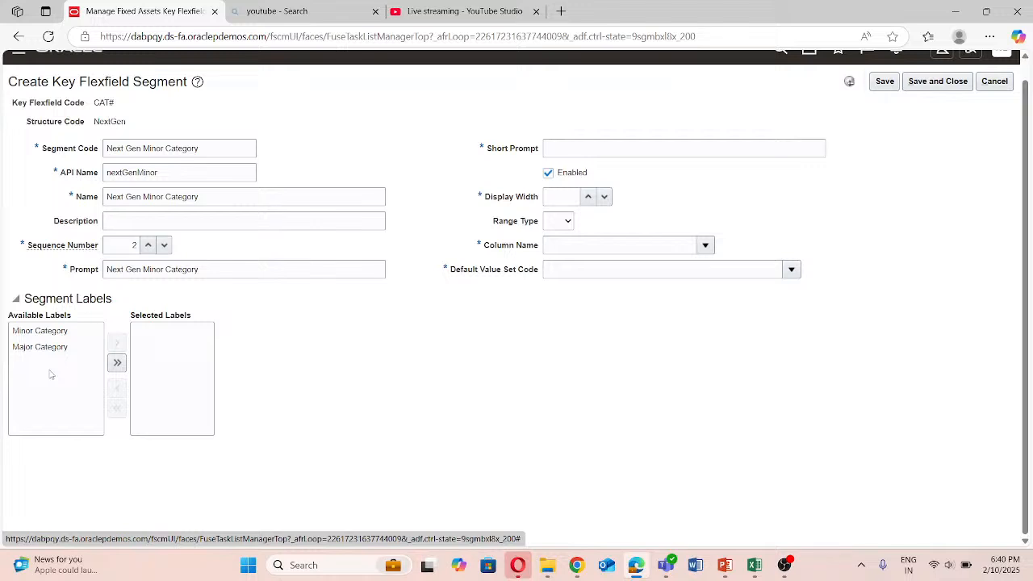
Assign the Minor Category label to the Next Gen Minor Category segment.
{"action": "left_click", "coordinate": [40, 331]}
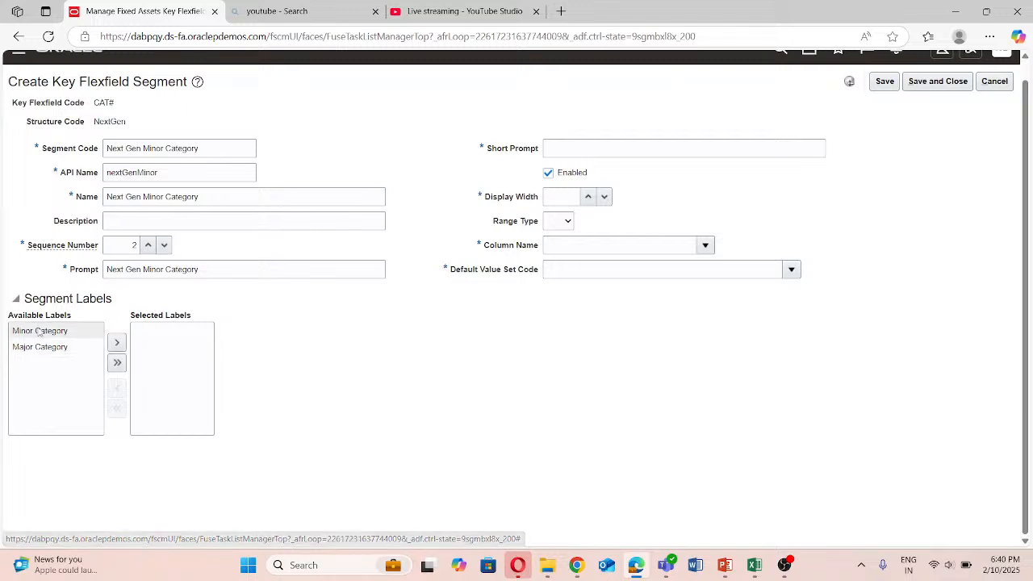
{"action": "left_click", "coordinate": [118, 343]}
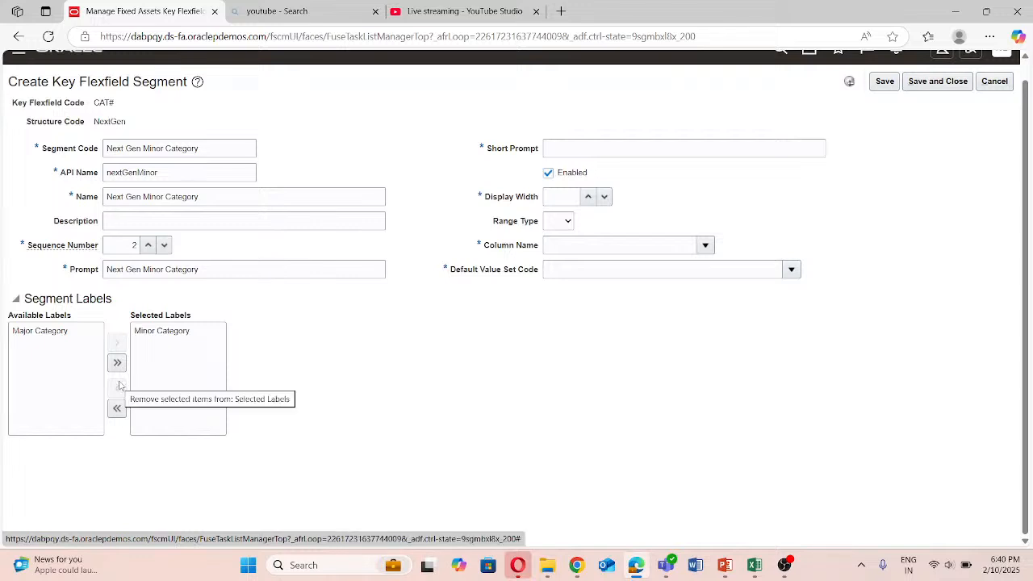
Set the minor category segment's display width to 30 and its short prompt to Next Gen Minor Category.
{"action": "left_click", "coordinate": [564, 196]}
{"action": "type", "text": "3"}
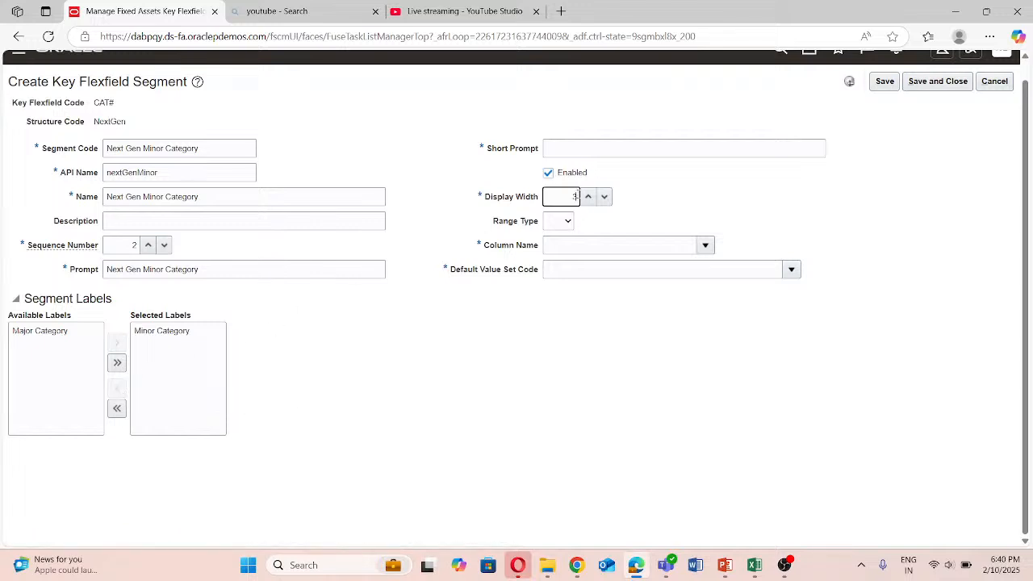
{"action": "type", "text": "0"}
{"action": "left_click", "coordinate": [658, 149]}
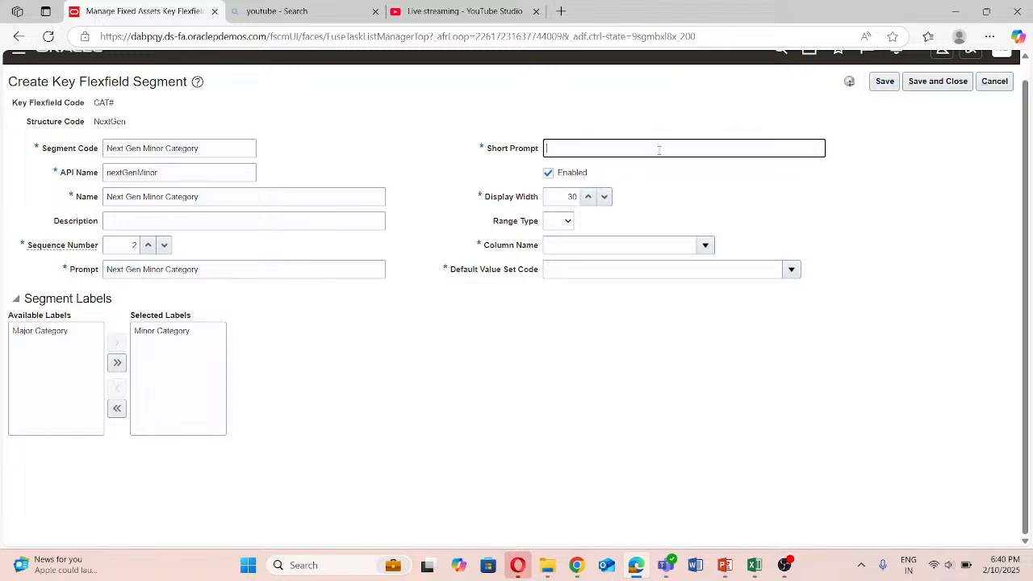
{"action": "key", "text": "ctrl+v"}
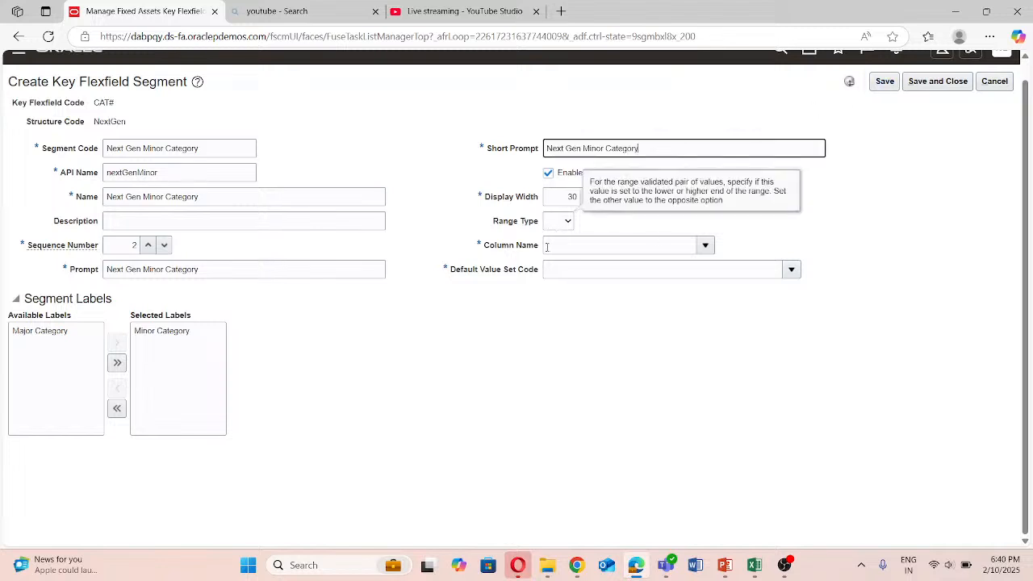
Assign the column SEGMENT2 to the minor category segment.
{"action": "left_click", "coordinate": [570, 252]}
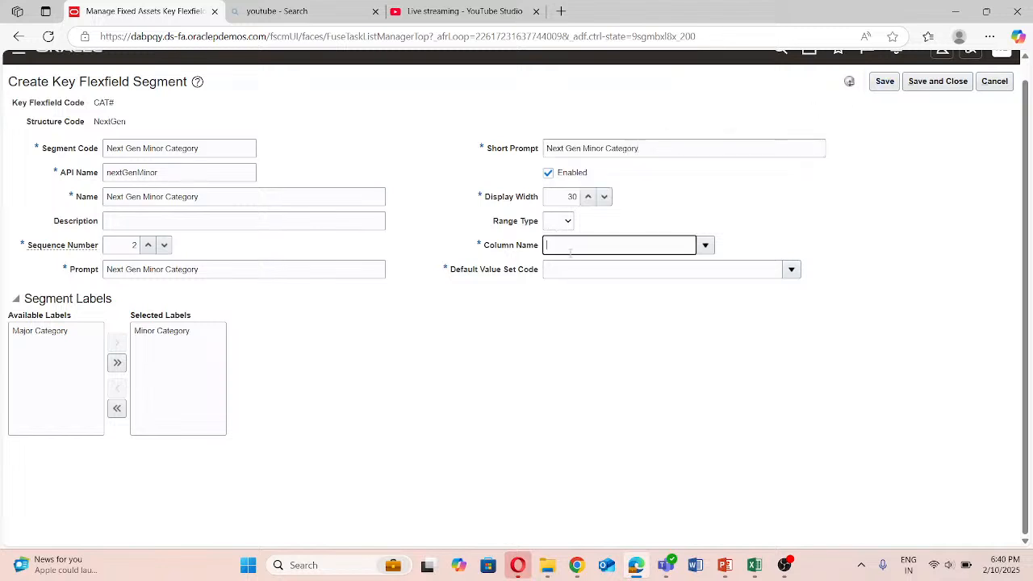
{"action": "left_click", "coordinate": [702, 247]}
{"action": "left_click", "coordinate": [572, 295]}
Search the value sets for Next and choose Next Gen Minor Category as the segment's default value set.
{"action": "left_click", "coordinate": [589, 271]}
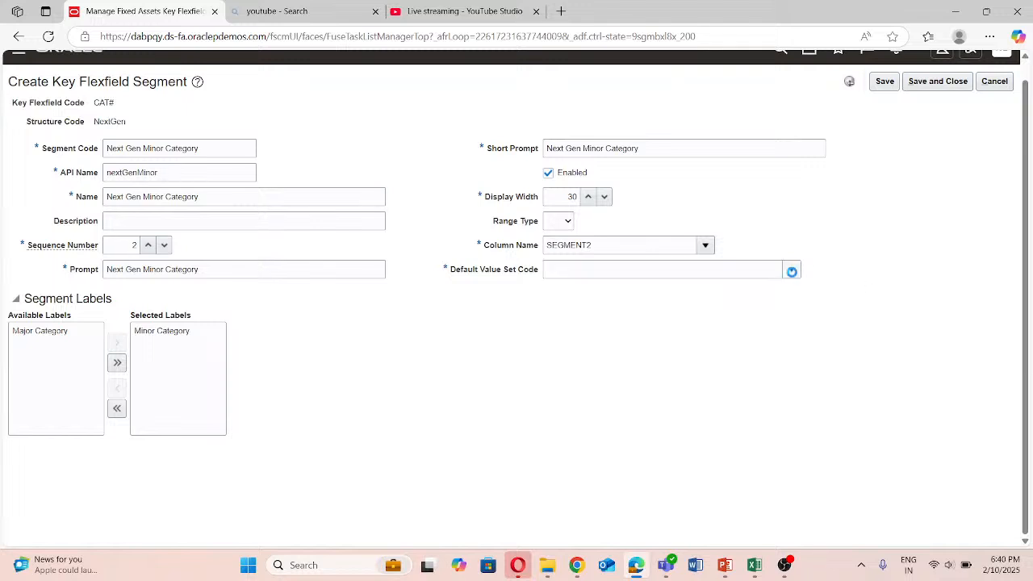
{"action": "left_click", "coordinate": [791, 272]}
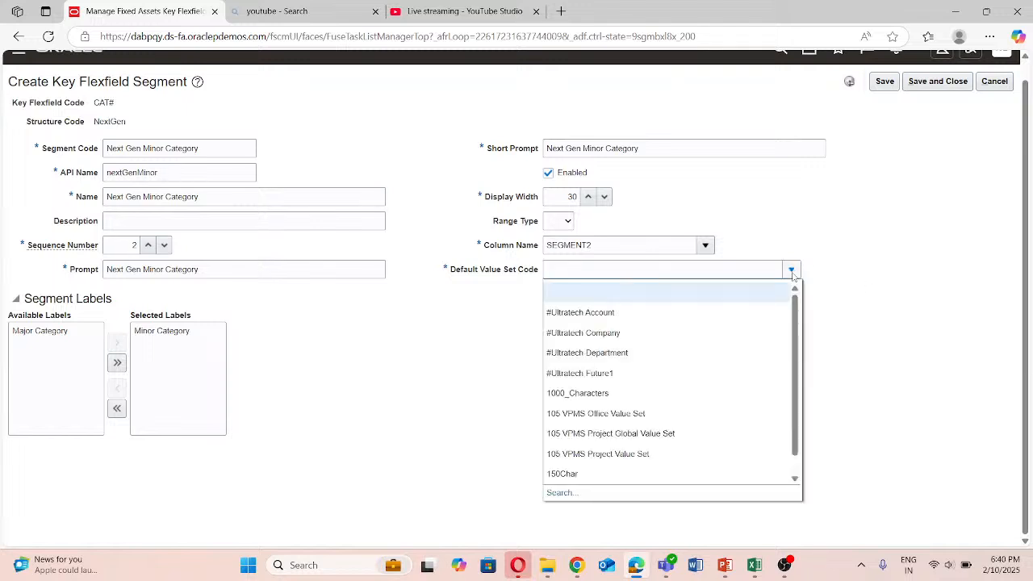
{"action": "left_click", "coordinate": [569, 492]}
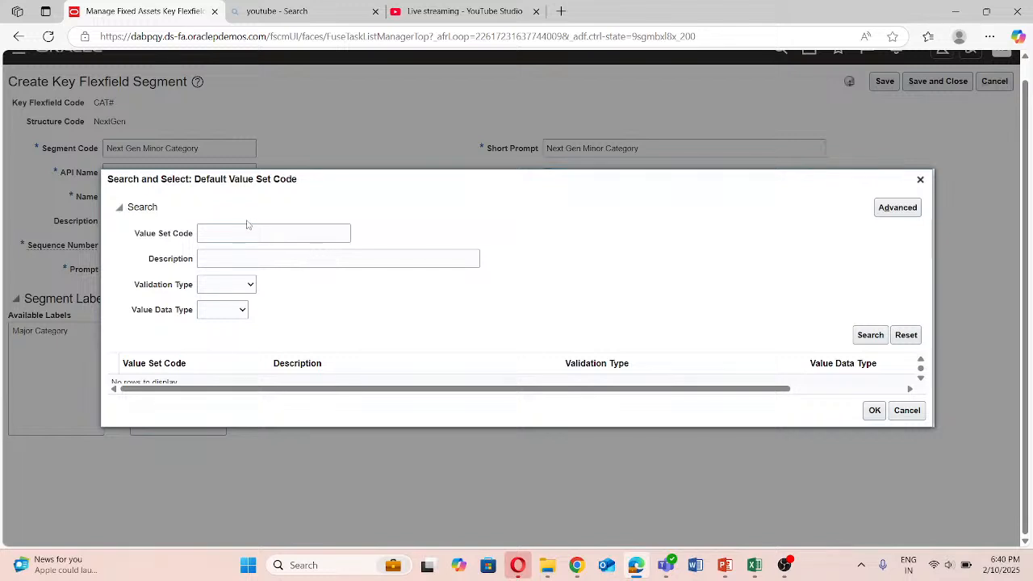
{"action": "left_click", "coordinate": [242, 231]}
{"action": "type", "text": "Nex"}
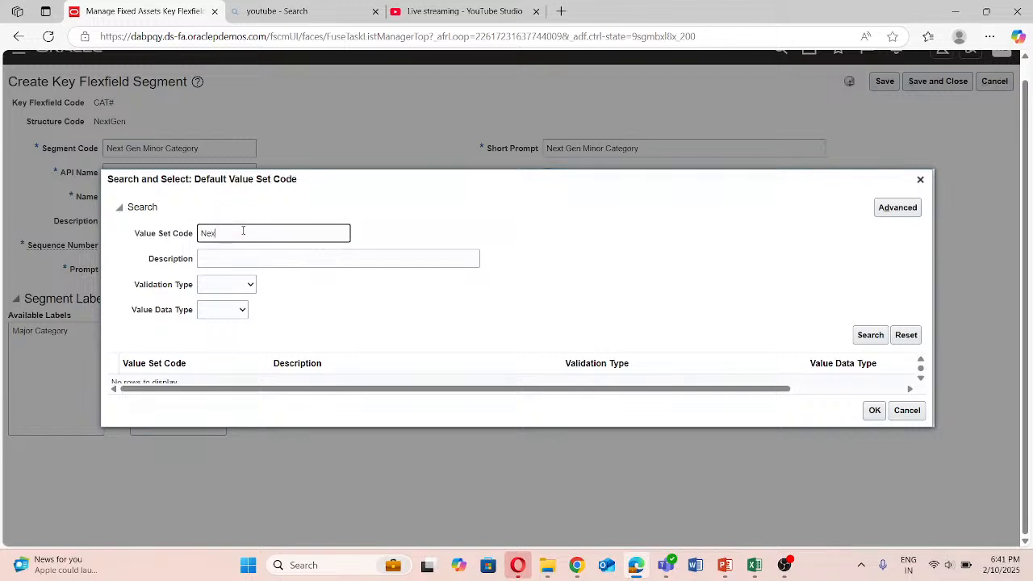
{"action": "type", "text": "t"}
{"action": "left_click", "coordinate": [870, 335]}
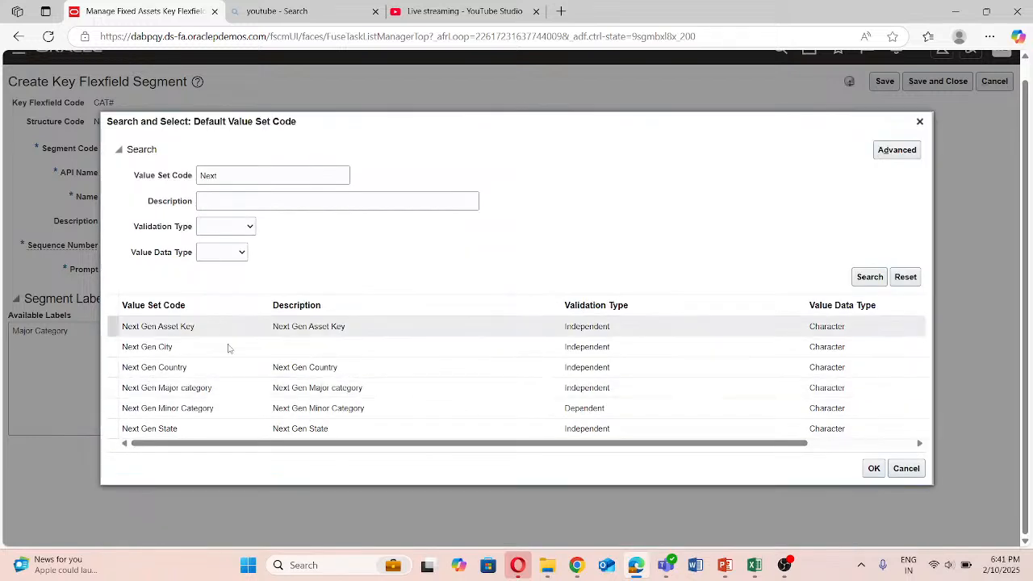
{"action": "left_click", "coordinate": [115, 408]}
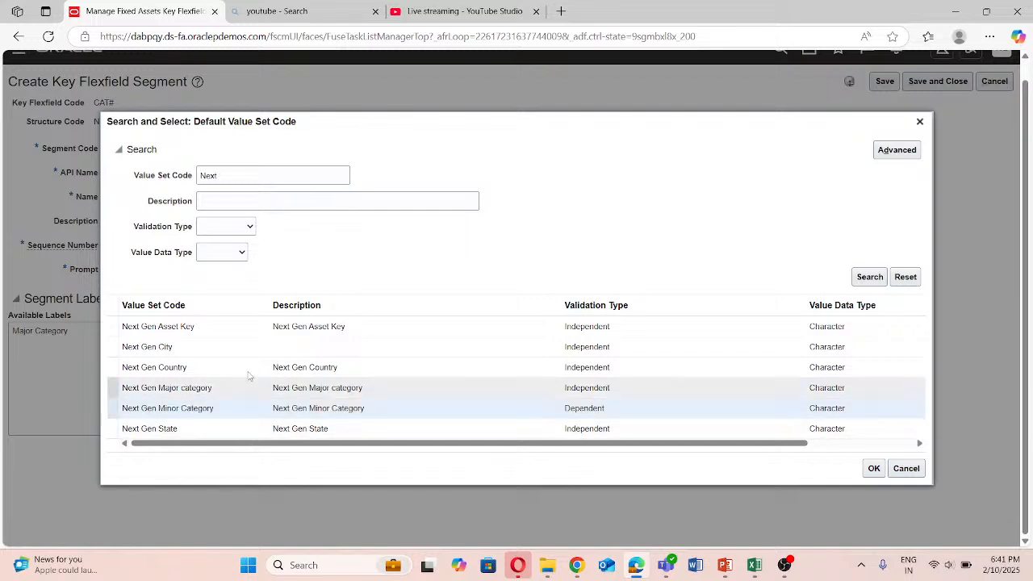
{"action": "left_click", "coordinate": [874, 469]}
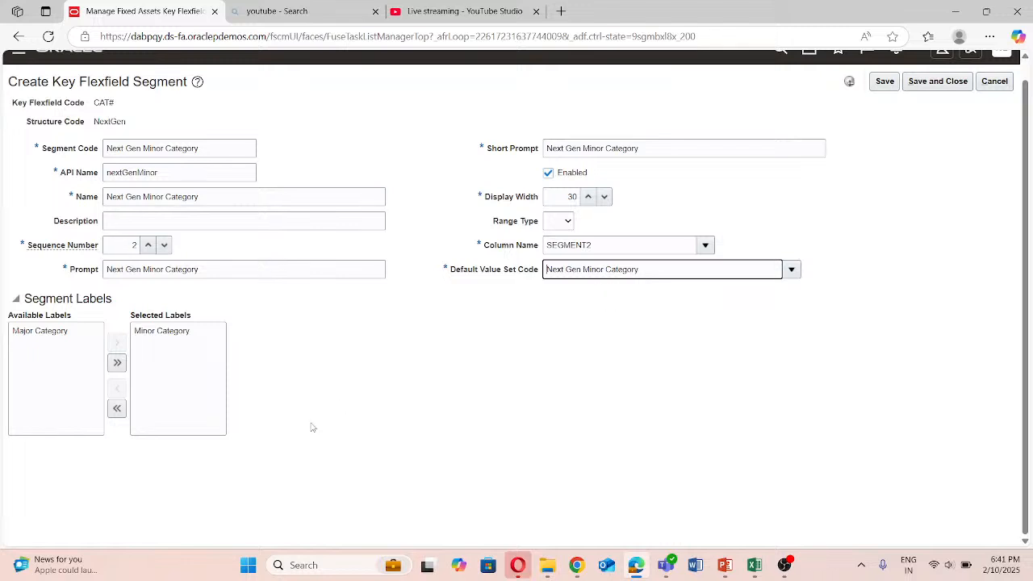
Discard the unsaved minor category segment, and save and close the NextGen structure to return to the key flexfields list.
{"action": "scroll", "coordinate": [312, 427], "scroll_direction": "up", "scroll_amount": 1}
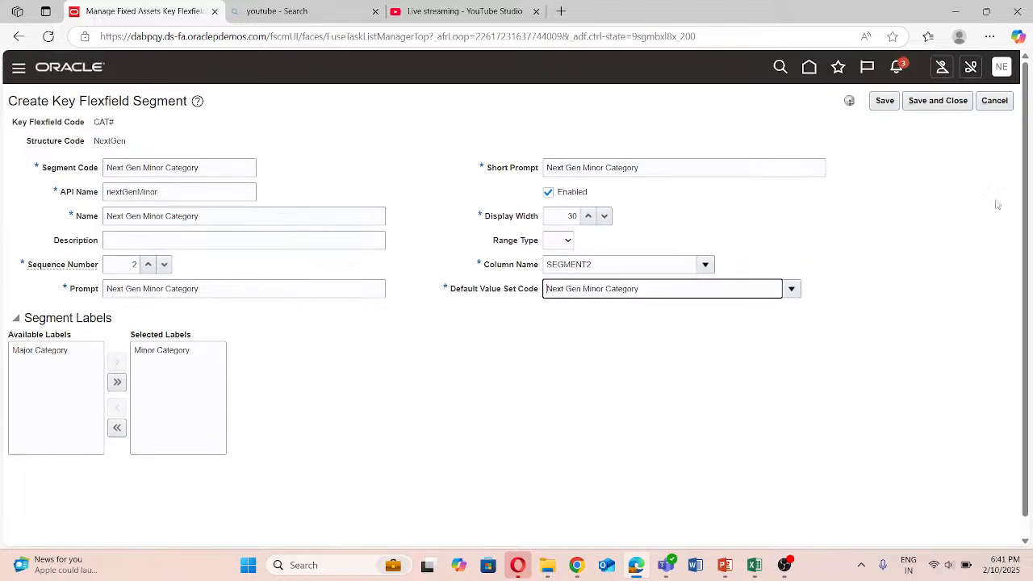
{"action": "left_click", "coordinate": [1000, 105]}
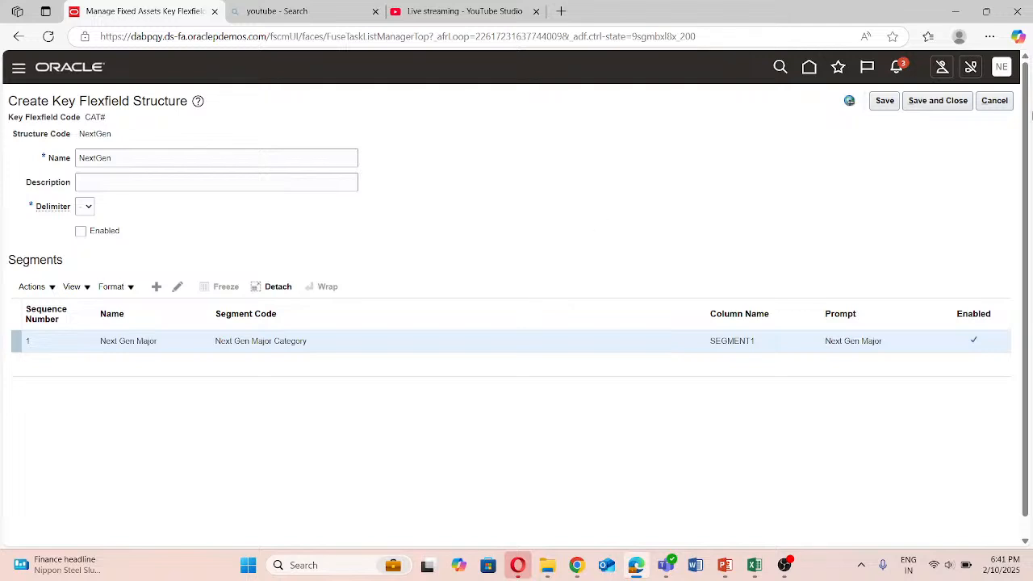
{"action": "left_click", "coordinate": [934, 98]}
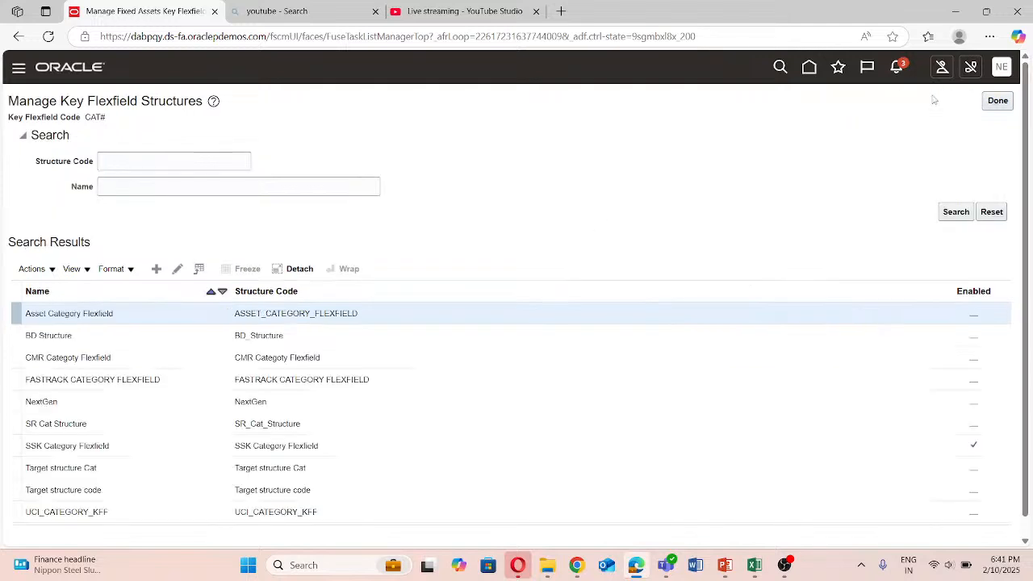
{"action": "left_click", "coordinate": [998, 100]}
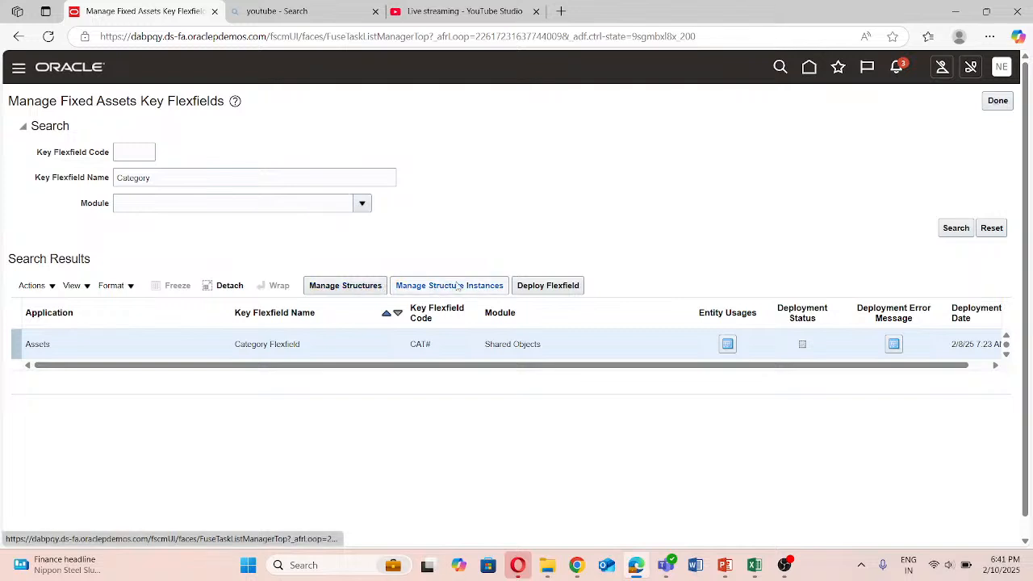
Add a structure instance to the Category Flexfield with the structure instance code Next Category Flex and API name NextCategoryFlex.
{"action": "left_click", "coordinate": [457, 285]}
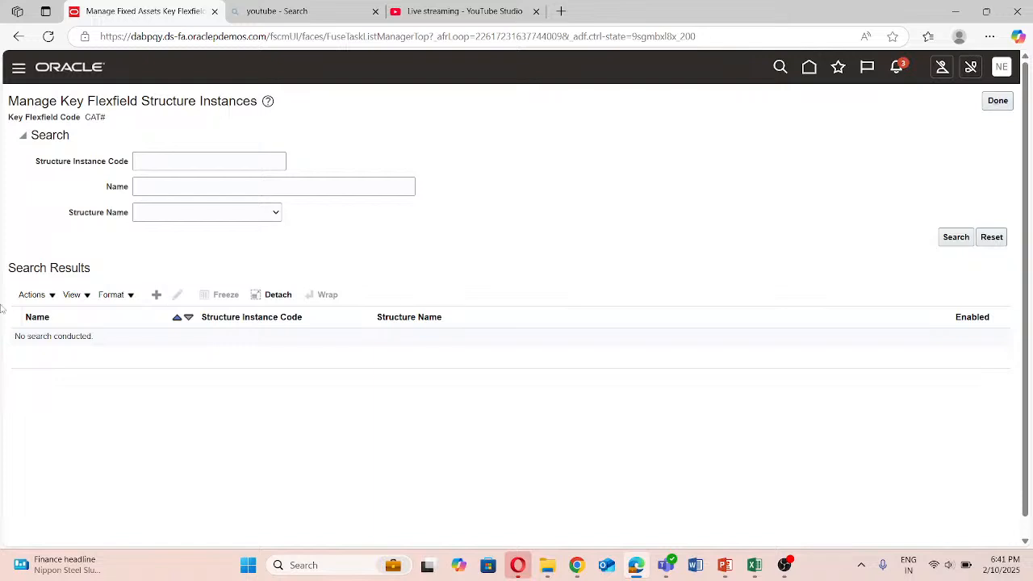
{"action": "left_click", "coordinate": [157, 295]}
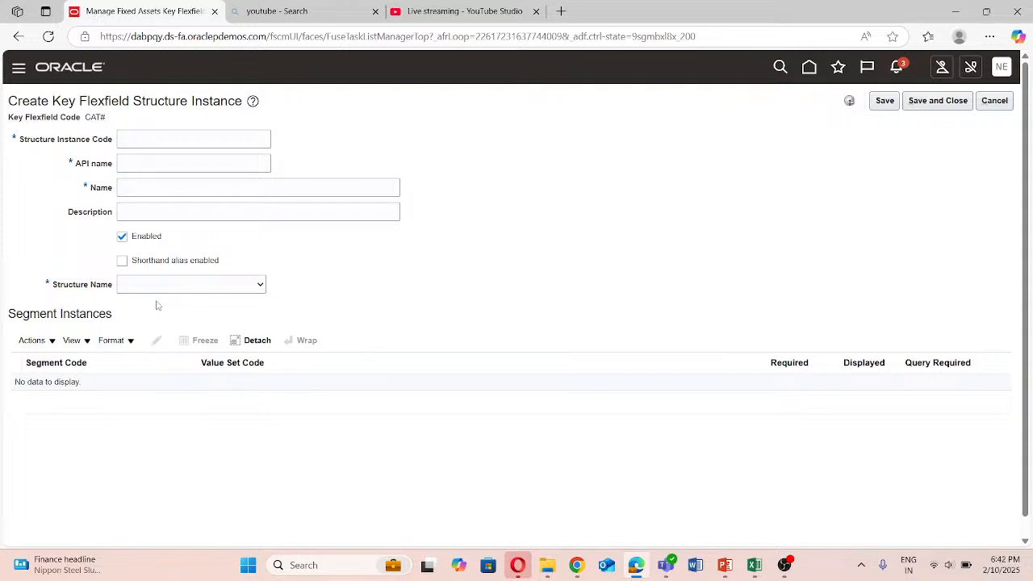
{"action": "left_click", "coordinate": [139, 138]}
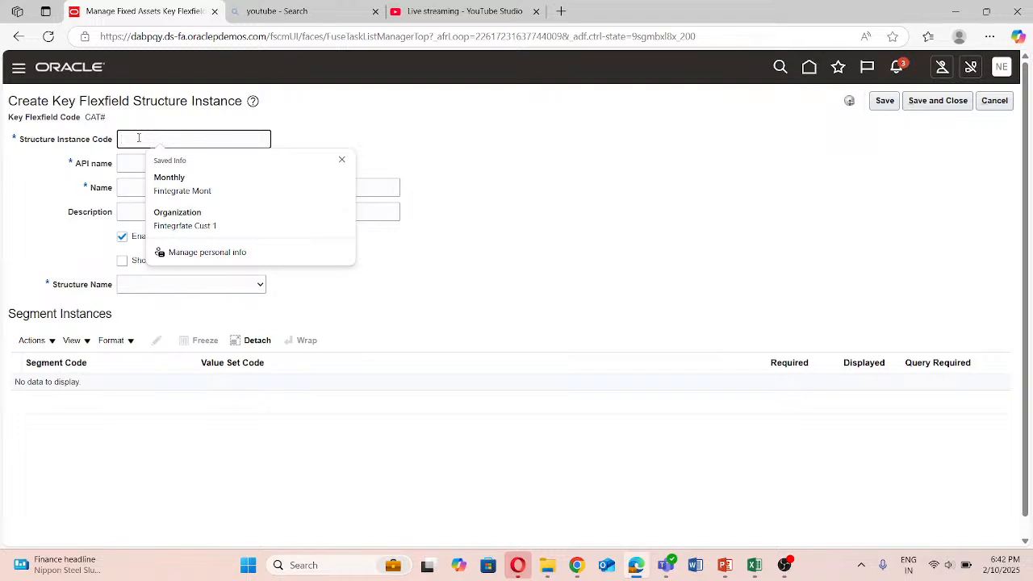
{"action": "type", "text": "Next"}
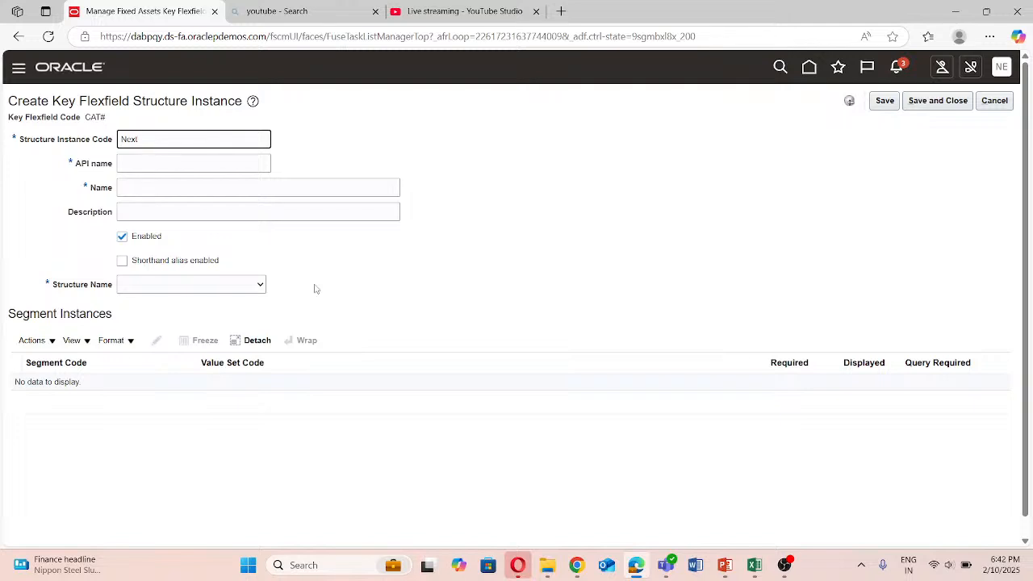
{"action": "type", "text": "Category"}
{"action": "type", "text": " H"}
{"action": "type", "text": "lex"}
{"action": "left_click", "coordinate": [206, 166]}
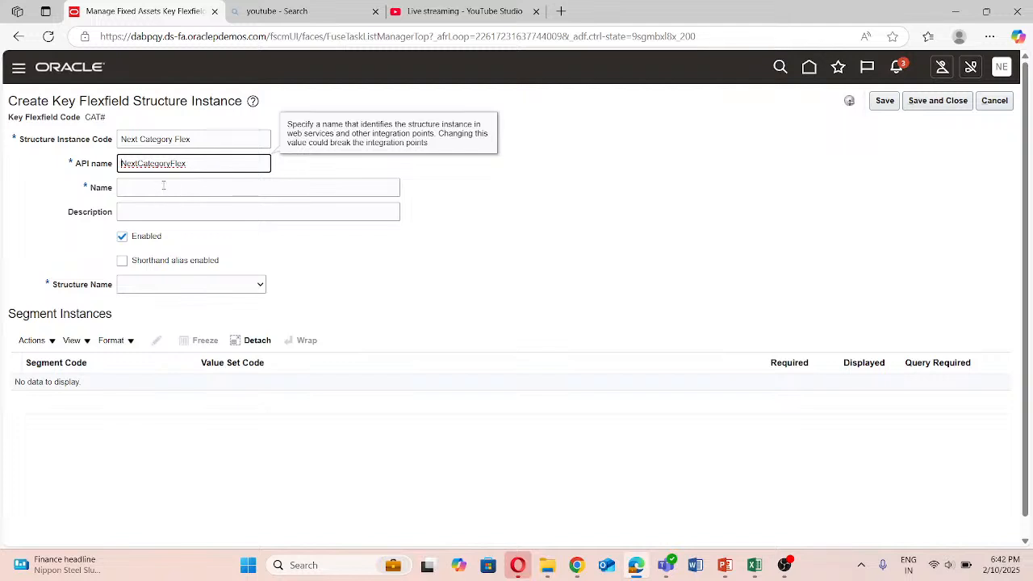
Copy the structure instance code into the instance's name, making it Next Category Flex.
{"action": "left_click", "coordinate": [163, 185]}
{"action": "left_click", "coordinate": [192, 140]}
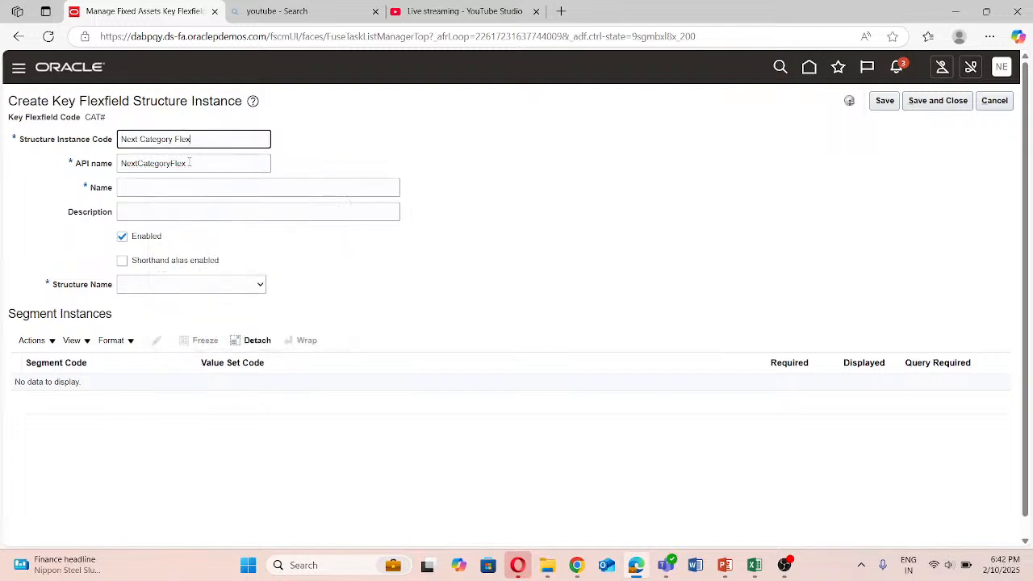
{"action": "left_click", "coordinate": [179, 185]}
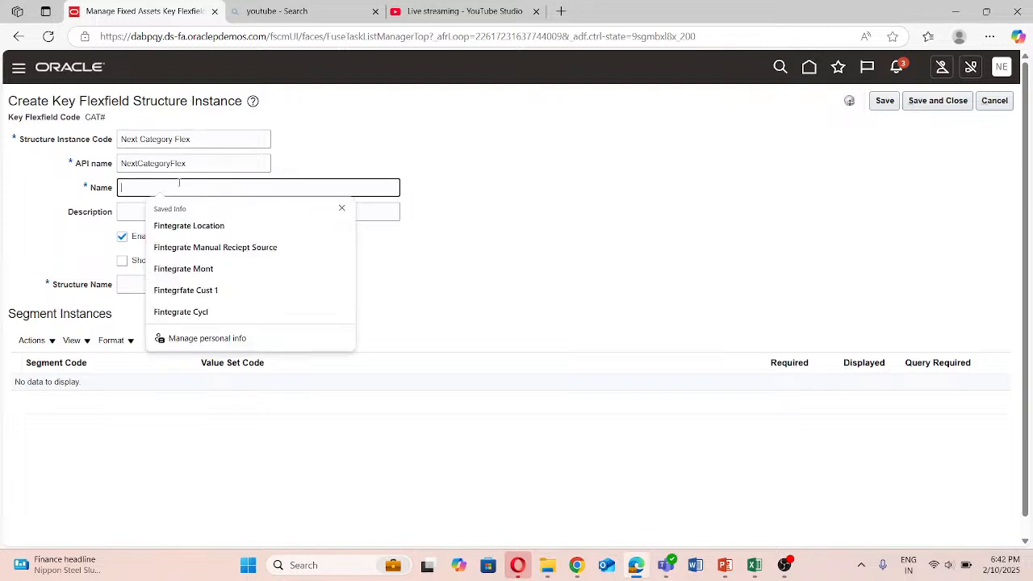
{"action": "triple_click", "coordinate": [206, 138]}
{"action": "key", "text": "ctrl+c"}
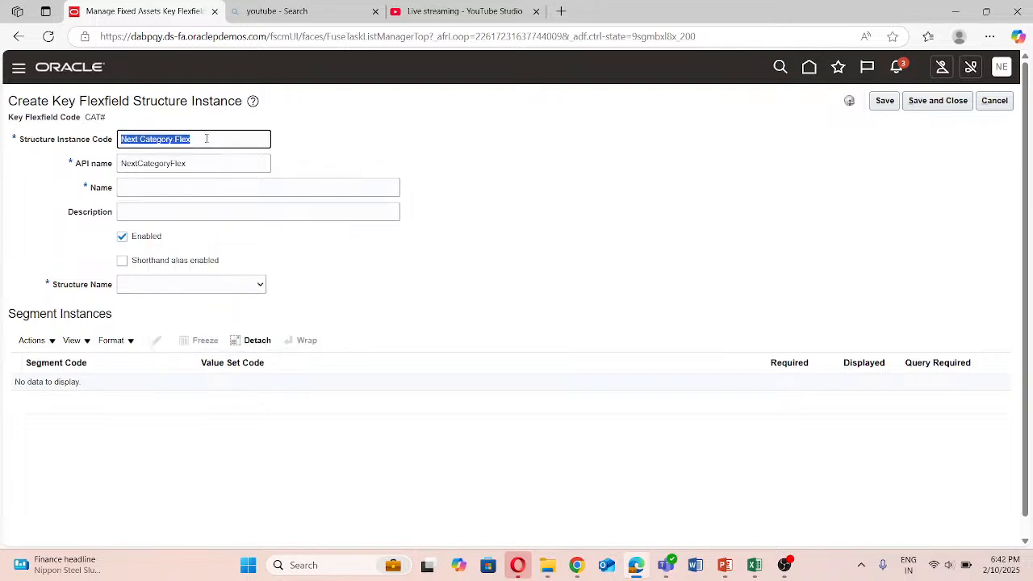
{"action": "left_click", "coordinate": [156, 188]}
{"action": "key", "text": "ctrl+v"}
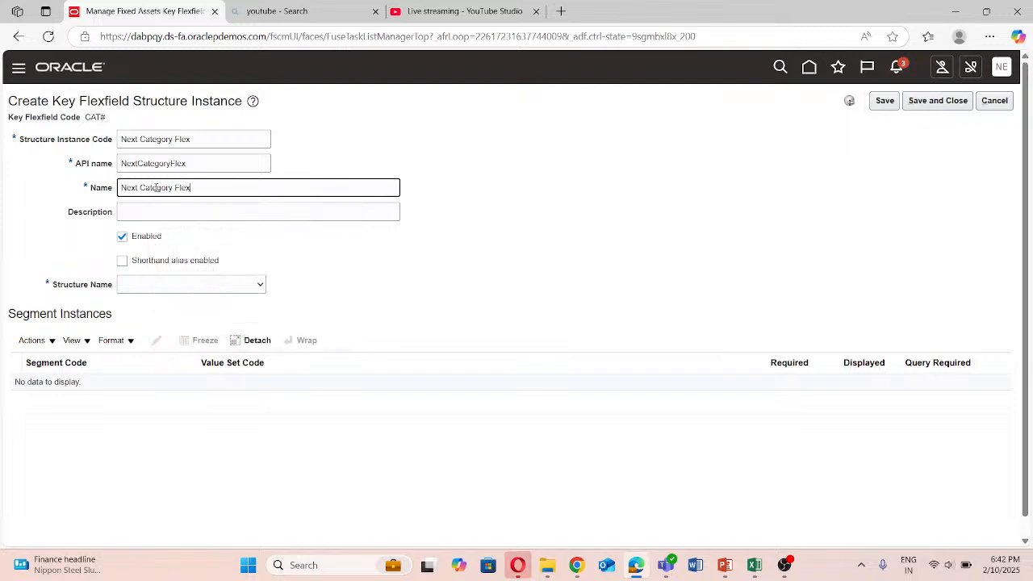
{"action": "left_click", "coordinate": [155, 208]}
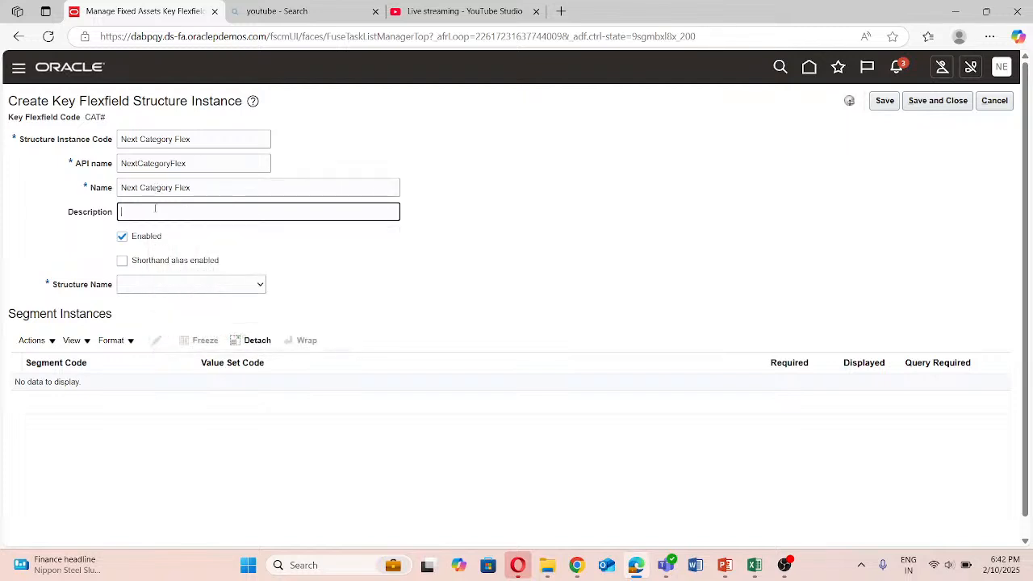
Choose NextGen as the structure for the Next Category Flex instance.
{"action": "left_click", "coordinate": [170, 285]}
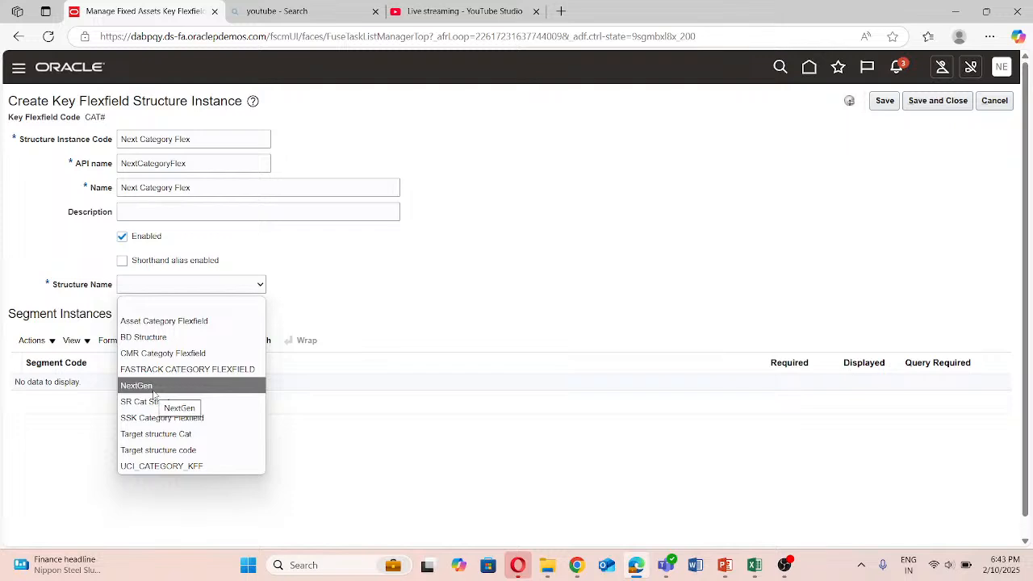
{"action": "left_click", "coordinate": [385, 291]}
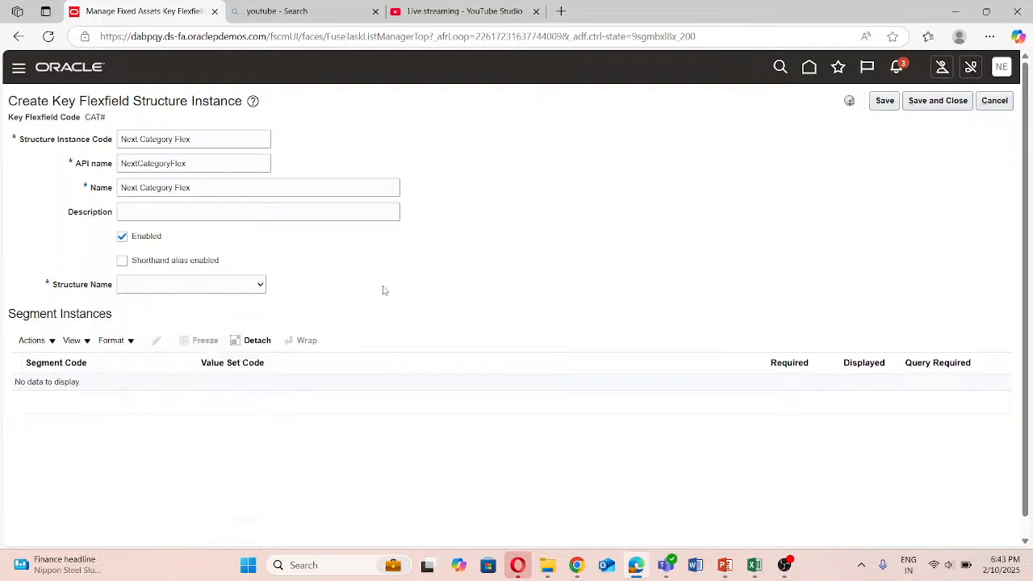
{"action": "left_click", "coordinate": [261, 286]}
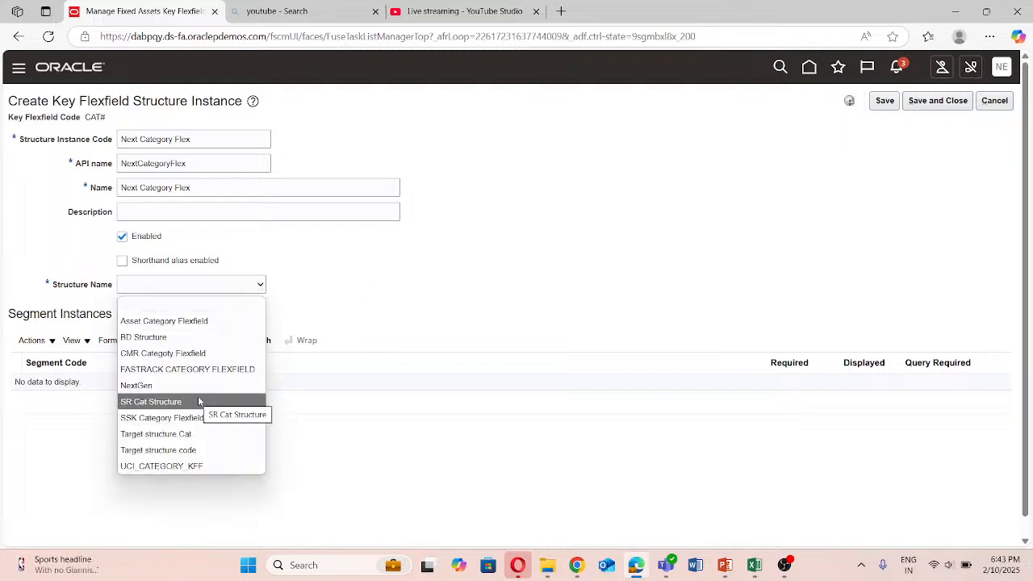
{"action": "left_click", "coordinate": [129, 385]}
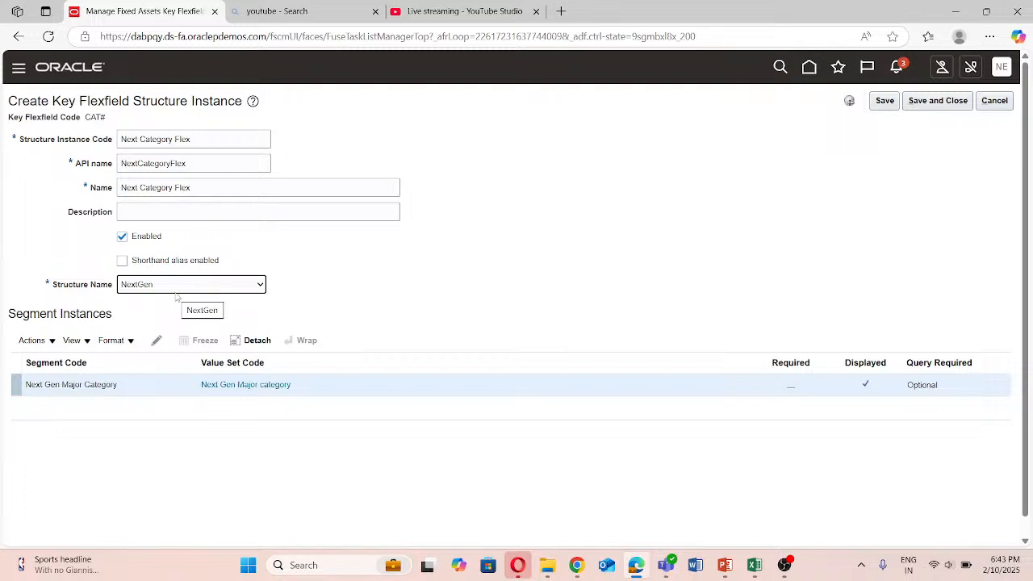
Switch the instance's structure to Asset Category Flexfield to compare its segments, and set it back to NextGen.
{"action": "left_click", "coordinate": [229, 285]}
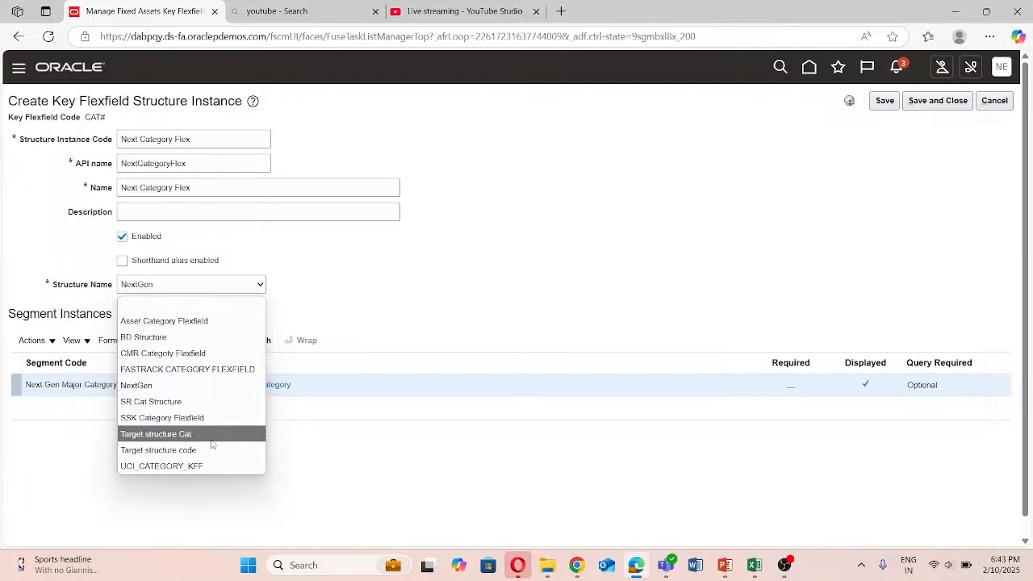
{"action": "left_click", "coordinate": [763, 203]}
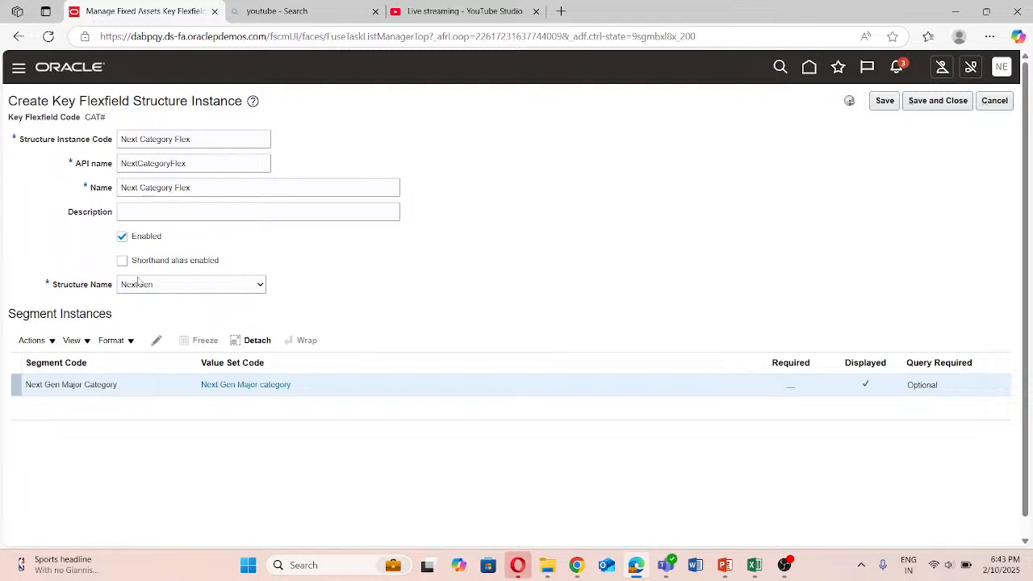
{"action": "left_click", "coordinate": [193, 282]}
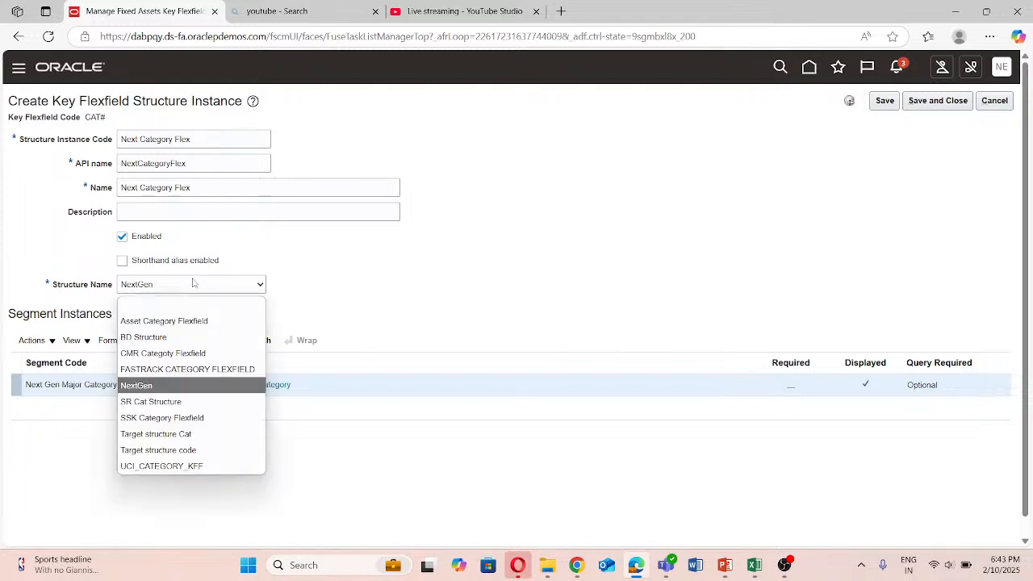
{"action": "left_click", "coordinate": [199, 321]}
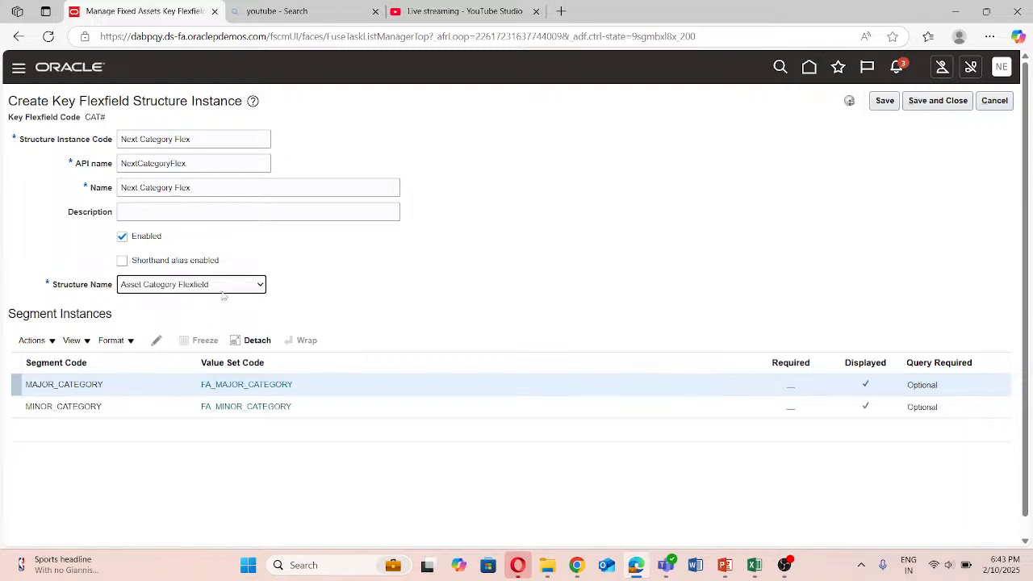
{"action": "left_click", "coordinate": [229, 290]}
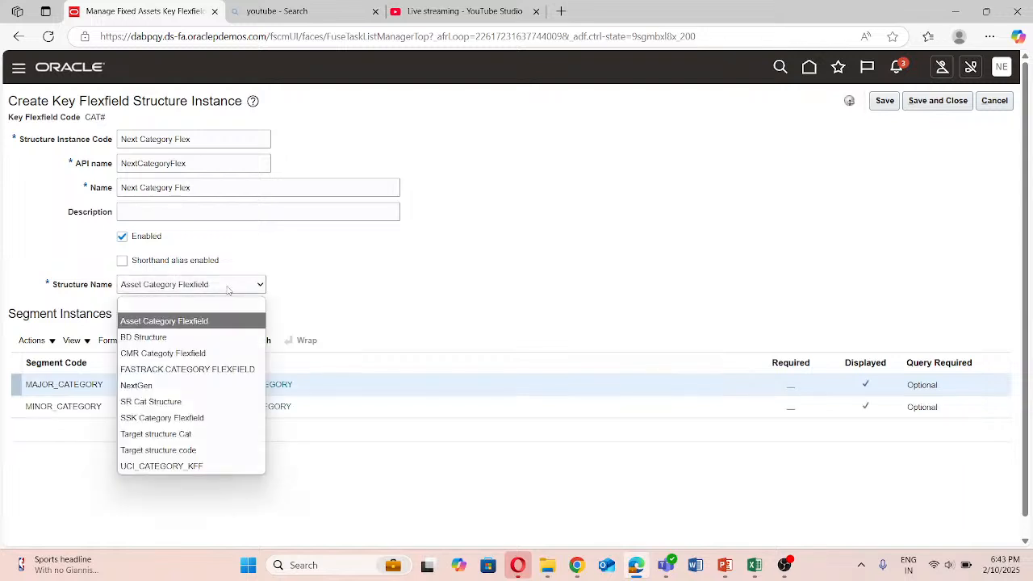
{"action": "left_click", "coordinate": [142, 386]}
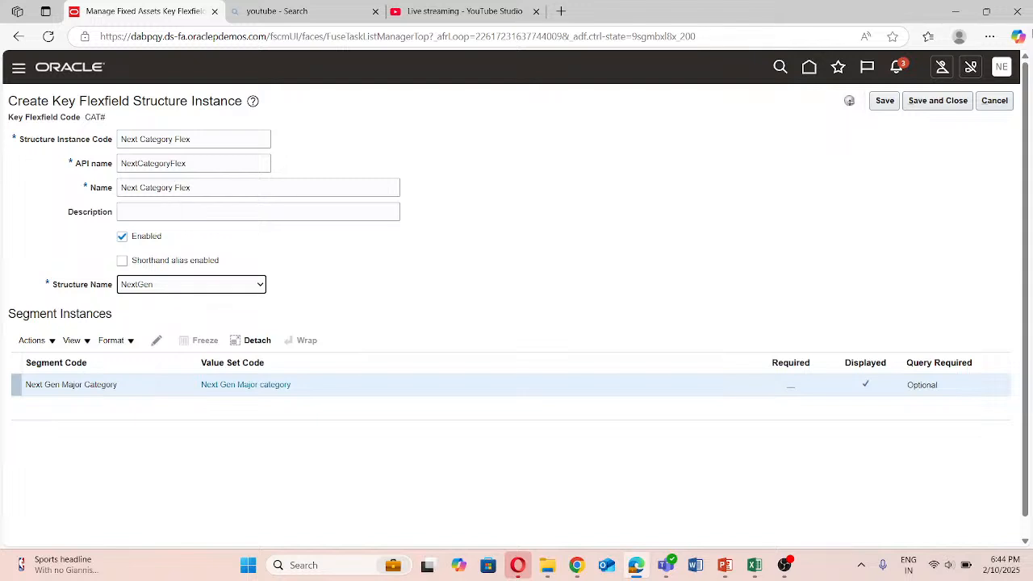
Discard the unsaved instance and start a new structure instance with code Next Gen Category Flex and API name NextGenCategoryFlex.
{"action": "left_click", "coordinate": [994, 100]}
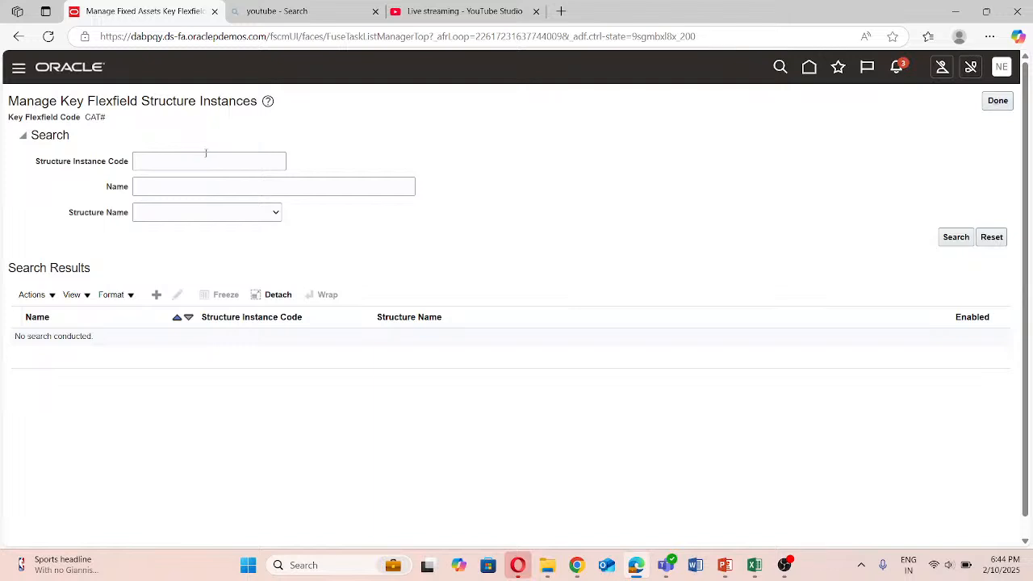
{"action": "left_click", "coordinate": [155, 295]}
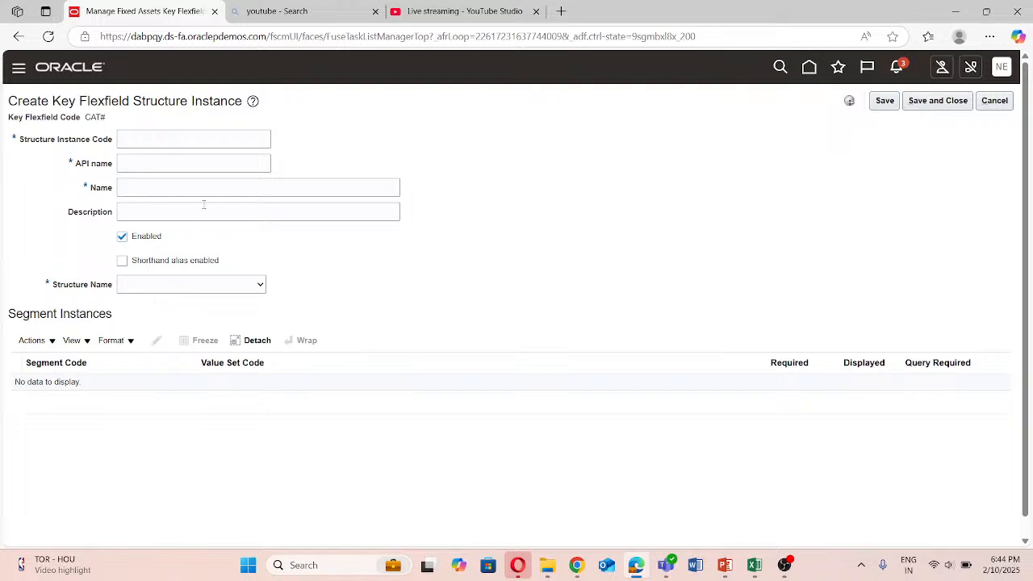
{"action": "left_click", "coordinate": [165, 138]}
{"action": "mouse_move", "coordinate": [725, 565]}
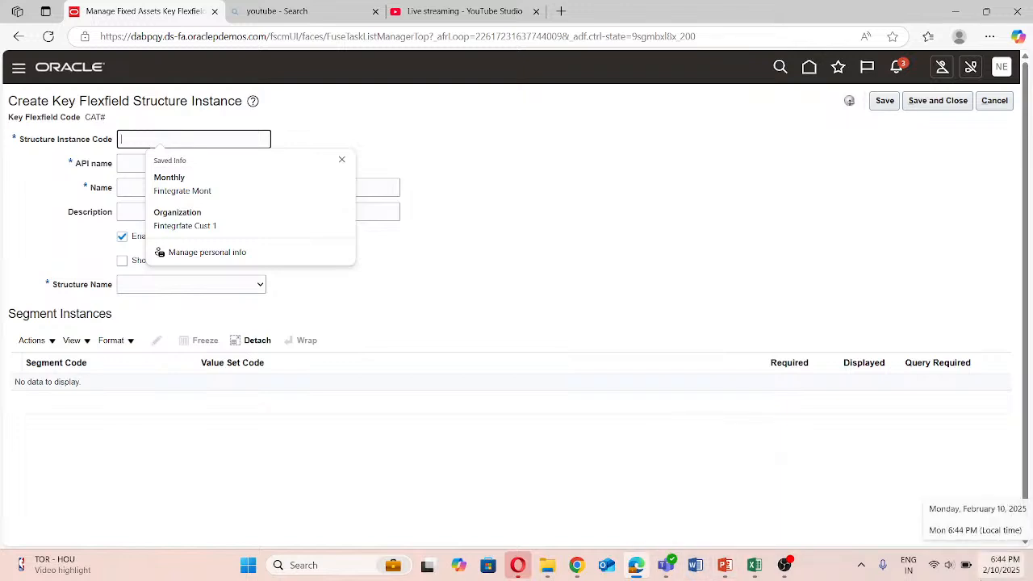
{"action": "type", "text": "Next"}
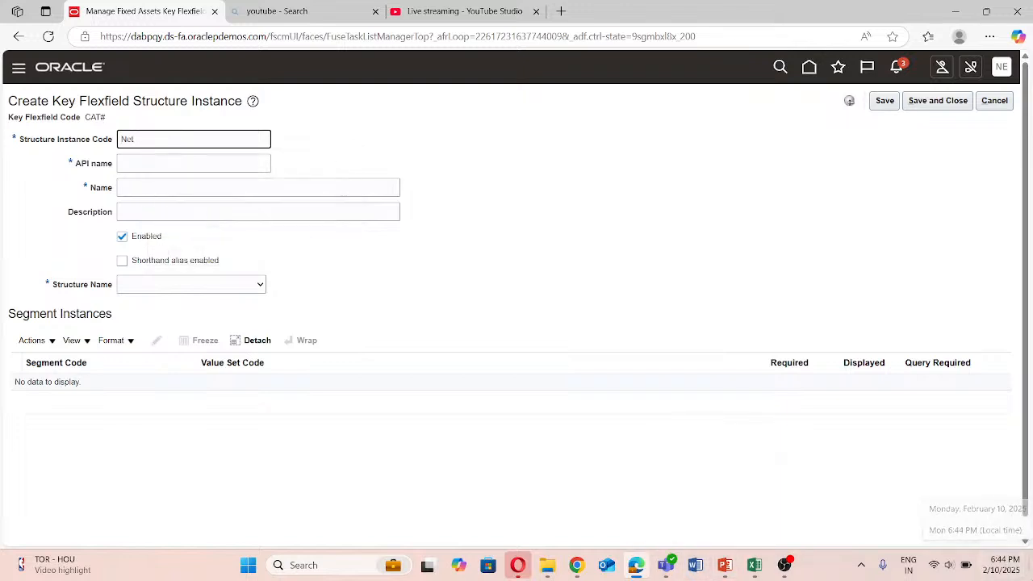
{"action": "key", "text": "BackSpace"}
{"action": "type", "text": "xr"}
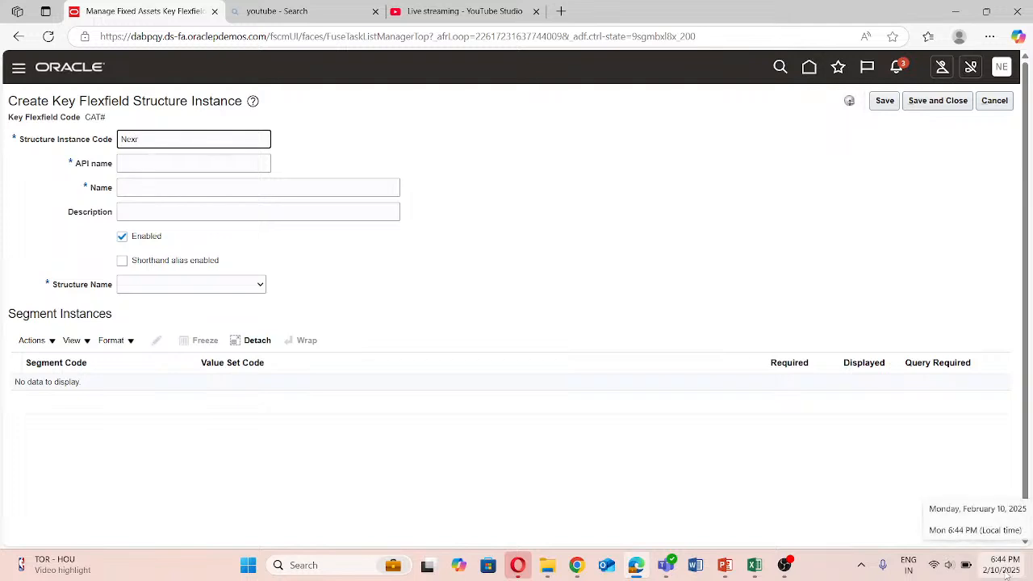
{"action": "key", "text": "BackSpace"}
{"action": "type", "text": "t Gen"}
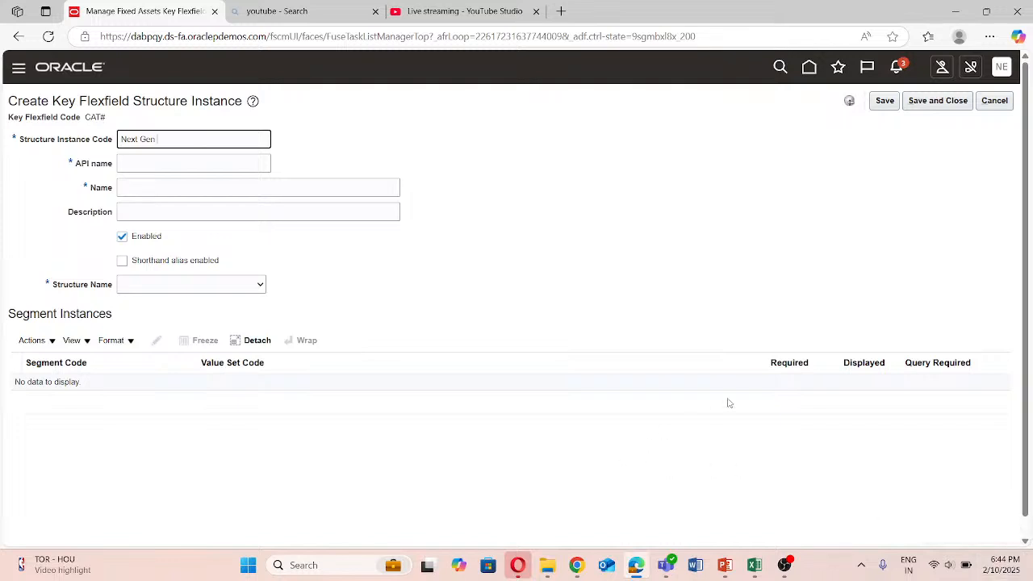
{"action": "key", "text": "Caps_Lock"}
{"action": "type", "text": "C"}
{"action": "key", "text": "Caps_Lock"}
{"action": "type", "text": "at"}
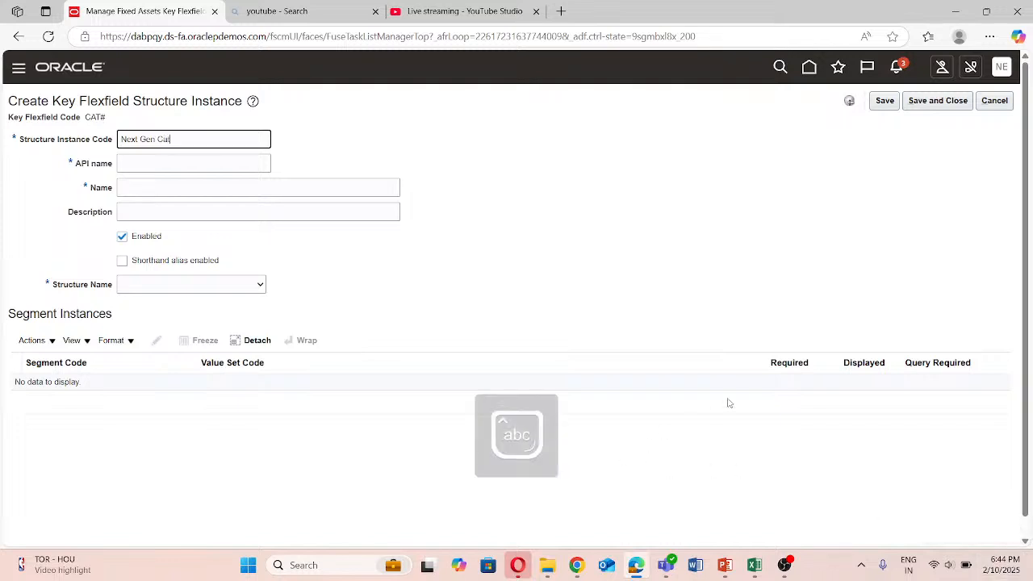
{"action": "type", "text": "efgory Flex"}
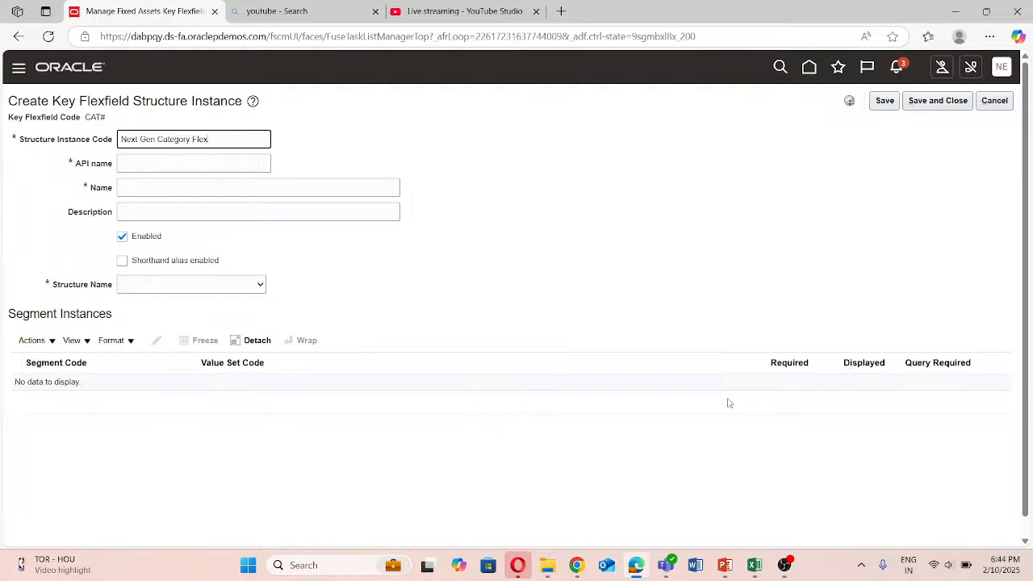
{"action": "left_click", "coordinate": [180, 161]}
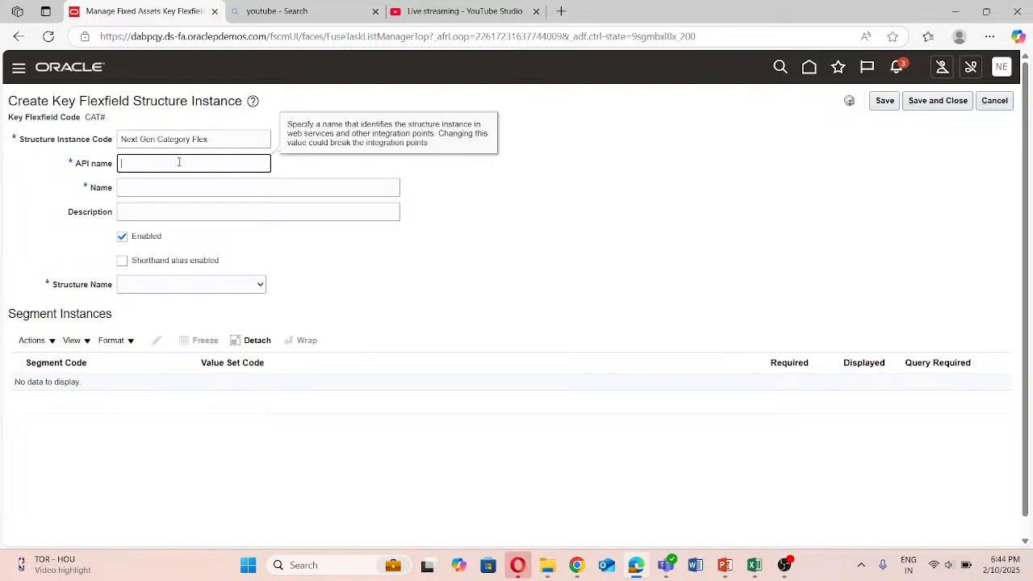
Copy the structure instance code into the new instance's name, making it Next Gen Category Flex.
{"action": "left_click", "coordinate": [149, 189]}
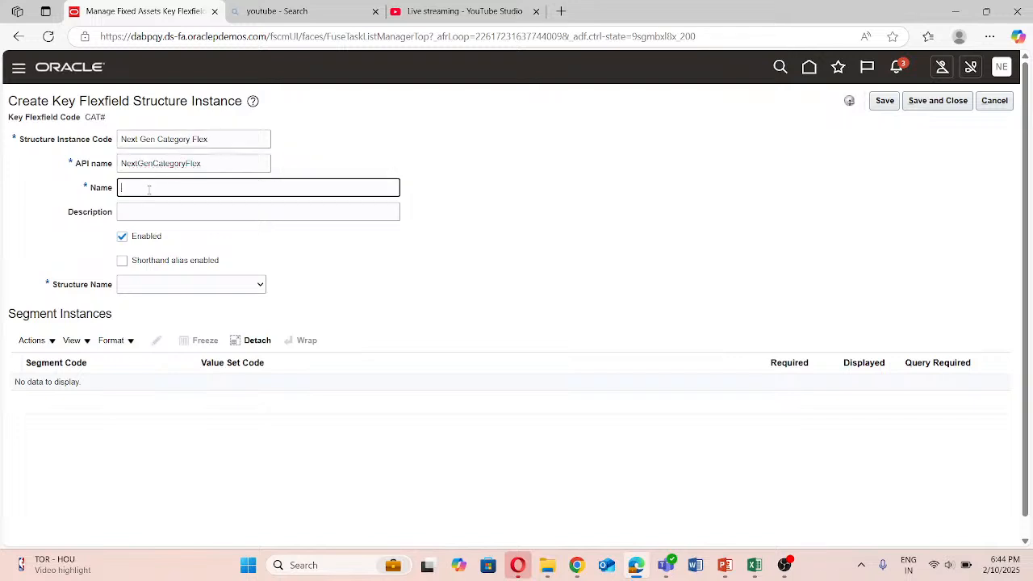
{"action": "left_click", "coordinate": [217, 138]}
{"action": "key", "text": "ctrl+a"}
{"action": "key", "text": "ctrl+c"}
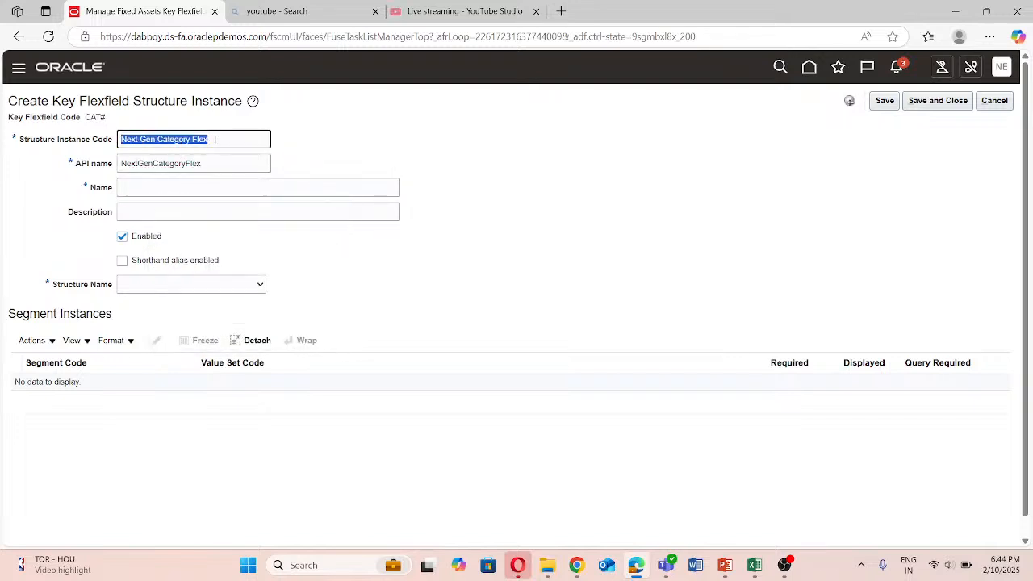
{"action": "left_click", "coordinate": [156, 188]}
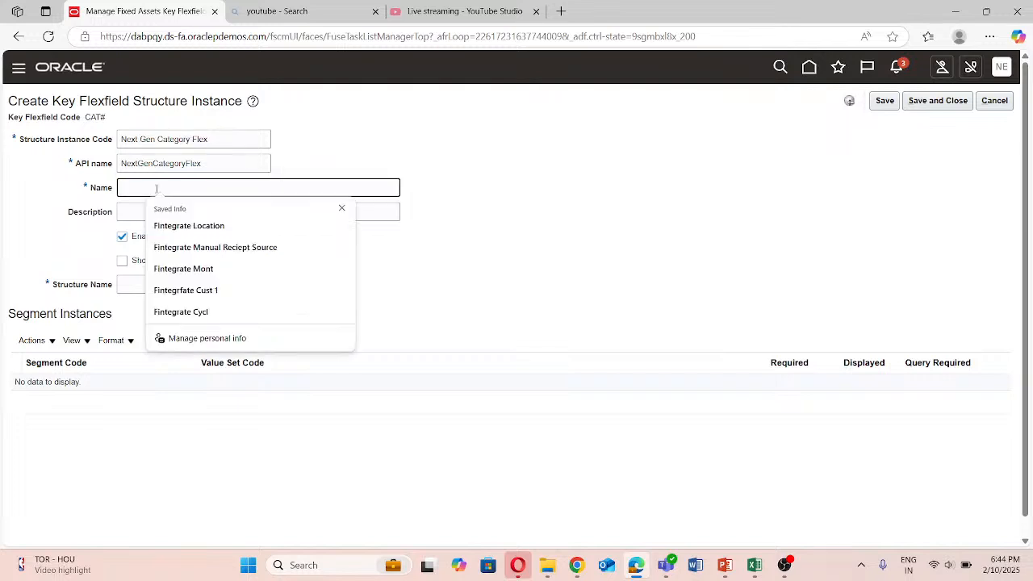
{"action": "key", "text": "ctrl+v"}
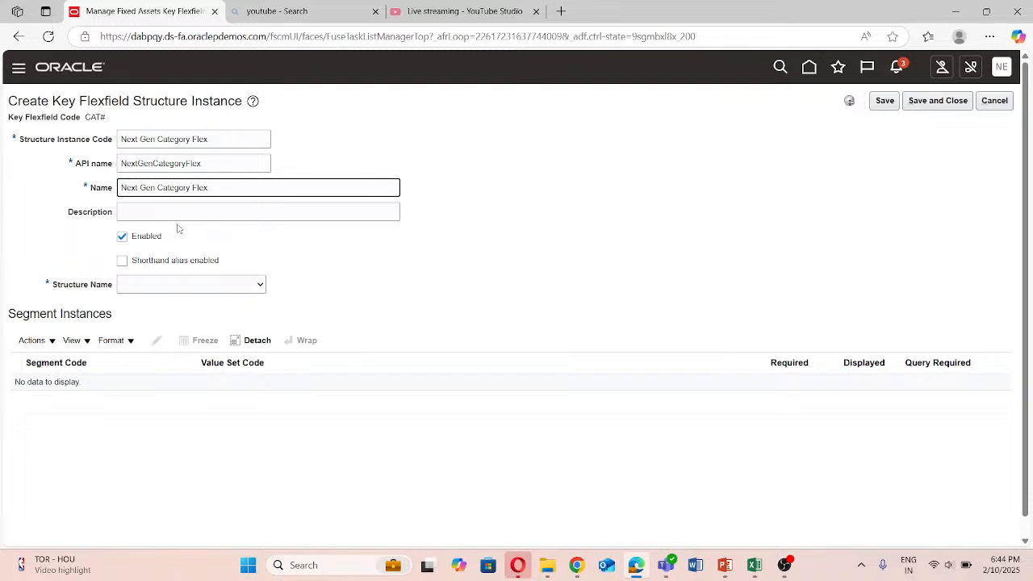
Choose NextGen as the structure for the Next Gen Category Flex instance and keep the instance enabled.
{"action": "left_click", "coordinate": [259, 283]}
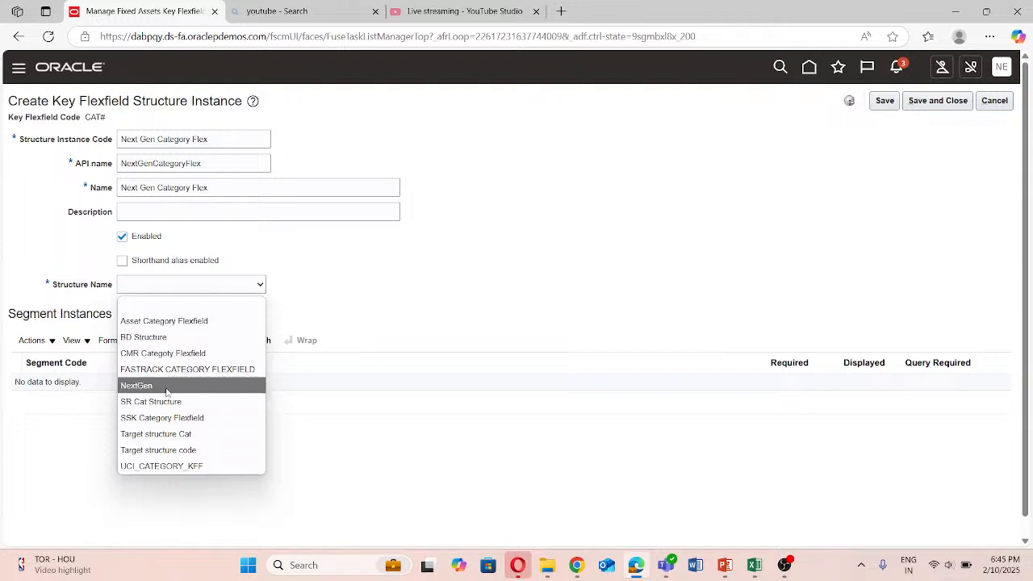
{"action": "left_click", "coordinate": [339, 250]}
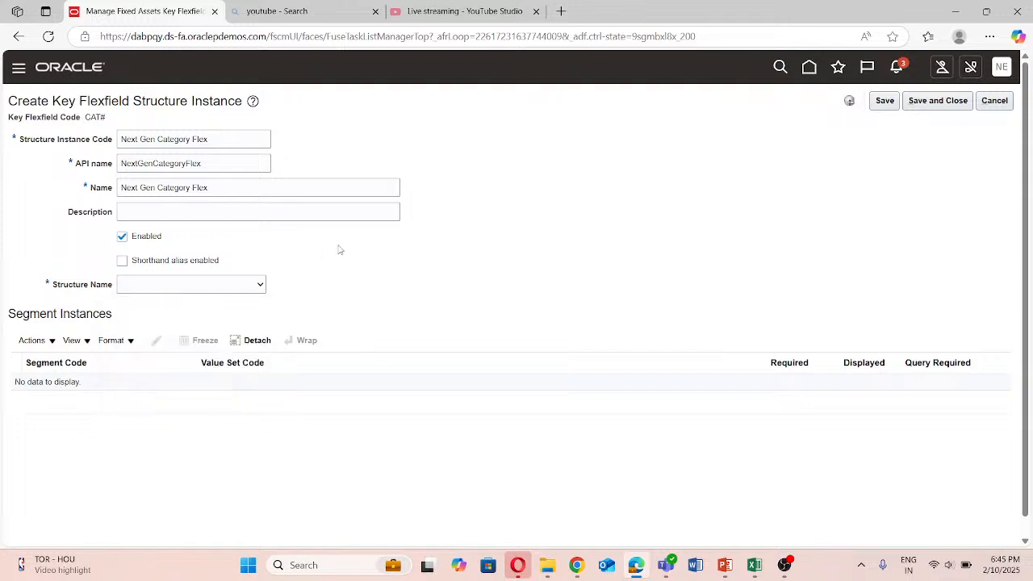
{"action": "left_click", "coordinate": [123, 237]}
{"action": "left_click", "coordinate": [156, 287]}
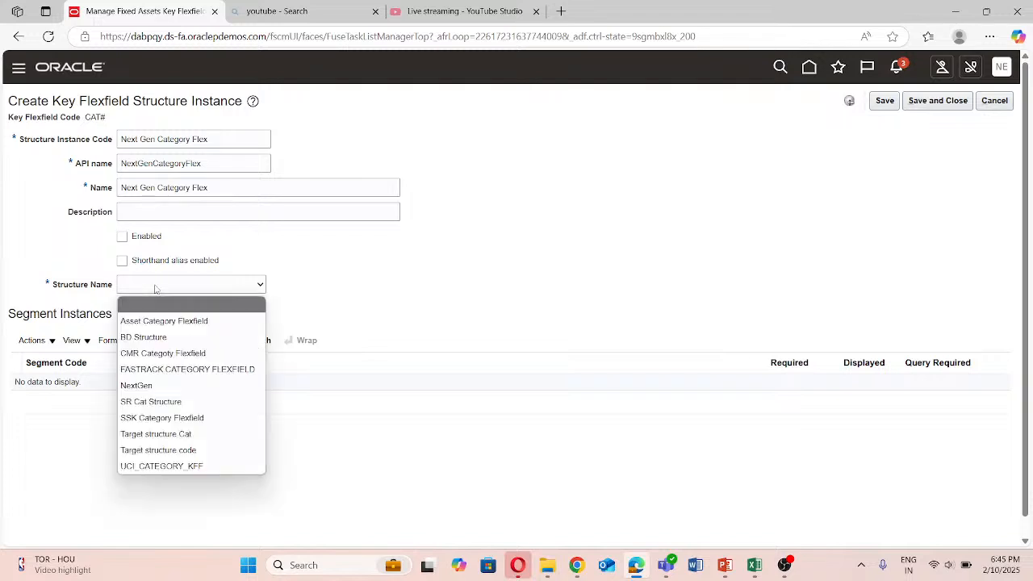
{"action": "left_click", "coordinate": [150, 385]}
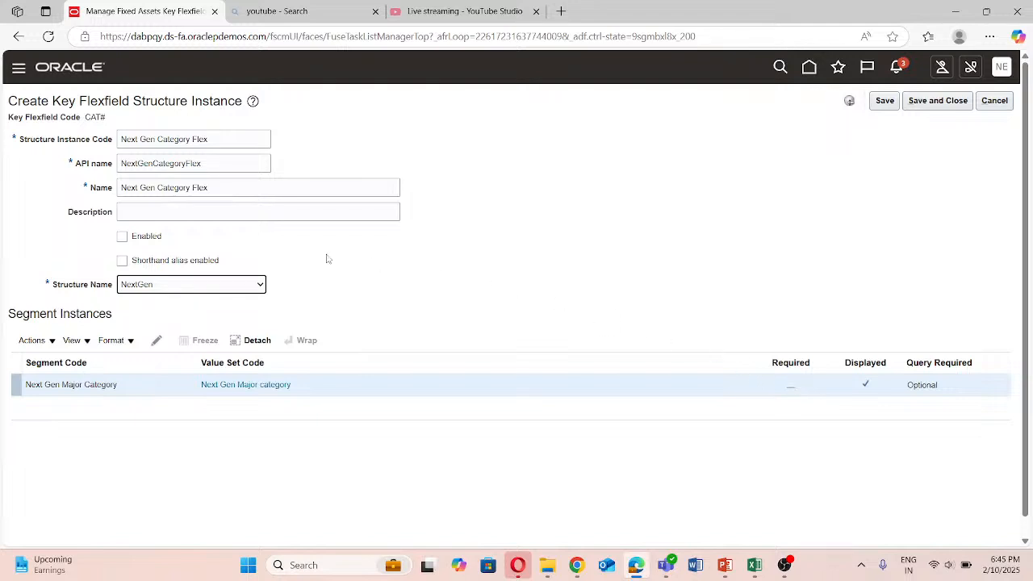
{"action": "left_click", "coordinate": [122, 237]}
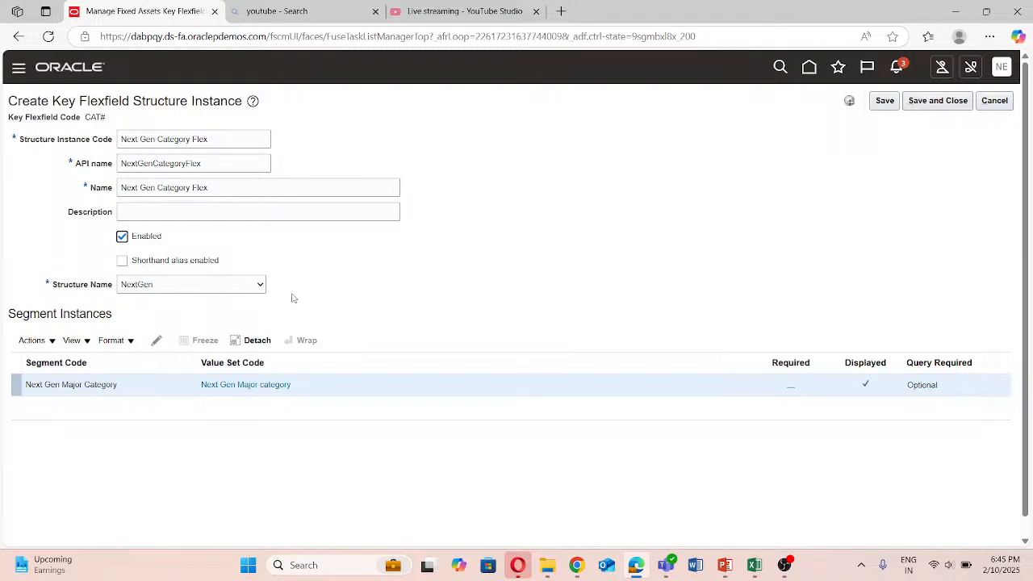
Make the Next Gen Major Category segment instance required, then save and close the structure instance.
{"action": "left_click", "coordinate": [157, 341]}
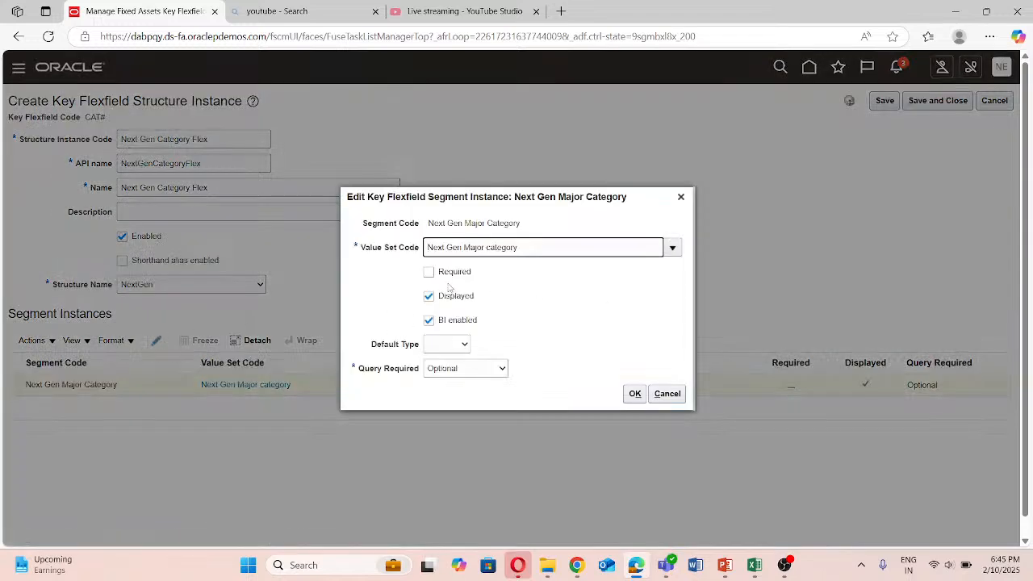
{"action": "left_click", "coordinate": [429, 272]}
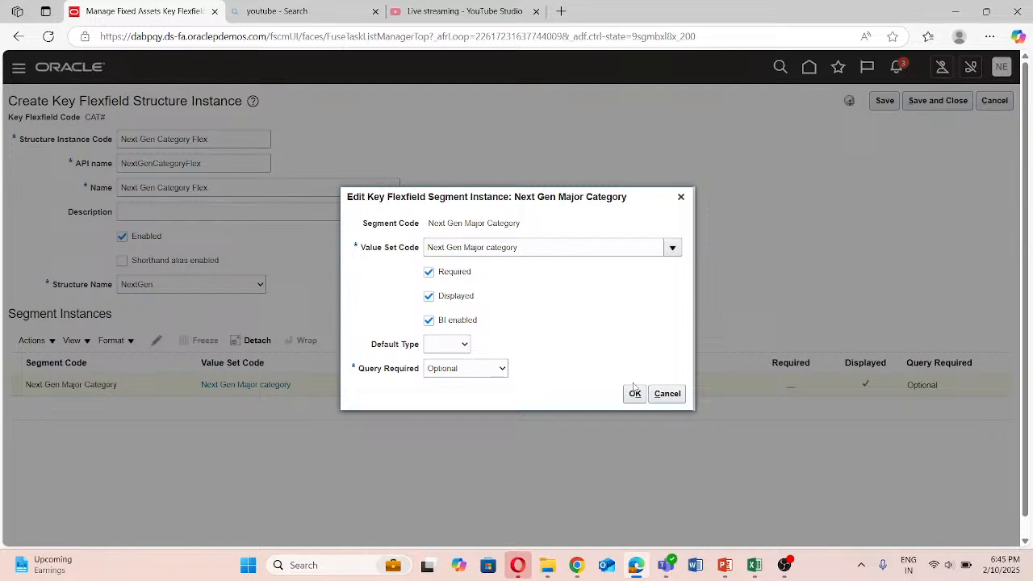
{"action": "left_click", "coordinate": [634, 392]}
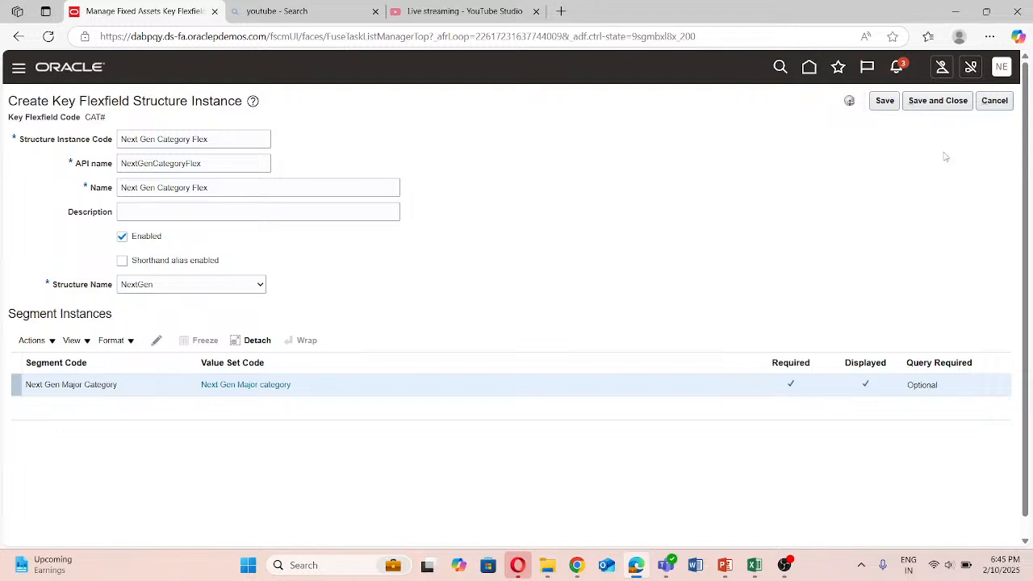
{"action": "left_click", "coordinate": [934, 102]}
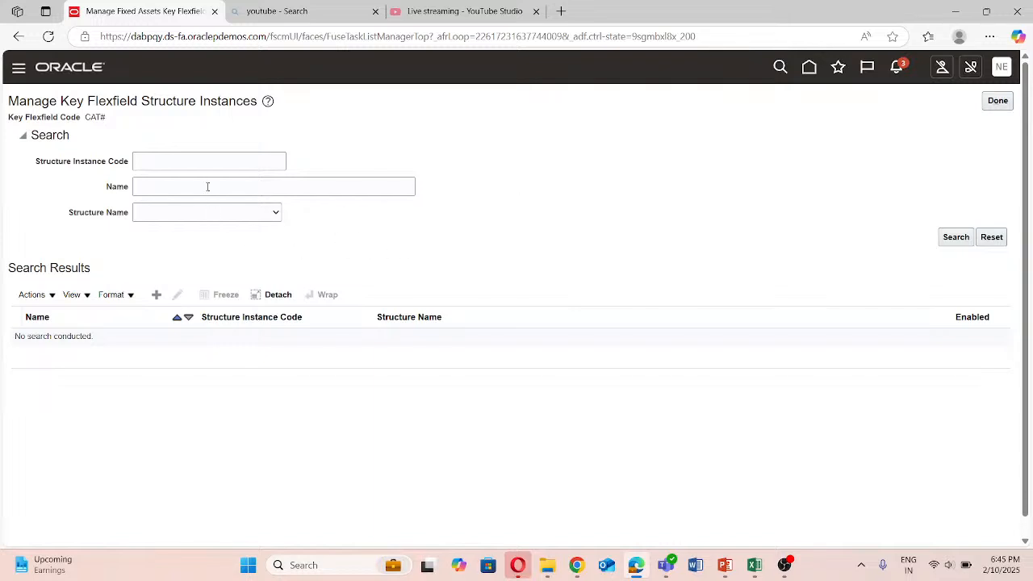
Search the structure instances by code Next and open Next Gen Category Flex to review its settings, leaving without changes.
{"action": "left_click", "coordinate": [195, 161]}
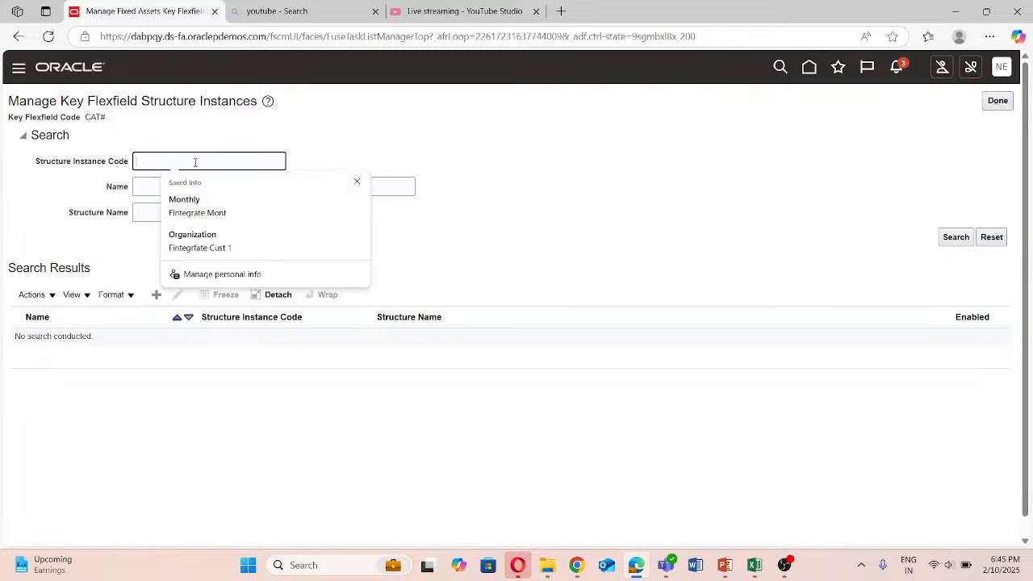
{"action": "type", "text": "Next"}
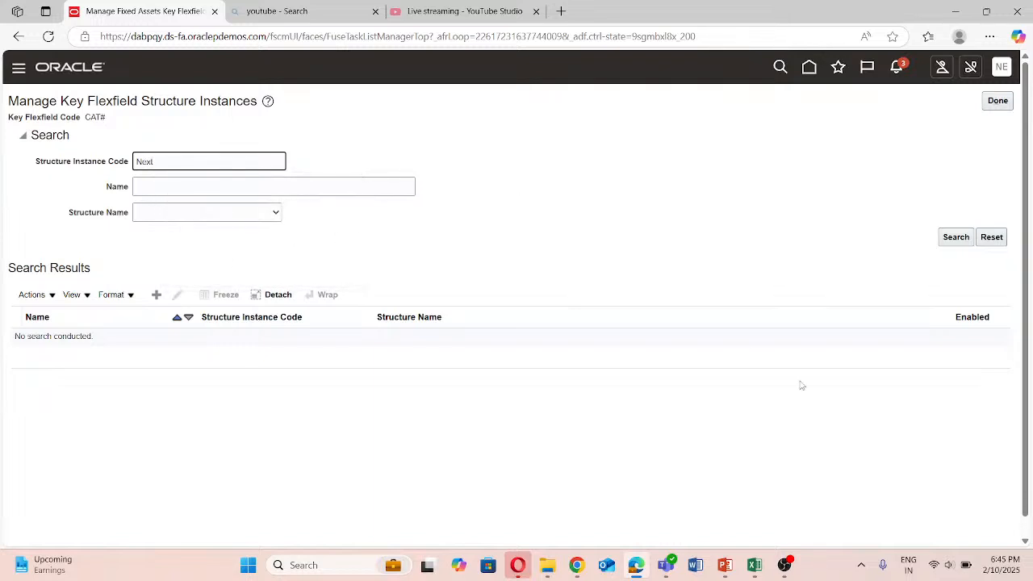
{"action": "left_click", "coordinate": [955, 236]}
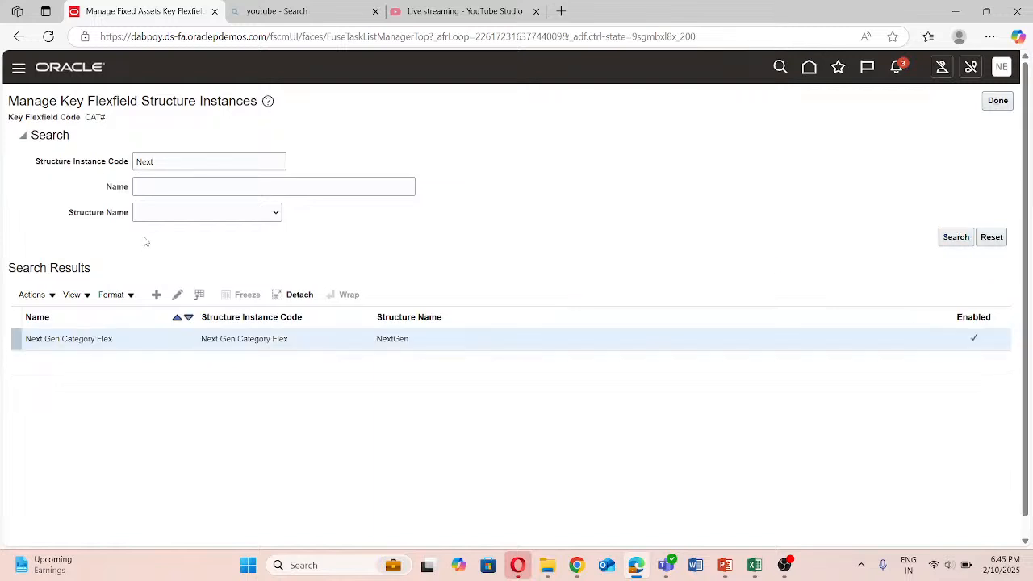
{"action": "left_click", "coordinate": [86, 339]}
{"action": "left_click", "coordinate": [179, 298]}
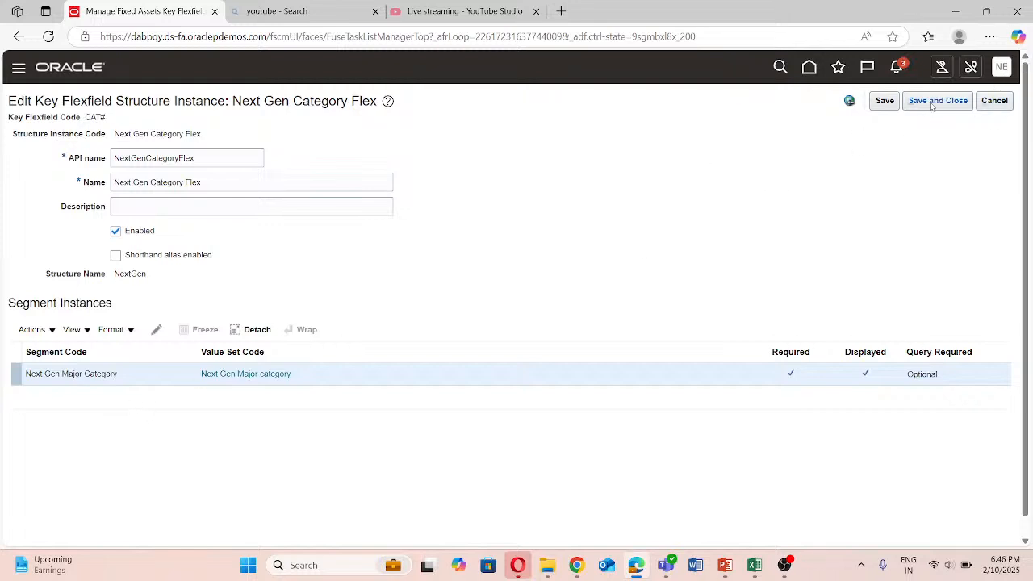
{"action": "left_click", "coordinate": [992, 101]}
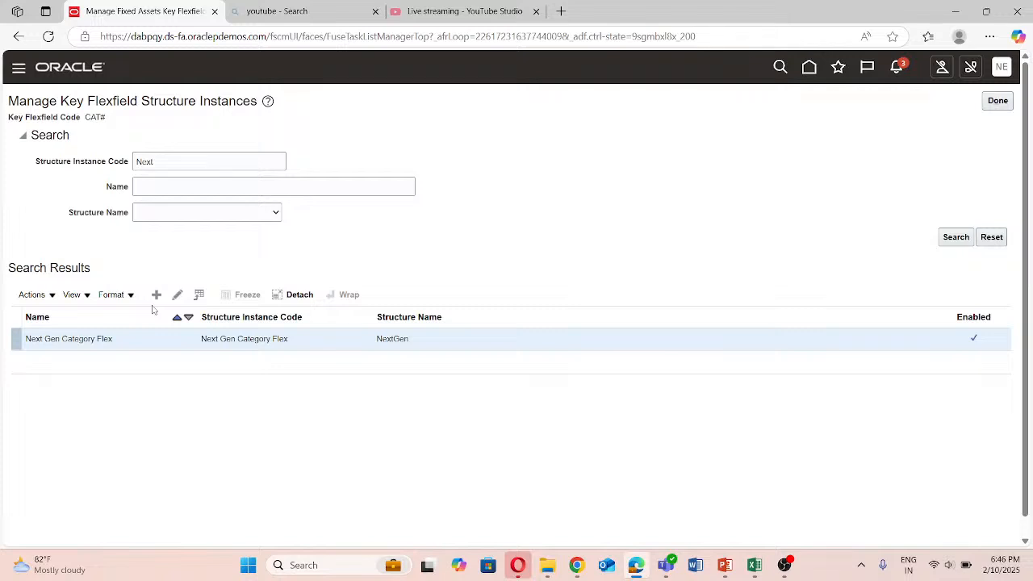
Switch to PowerPoint to check the Location Flexfield item on the Agenda Overview slide, and return to Oracle in the browser.
{"action": "left_click", "coordinate": [728, 569]}
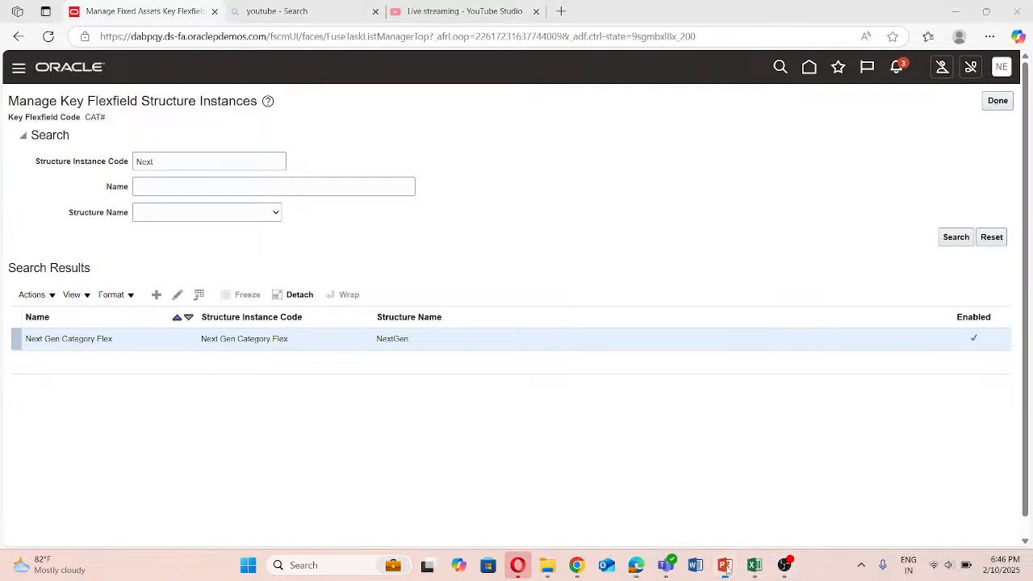
{"action": "left_click", "coordinate": [478, 273]}
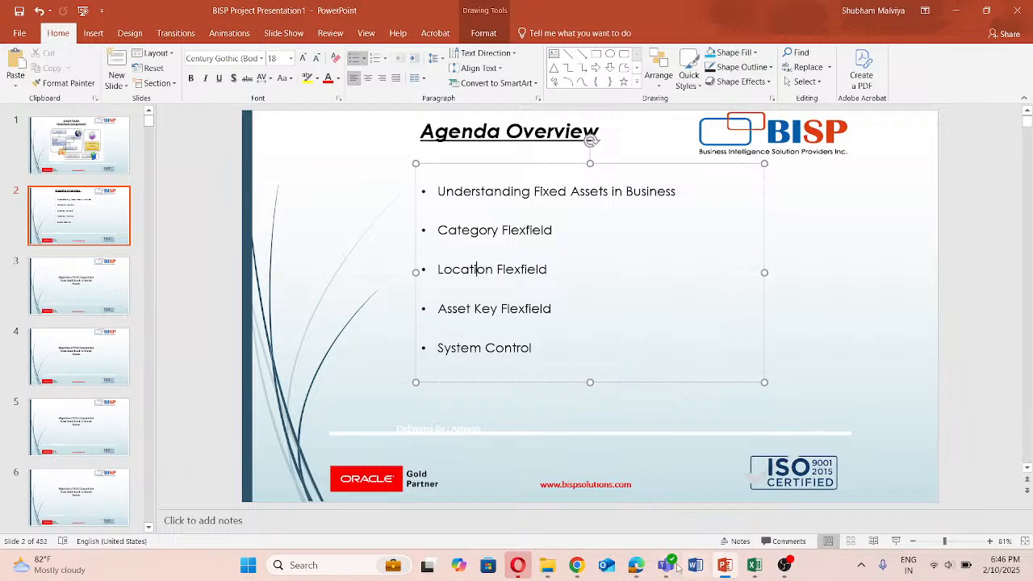
{"action": "left_click", "coordinate": [637, 566]}
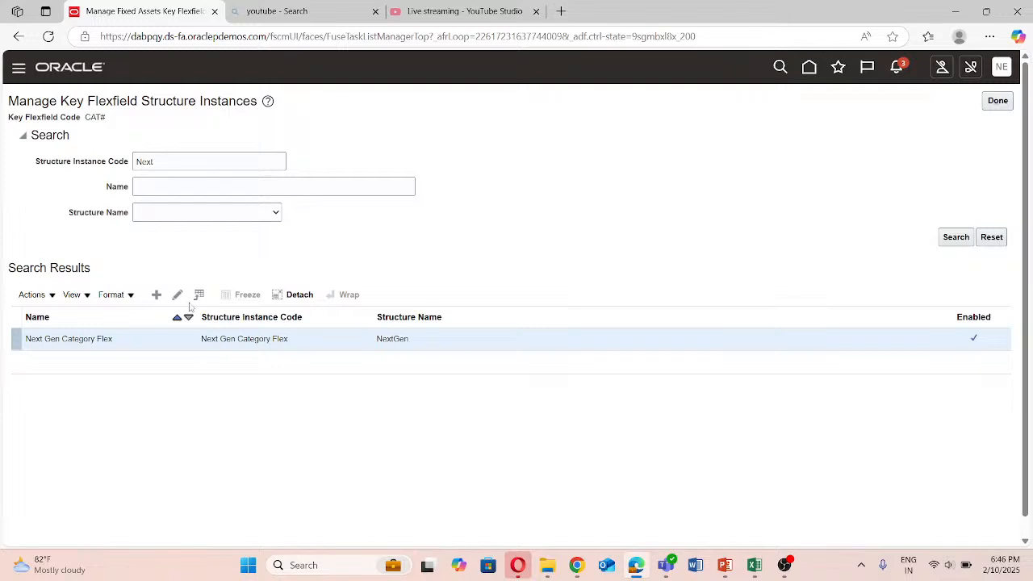
Clear the structure instance code criterion and search the structure instances by the name Location.
{"action": "double_click", "coordinate": [173, 161]}
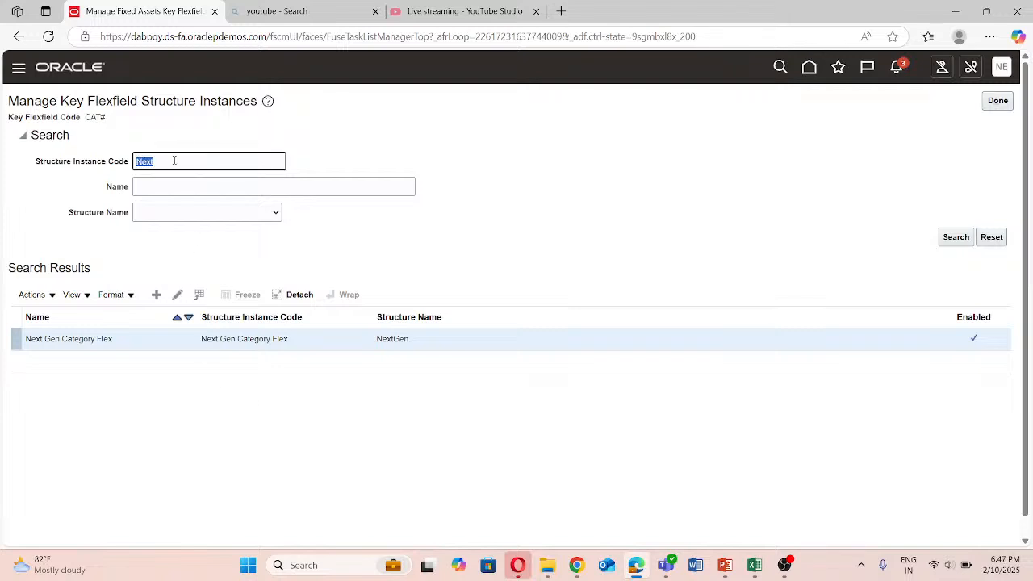
{"action": "key", "text": "BackSpace"}
{"action": "left_click", "coordinate": [169, 179]}
{"action": "type", "text": "l"}
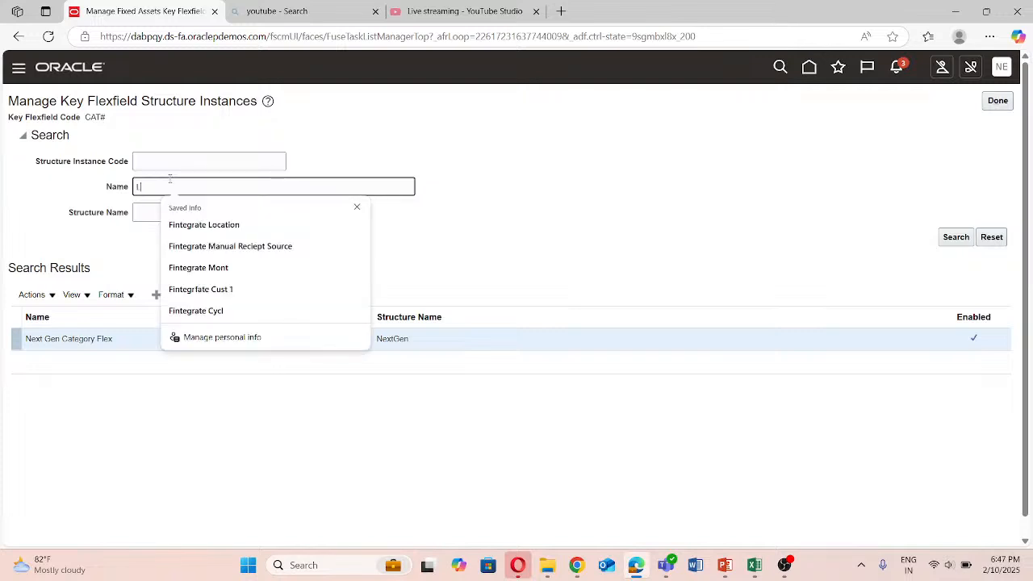
{"action": "type", "text": "ocation"}
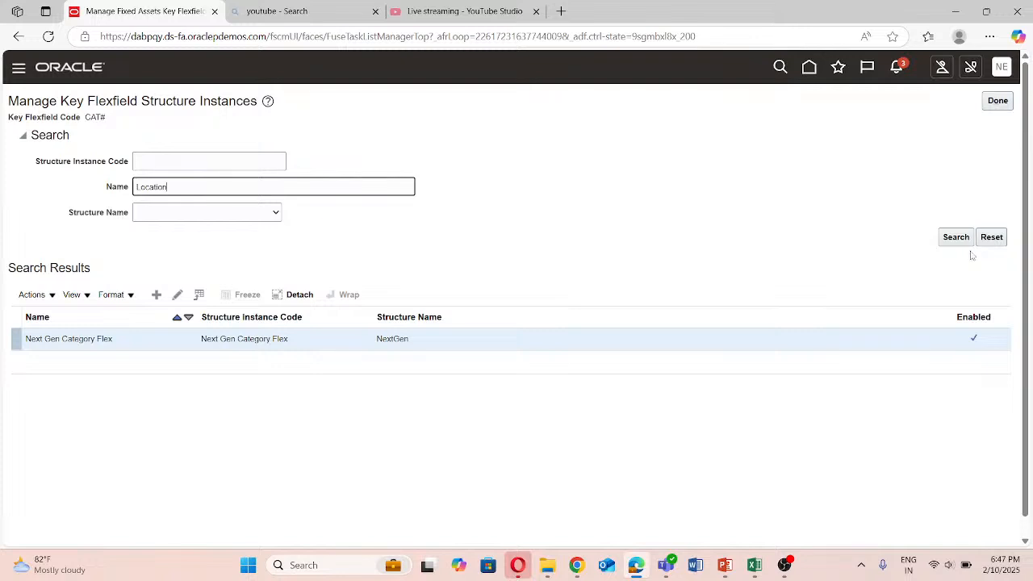
{"action": "left_click", "coordinate": [946, 240]}
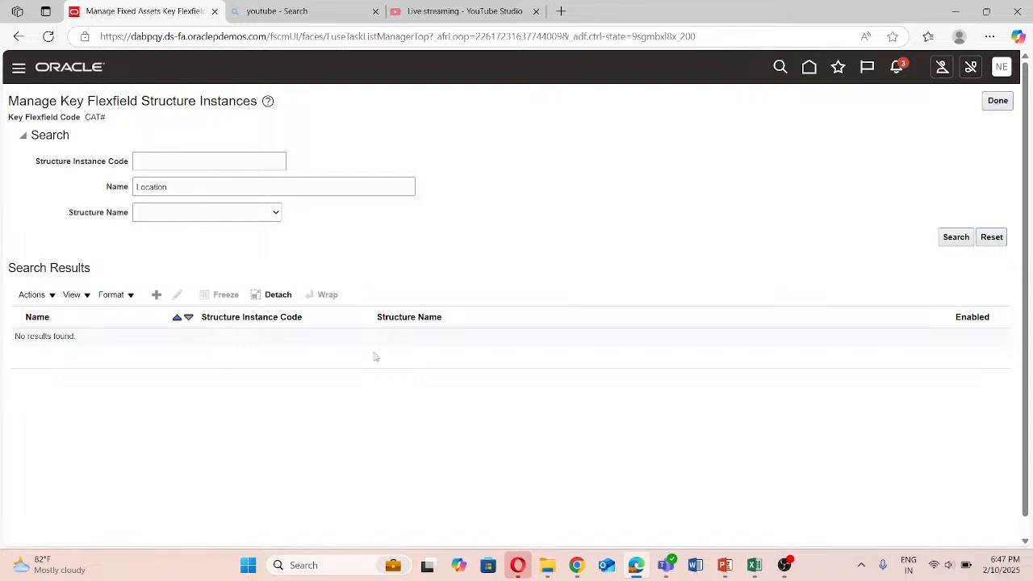
{"action": "double_click", "coordinate": [179, 186]}
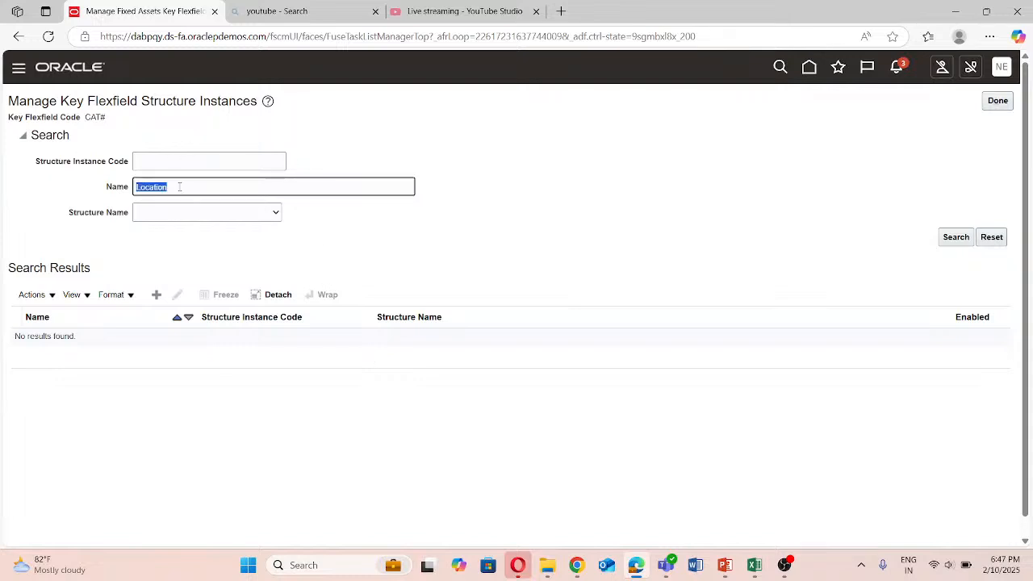
Search the structure instances by the name Next and review Next Gen Category Flex and its Next Gen Major Category segment instance, leaving without changes.
{"action": "type", "text": "Next"}
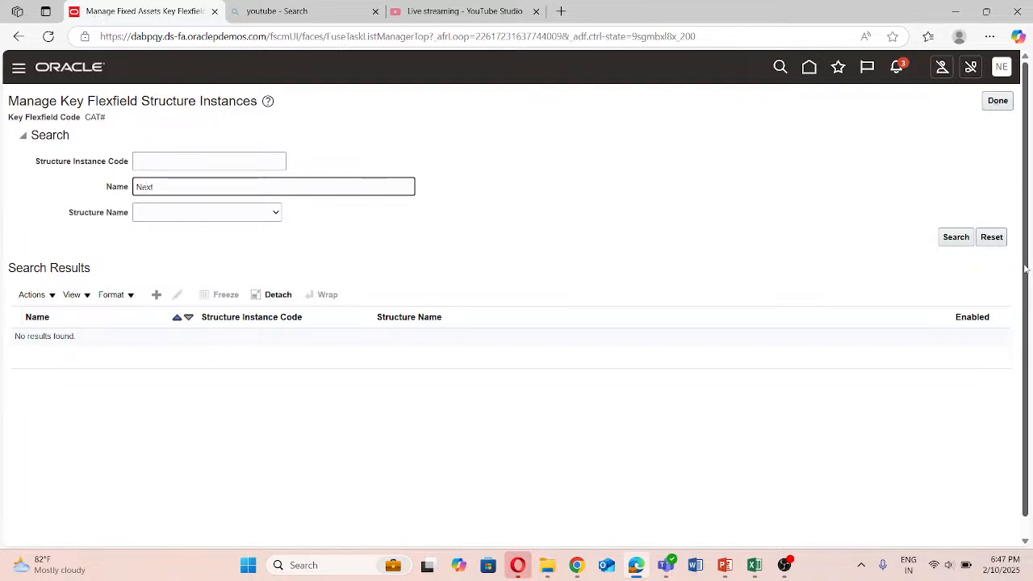
{"action": "left_click", "coordinate": [951, 238]}
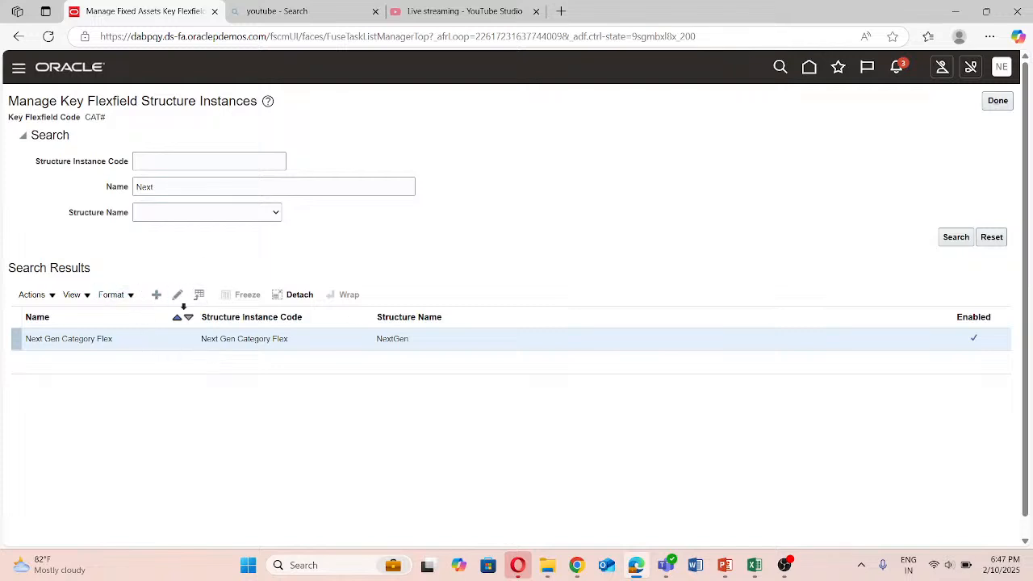
{"action": "left_click", "coordinate": [177, 295]}
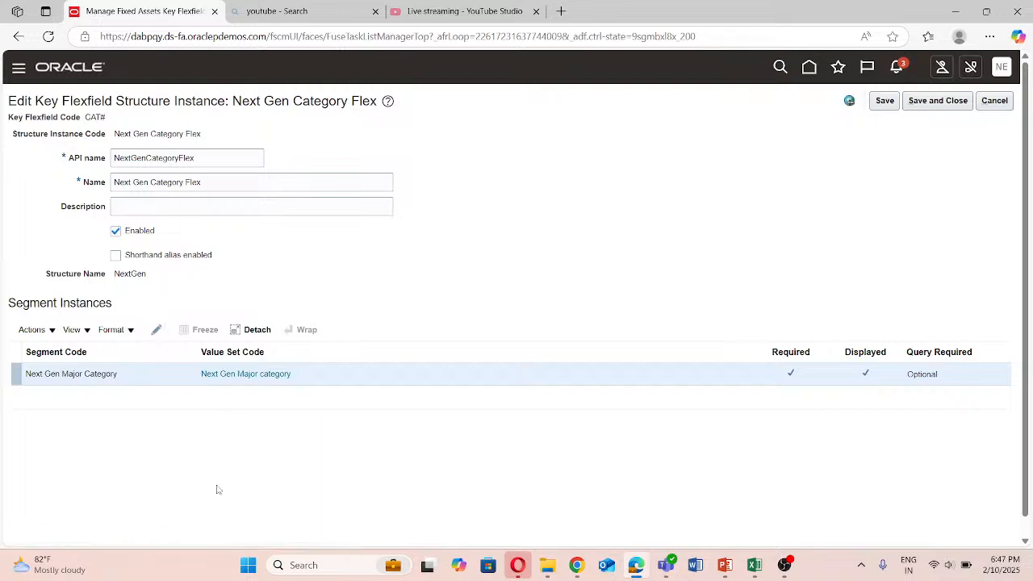
{"action": "left_click", "coordinate": [157, 333]}
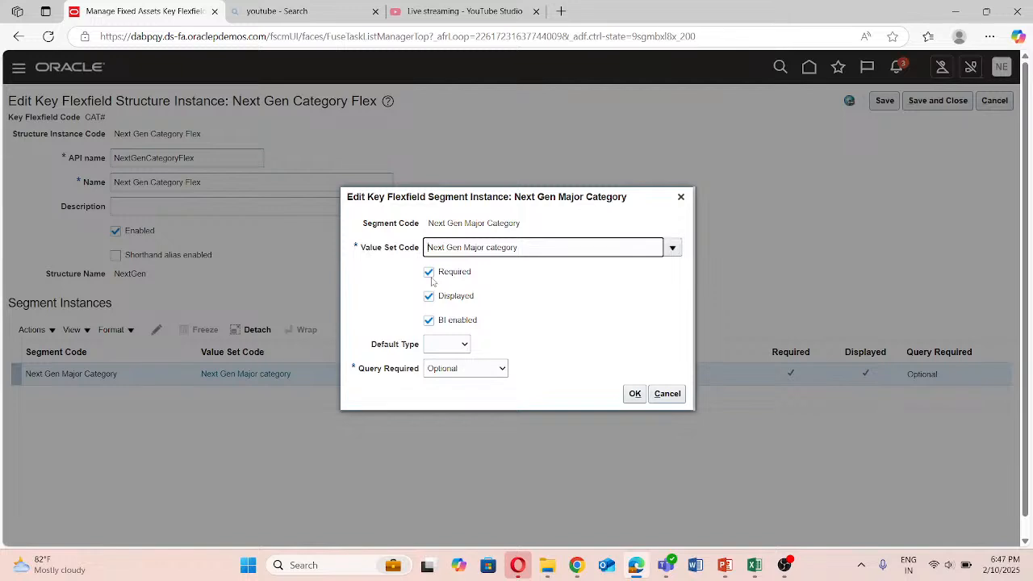
{"action": "left_click", "coordinate": [682, 197]}
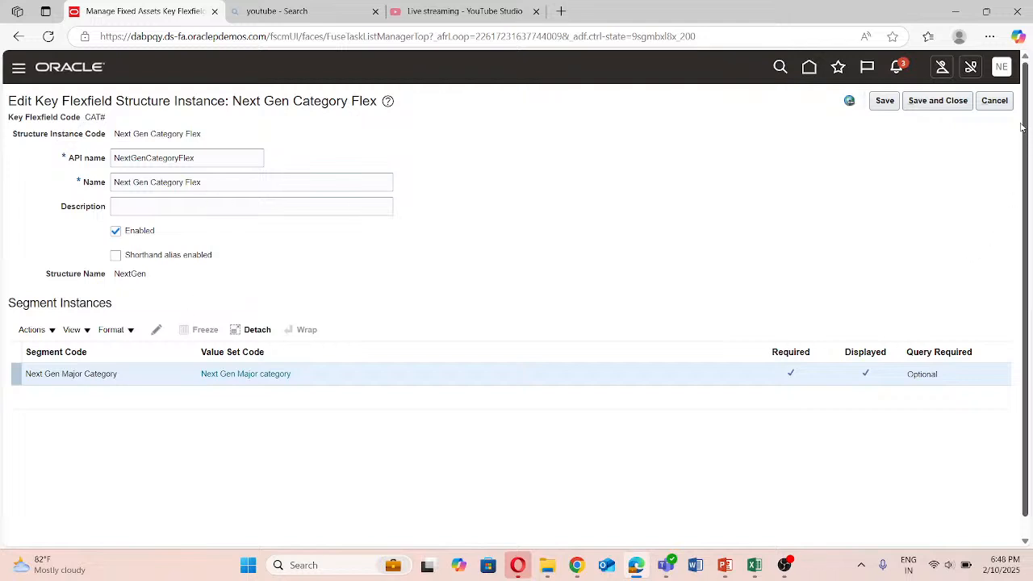
{"action": "left_click", "coordinate": [994, 100]}
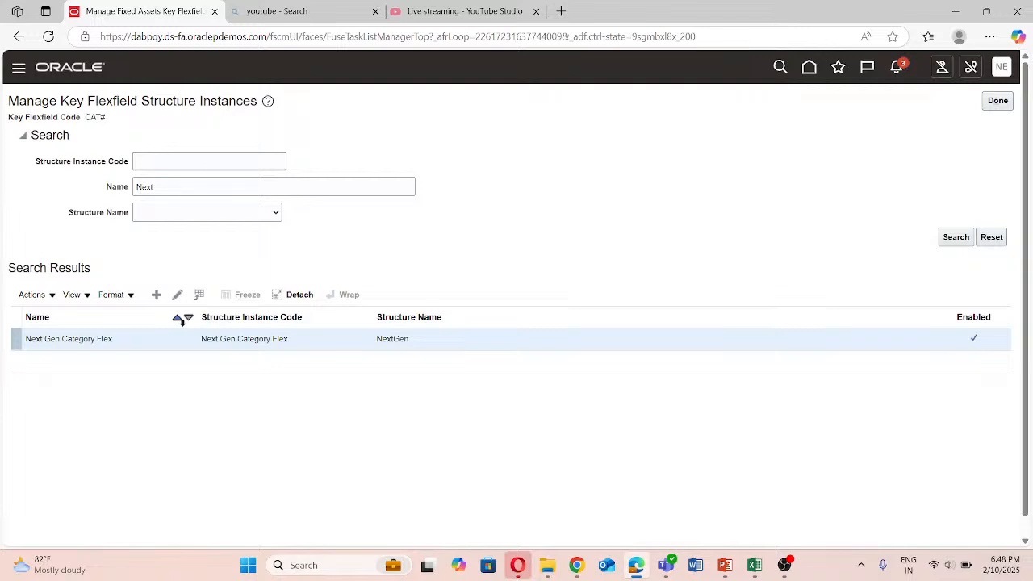
Search the structure instances by the name Location again, then return to the fixed assets key flexfields page.
{"action": "double_click", "coordinate": [196, 189]}
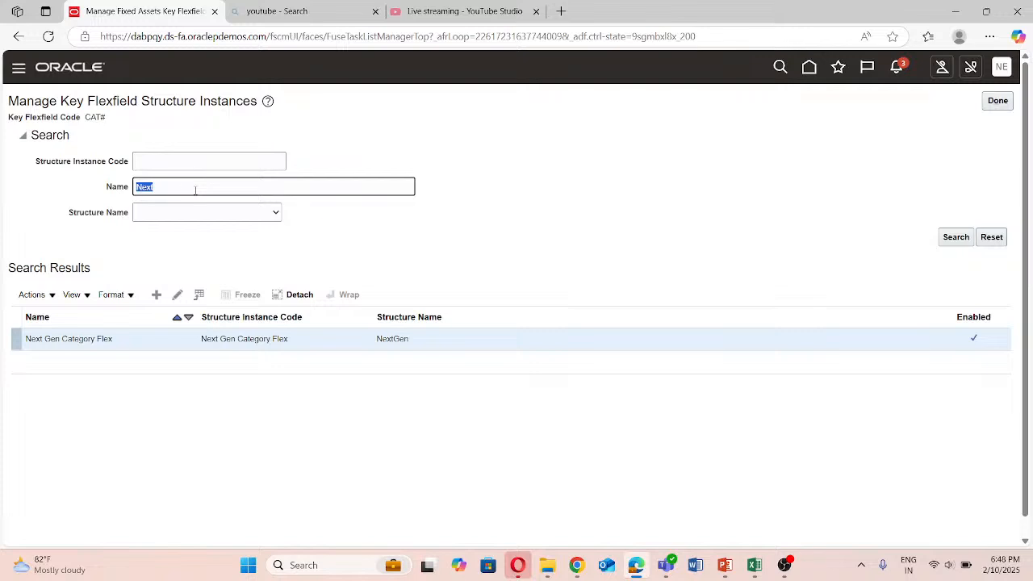
{"action": "type", "text": "Location"}
{"action": "left_click", "coordinate": [957, 236]}
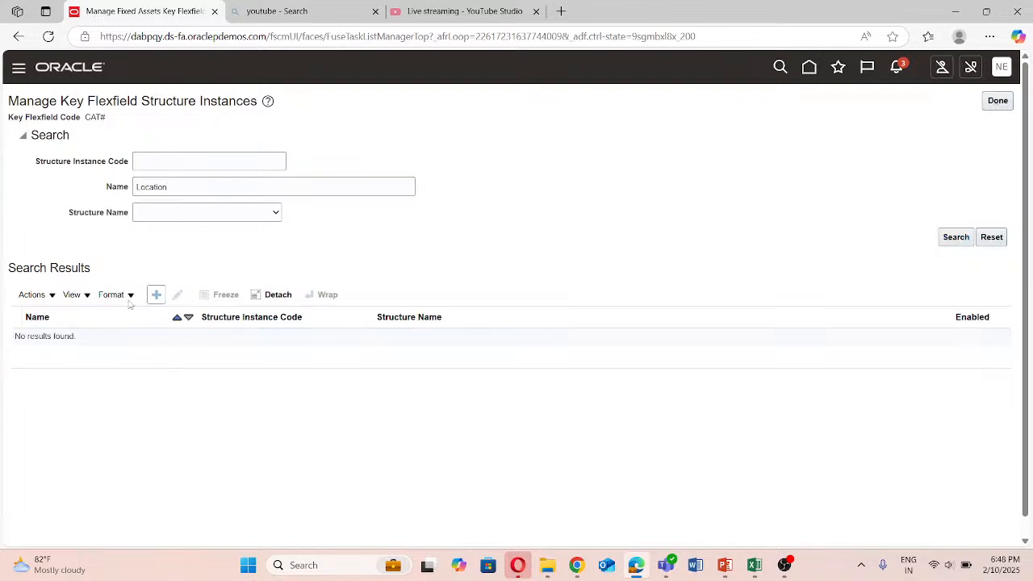
{"action": "left_click", "coordinate": [182, 189]}
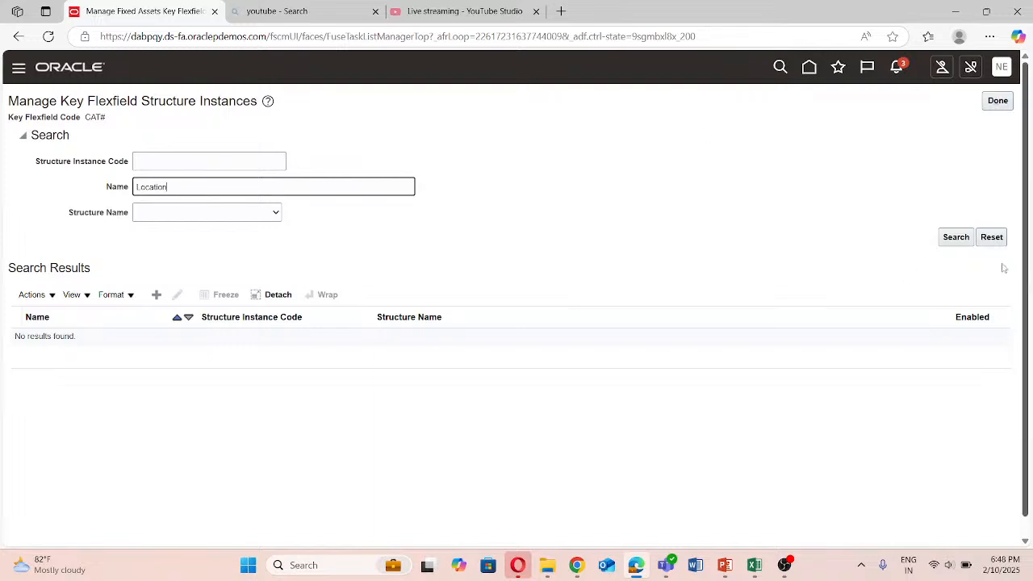
{"action": "left_click", "coordinate": [952, 236]}
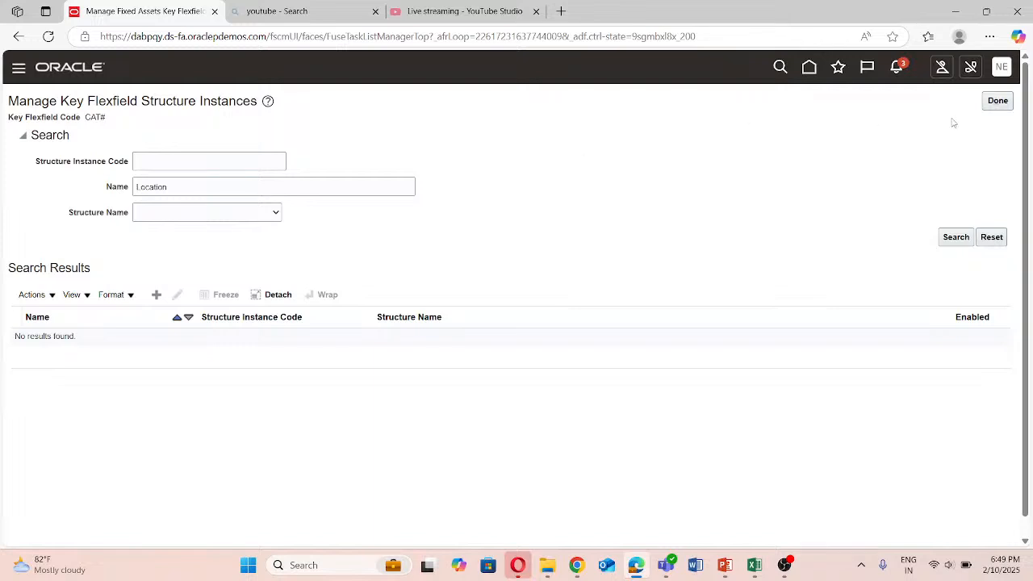
{"action": "left_click", "coordinate": [993, 105]}
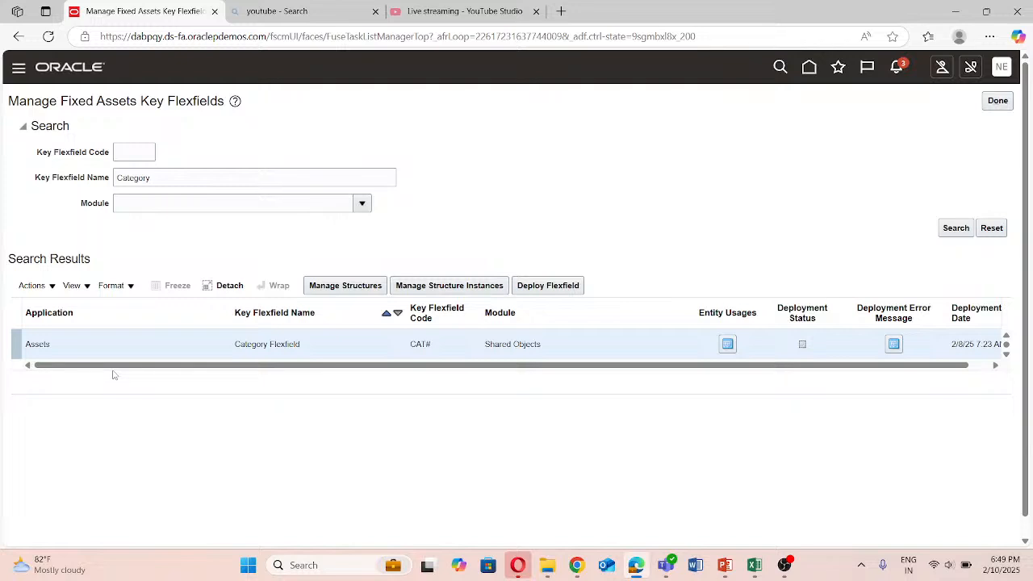
Open the structures of the Category Flexfield and search without criteria to review all existing structures.
{"action": "left_click", "coordinate": [345, 289]}
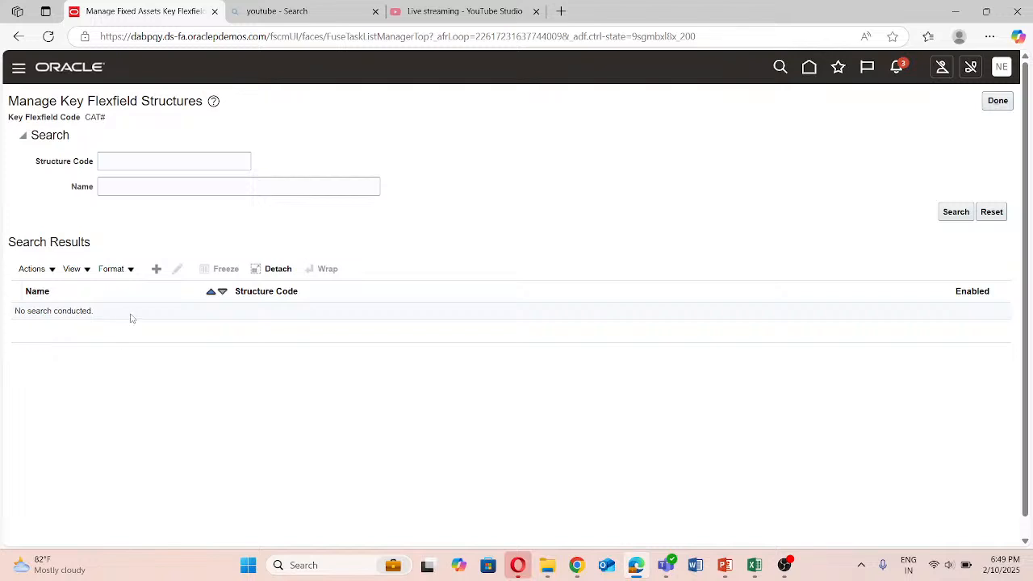
{"action": "left_click", "coordinate": [954, 213]}
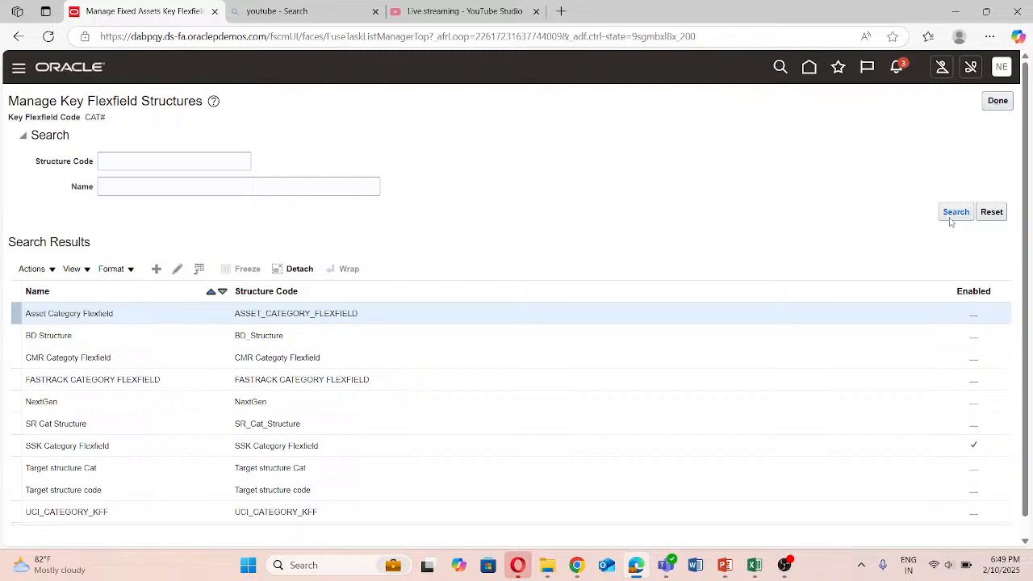
{"action": "scroll", "coordinate": [174, 396], "scroll_direction": "down", "scroll_amount": 2}
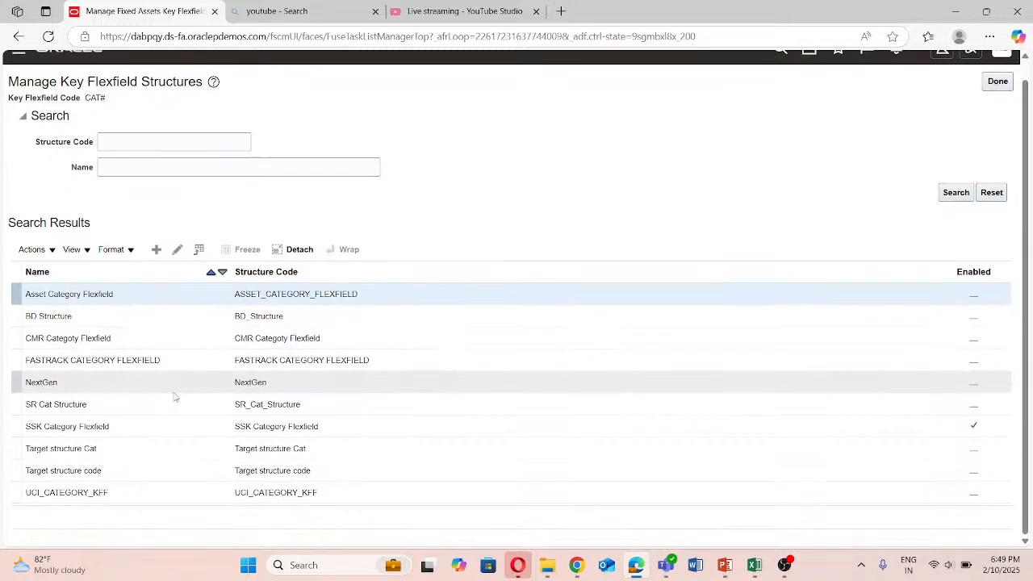
{"action": "scroll", "coordinate": [174, 395], "scroll_direction": "up", "scroll_amount": 2}
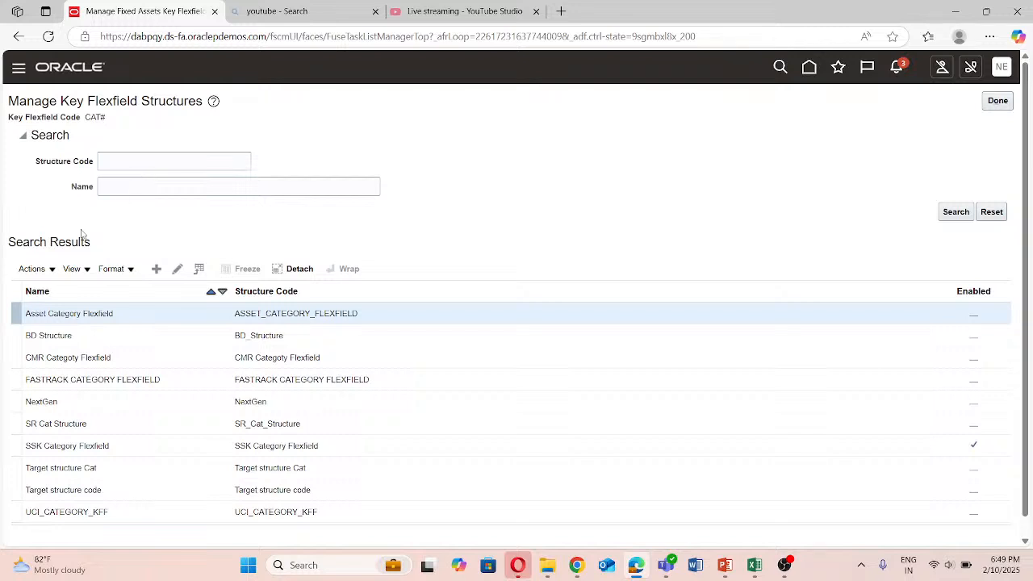
{"action": "scroll", "coordinate": [113, 452], "scroll_direction": "down", "scroll_amount": 2}
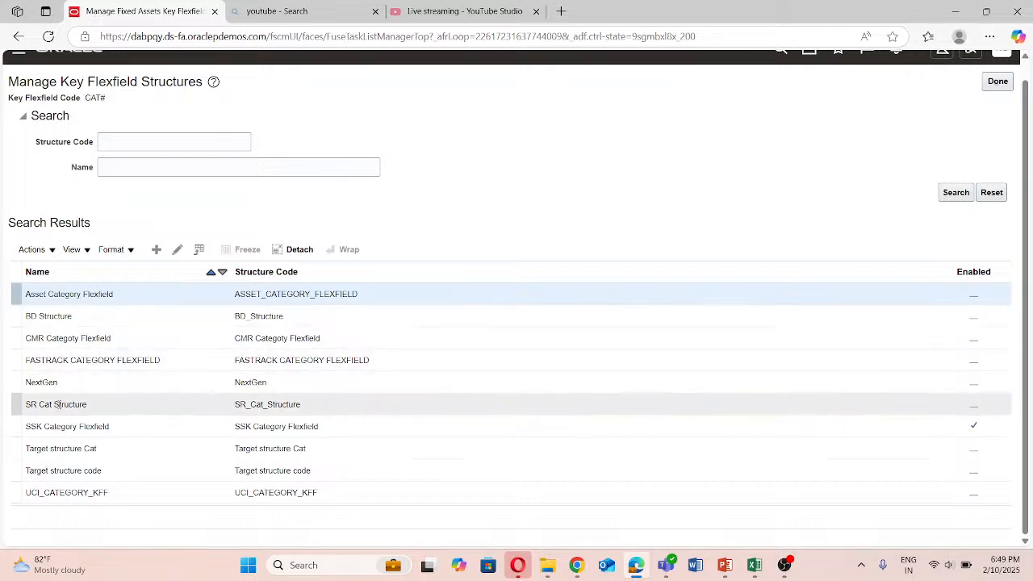
{"action": "scroll", "coordinate": [44, 404], "scroll_direction": "up", "scroll_amount": 2}
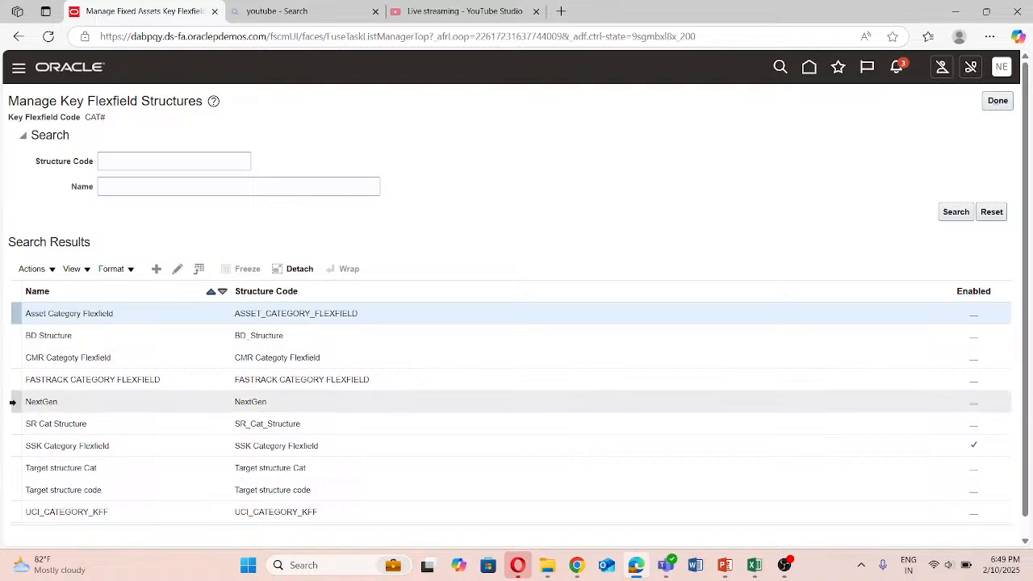
Search the category structures by the name Location, clear the name criterion and return to the fixed assets key flexfields page.
{"action": "left_click", "coordinate": [159, 164]}
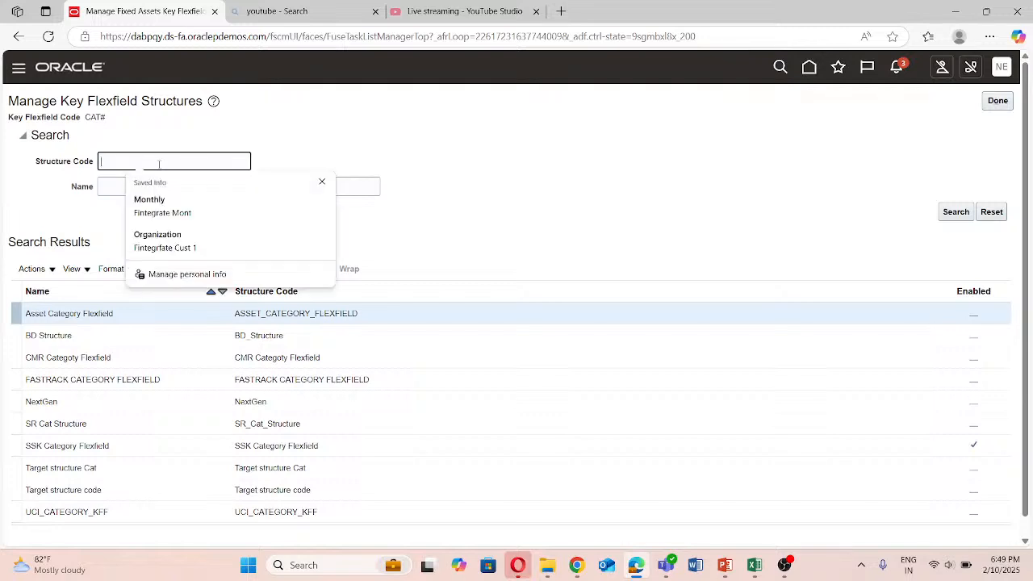
{"action": "left_click", "coordinate": [111, 184]}
{"action": "type", "text": "L"}
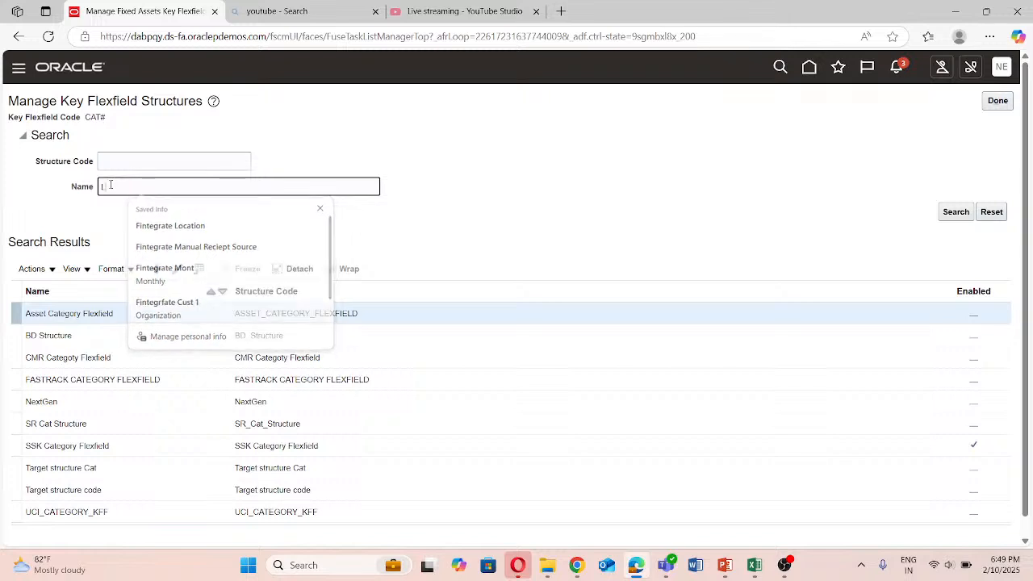
{"action": "type", "text": "ocation"}
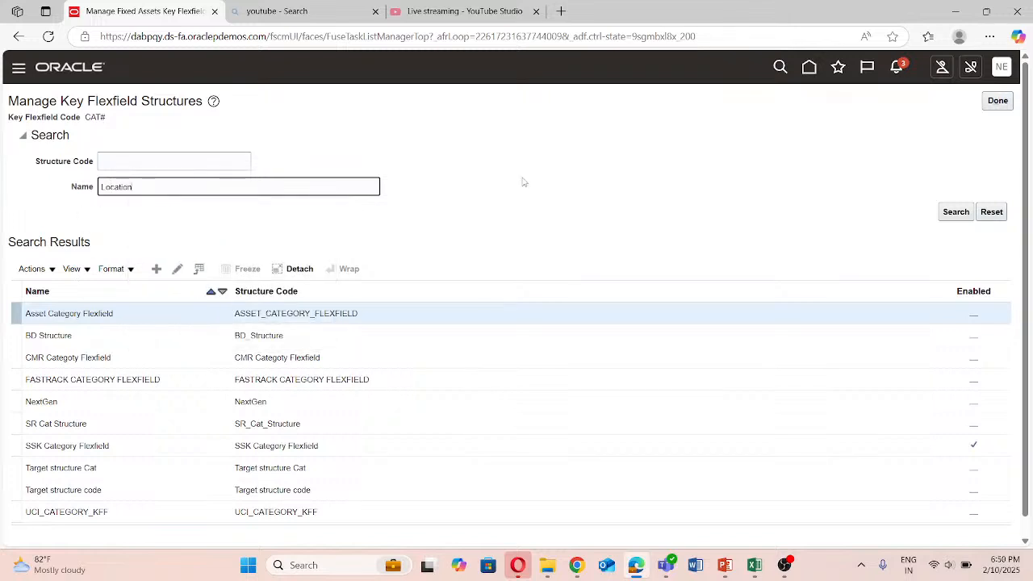
{"action": "left_click", "coordinate": [957, 211]}
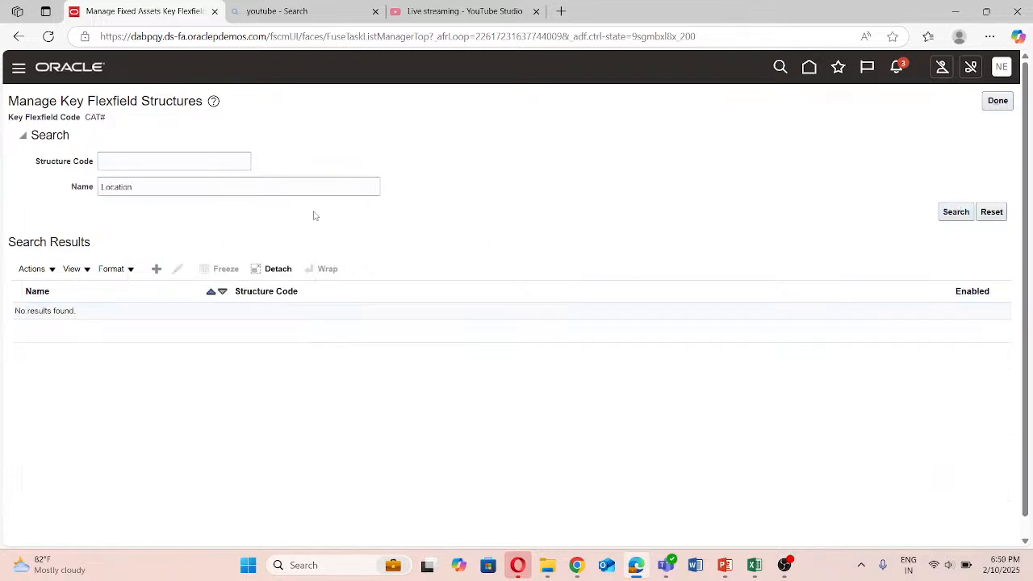
{"action": "double_click", "coordinate": [142, 188]}
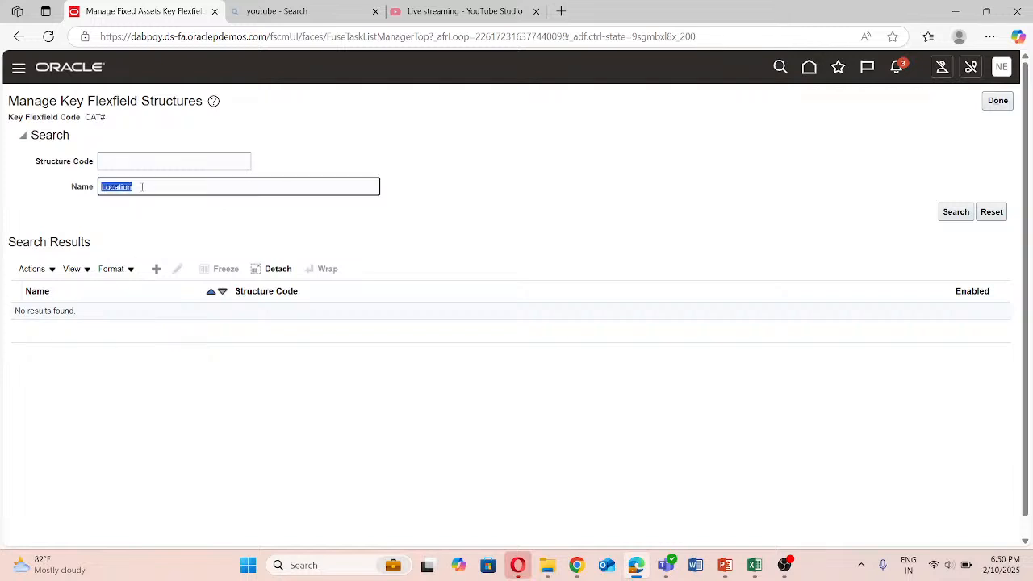
{"action": "key", "text": "BackSpace"}
{"action": "left_click", "coordinate": [997, 101]}
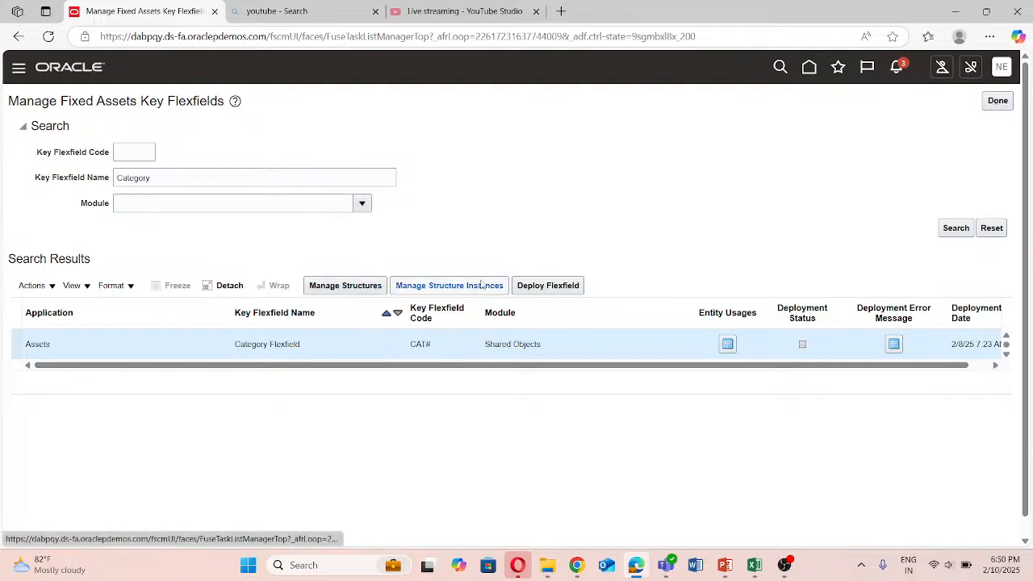
Deploy the Category Flexfield and finish working on the fixed assets key flexfields page.
{"action": "left_click", "coordinate": [564, 286]}
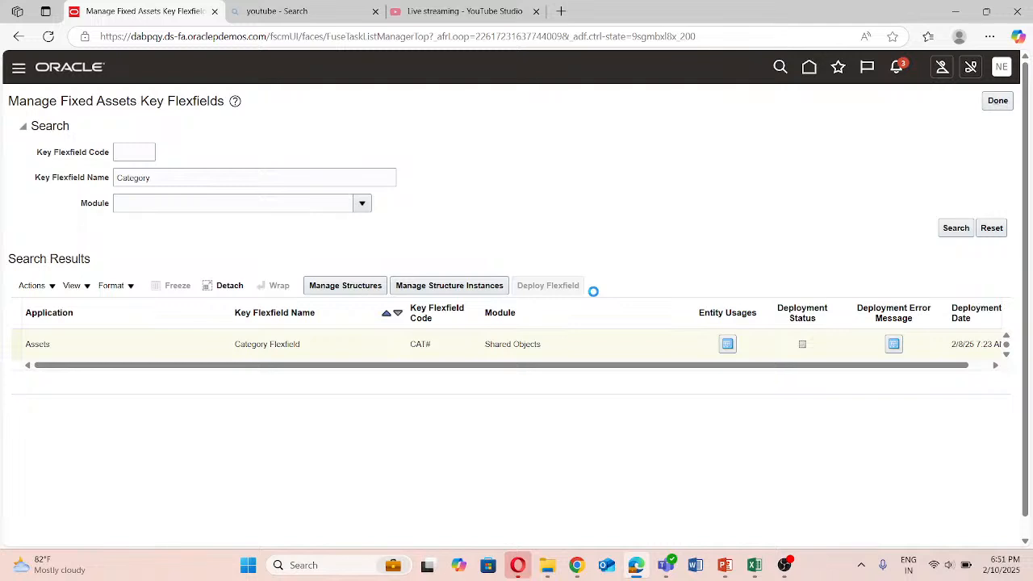
{"action": "left_click", "coordinate": [998, 101]}
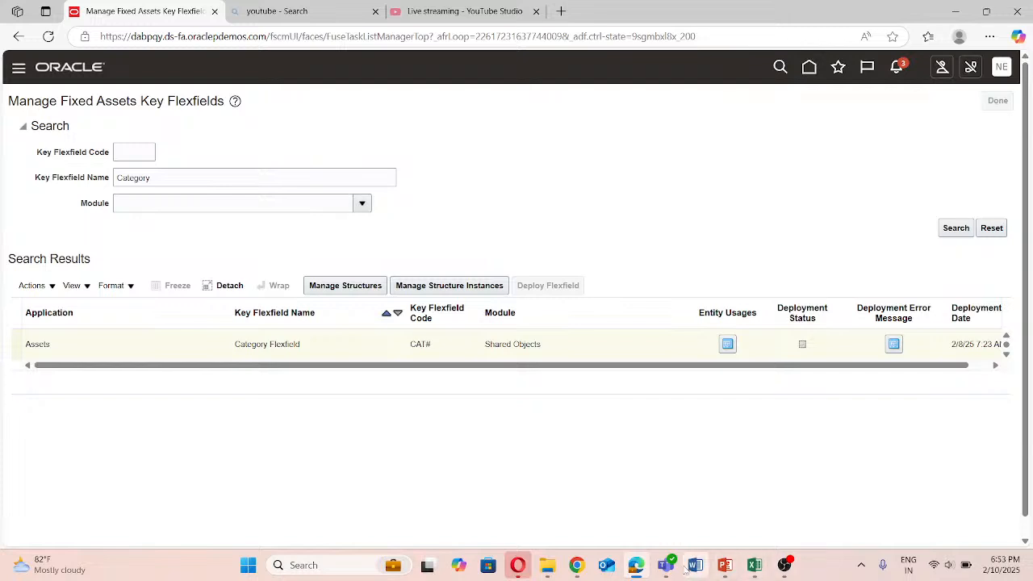
Switch to PowerPoint and review the Location Flexfield, Asset Key Flexfield and System Control items on the Agenda Overview slide.
{"action": "left_click", "coordinate": [724, 565]}
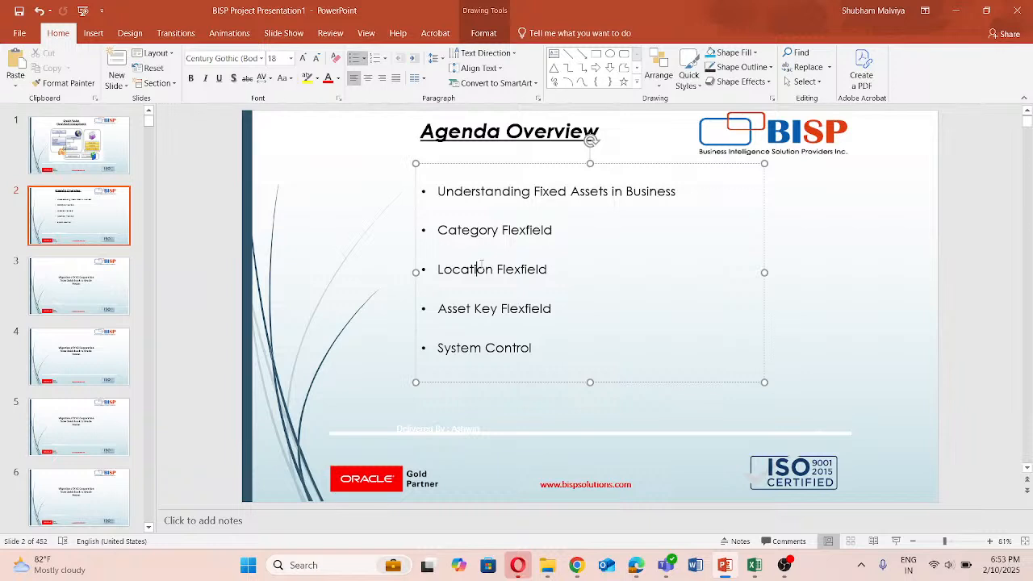
{"action": "left_click", "coordinate": [476, 270]}
{"action": "left_click", "coordinate": [637, 568]}
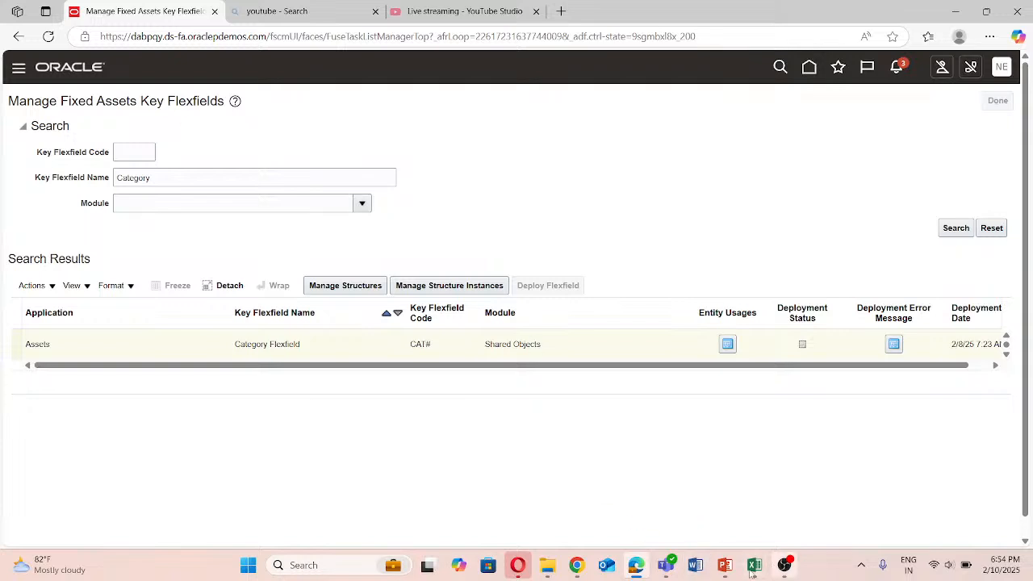
{"action": "left_click", "coordinate": [725, 565]}
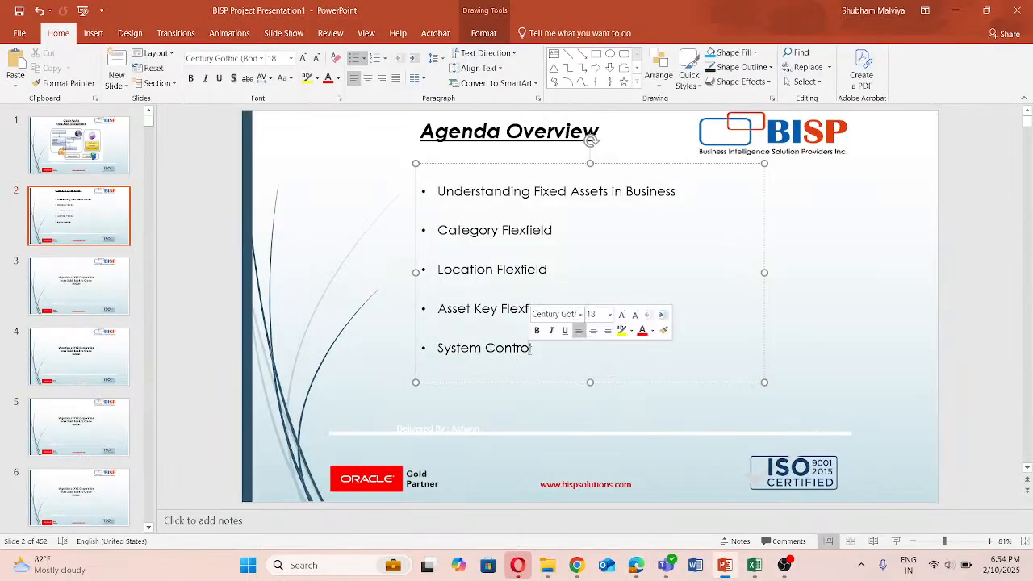
{"action": "triple_click", "coordinate": [530, 349]}
{"action": "left_click", "coordinate": [605, 358]}
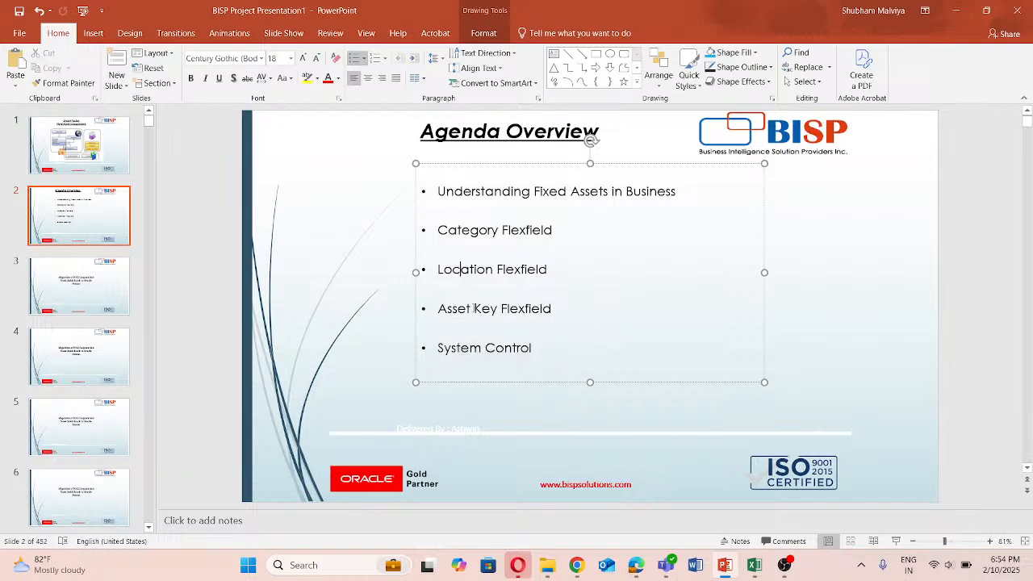
{"action": "left_click", "coordinate": [483, 347]}
{"action": "left_click_drag", "start_coordinate": [439, 348], "coordinate": [532, 348]}
{"action": "left_click", "coordinate": [638, 313]}
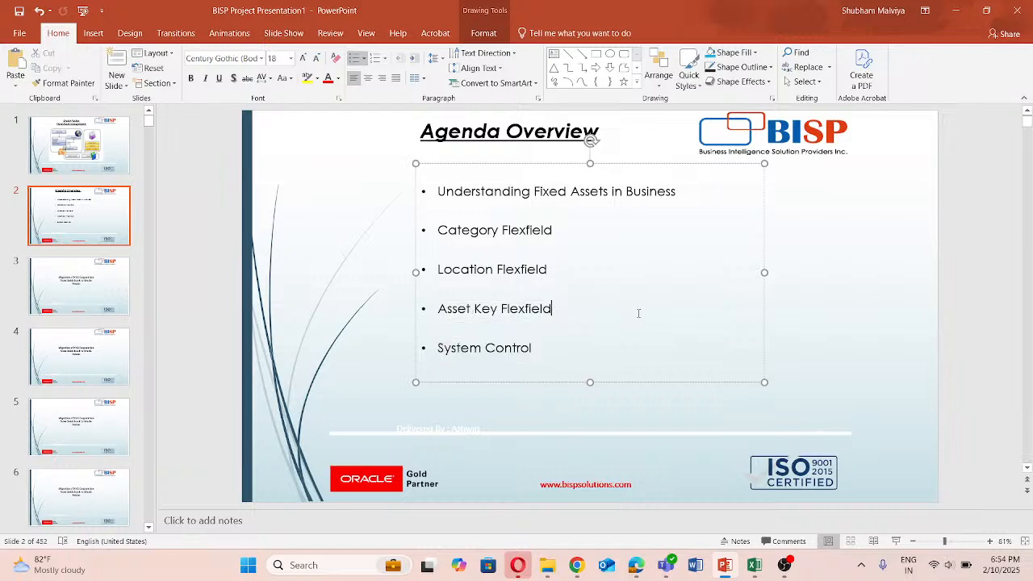